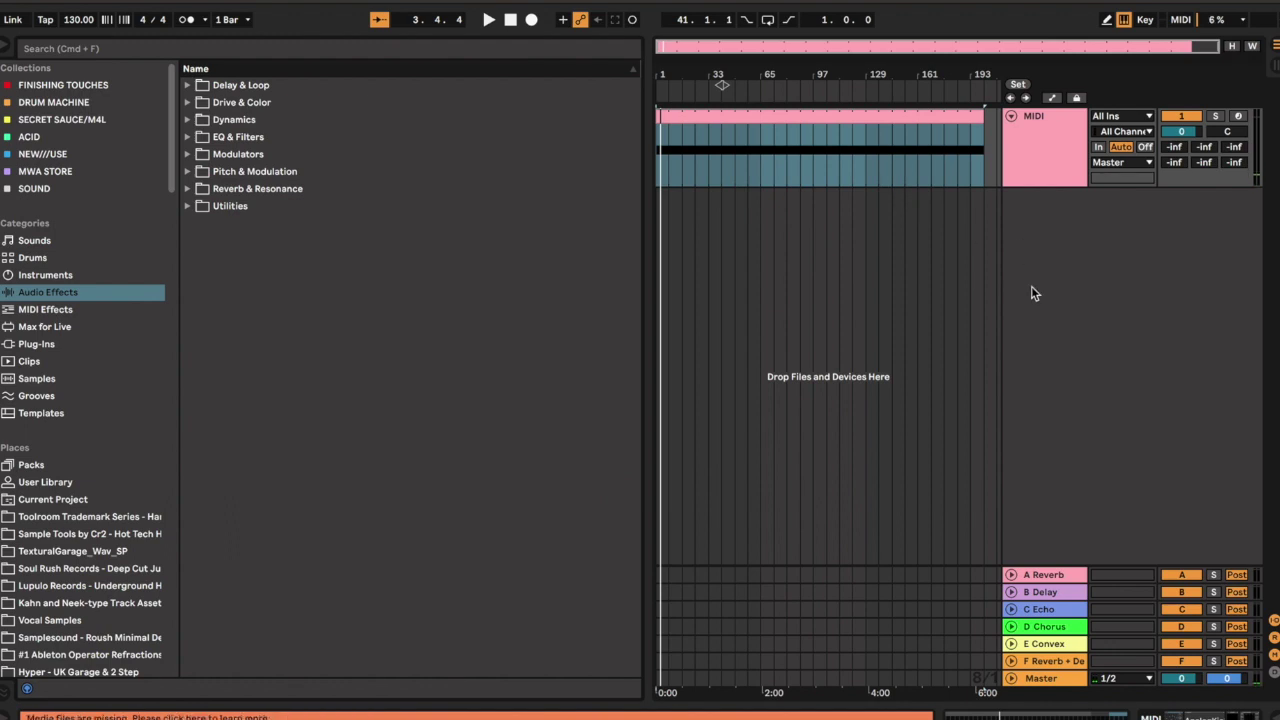
Place T_TTS_HR_123_Clap_Loop_Calvin.wav from the Toolroom pack's Clap_Loops on a new track at bar 1, after inserting an audio track.
key(Return)
click(155, 517)
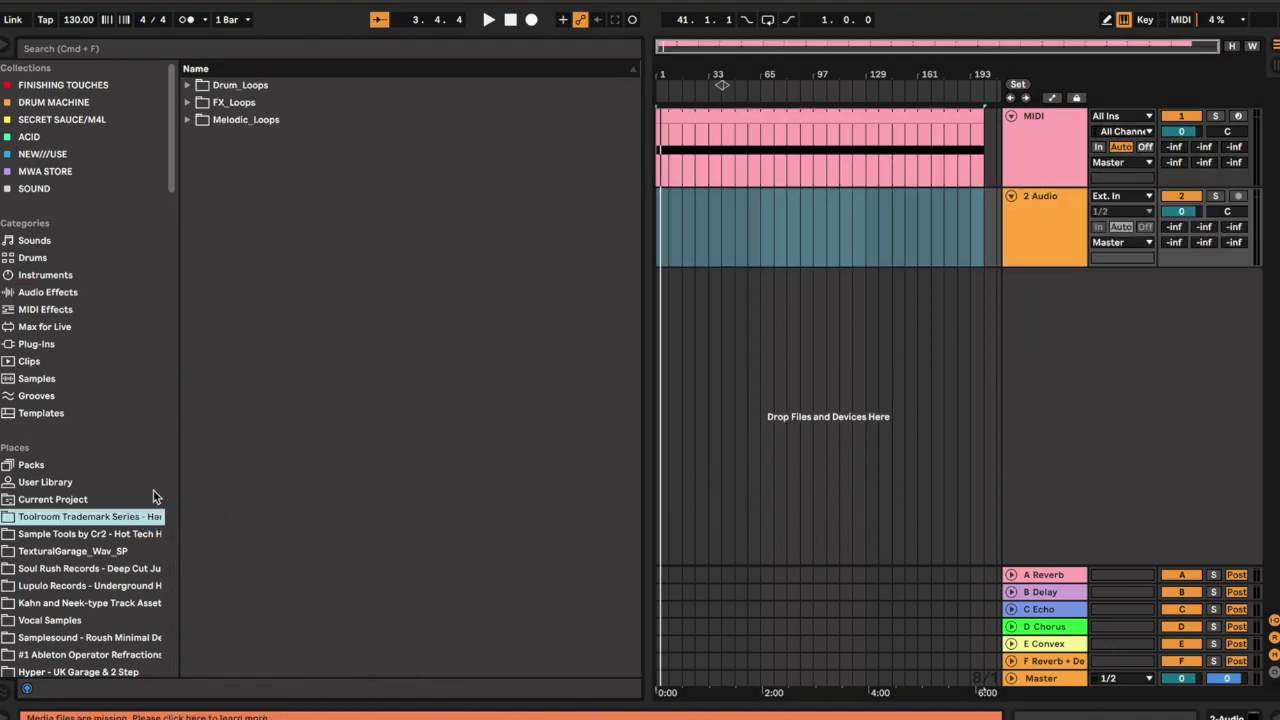
click(187, 86)
click(198, 102)
click(215, 120)
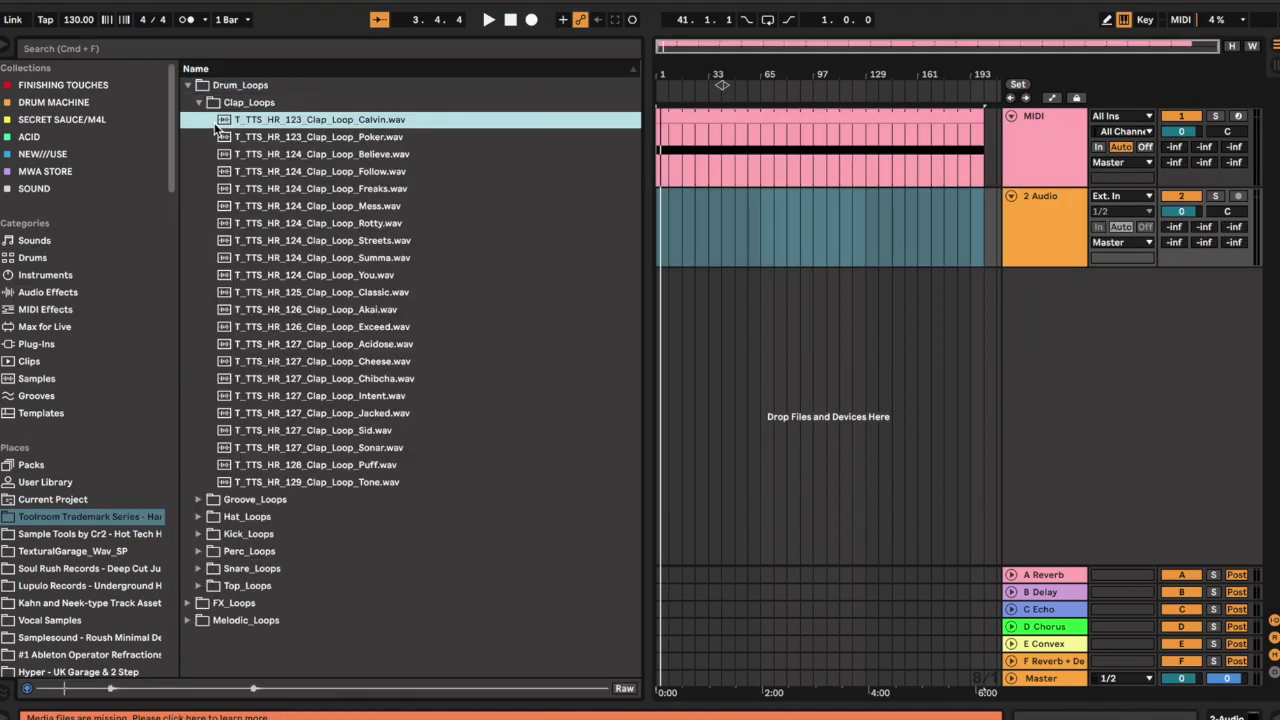
drag(252, 128, 660, 315)
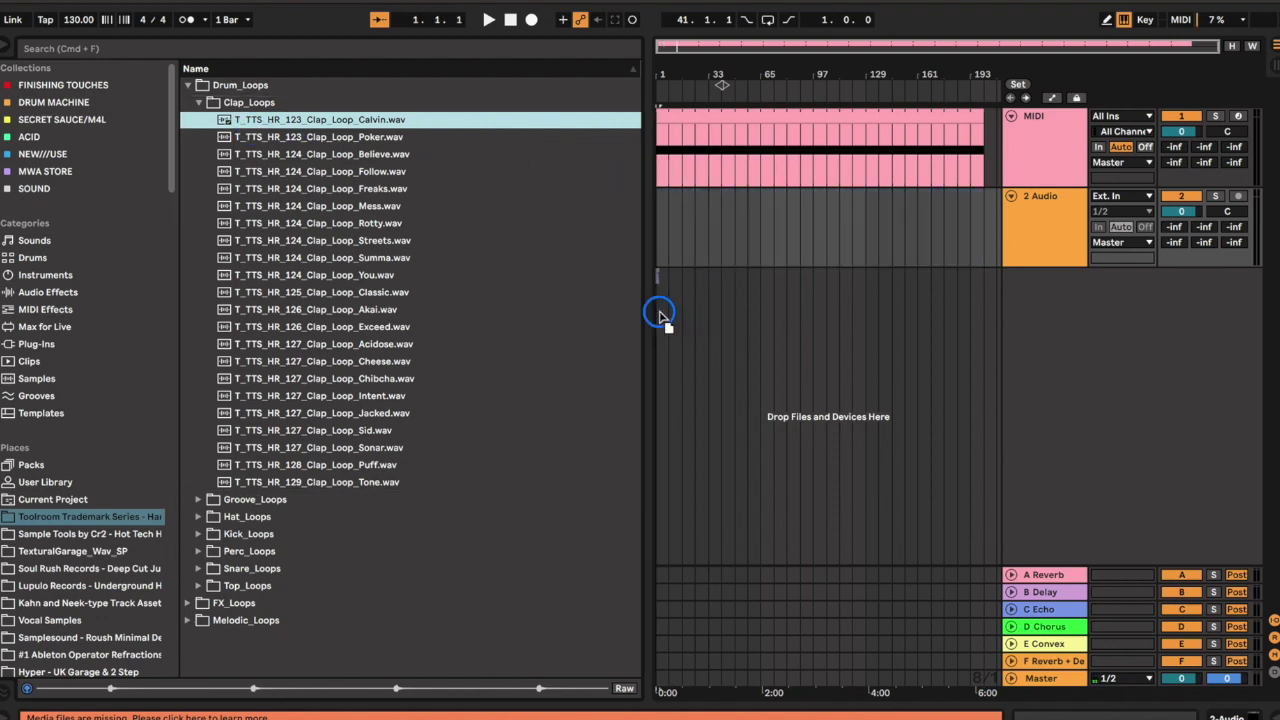
Delete the MIDI track and the empty audio track above the clap loop.
click(1056, 154)
key(Delete)
key(Delete)
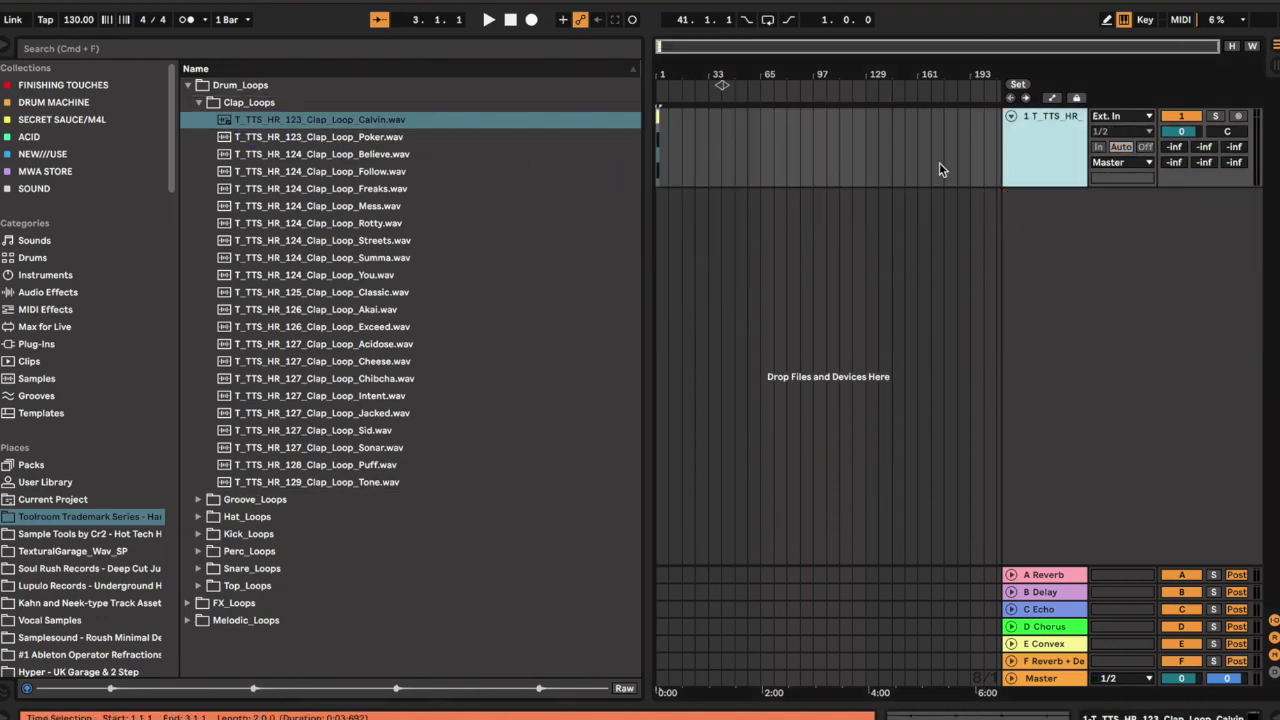
Extend the looped clap clip to bar 75 and play it back.
key(z)
key(space)
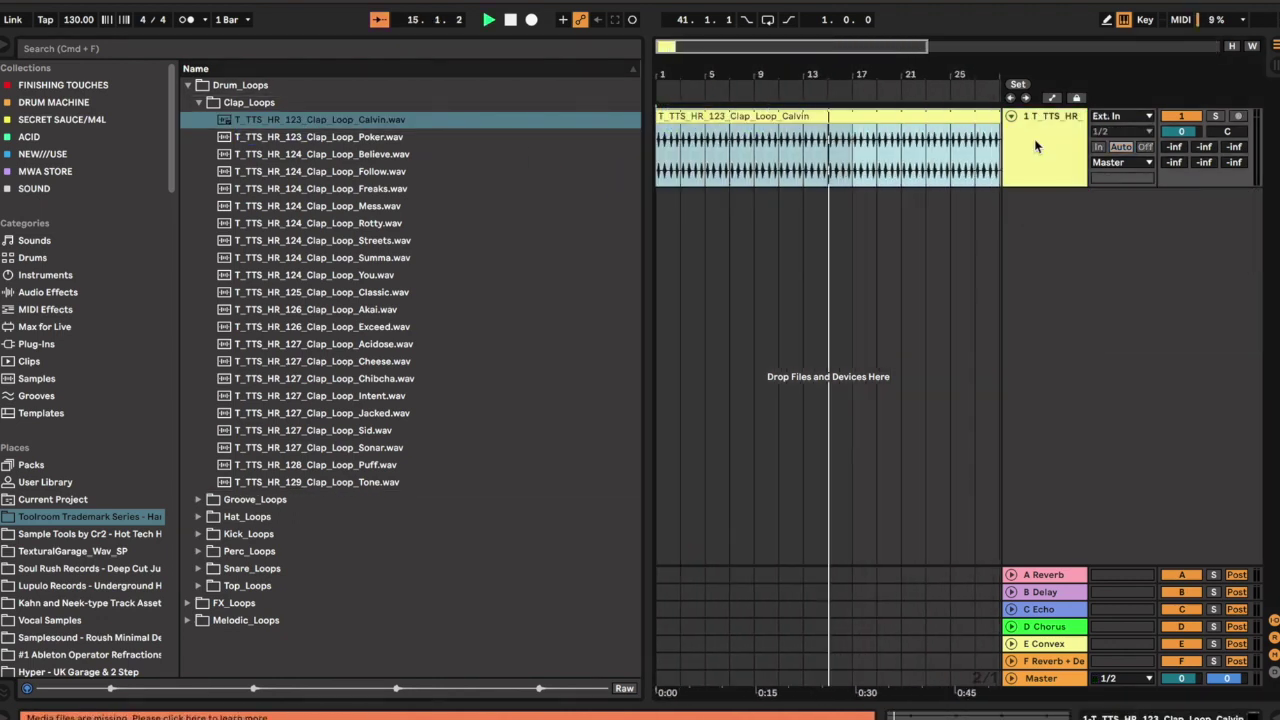
key(minus)
click(829, 114)
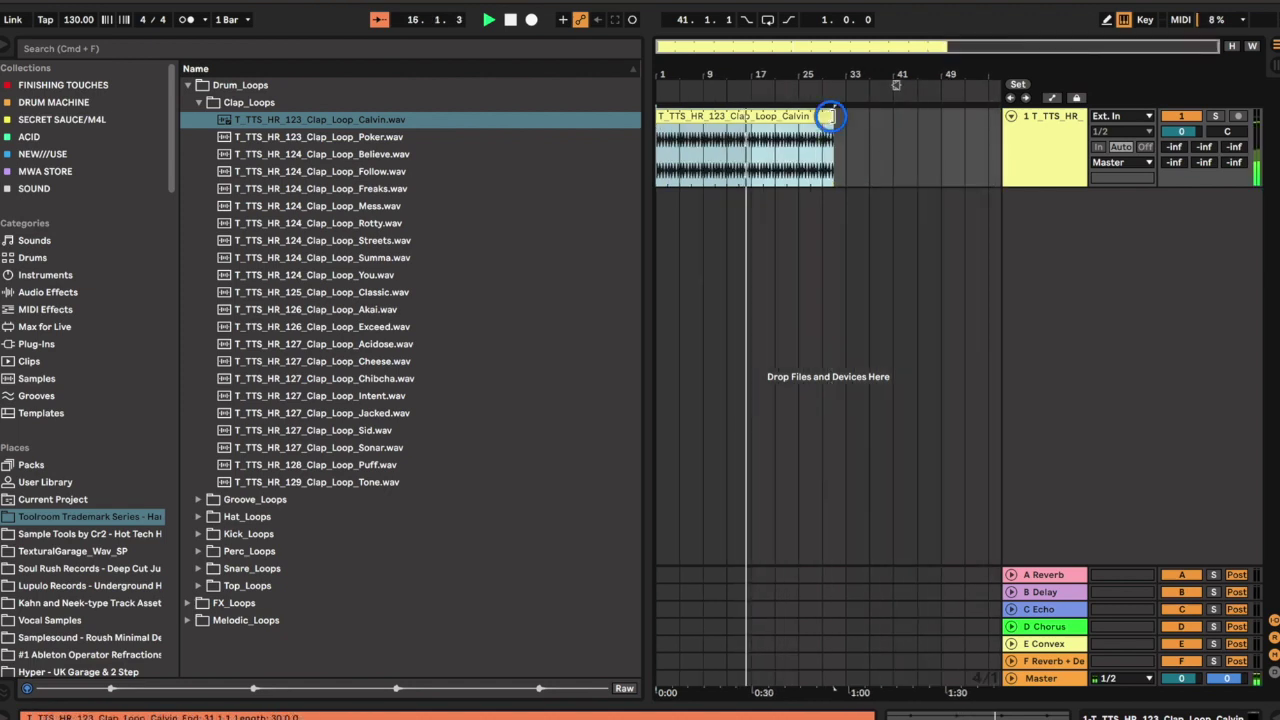
key(minus)
key(space)
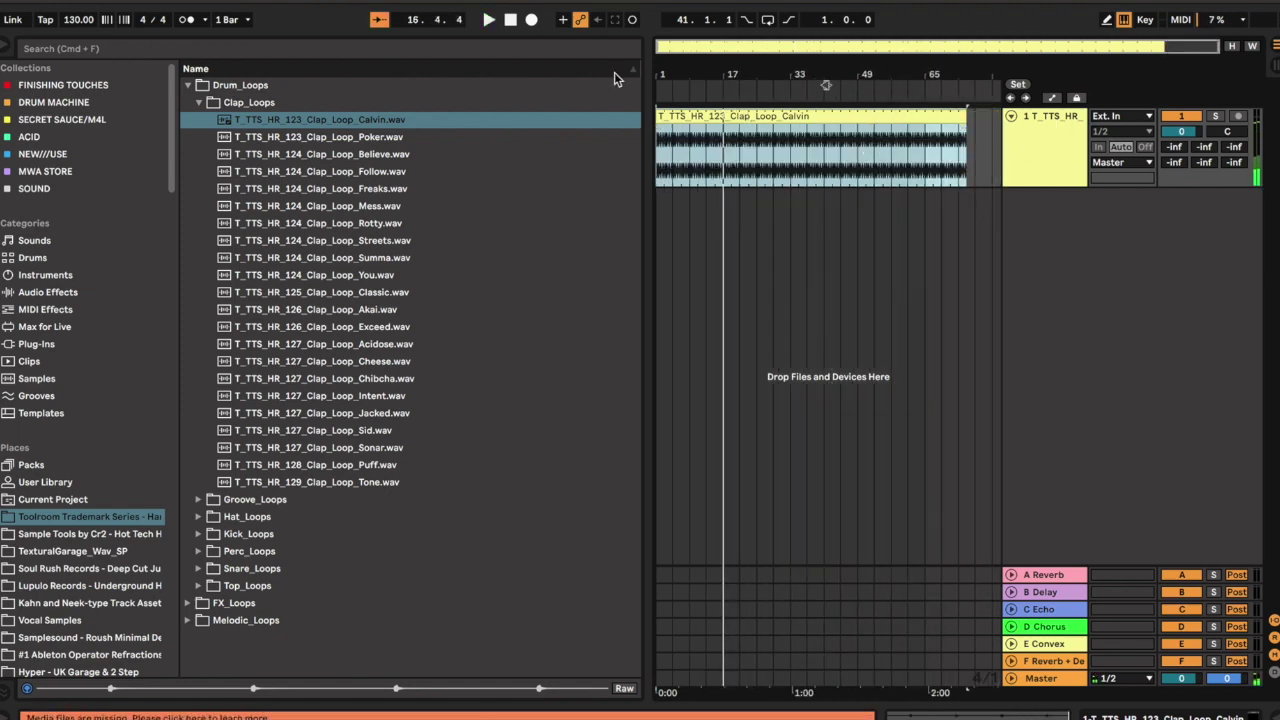
Search all browser content for "red" and add the Redux effect to the clap loop track.
click(604, 50)
text(red)
click(36, 433)
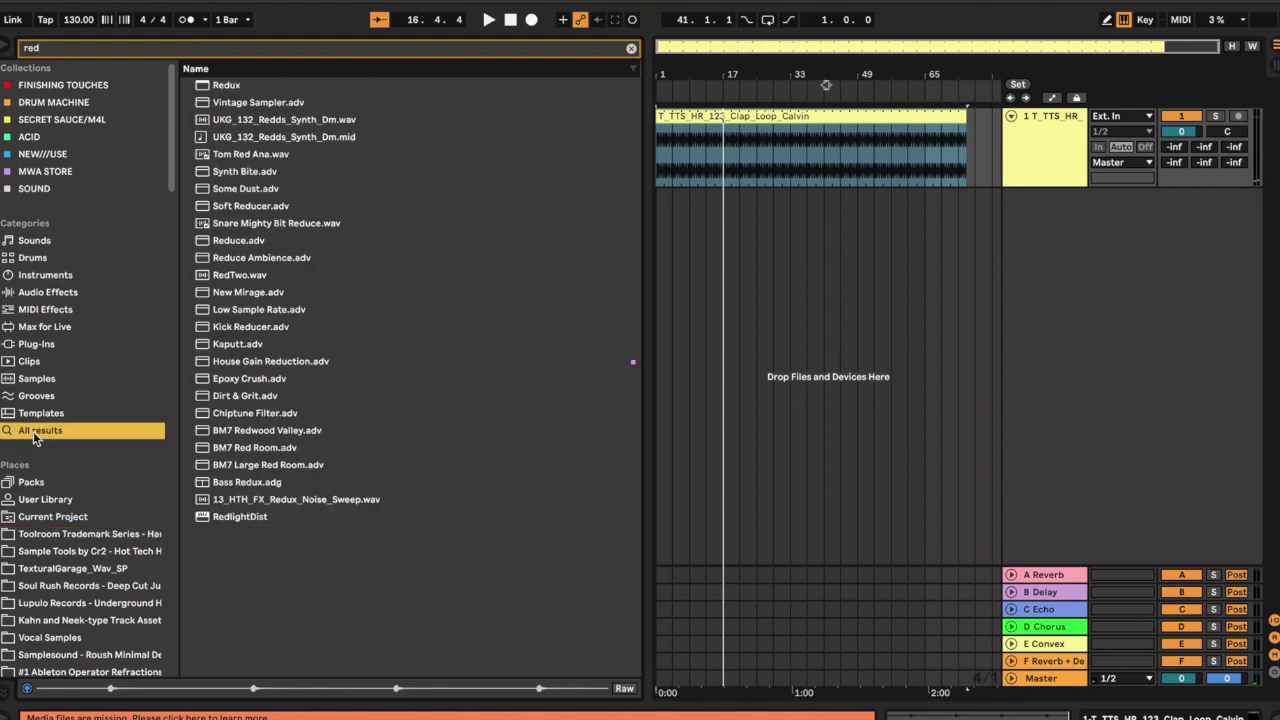
click(235, 87)
drag(813, 155, 813, 157)
Set Redux's Rate to 4.42 kHz and its Jitter and Shape to 100 % while the clap loop plays.
key(space)
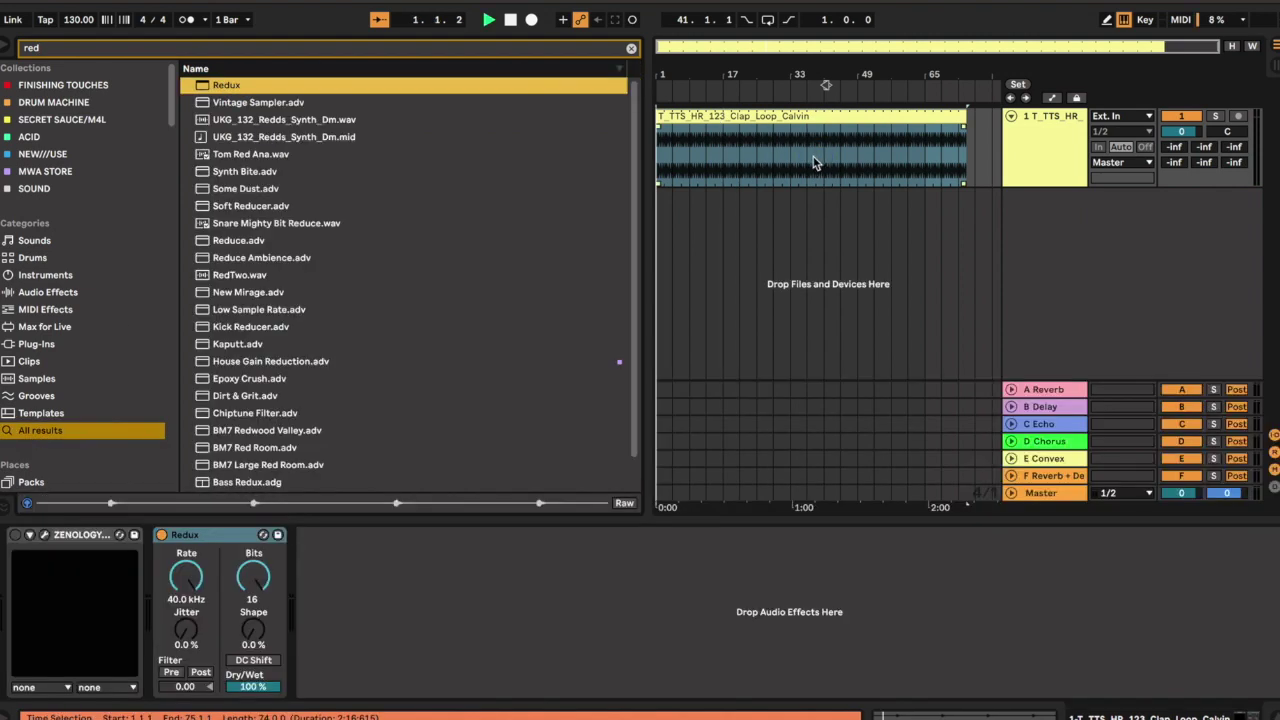
click(186, 626)
drag(253, 628, 186, 655)
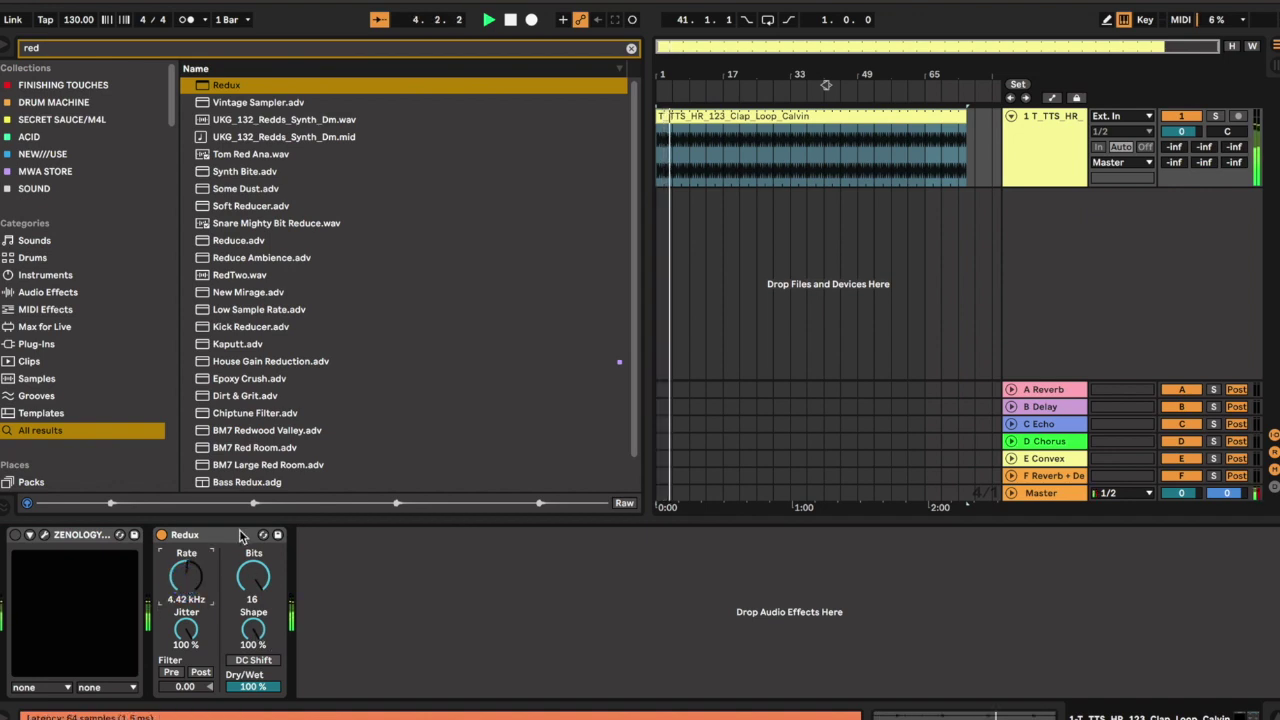
Save the clap loop track with its Redux effect as the default audio track.
click(1078, 180)
right_click(1078, 180)
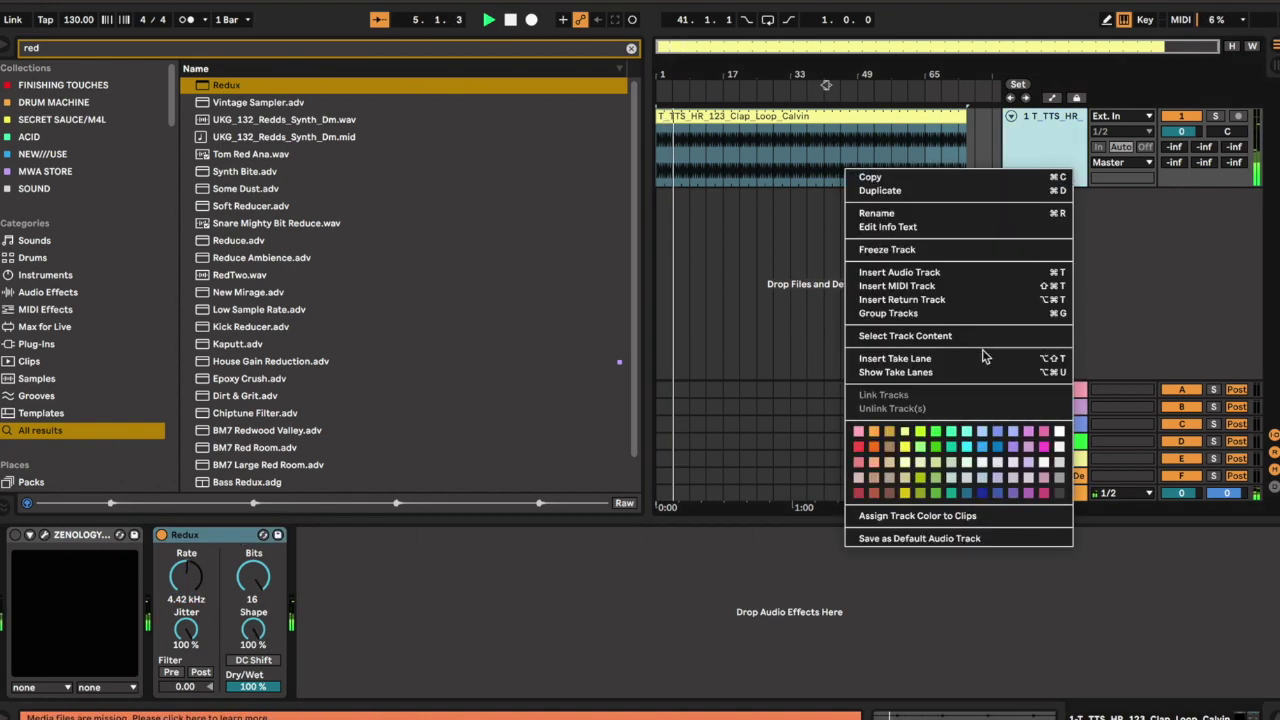
click(915, 538)
key(Return)
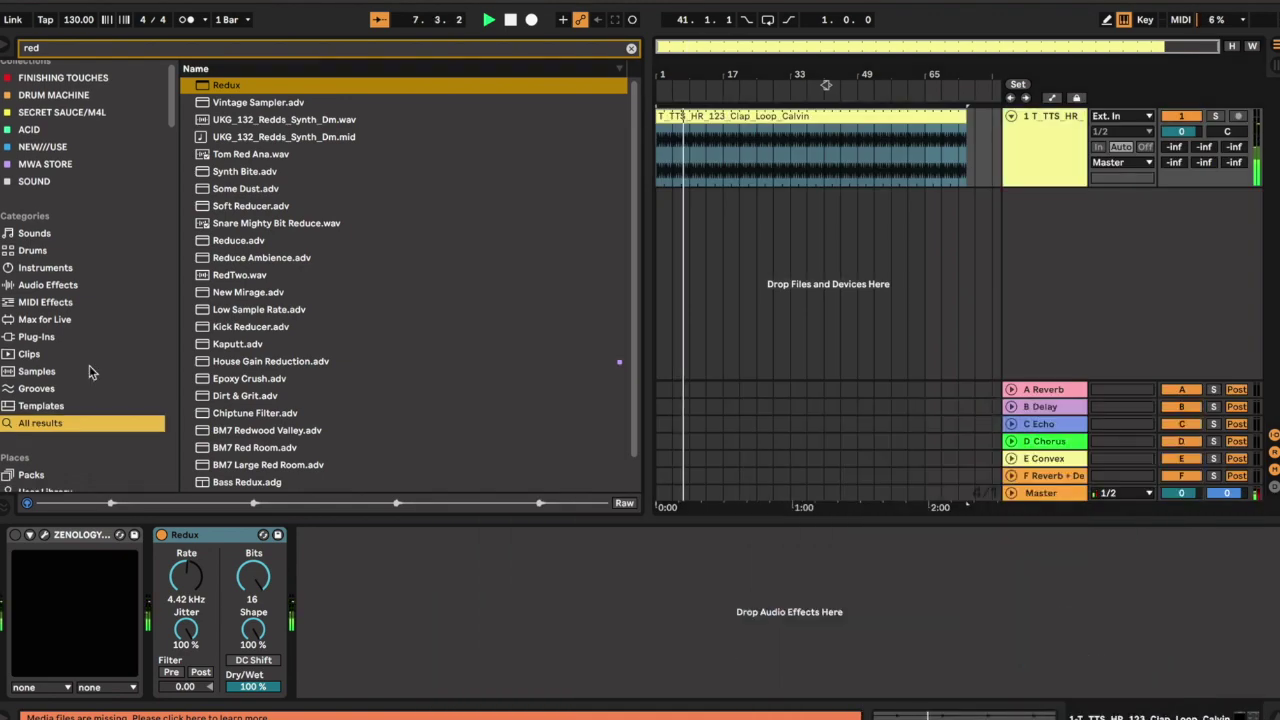
Clear the browser search and audition the Calvin drum combi loop in the Toolroom pack's Groove_Loops folder.
scroll(85, 300, down, 5)
click(90, 269)
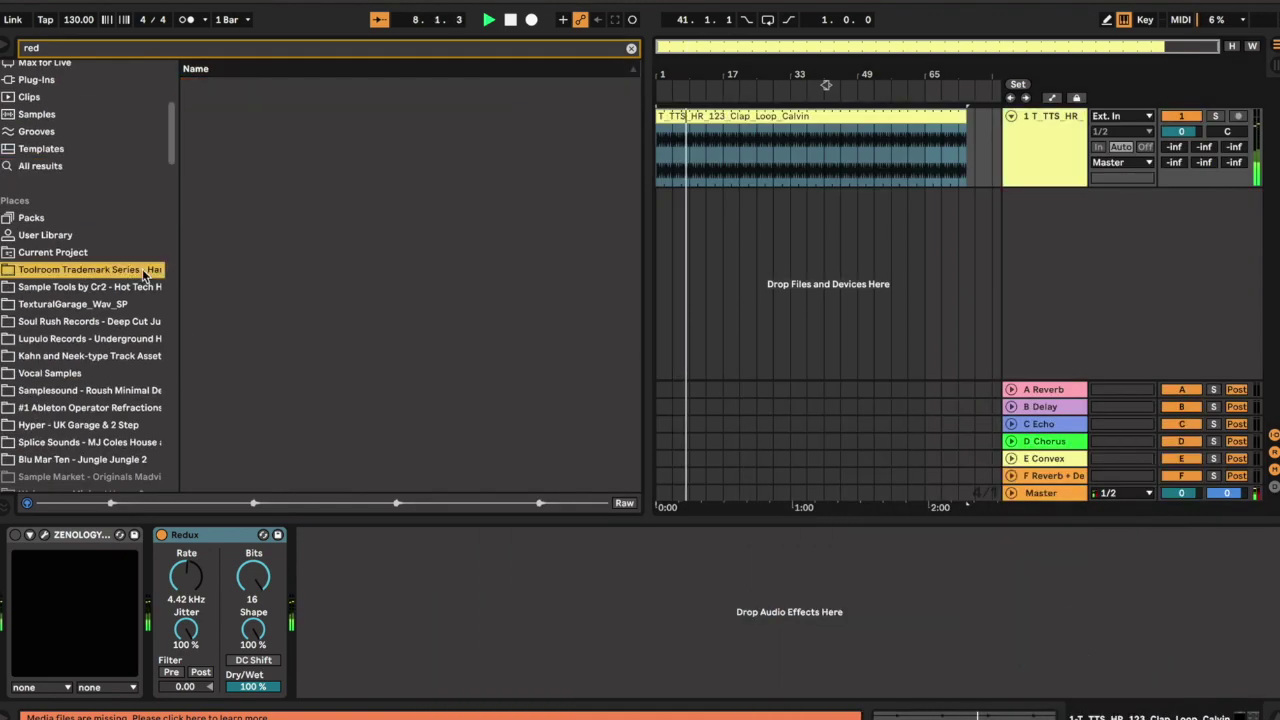
click(631, 48)
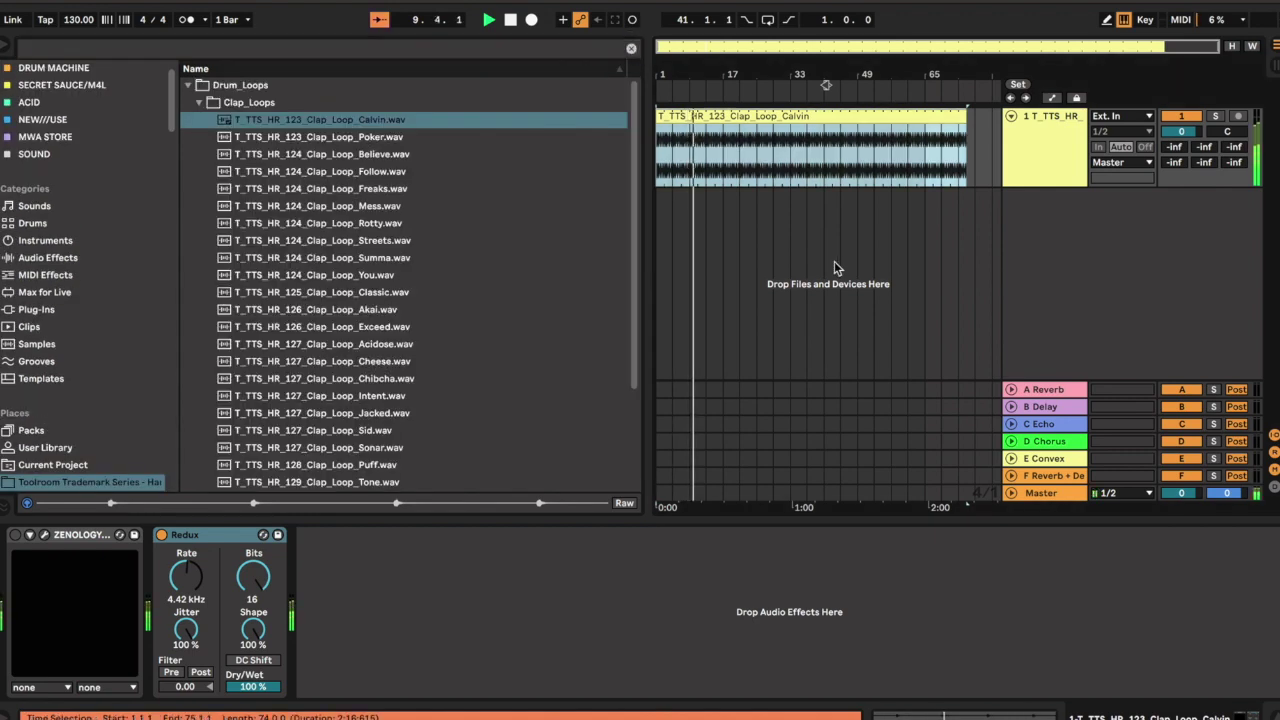
click(198, 104)
click(199, 120)
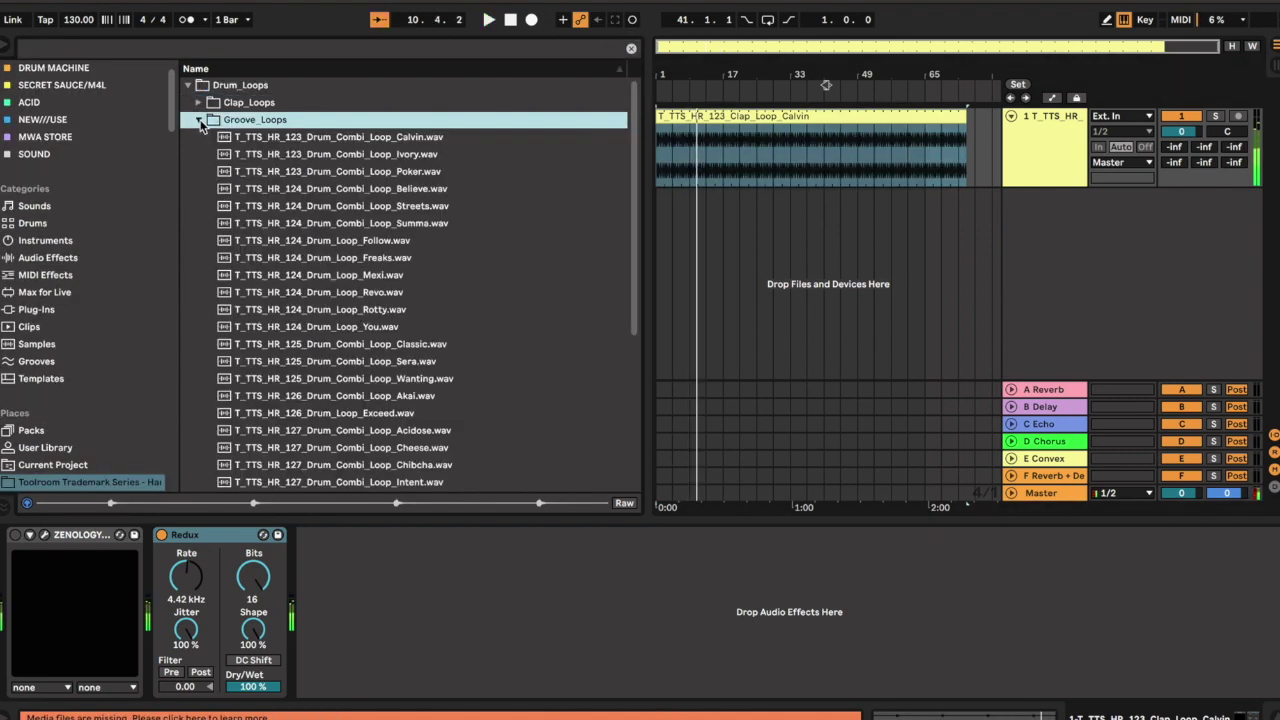
click(245, 149)
click(246, 139)
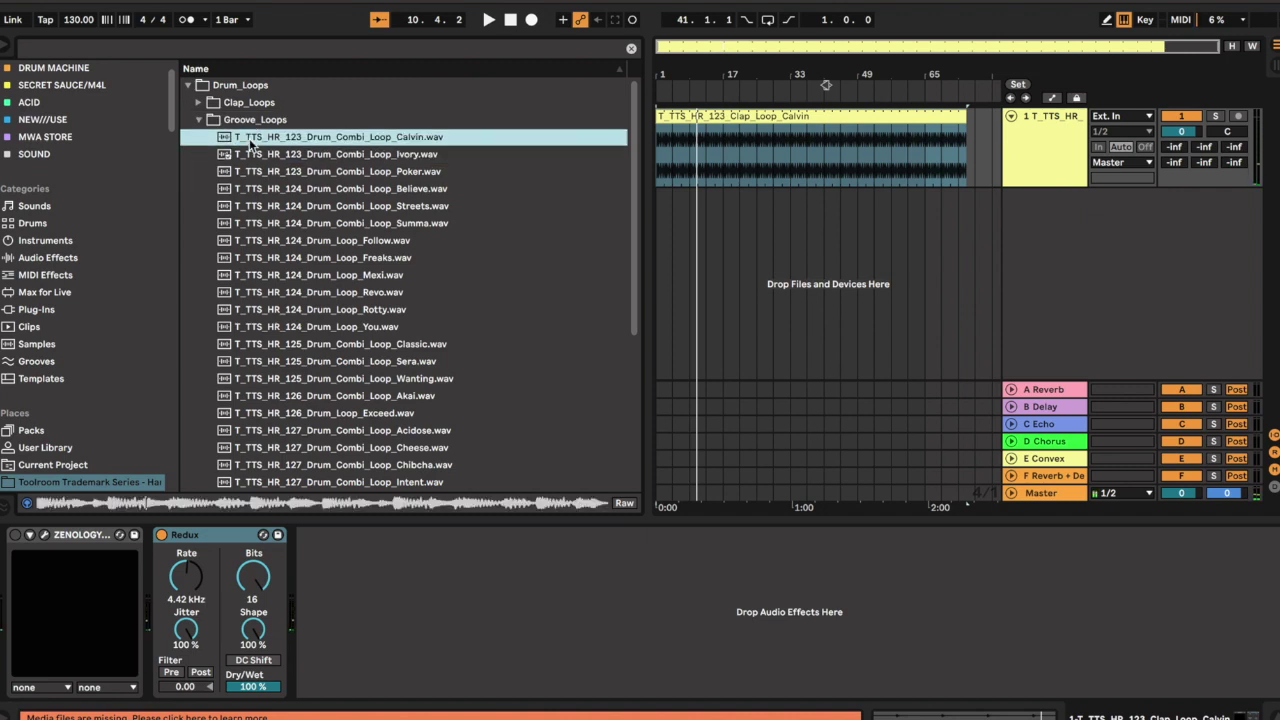
Audition the Hat_Loops and place T_TTS_HR_124_Hat_Loop_Mess.wav on a new track, extended to the end of the clap clip.
click(187, 121)
click(187, 121)
click(199, 137)
click(214, 155)
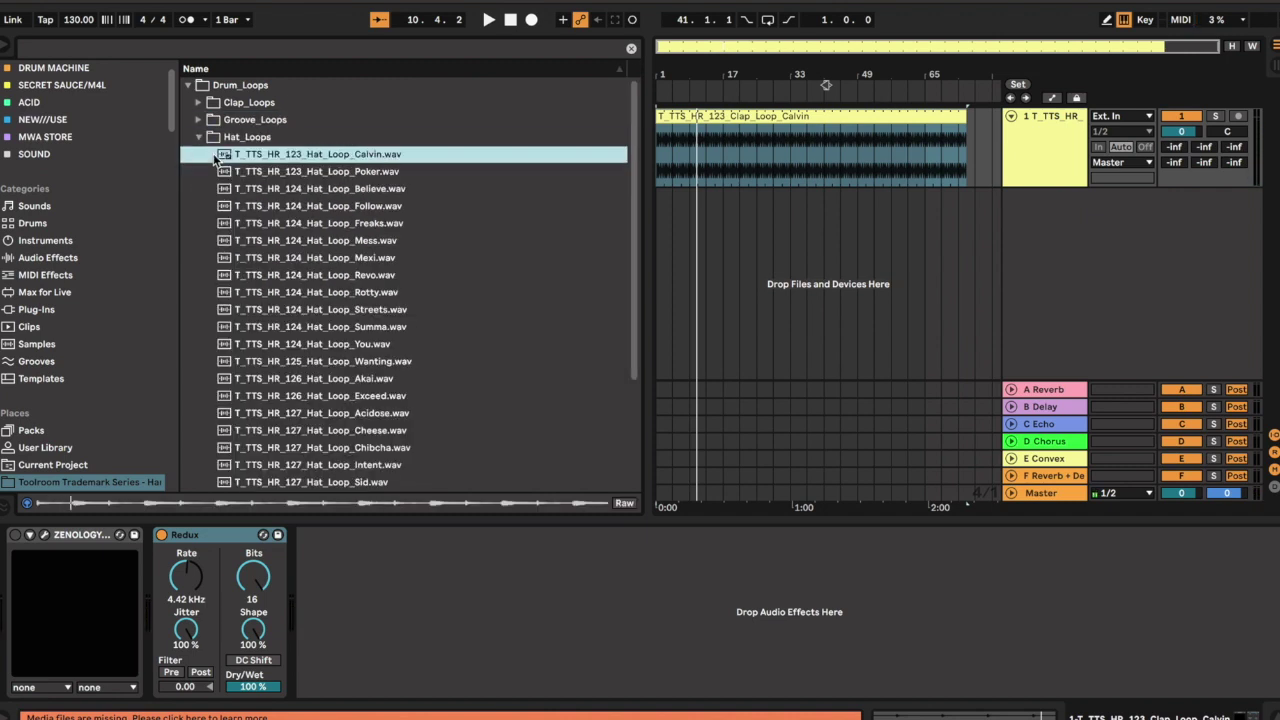
click(229, 175)
click(229, 183)
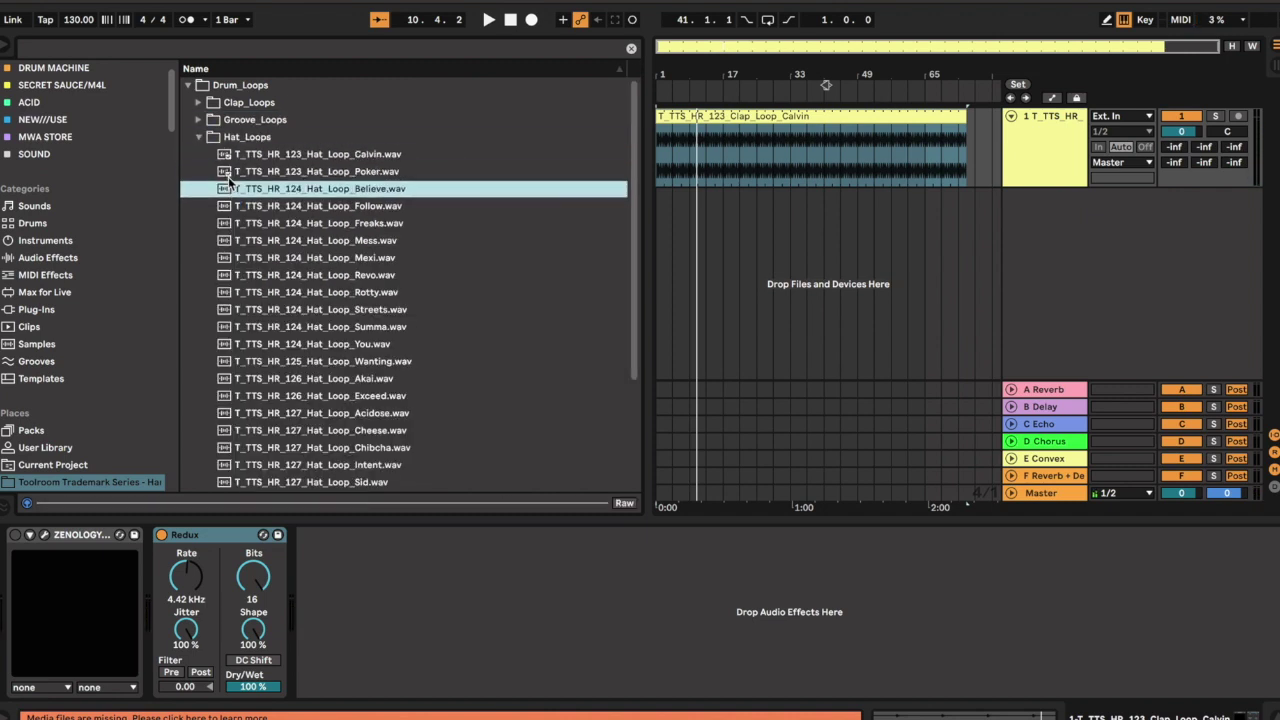
key(Down)
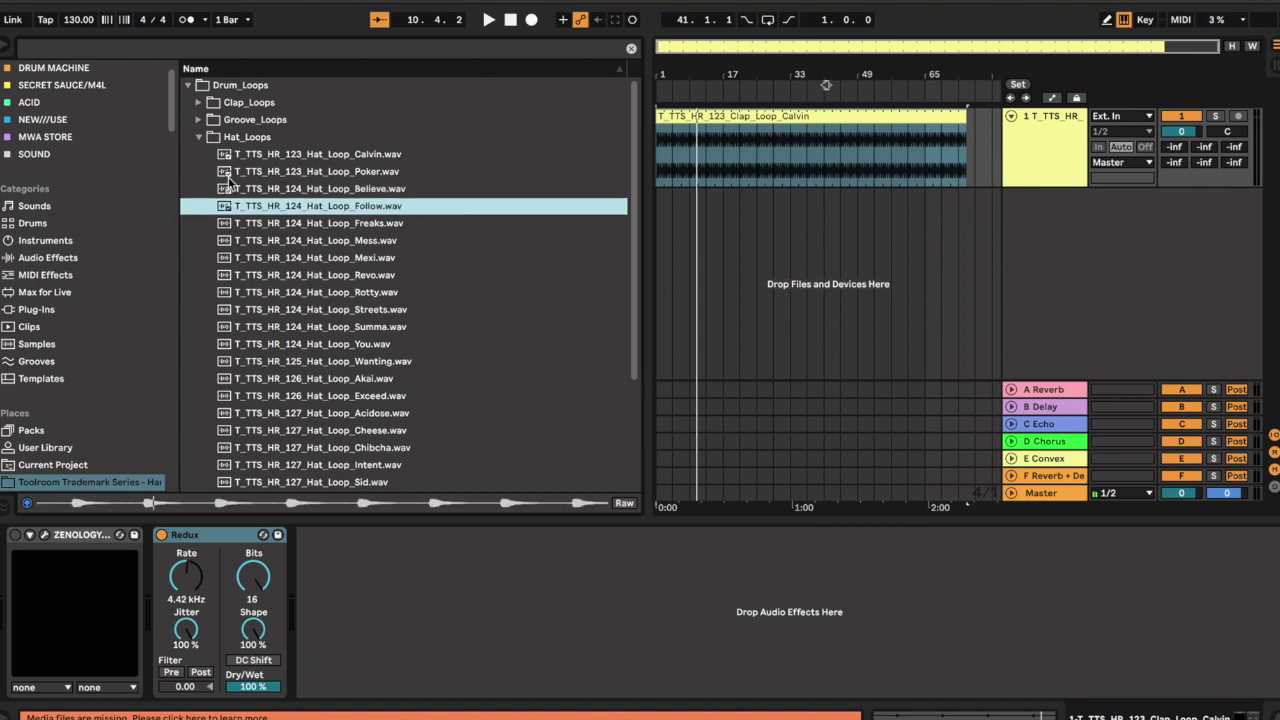
key(Down)
key(Down)
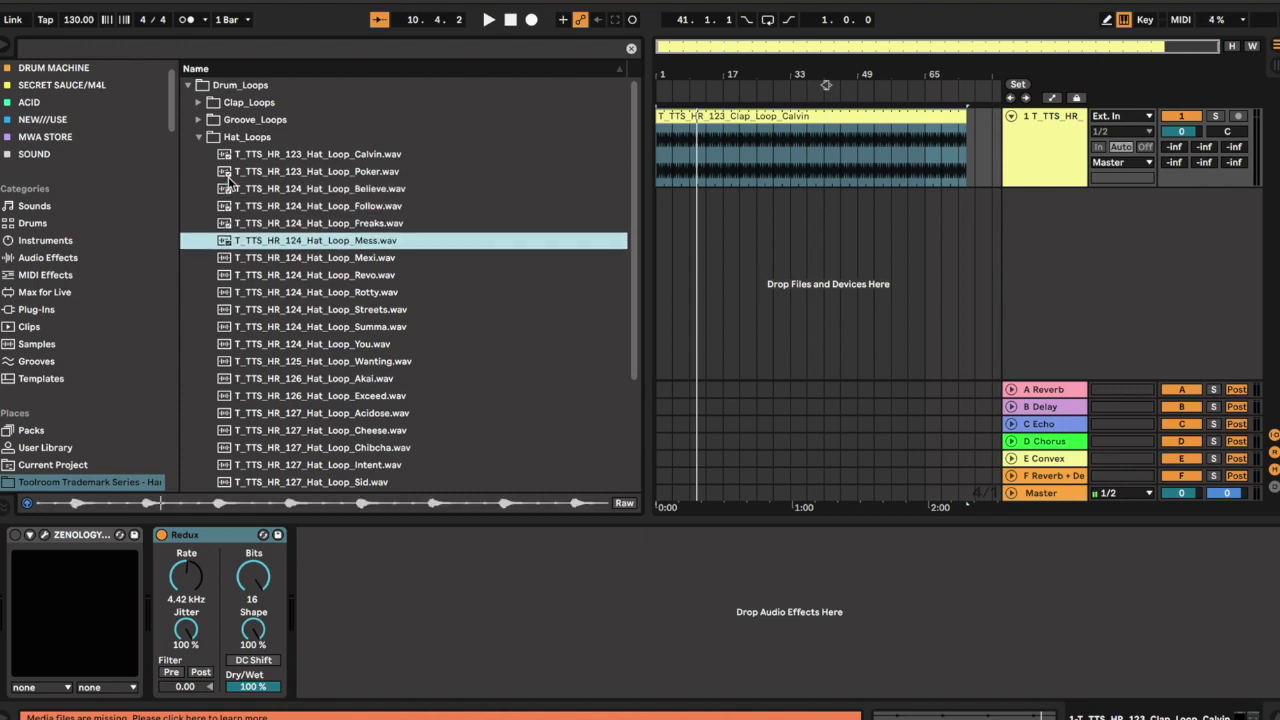
drag(652, 200, 662, 194)
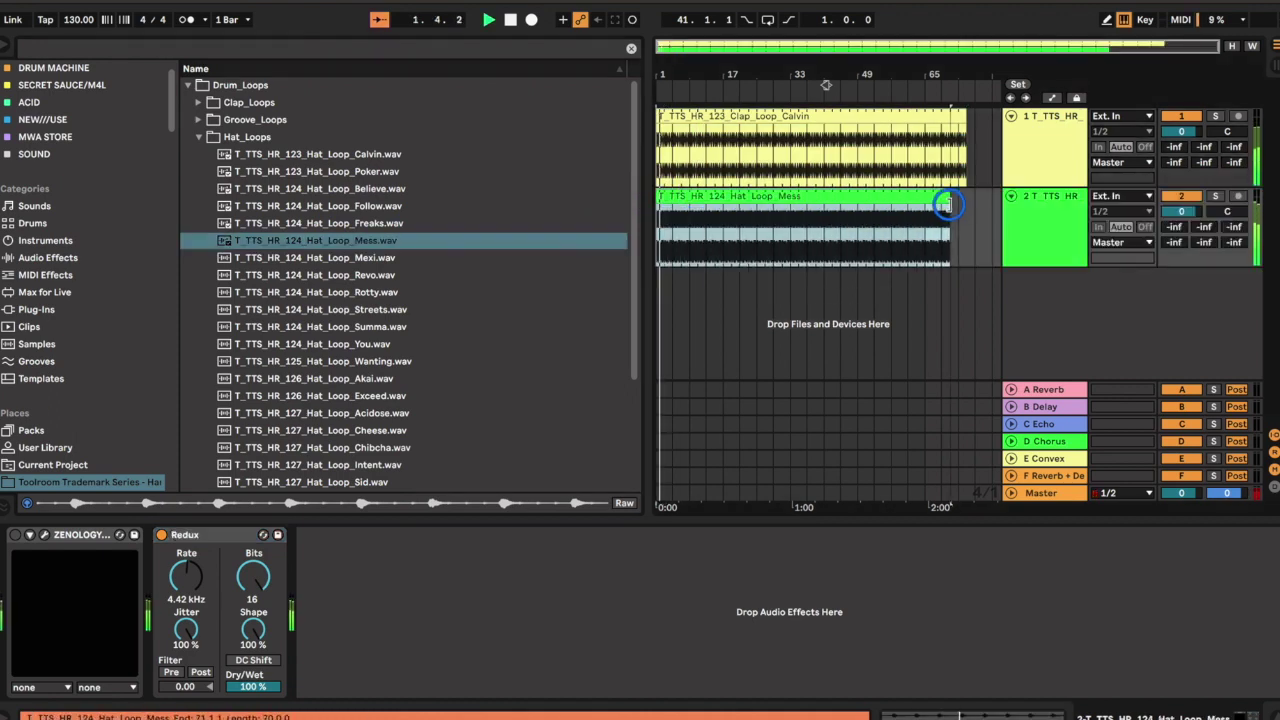
Bypass Redux on the hat loop track and delete it.
click(1064, 232)
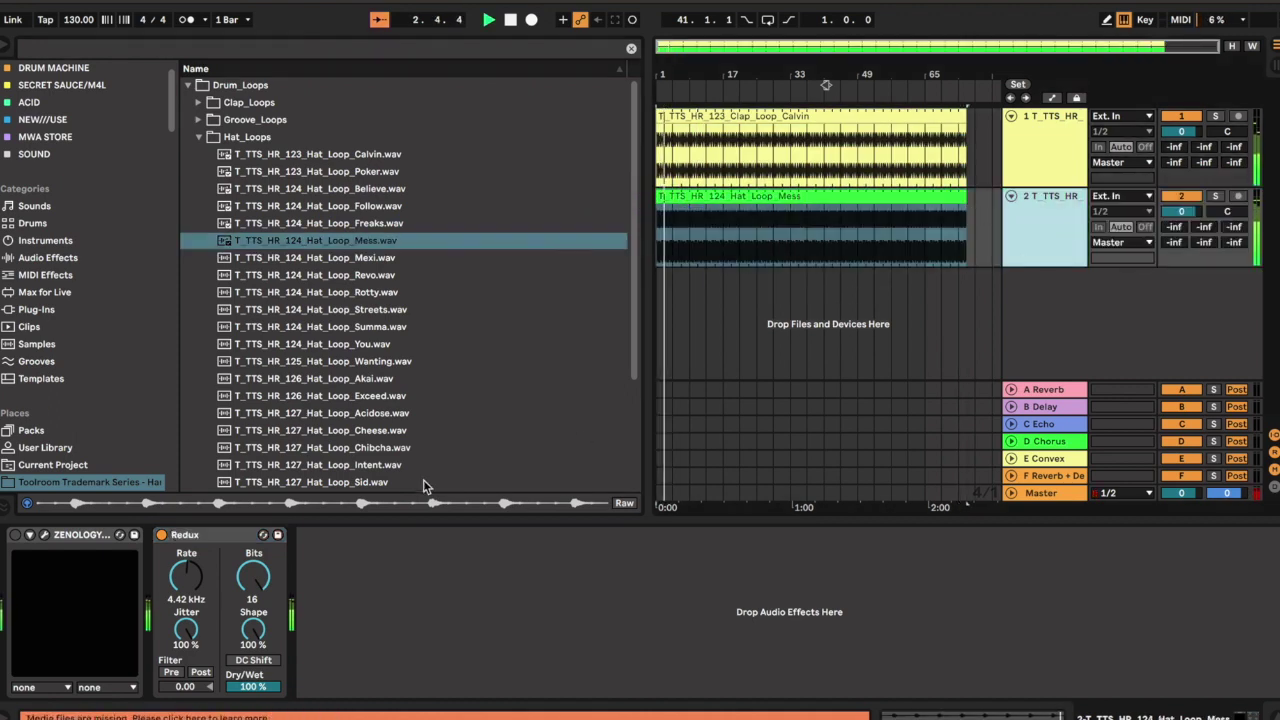
click(161, 535)
click(208, 536)
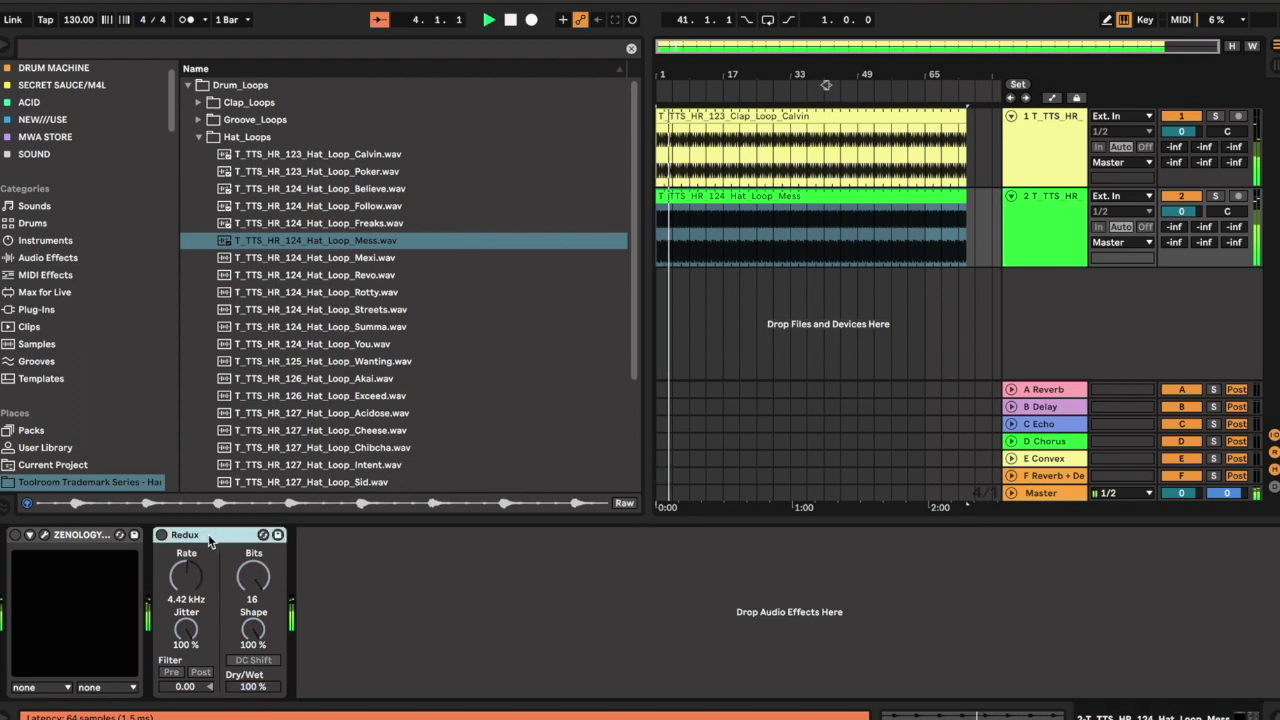
key(Delete)
Audition the Kick_Loops and place T_TTS_HR_123_Kick_Loop_Ivory.wav on a third track, extended to bar 75.
click(199, 138)
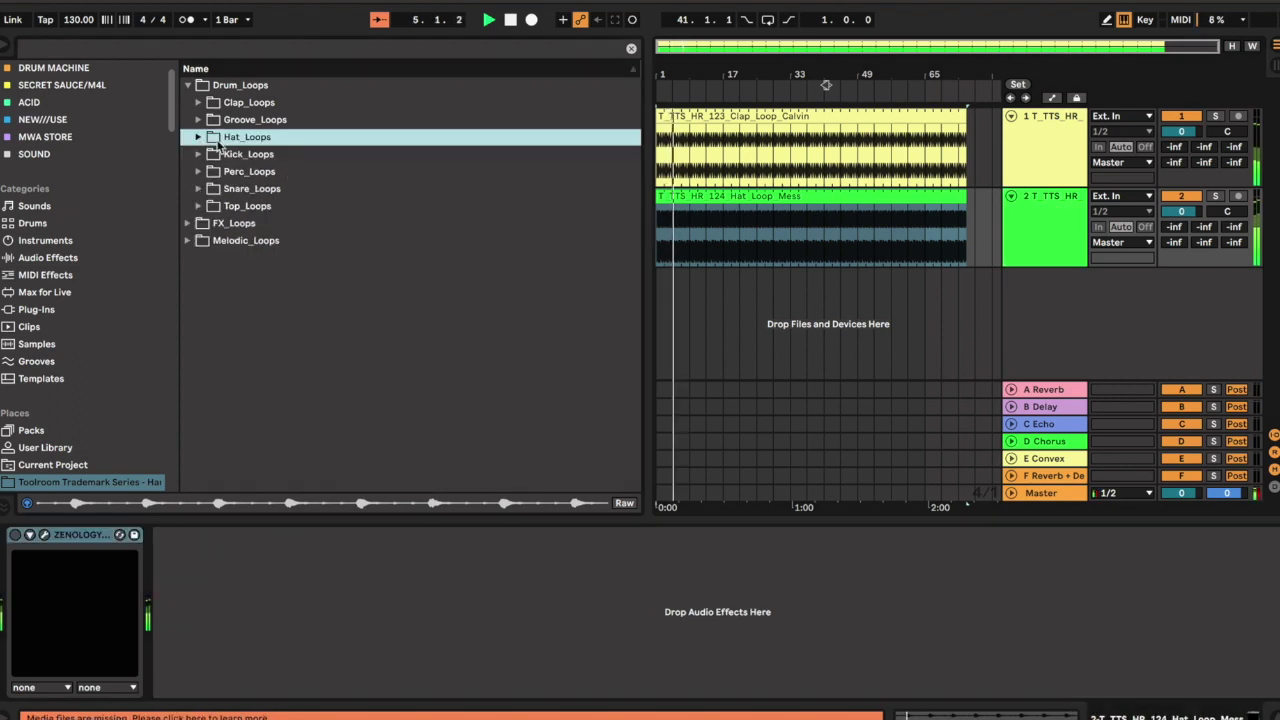
click(199, 155)
click(237, 189)
click(268, 176)
click(269, 188)
click(270, 177)
drag(268, 174, 984, 291)
key(space)
key(minus)
drag(781, 276, 966, 274)
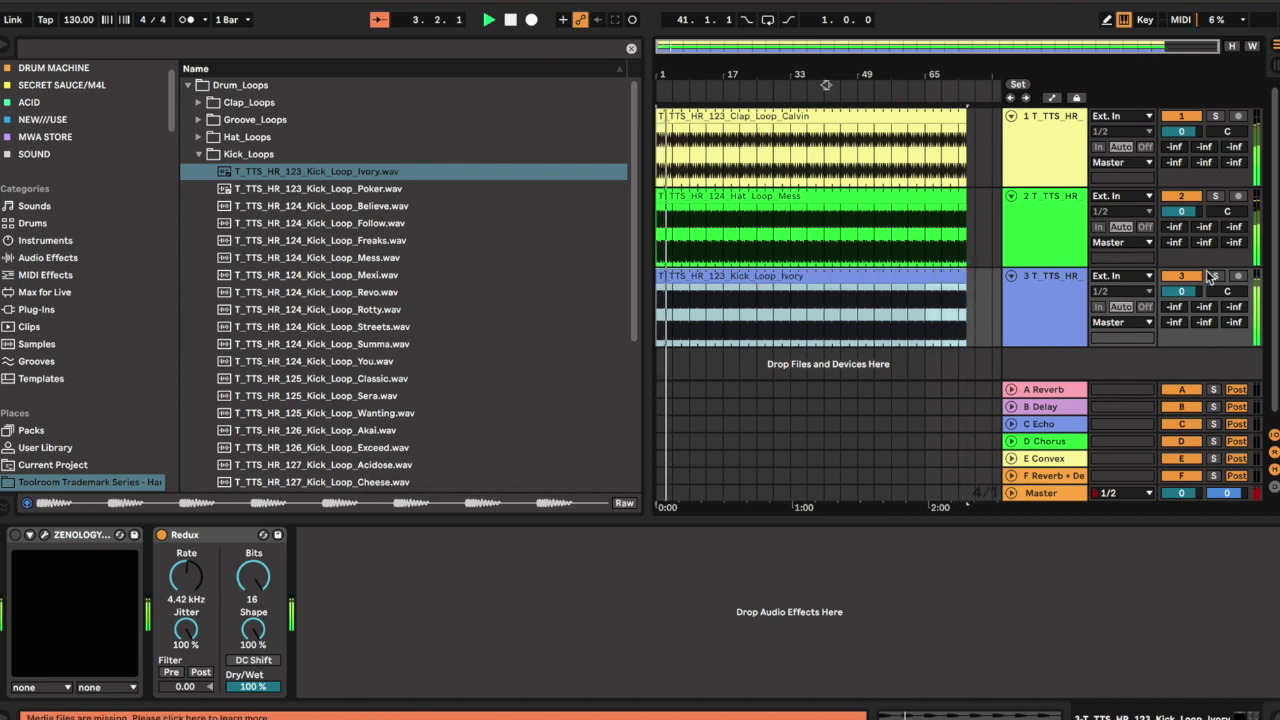
Compare the kick loop with Redux active and bypassed, both soloed and with the other tracks, leaving Redux on.
click(1214, 276)
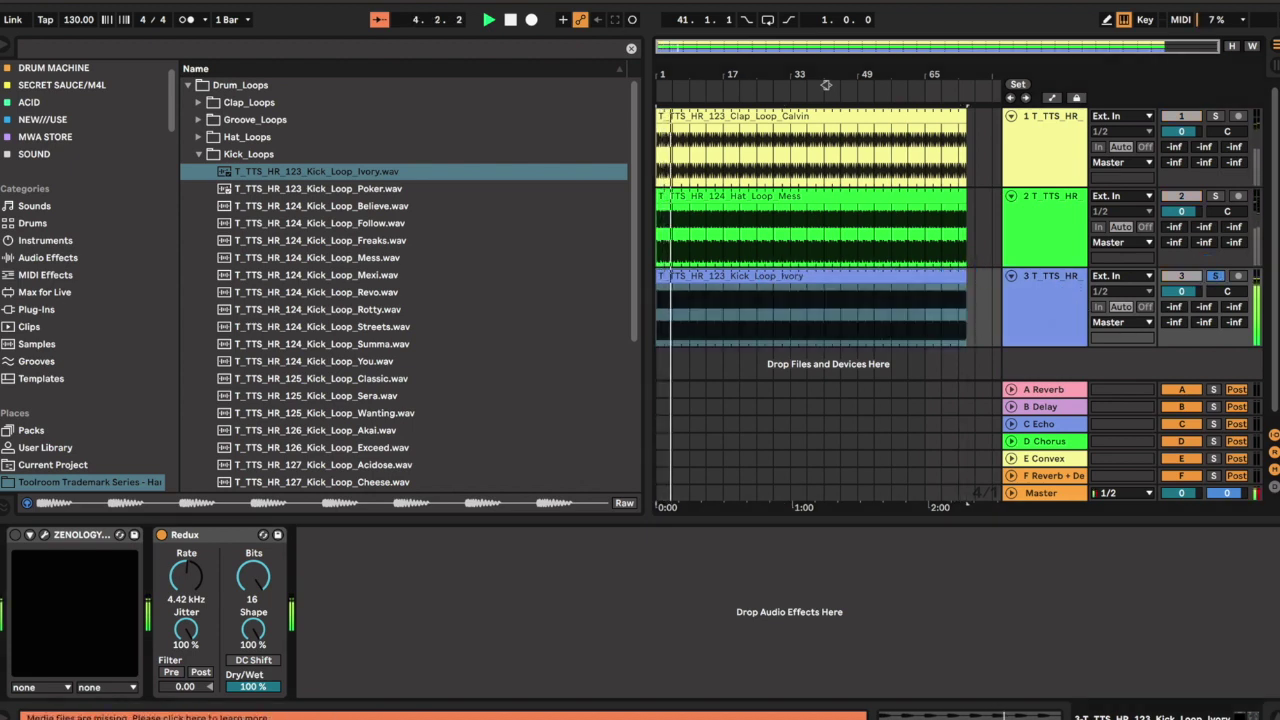
click(161, 535)
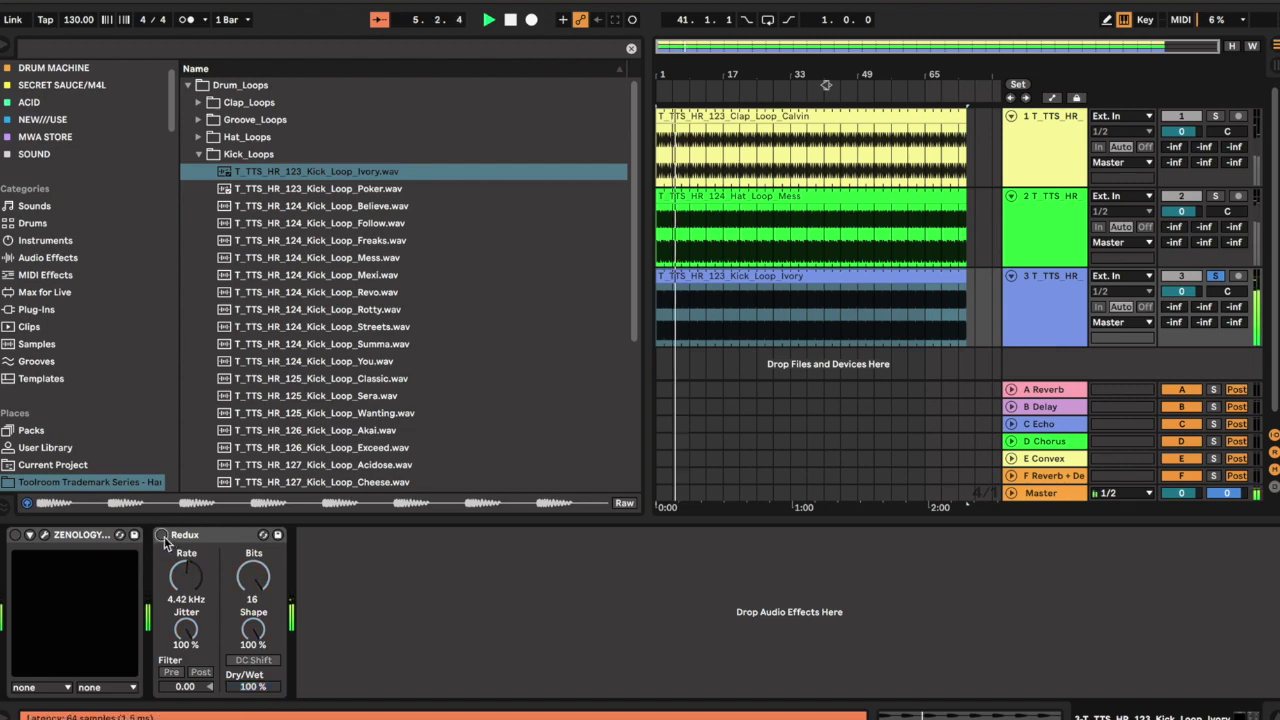
click(1215, 276)
click(881, 300)
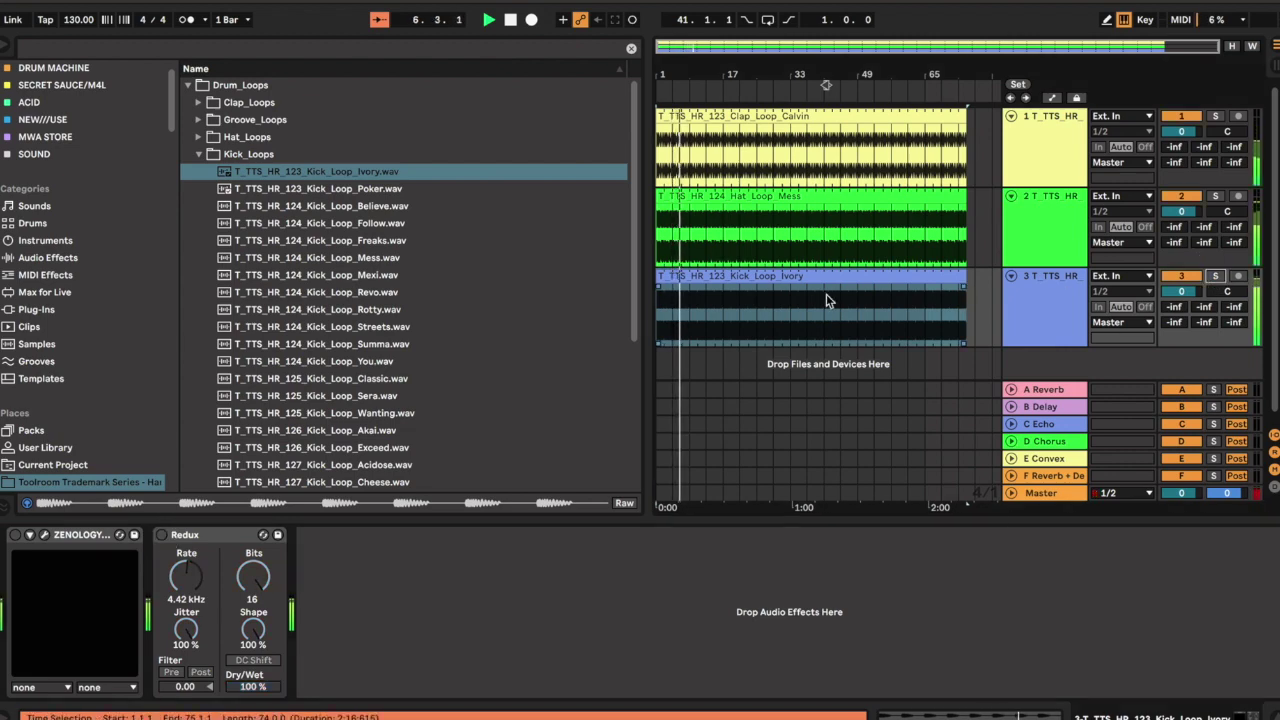
click(161, 535)
Sweep Redux's Rate on the kick track down to 20 Hz and return it to 40.0 kHz.
drag(241, 680, 242, 686)
mouse_move(198, 603)
mouse_down()
mouse_move(198, 580)
mouse_move(190, 650)
mouse_move(190, 580)
mouse_up()
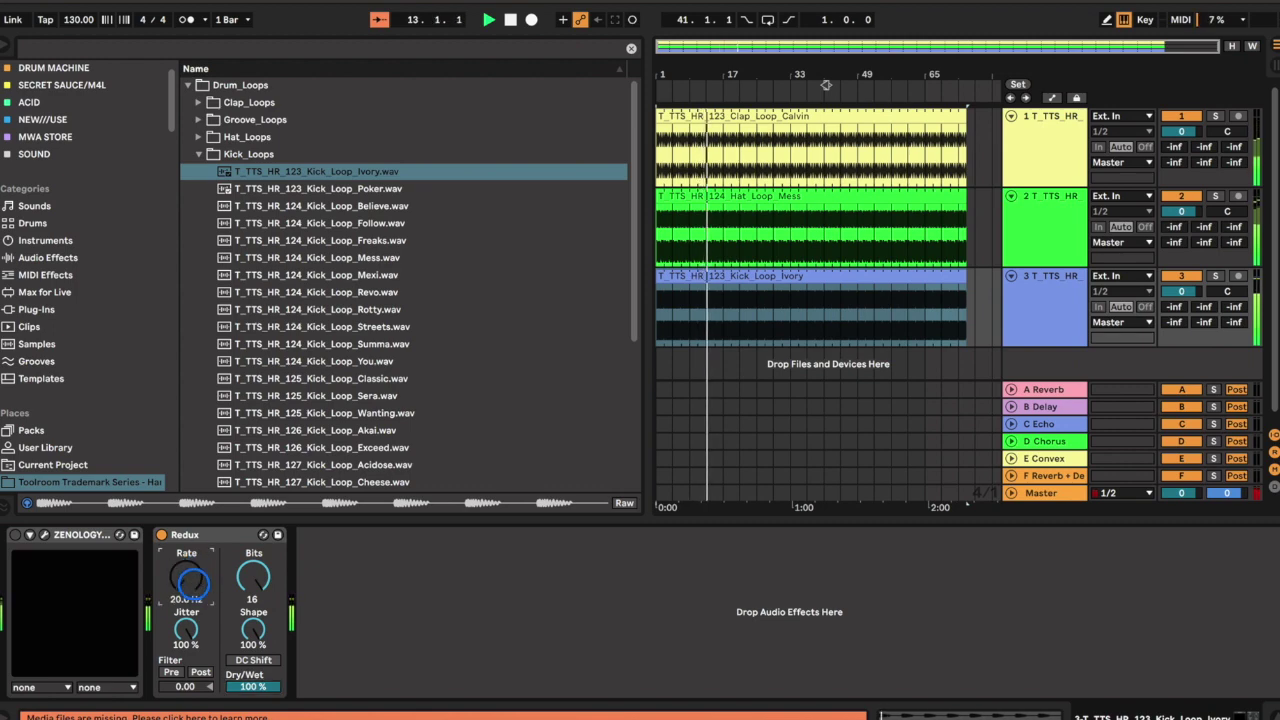
Group the kick track's Redux into an Audio Effect Rack and show the rack's macro controls.
click(229, 537)
key(super+g)
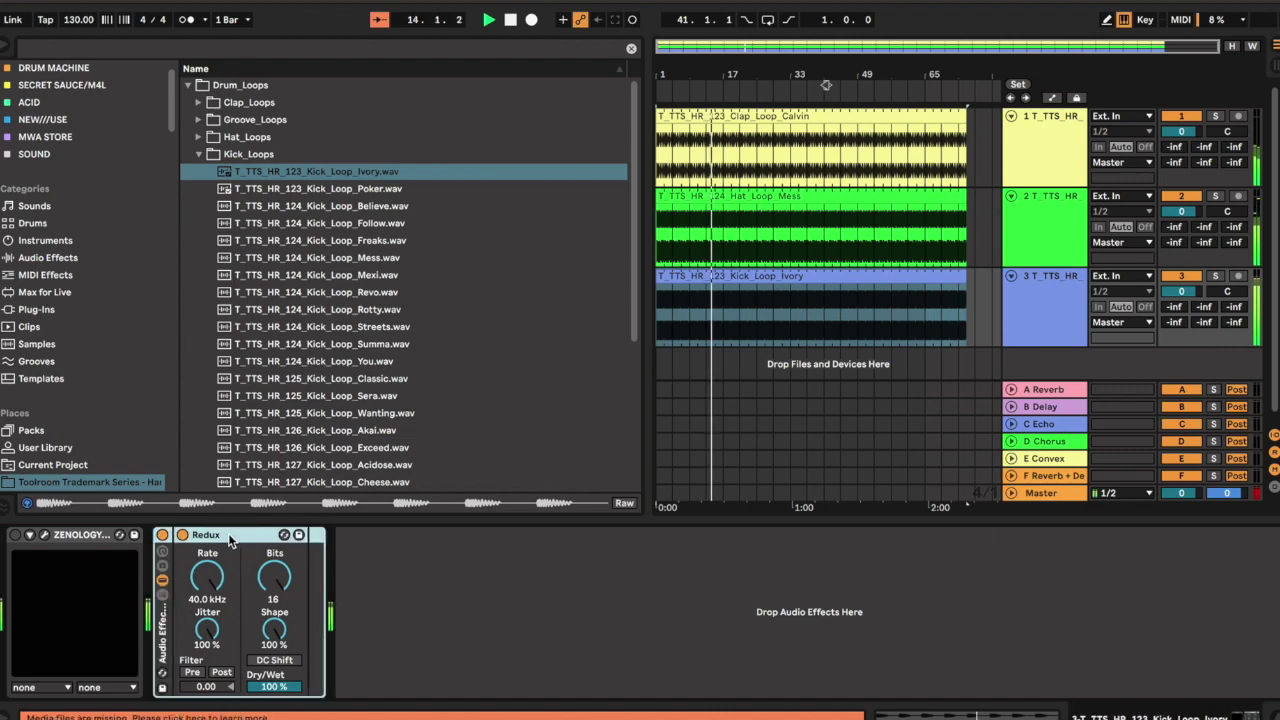
click(164, 567)
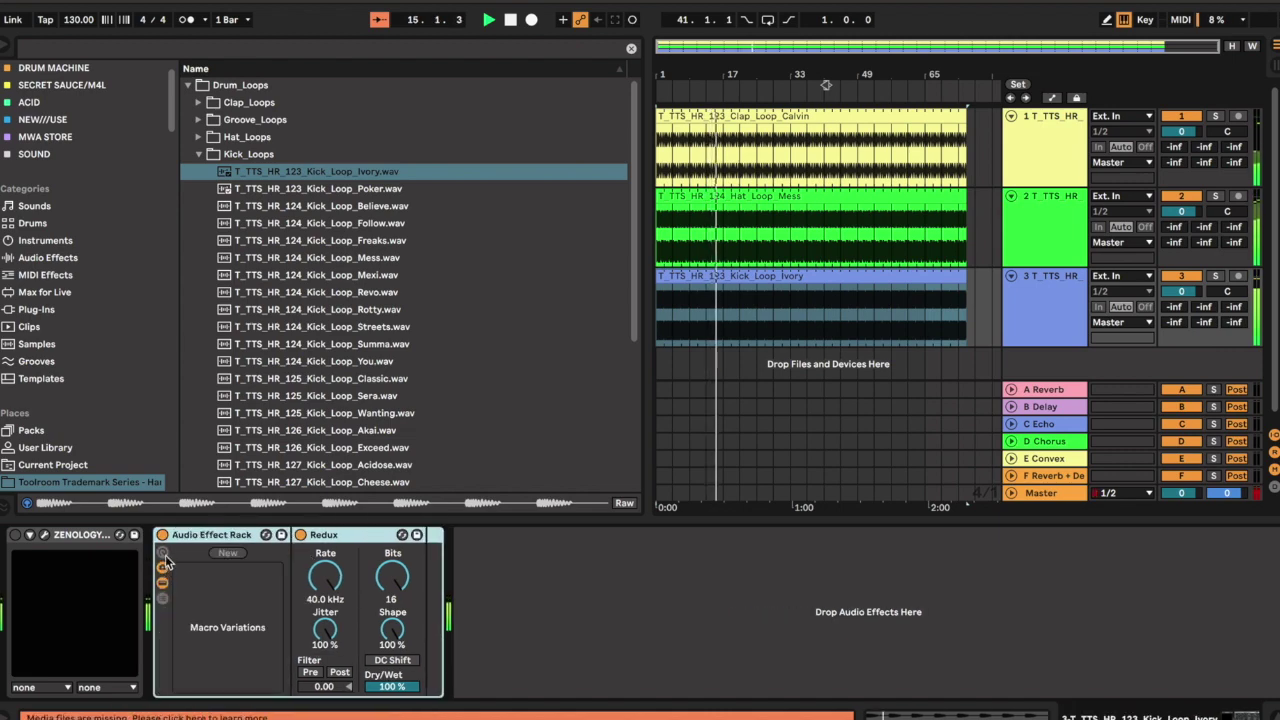
click(164, 567)
Map Redux's Rate to Macro 1 and set that macro to 40.0 kHz.
right_click(516, 578)
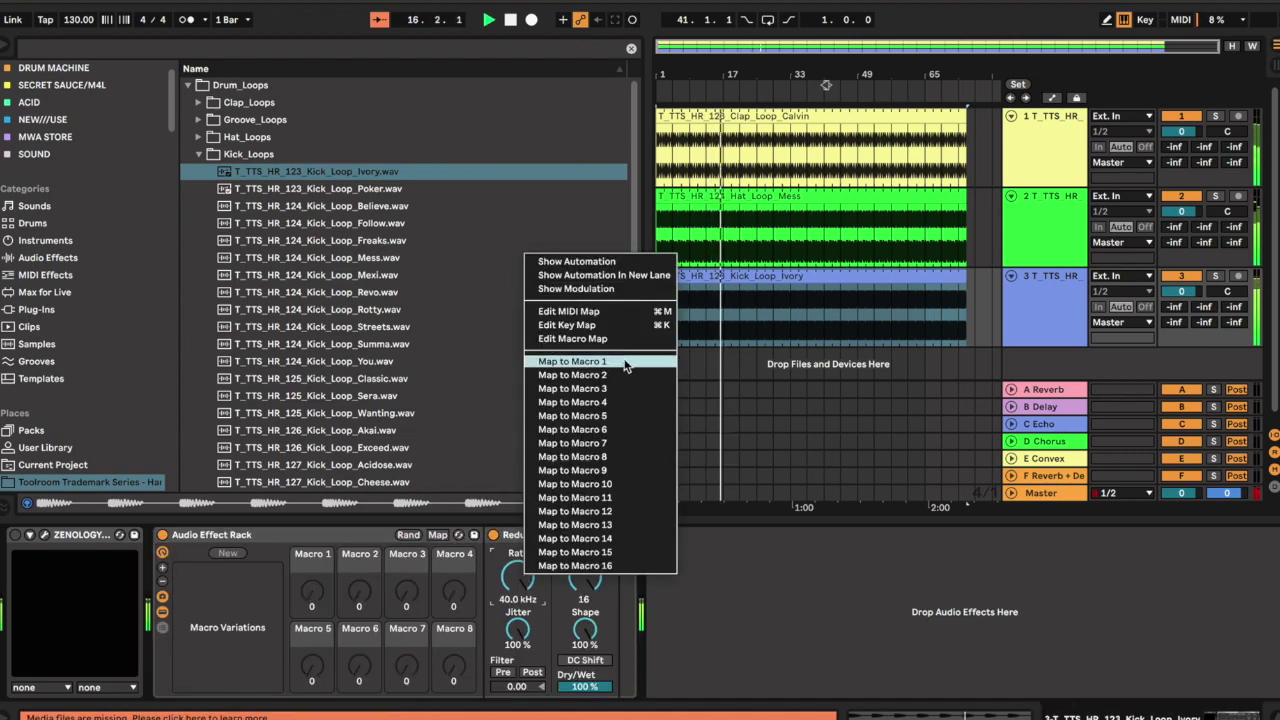
click(572, 361)
mouse_move(311, 590)
mouse_down()
mouse_move(311, 630)
mouse_move(311, 575)
mouse_up()
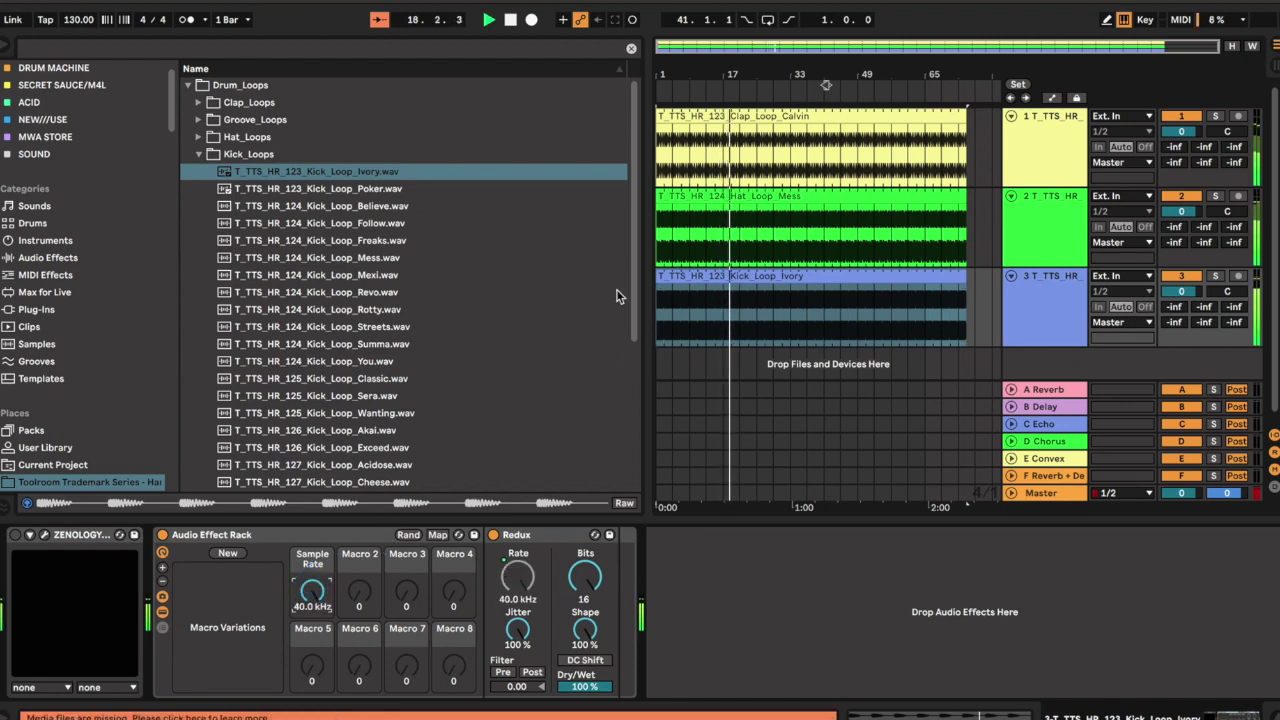
Show the automation of the rack's Sample Rate macro on the kick track.
right_click(378, 606)
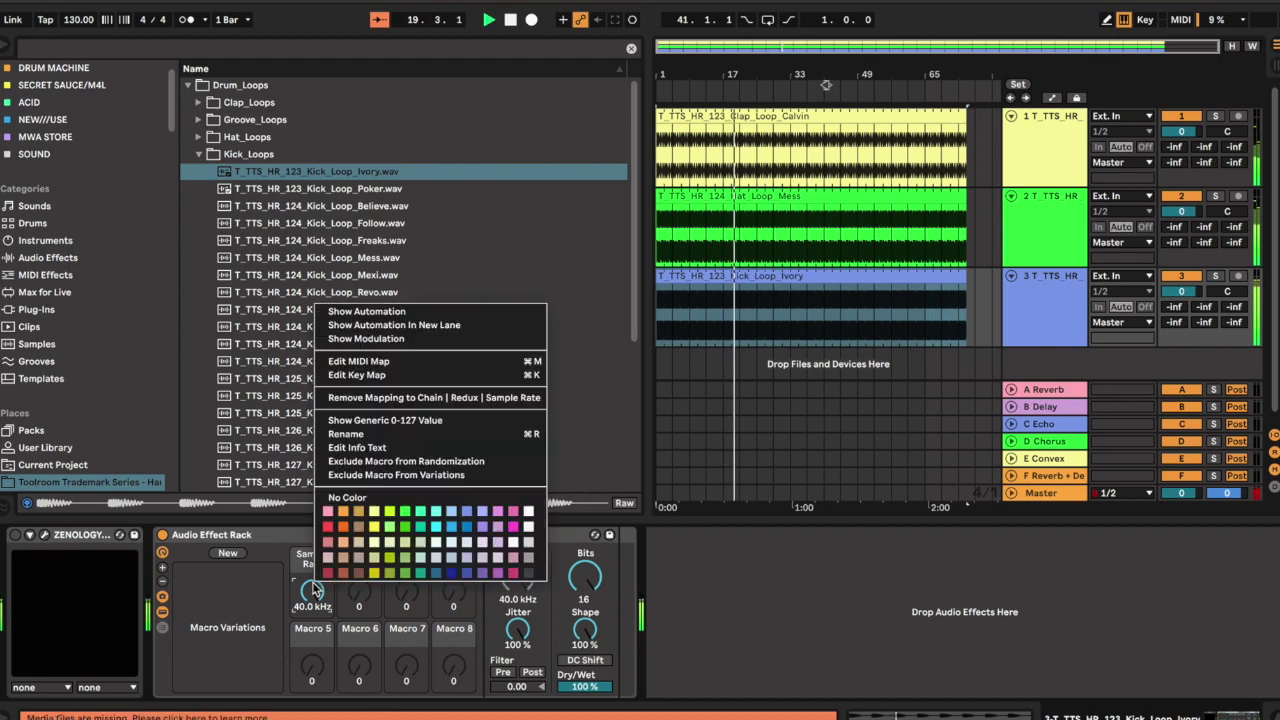
click(360, 311)
scroll(720, 305, up, 6)
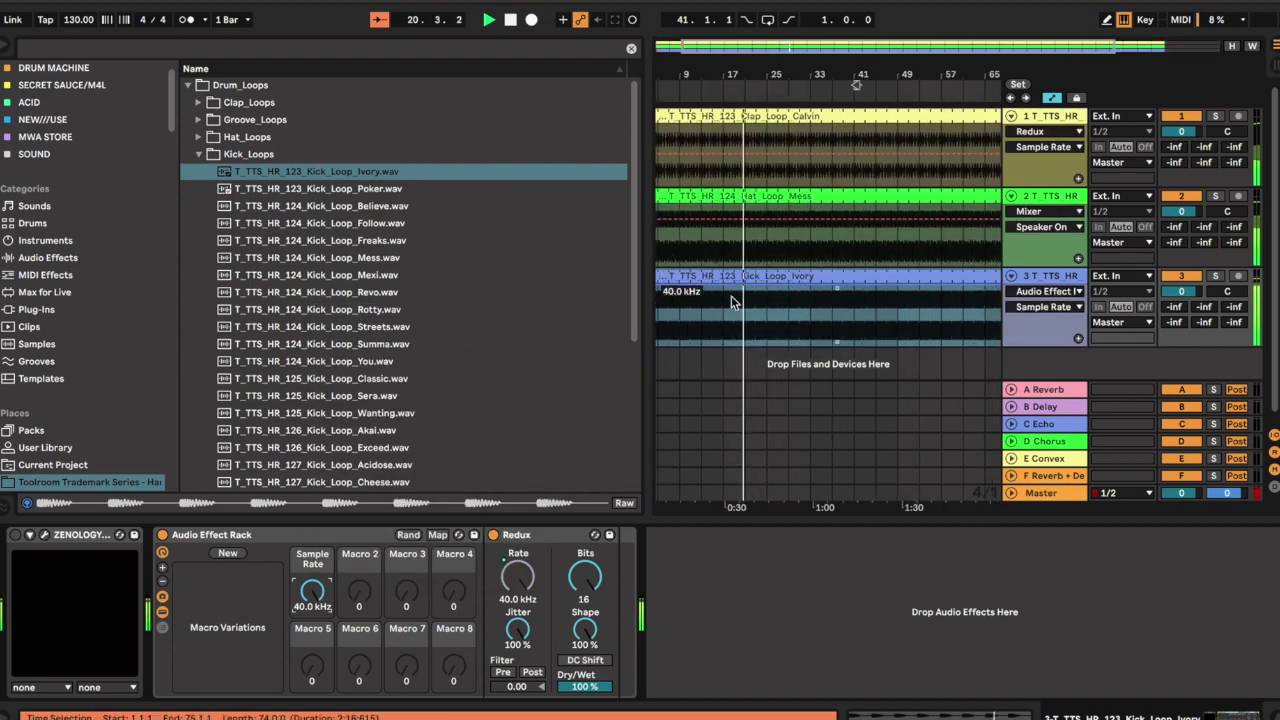
Draw a Sample Rate automation dip on the kick track, ramping from 40.0 kHz to the minimum over bar 16 and returning at bar 17.
scroll(731, 296, right, 2)
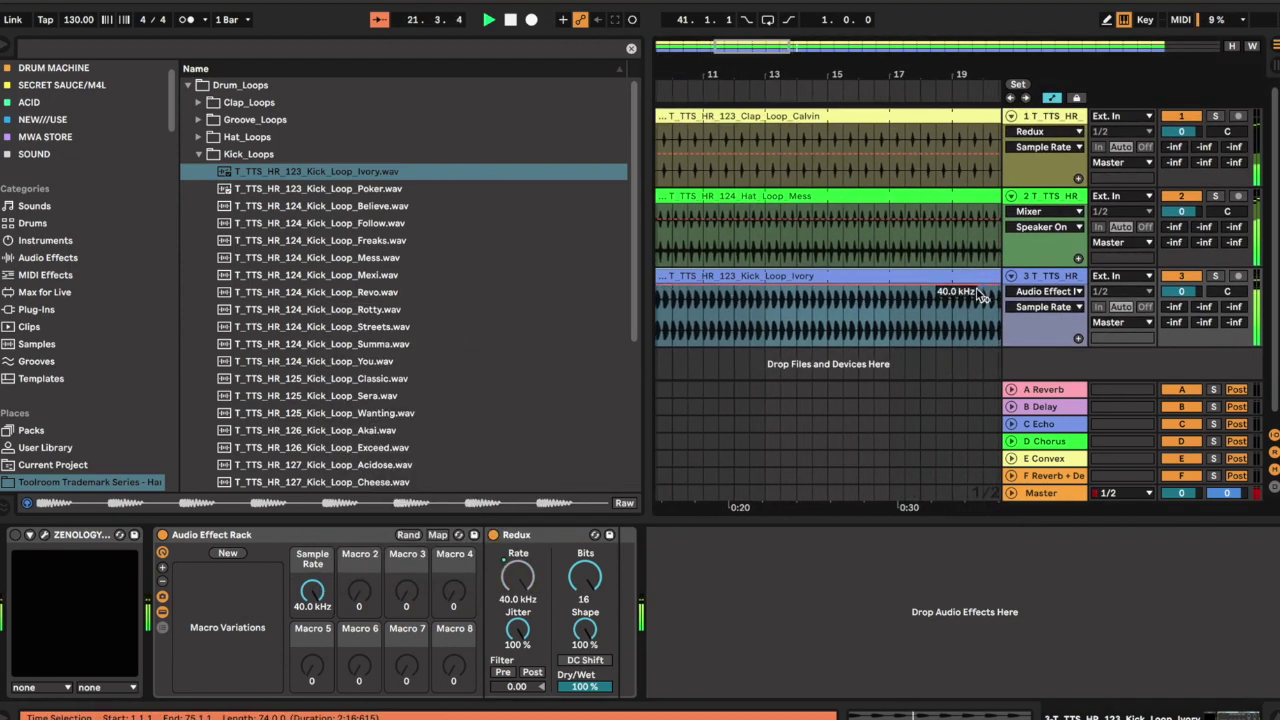
click(831, 290)
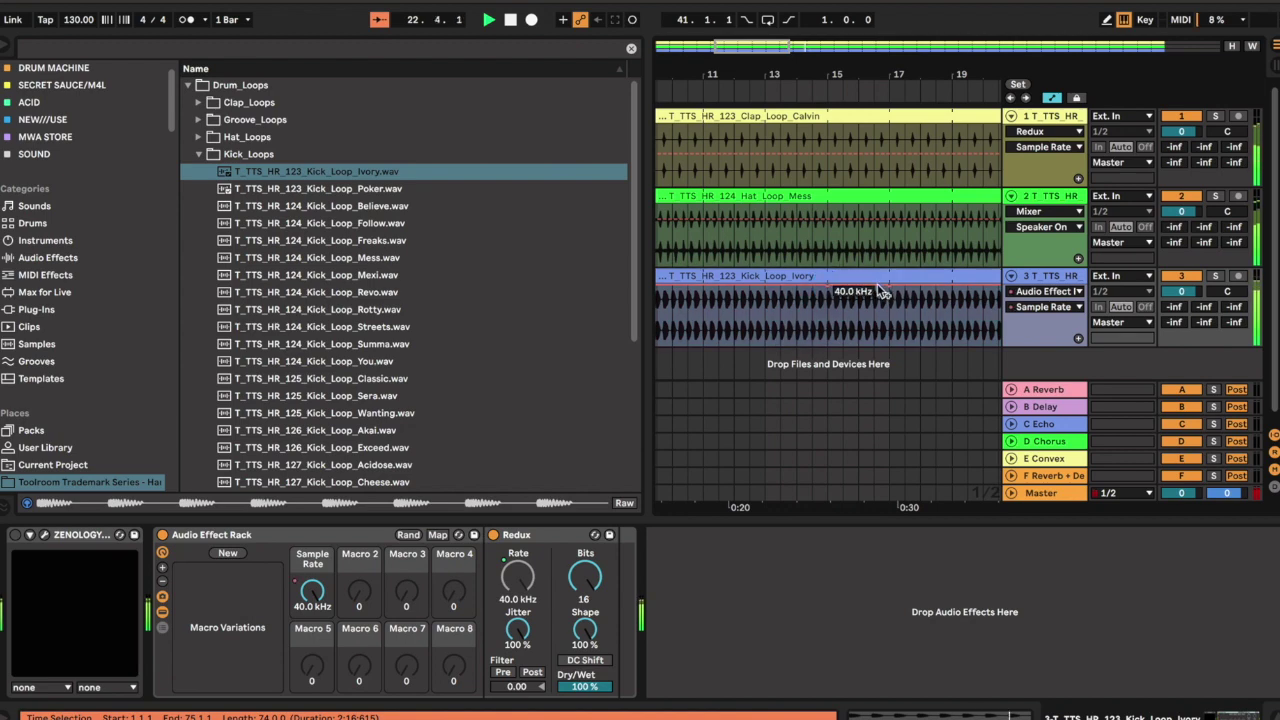
drag(857, 288, 890, 344)
scroll(890, 344, down, 4)
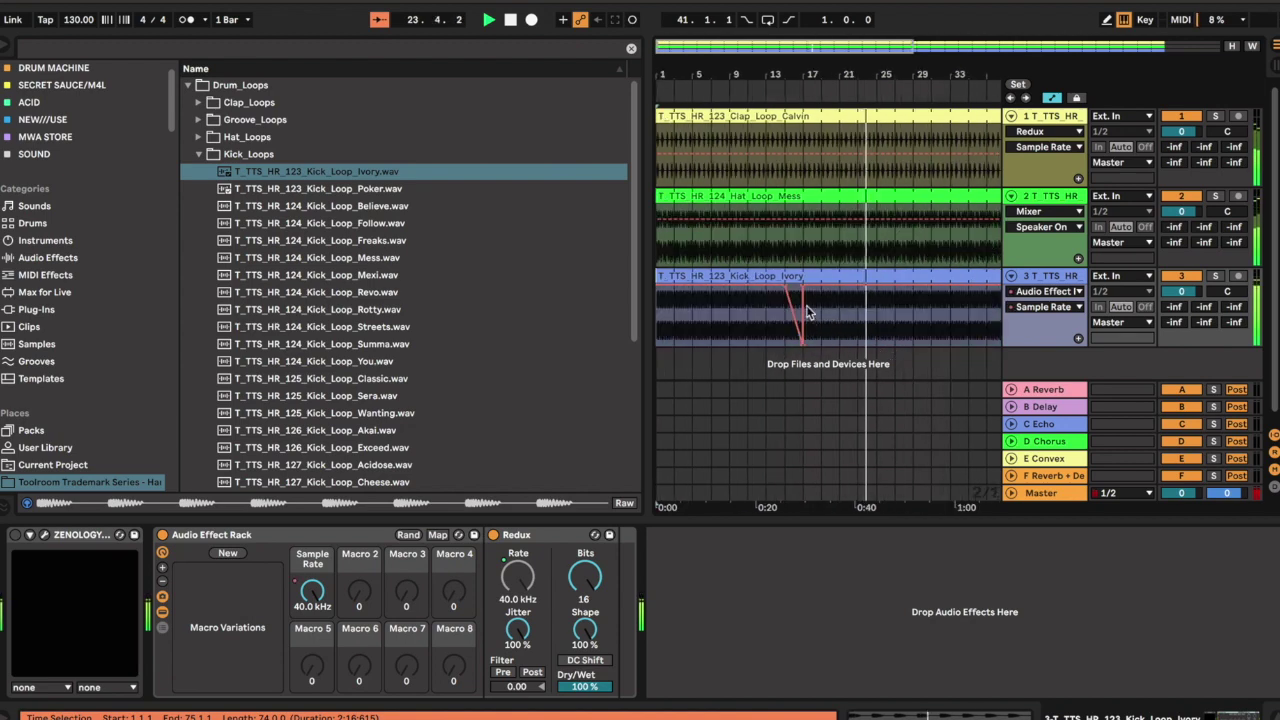
Duplicate the kick track's first 16 bars of Sample Rate automation so the dip repeats every 16 bars up to bar 81.
scroll(728, 392, up, 1)
scroll(728, 395, up, 5)
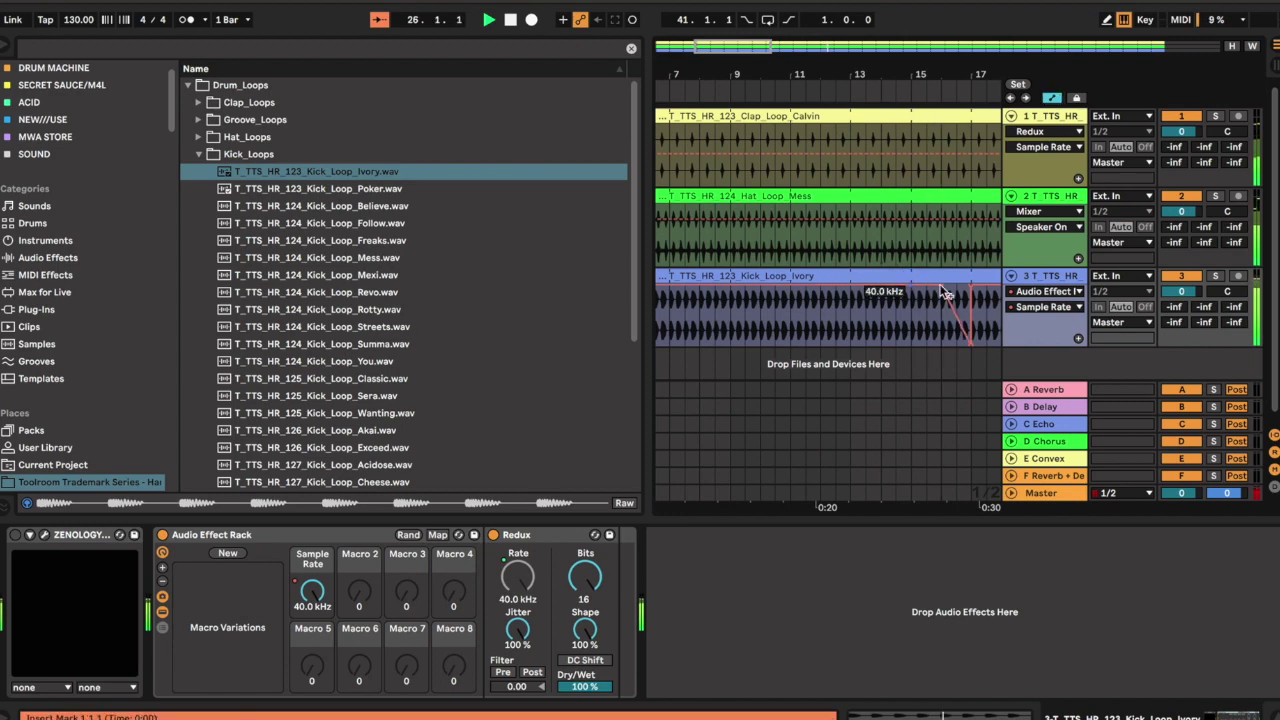
drag(965, 296, 660, 305)
scroll(729, 340, down, 3)
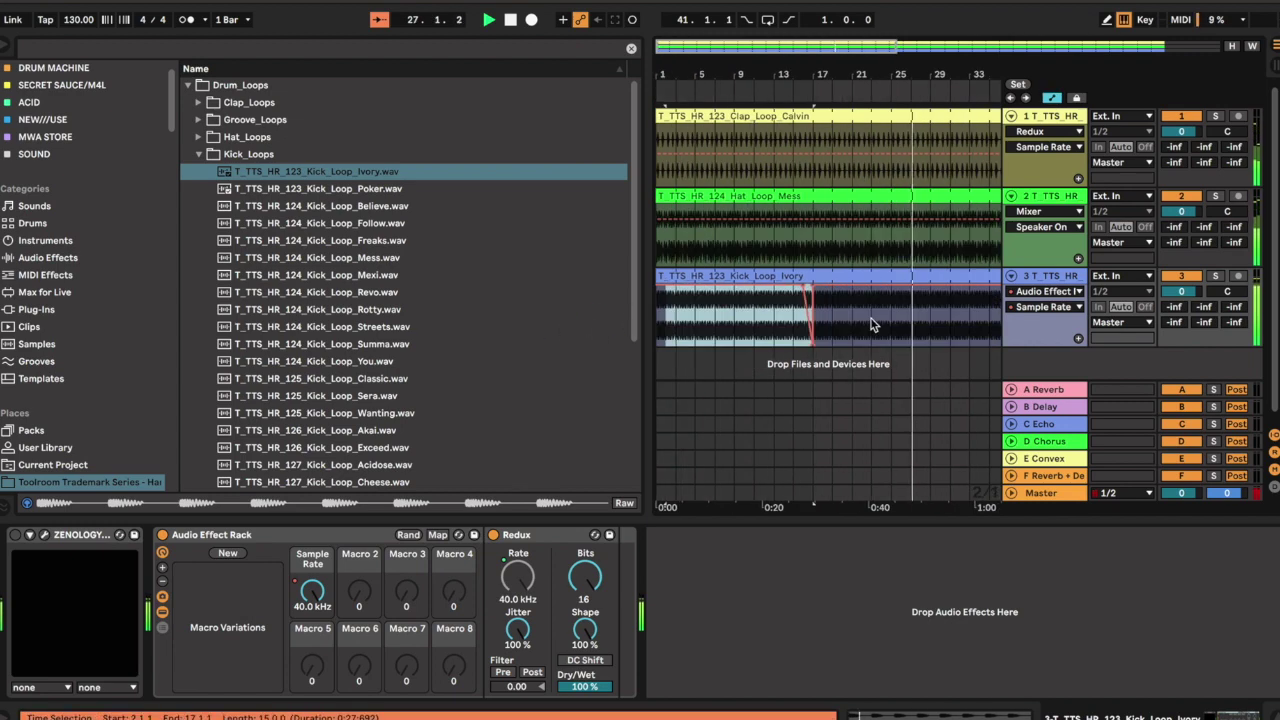
drag(657, 316, 729, 325)
key(ctrl+d)
key(ctrl+d)
key(ctrl+d)
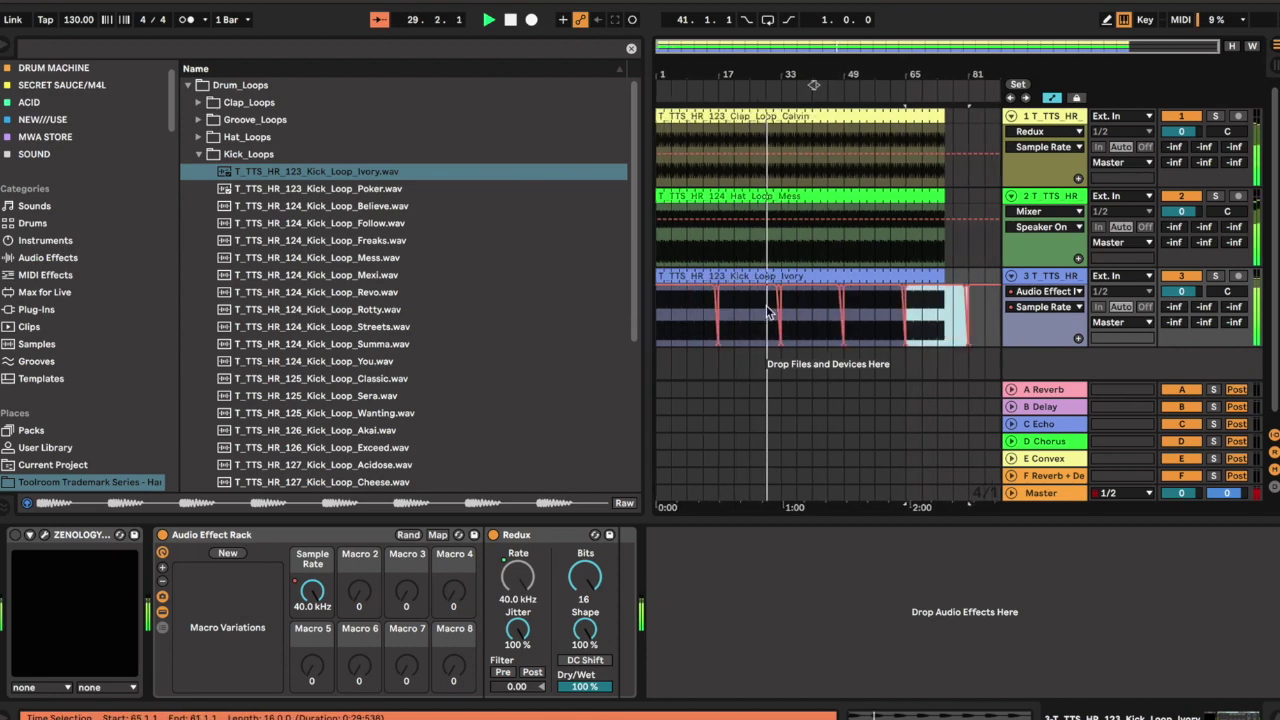
click(959, 248)
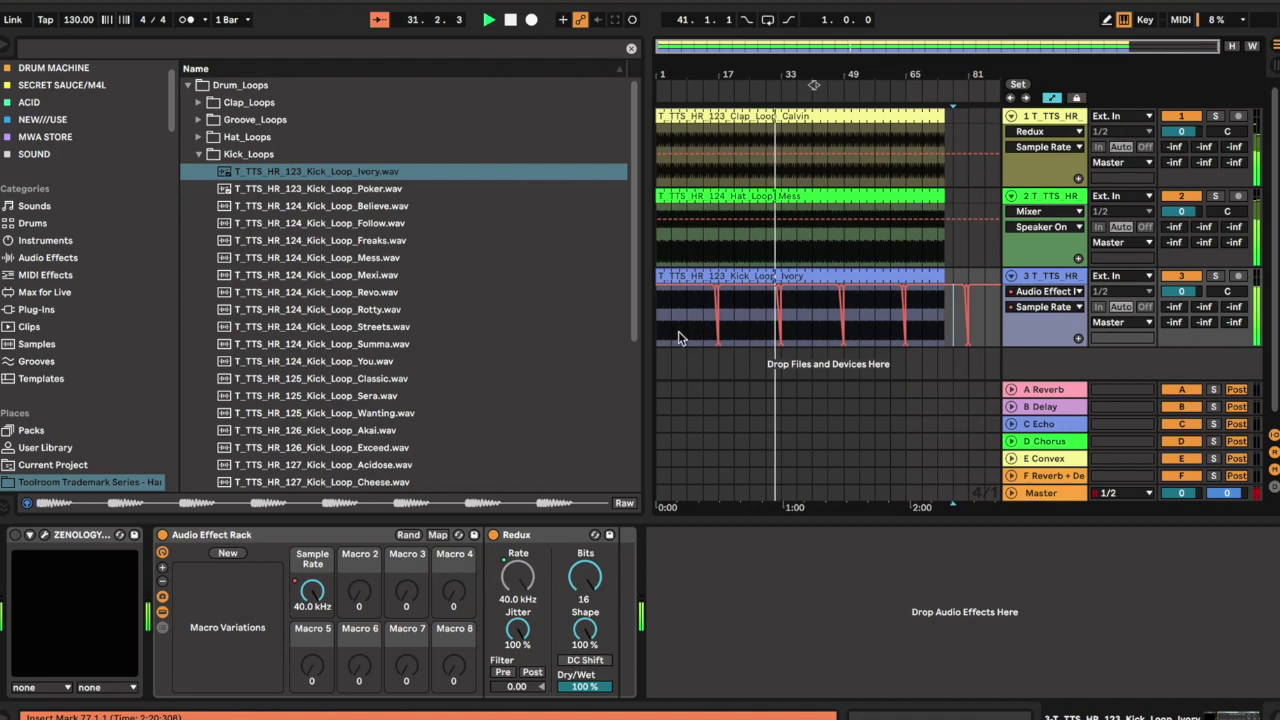
Duplicate the entire clap, hat and kick arrangement with its automation so it runs on from bar 75 to bar 149.
scroll(785, 325, up, 5)
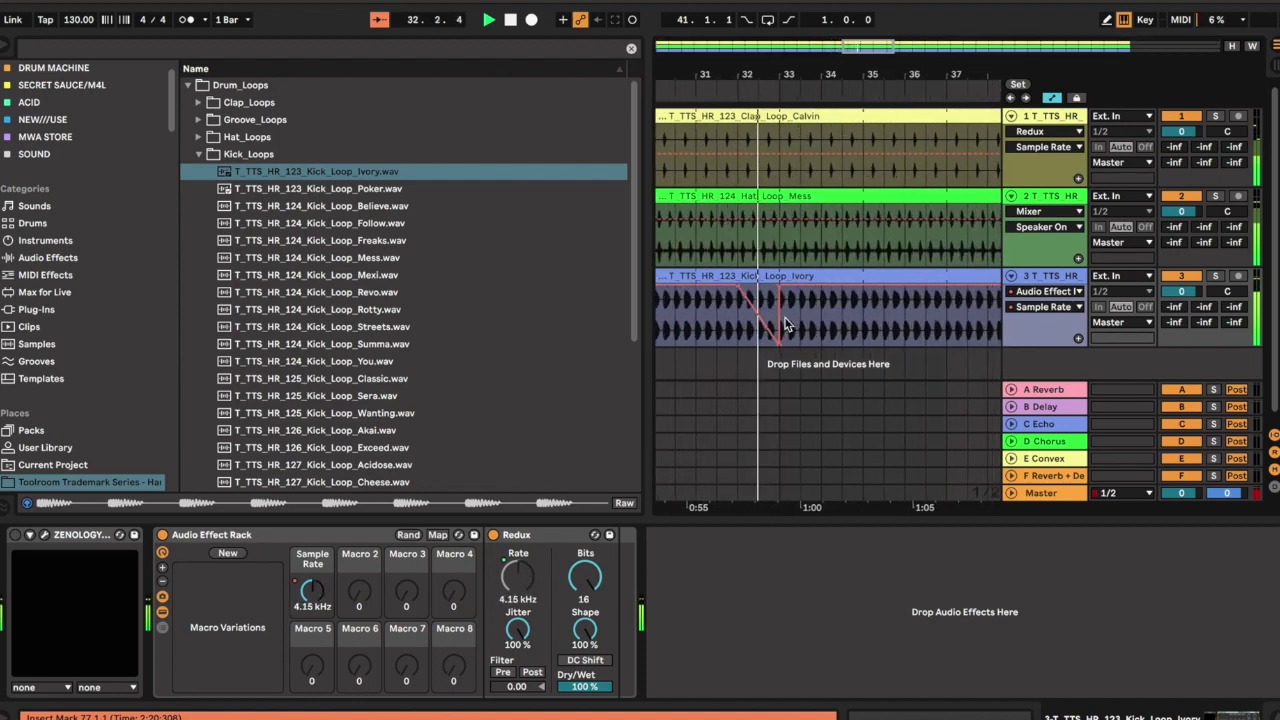
scroll(785, 325, down, 5)
click(657, 326)
click(660, 325)
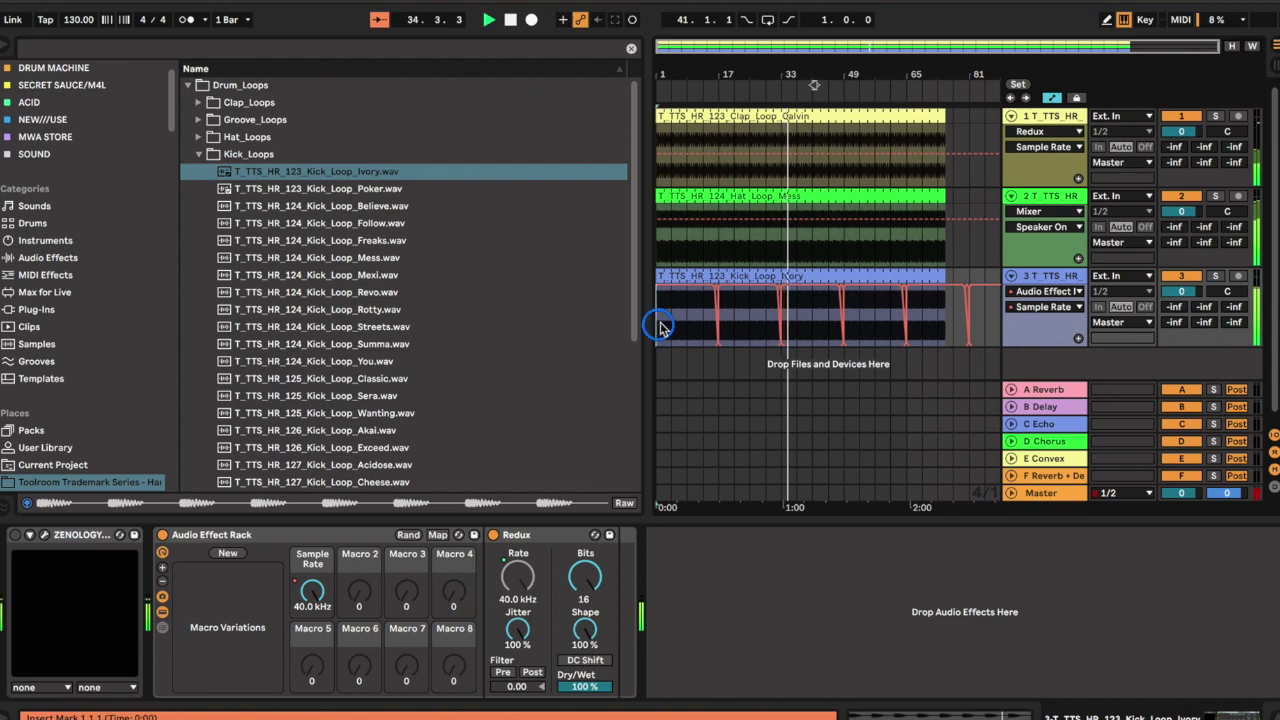
key(ctrl+a)
key(ctrl+d)
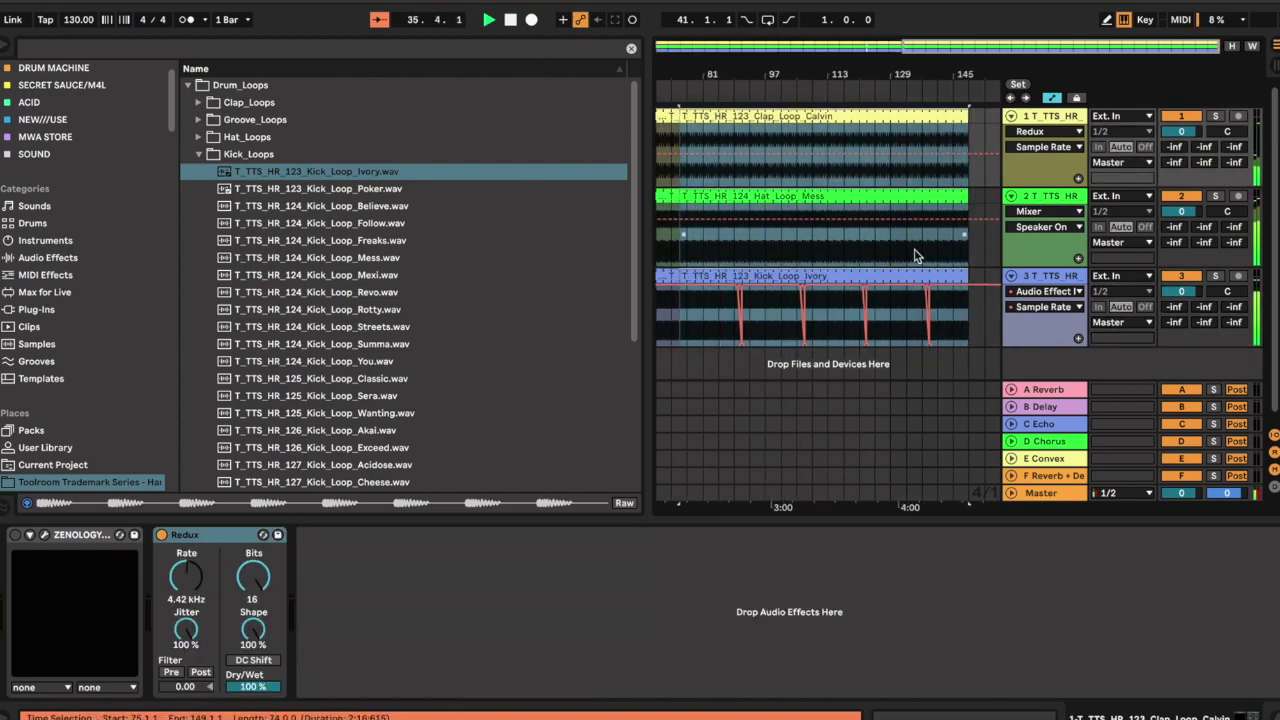
scroll(914, 256, down, 3)
scroll(880, 345, down, 2)
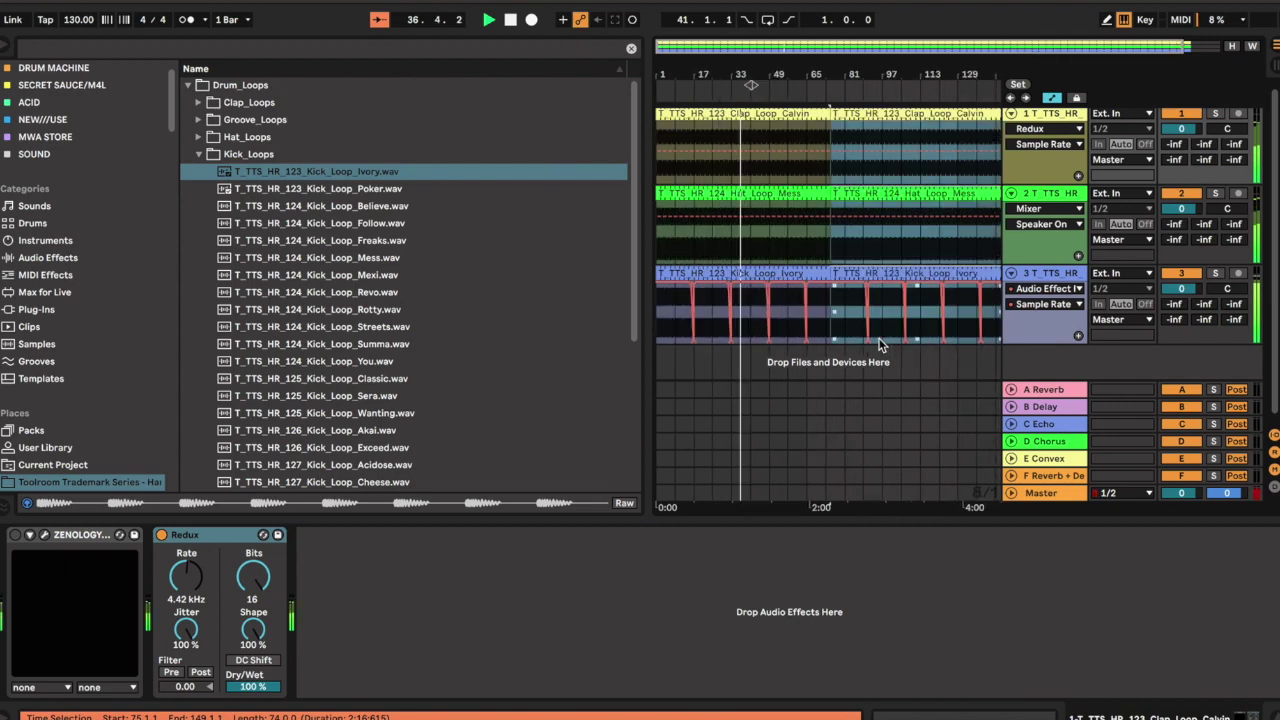
Hide the automation lanes and collapse the clap, hat and kick tracks together.
click(790, 322)
click(1049, 98)
scroll(757, 286, up, 3)
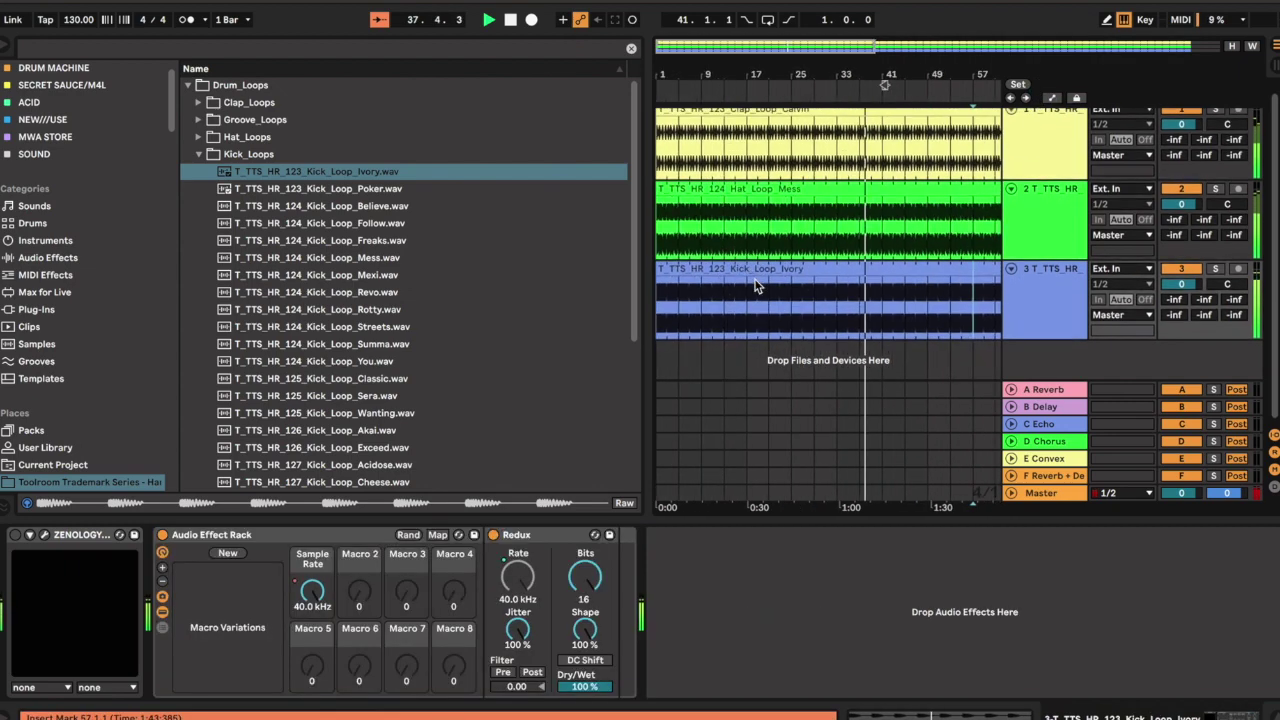
click(1060, 268)
click(1050, 334)
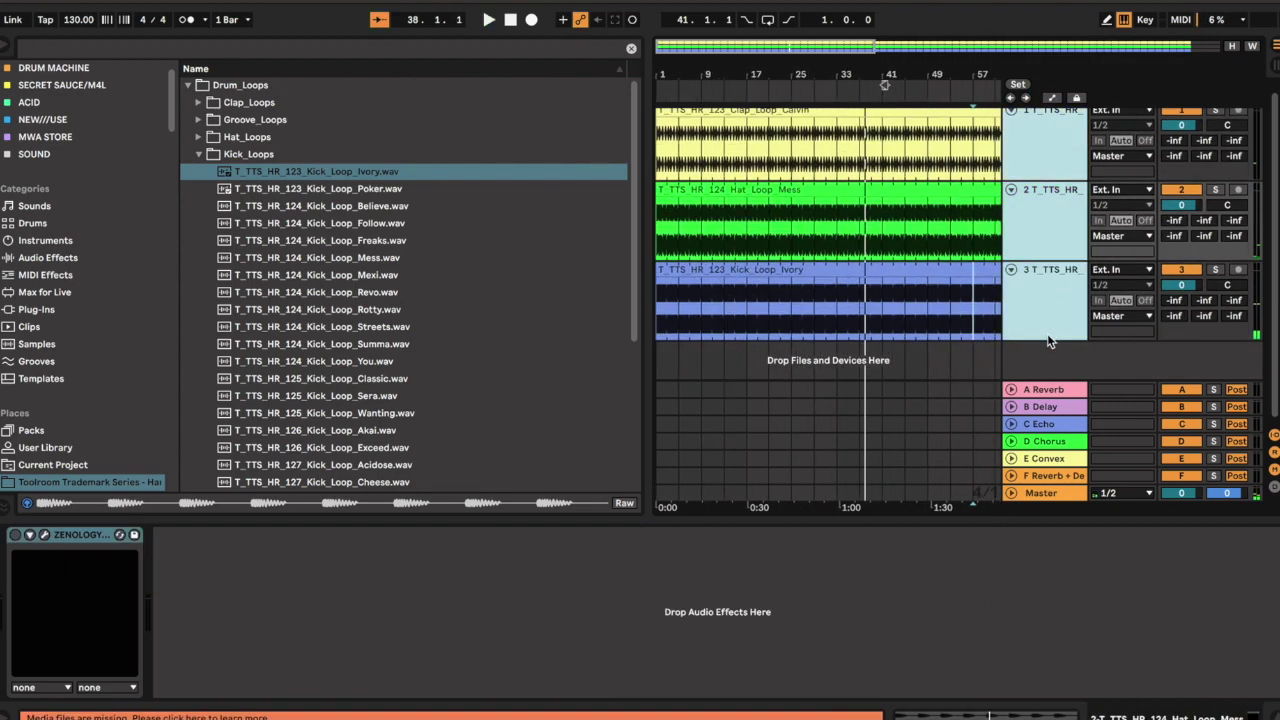
key(Left)
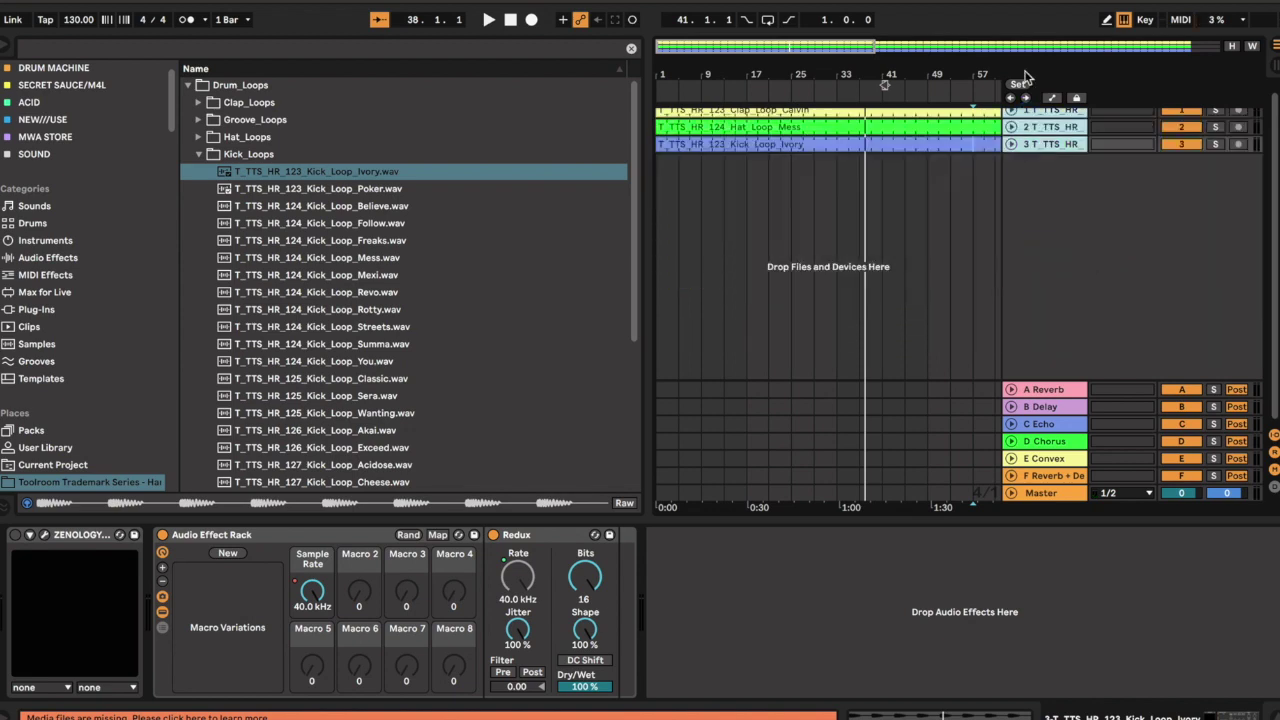
Fit the whole arrangement in view and play it from bar 41.
key(ctrl+a)
key(ctrl+d)
scroll(780, 206, down, 3)
key(space)
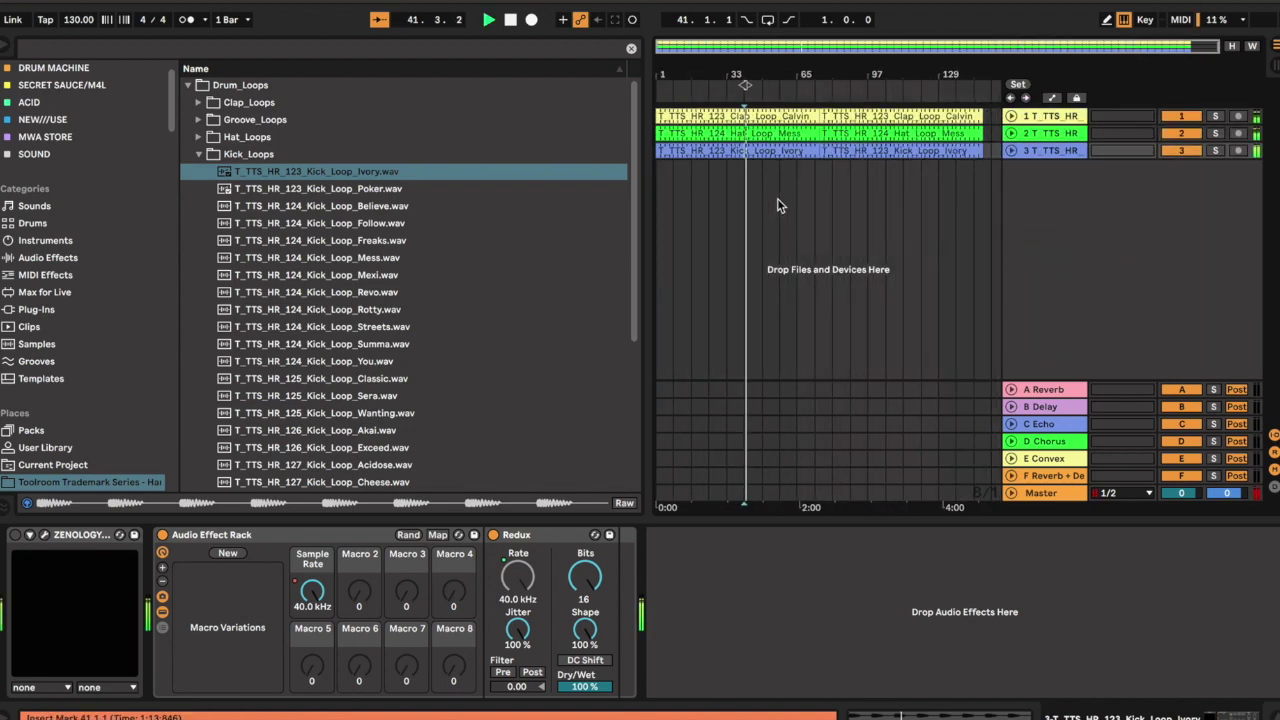
Audition the Perc_Loops samples and place T_TTS_HR_123_Perc_Loop_Calvin.wav on a new track at bar 1.
click(200, 154)
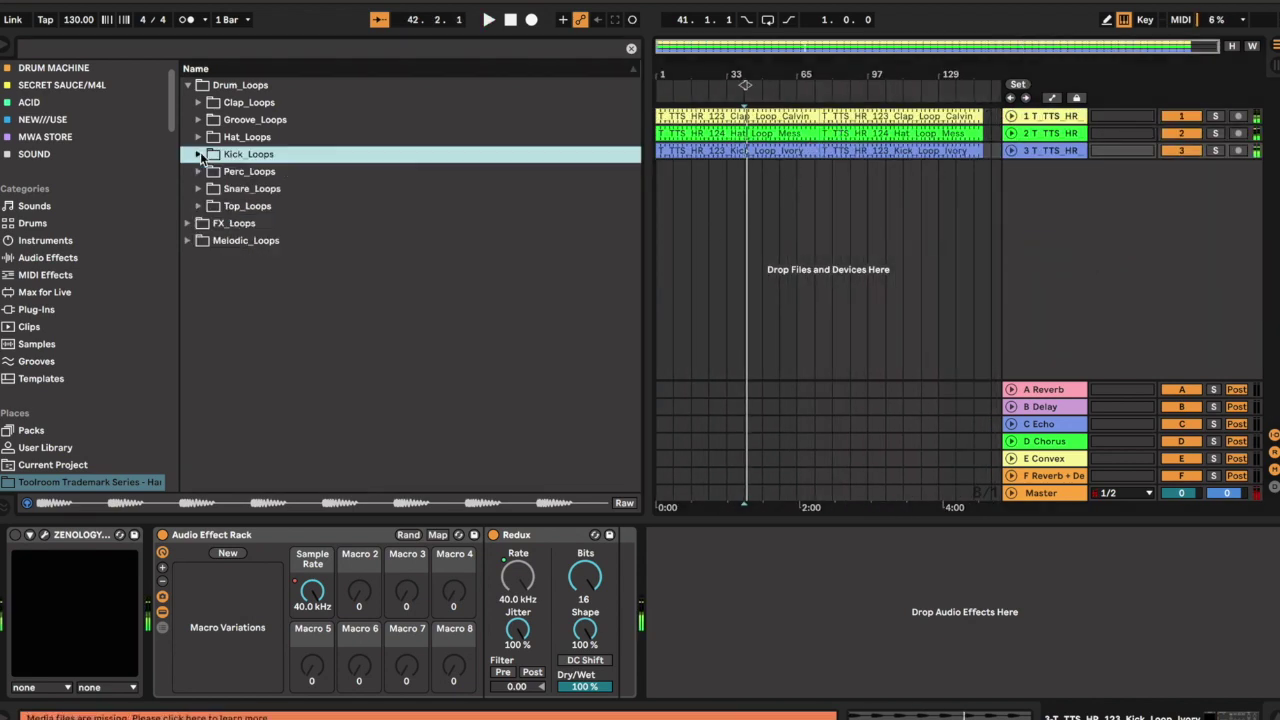
click(200, 171)
key(Down)
click(258, 205)
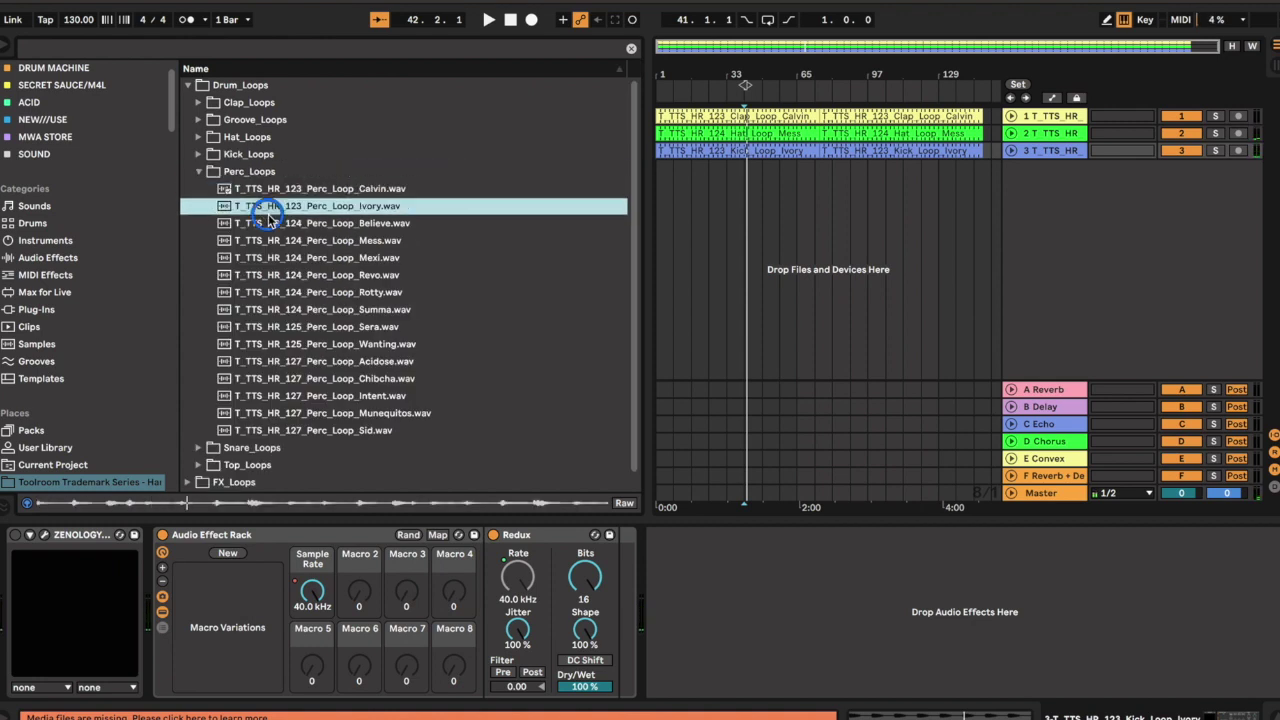
drag(288, 190, 659, 195)
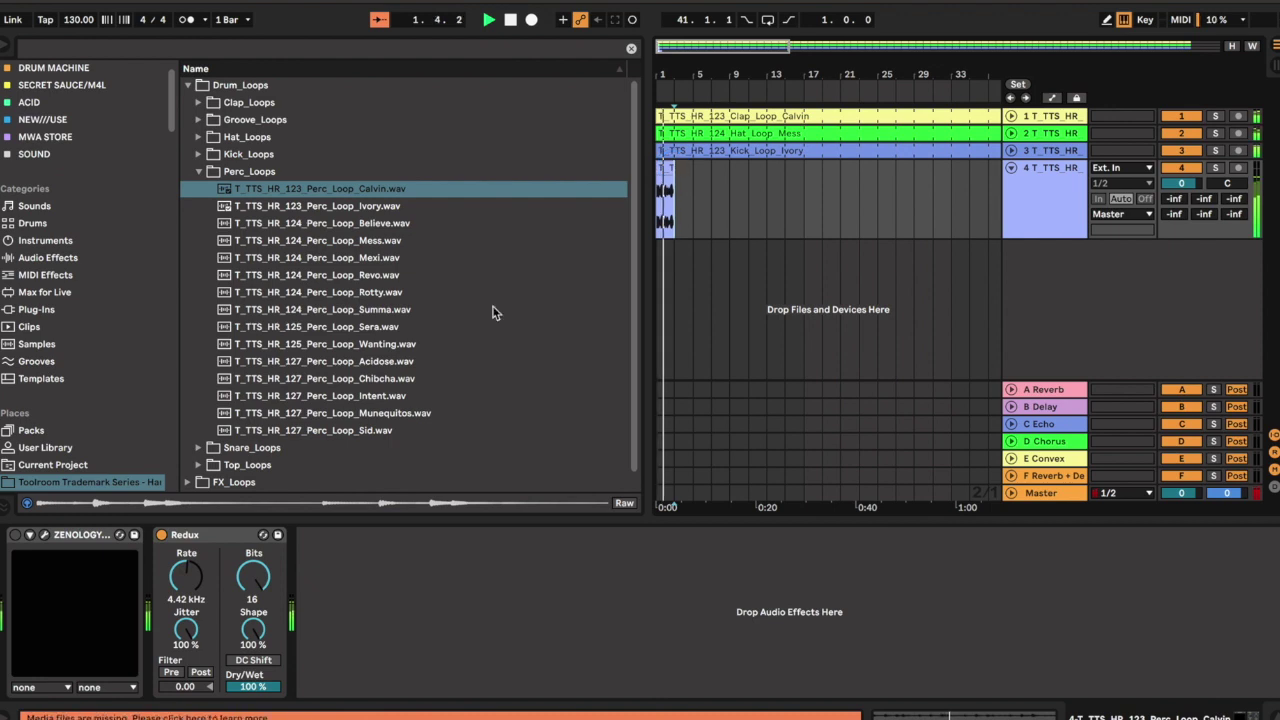
Bypass Redux on the perc track and extend the perc loop to the end of the arrangement at bar 149.
click(161, 535)
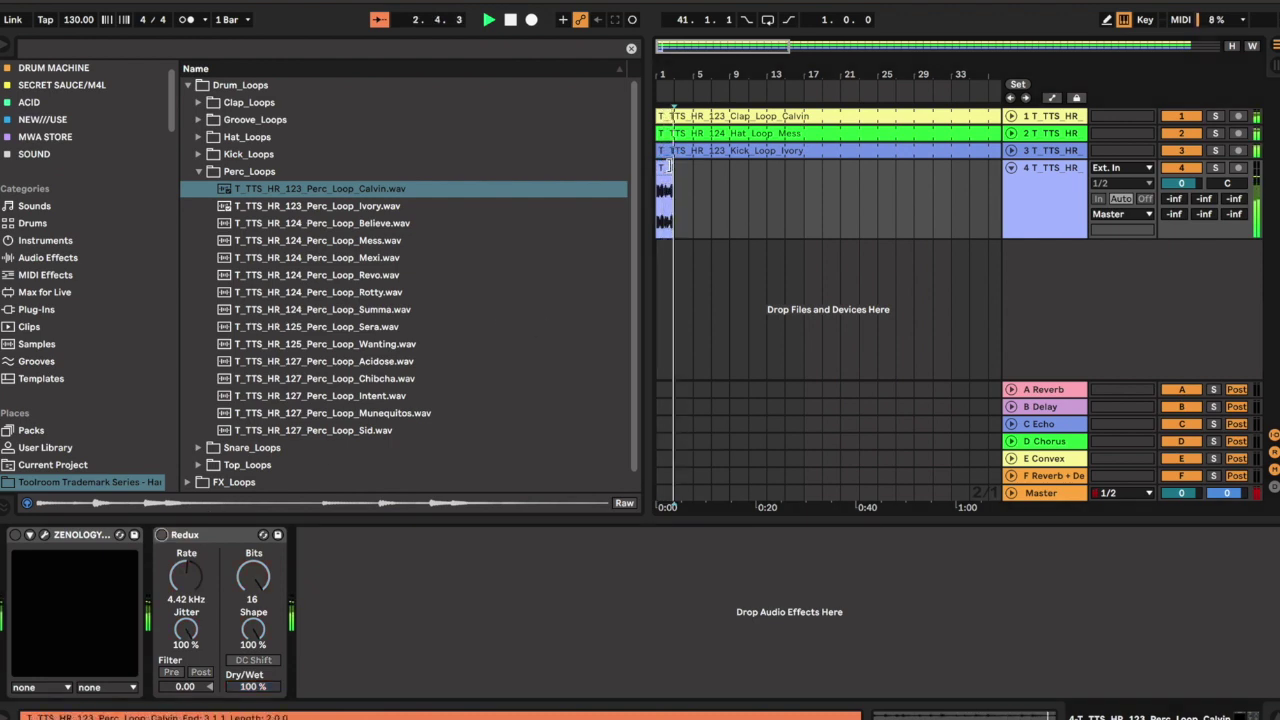
scroll(818, 195, down, 3)
drag(749, 168, 968, 168)
scroll(970, 167, up, 3)
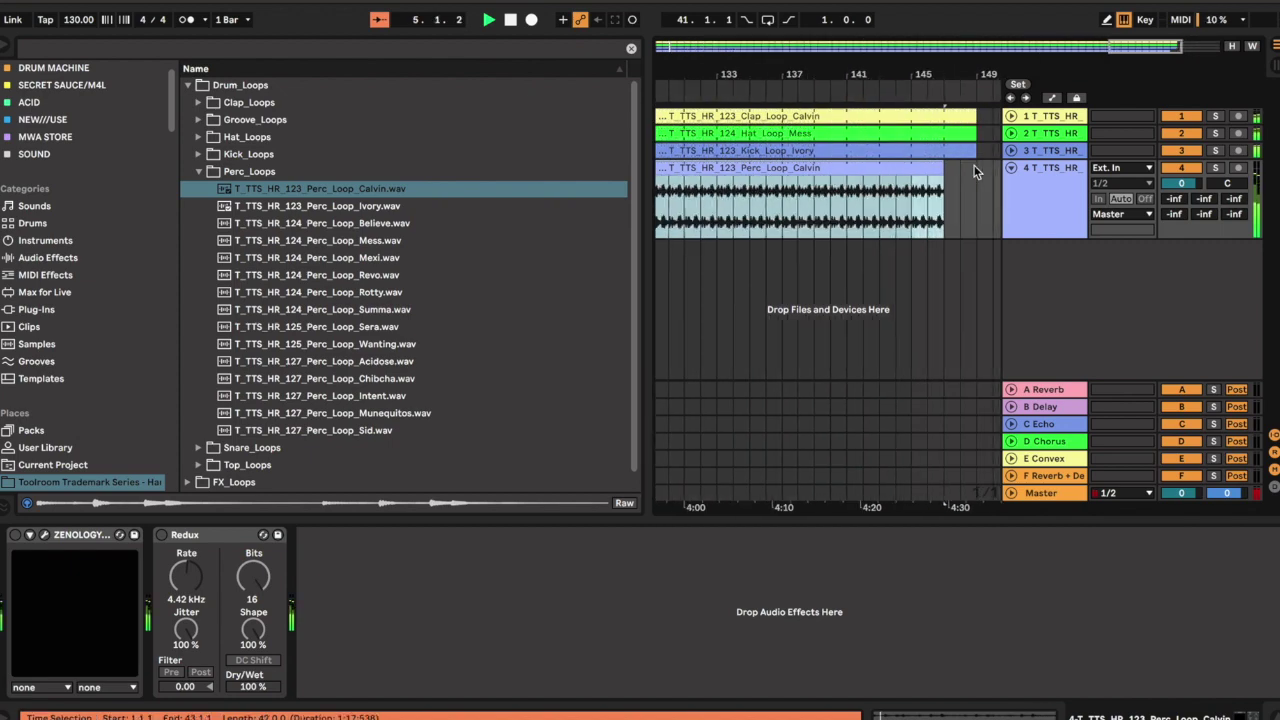
Transpose the perc loop clip by -9 semitones and close its clip view.
double_click(935, 168)
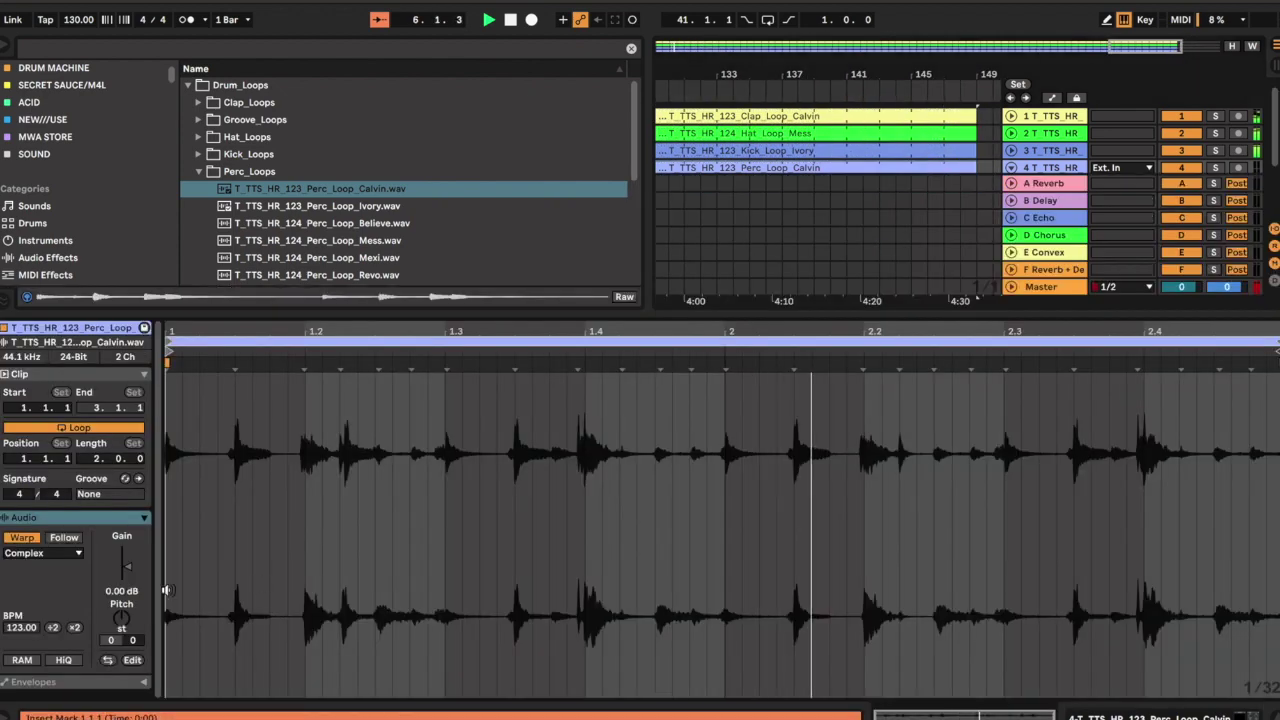
drag(120, 617, 120, 625)
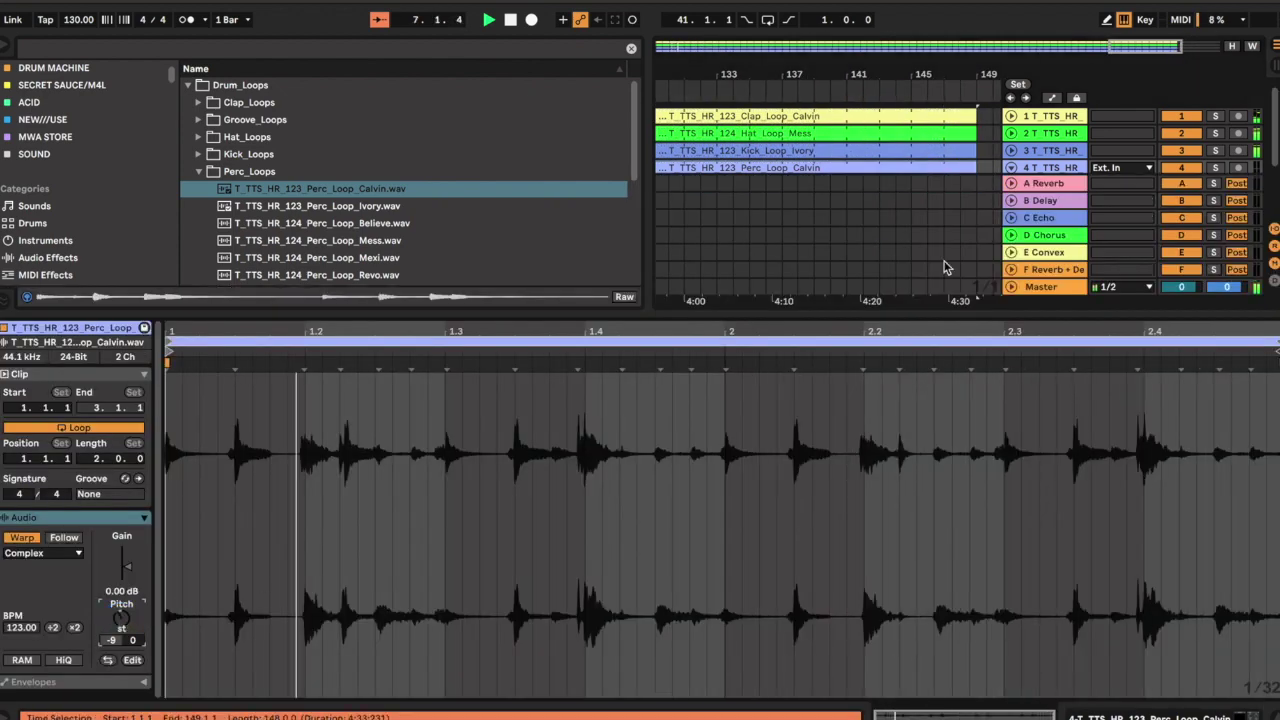
key(super+alt+l)
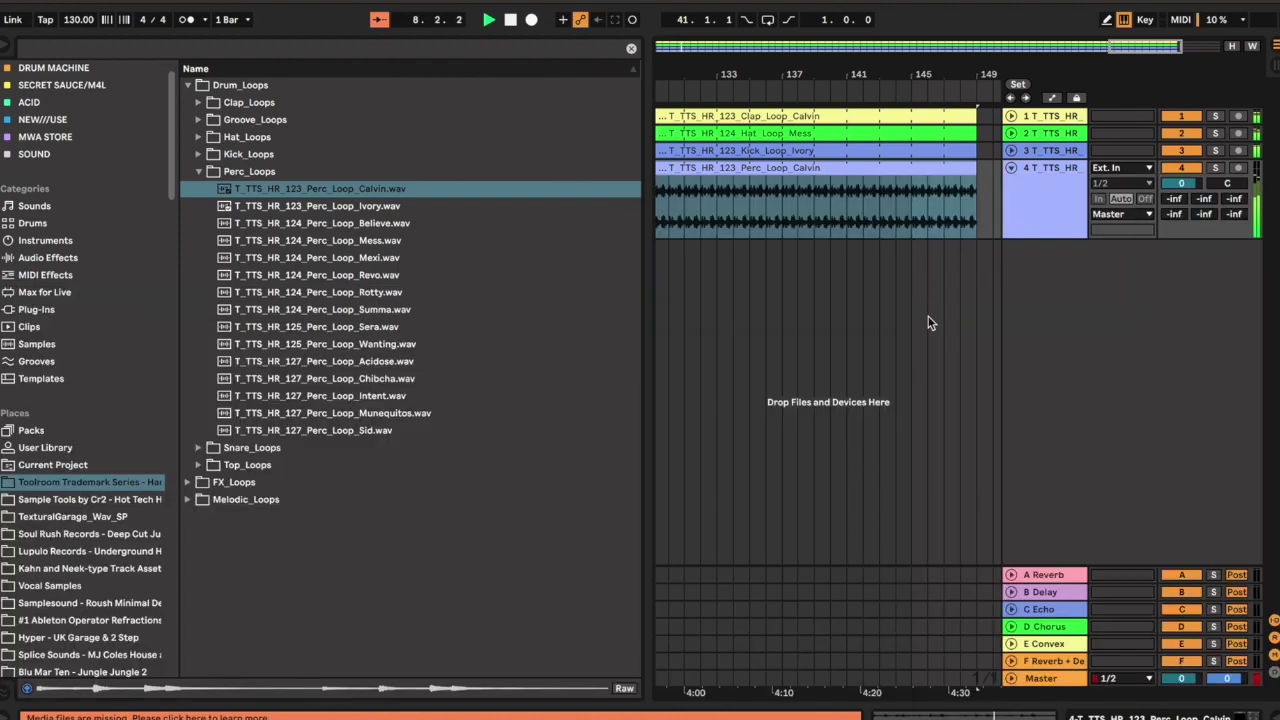
Enable Redux on the perc track with Rate 40.0 kHz, Bits 1 and Shape 28 %, and set the track's Reverb send to 0.
double_click(1031, 214)
click(161, 536)
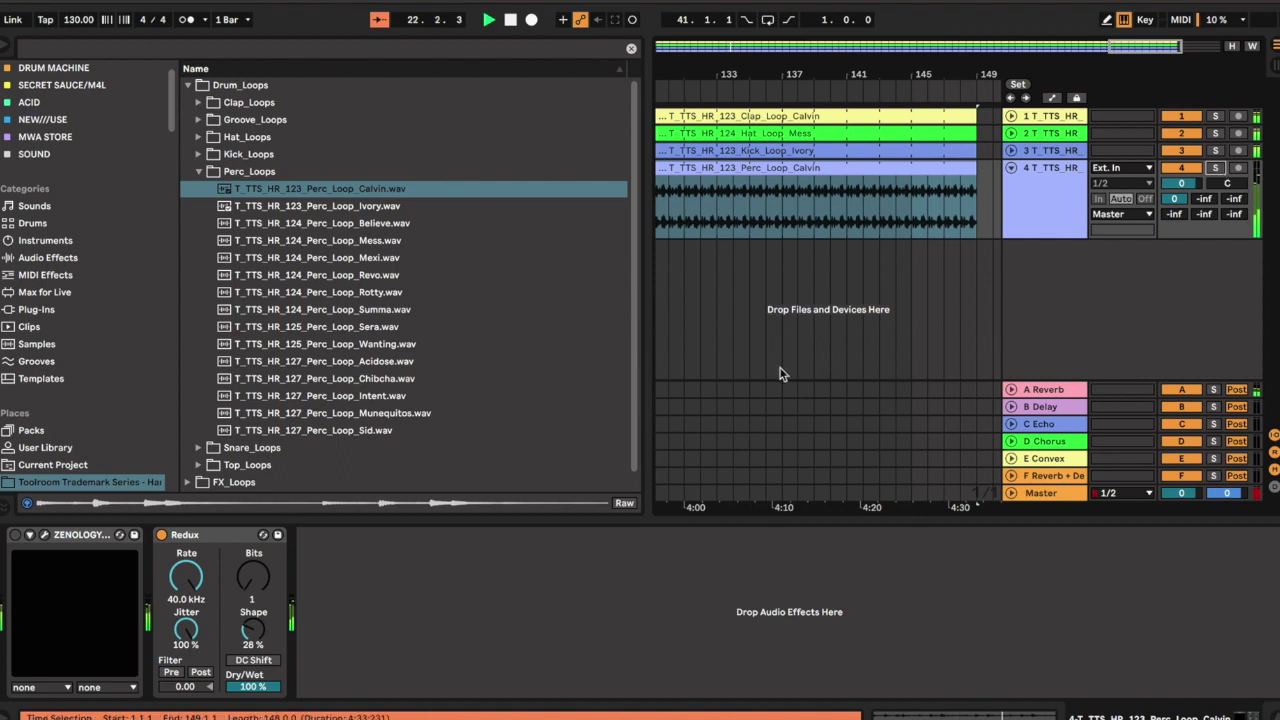
key(super+a)
key(z)
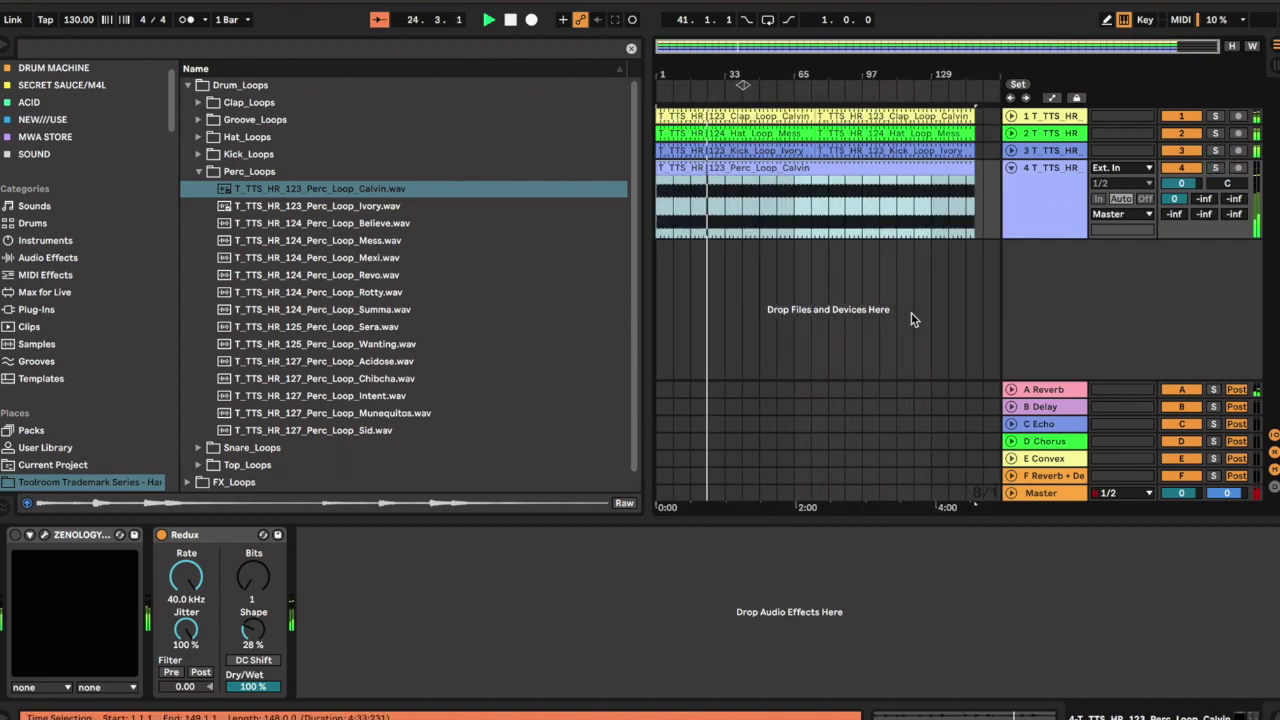
Save the Live set as Untitled in the DYB - DO YOUR BEST - BATTLE folder and collapse the Perc_Loops folder.
key(super+s)
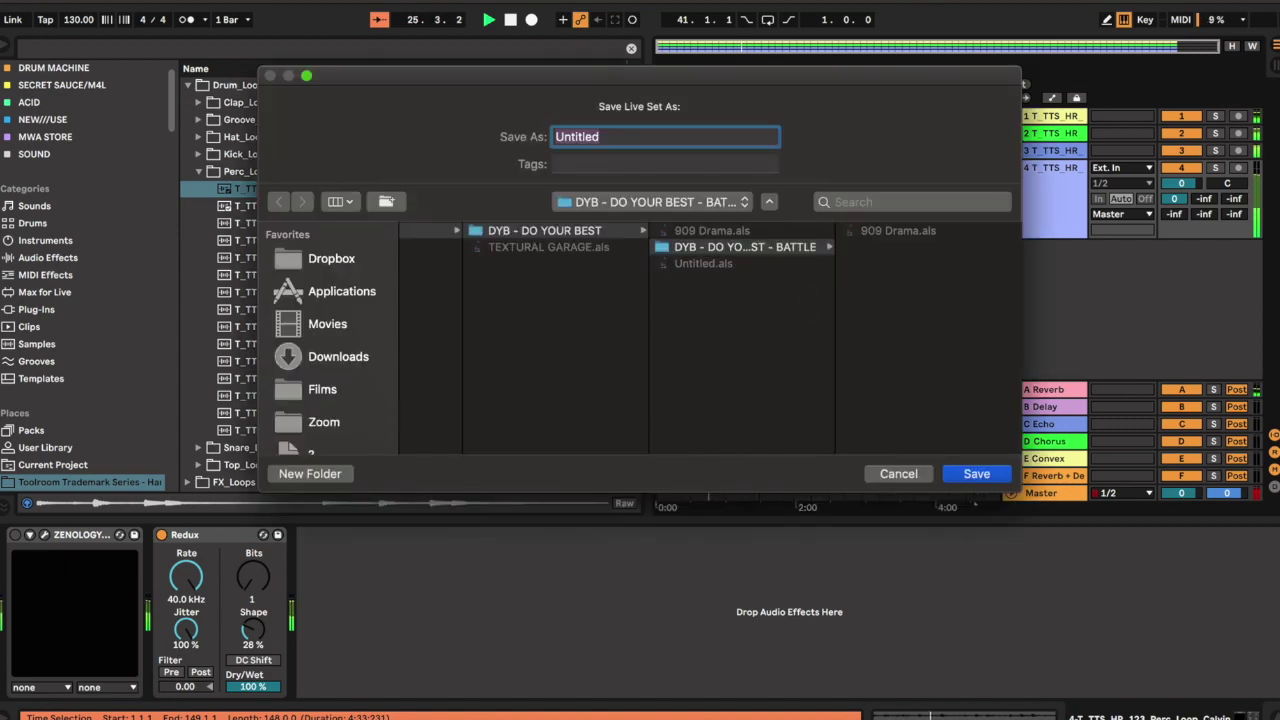
key(Return)
click(200, 172)
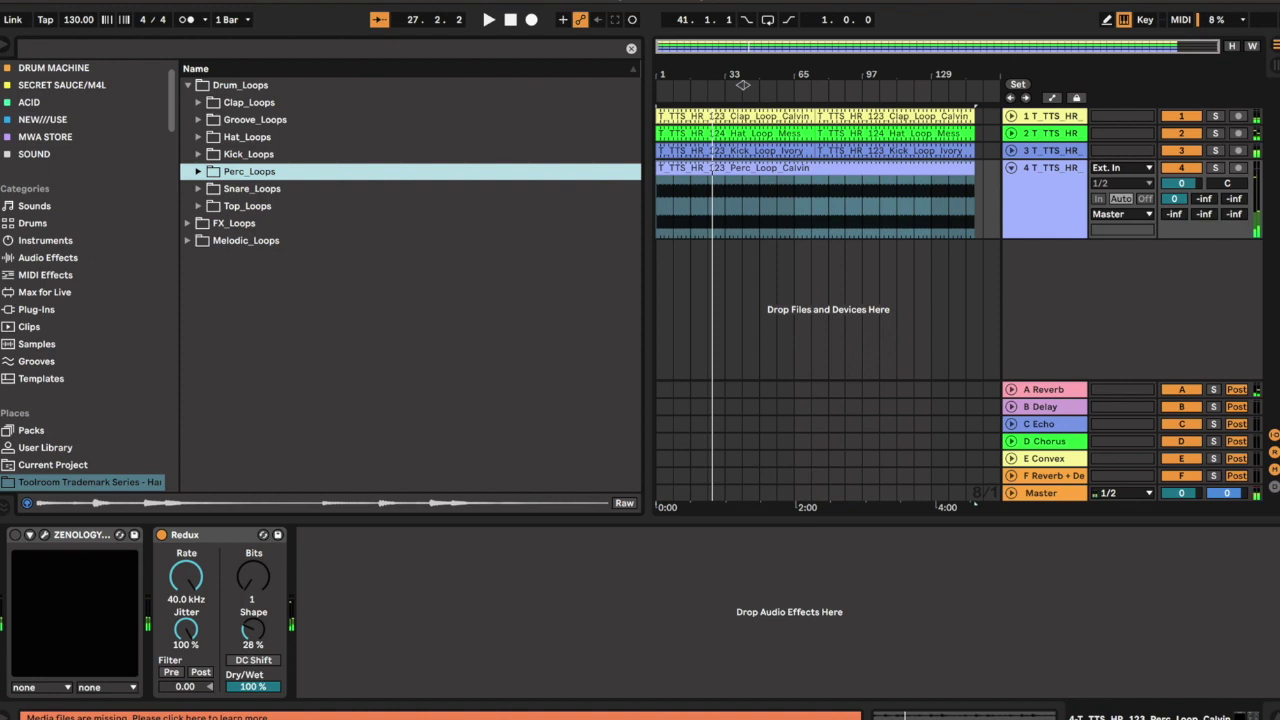
Solo the perc track during playback, set its Redux Bits to 11, and unsolo it again.
click(1215, 167)
key(space)
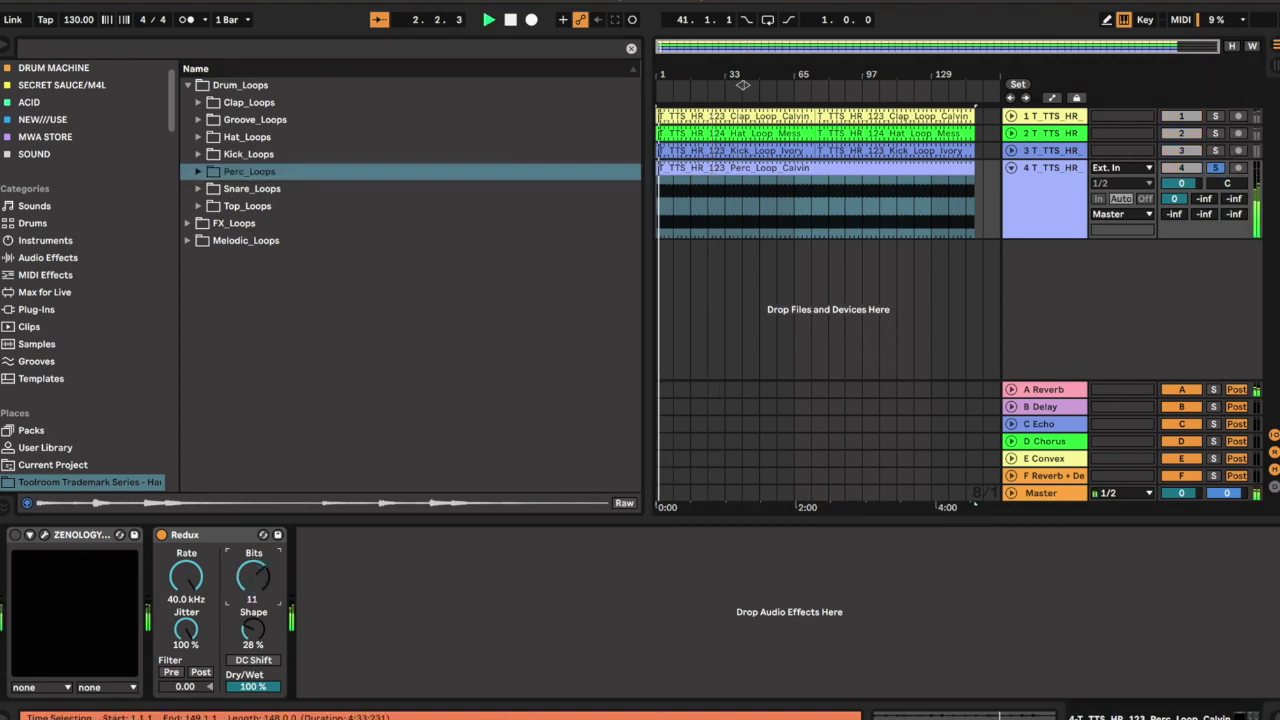
click(1215, 167)
key(super+a)
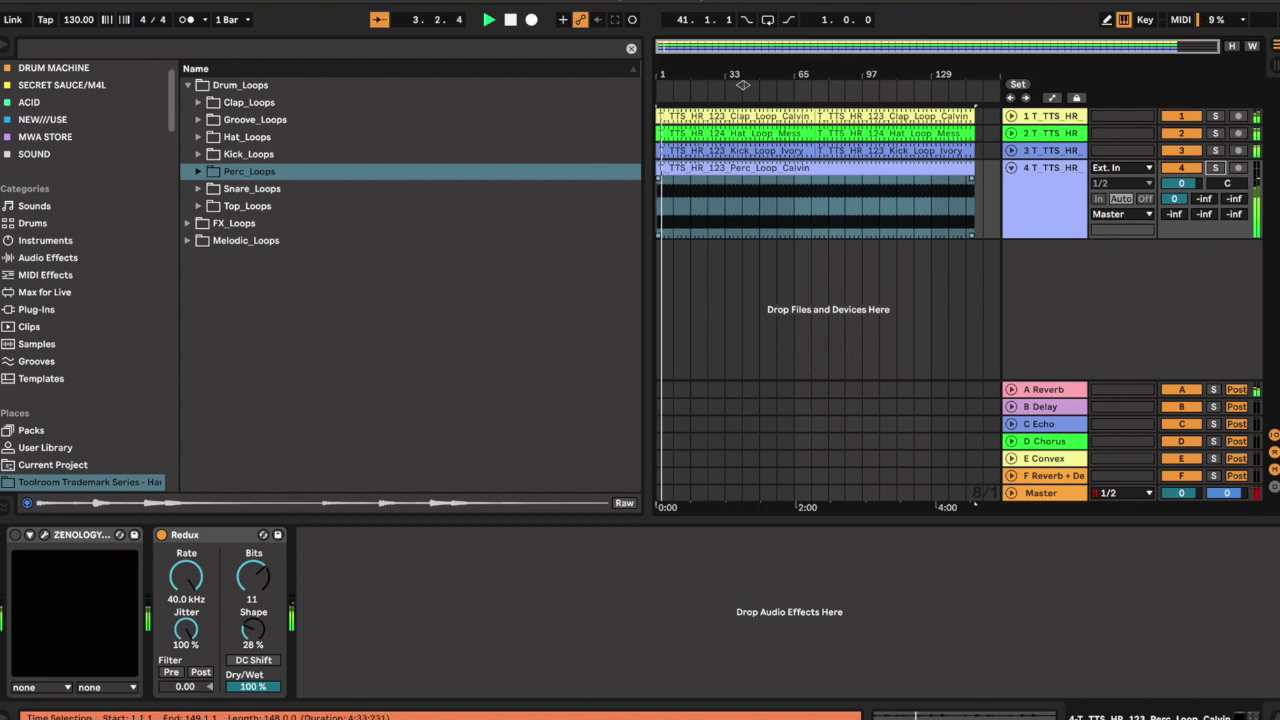
Set the perc clip's warp mode to Beats with a transient envelope of 23 and close the clip view.
double_click(733, 167)
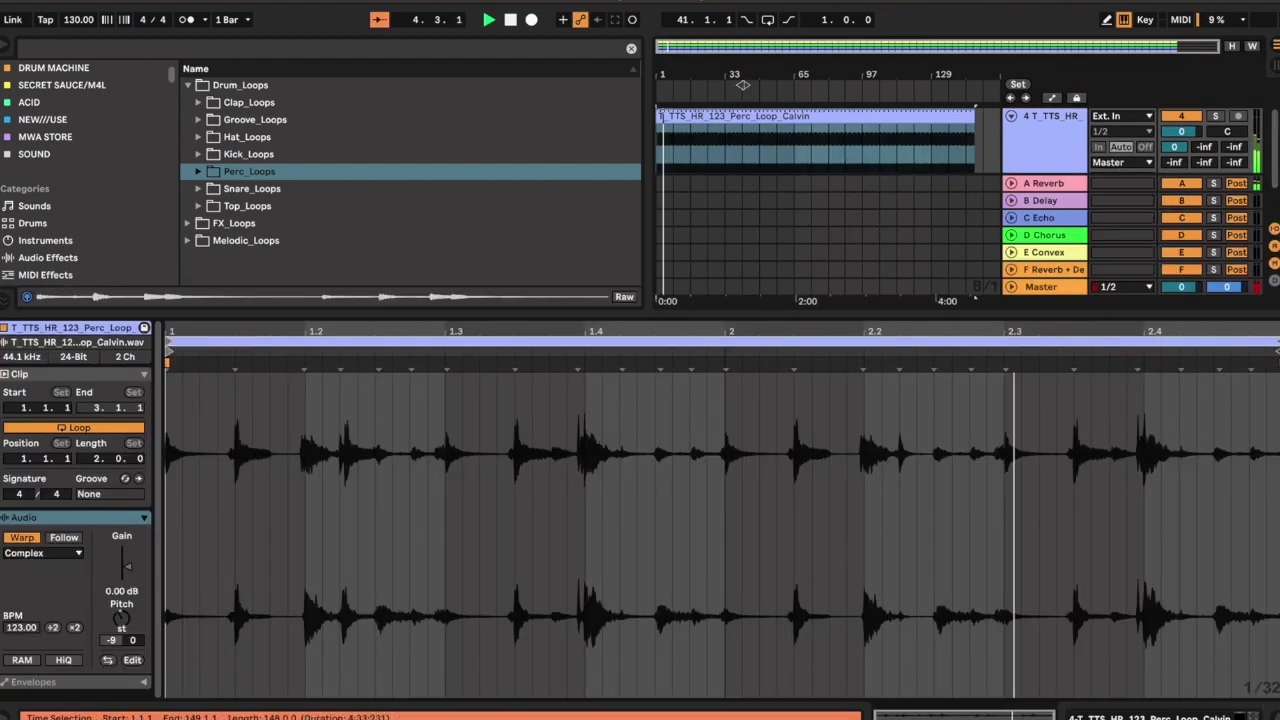
click(43, 553)
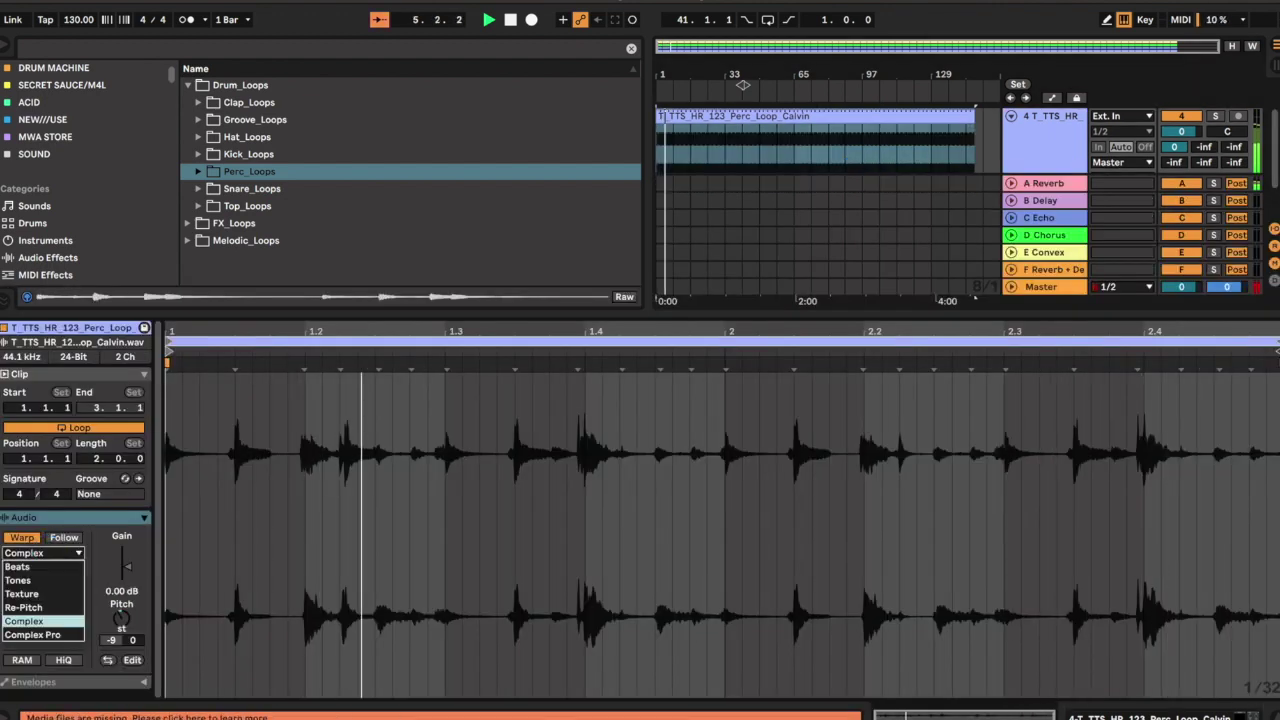
click(30, 566)
click(63, 593)
text(23)
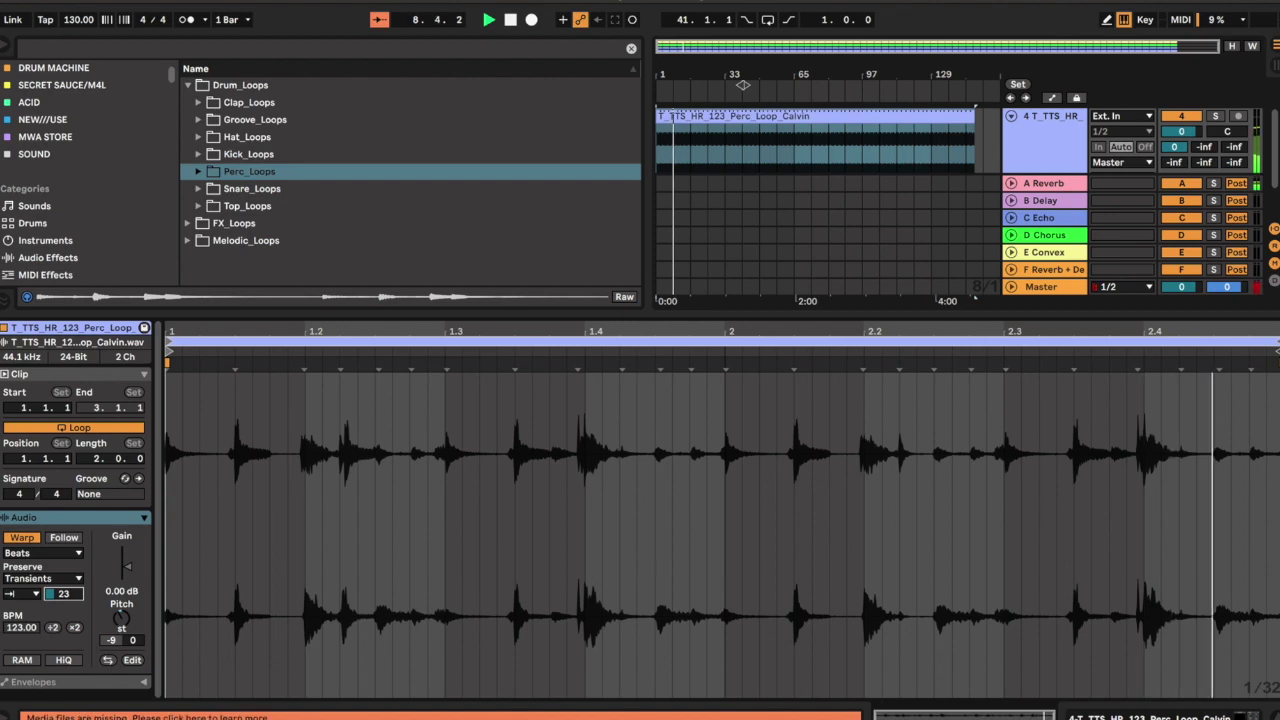
key(Return)
key(super+alt+l)
Audition the Snare_Loops folder's first sample and place T_TTS_HR_123_Snare_Loop_Calvin.wav on a new track at bar 1.
drag(743, 85, 785, 85)
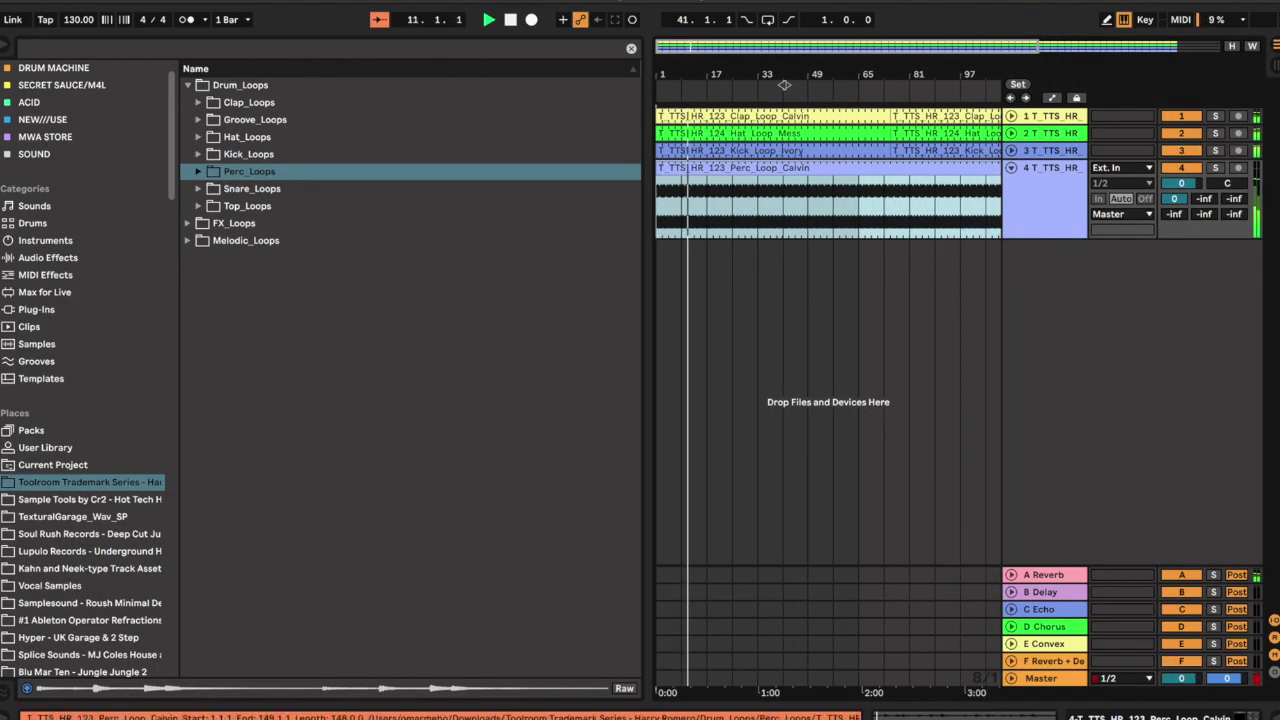
click(198, 188)
click(216, 206)
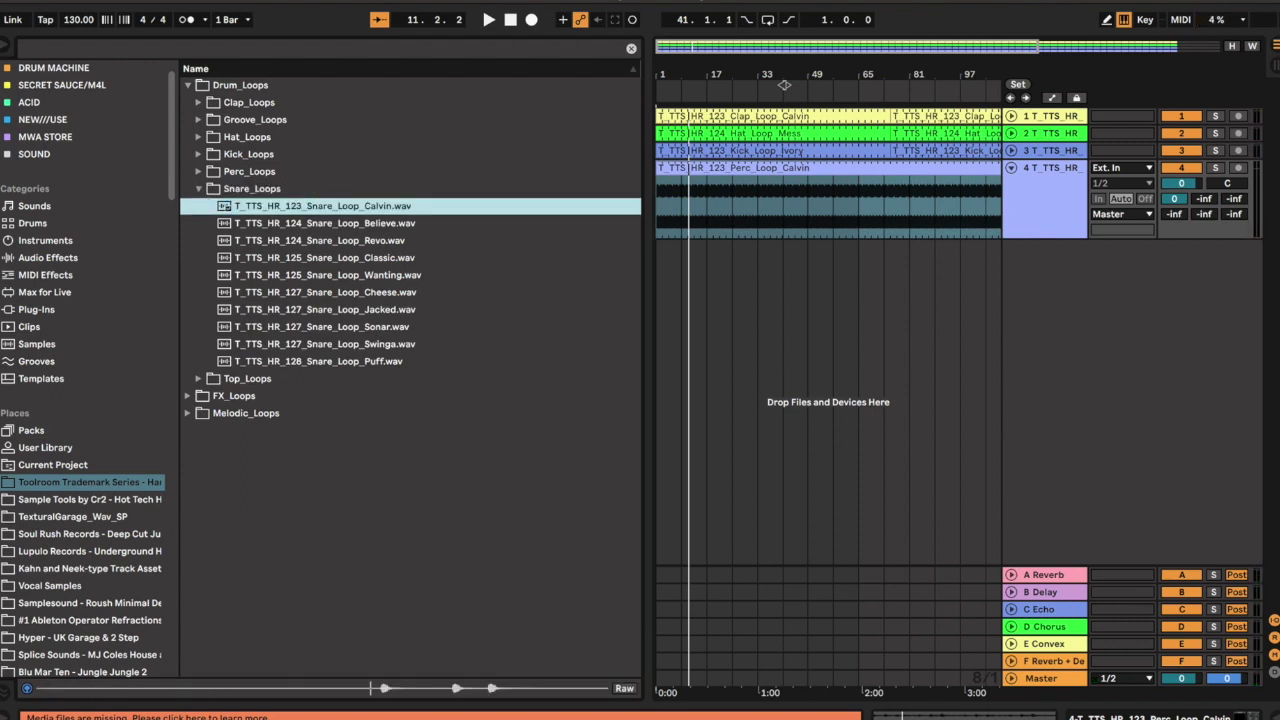
drag(360, 206, 660, 250)
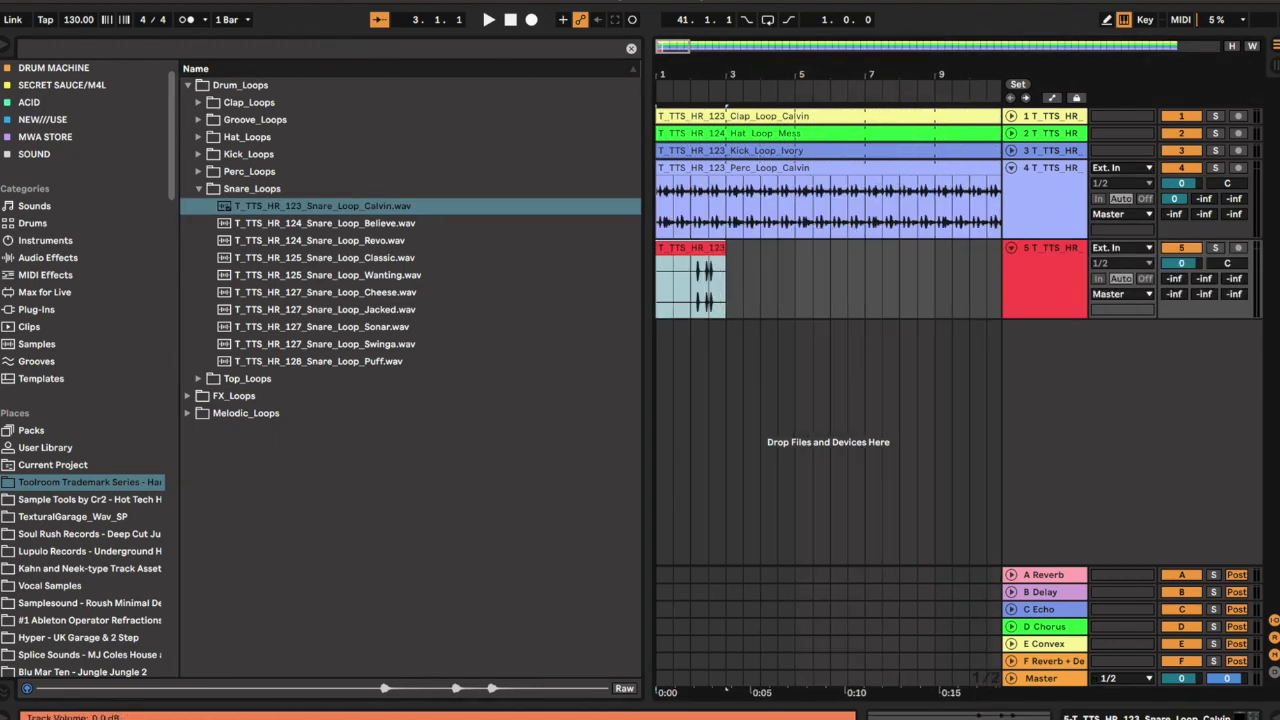
Extend the snare loop clip during playback to end with the other drum loop clips.
key(space)
click(717, 248)
drag(724, 270, 857, 270)
drag(947, 95, 947, 77)
drag(786, 249, 977, 250)
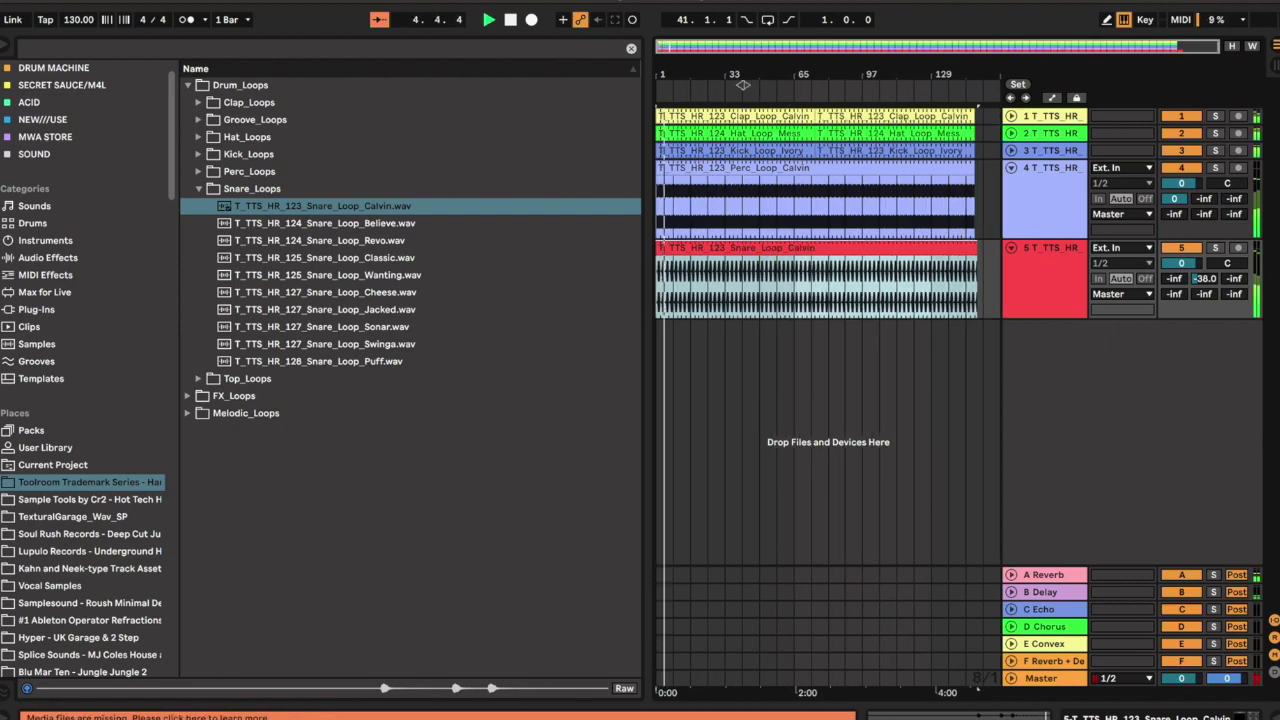
Set the snare track's Redux to Rate 19.1 kHz, Bits 7 and Dry/Wet 51%, with DC Shift enabled.
key(shift+Tab)
drag(254, 572, 254, 580)
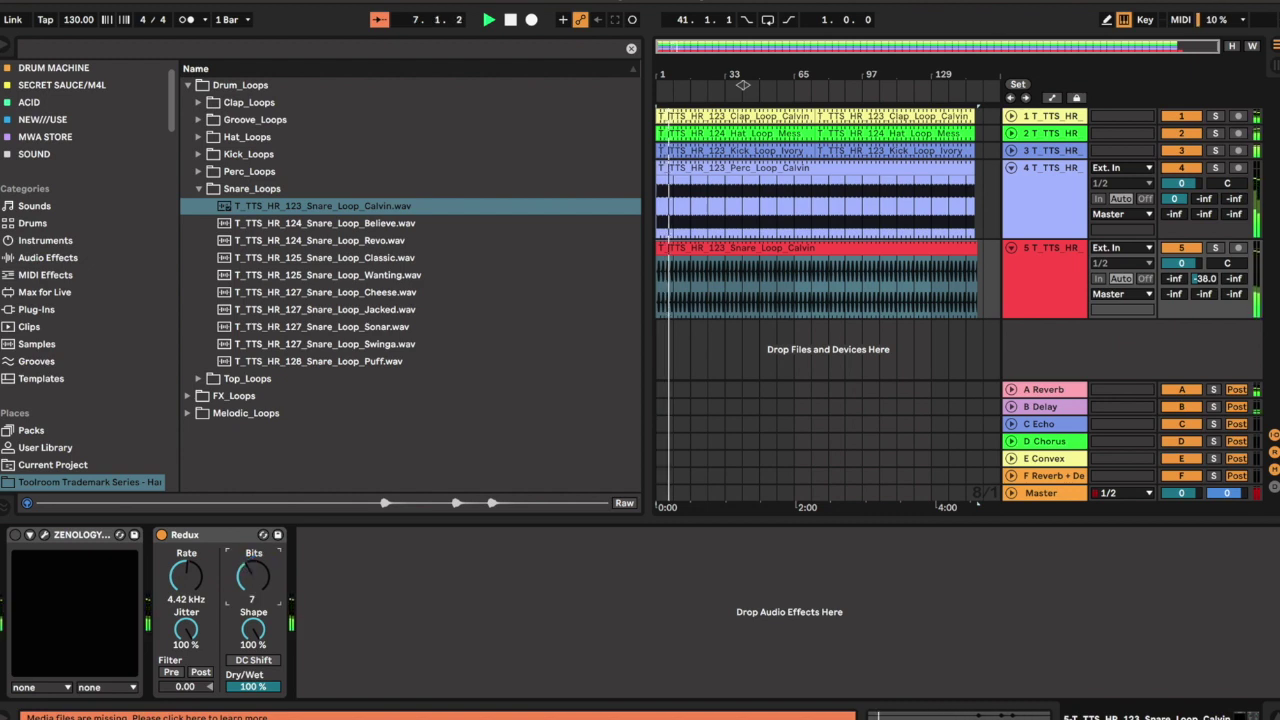
drag(250, 686, 245, 692)
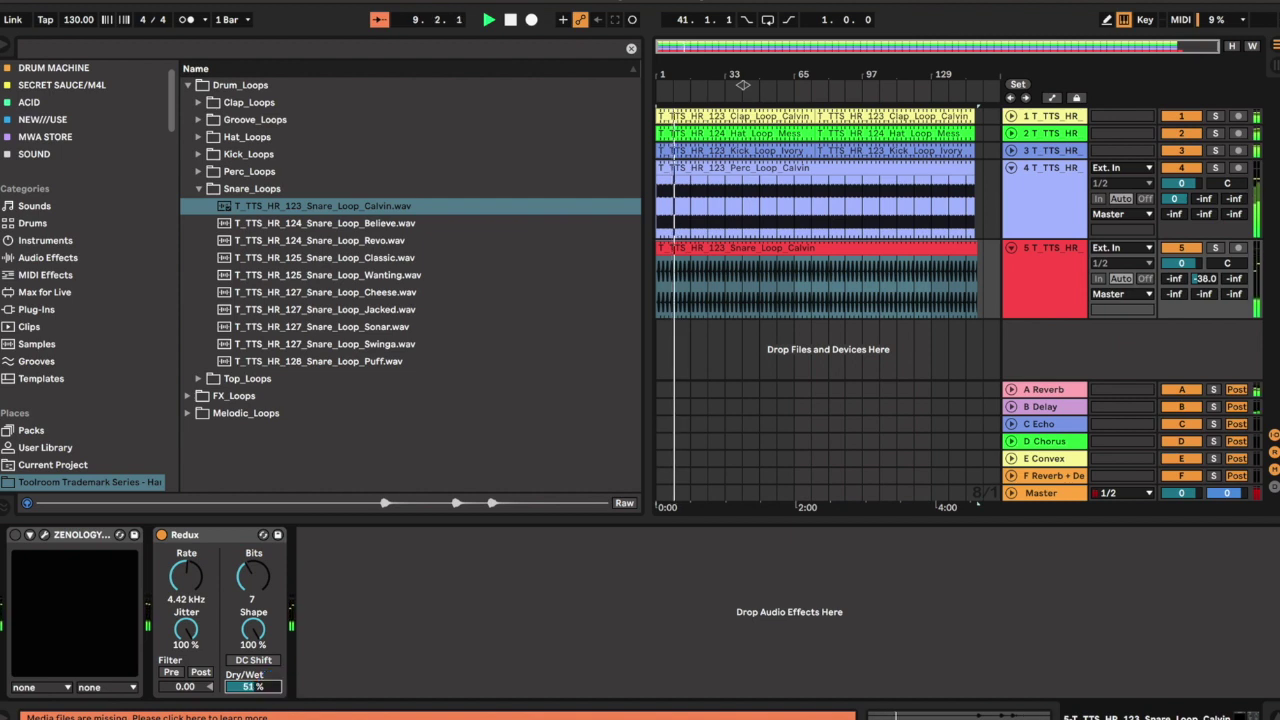
click(253, 660)
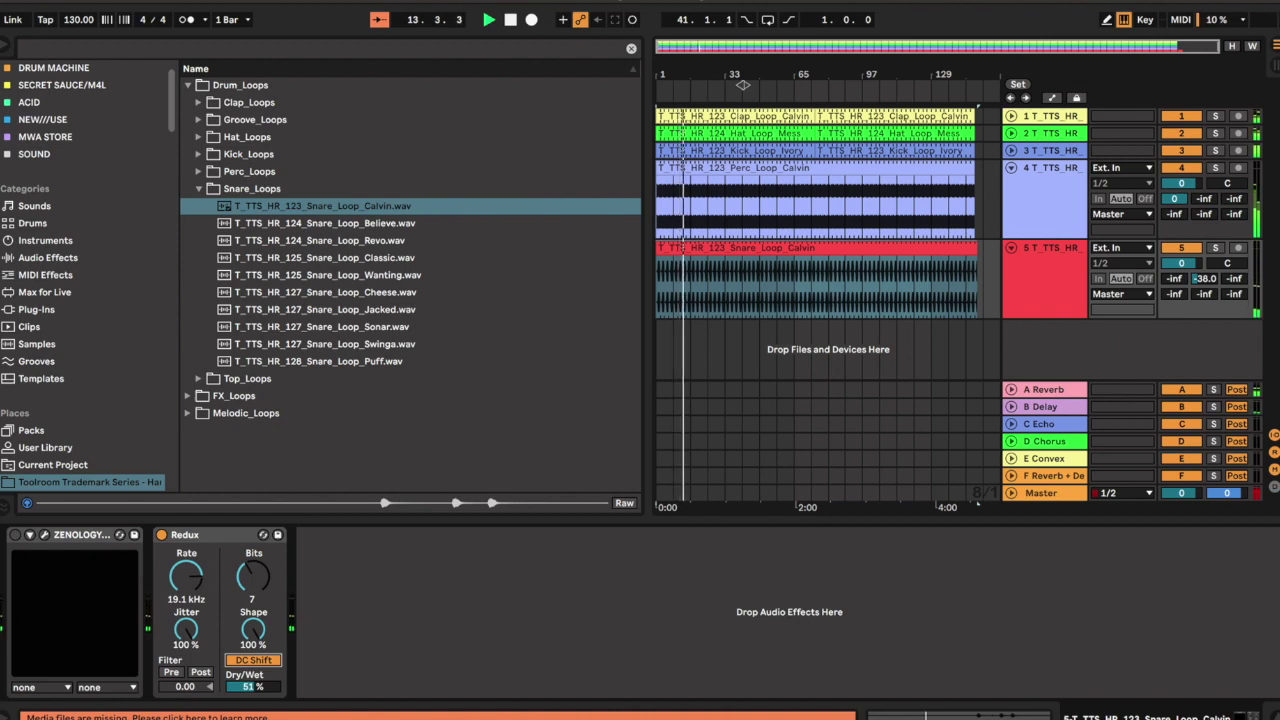
Search all results for "comp" and add the Compressor to the snare track after Redux.
key(super+f)
text(comp)
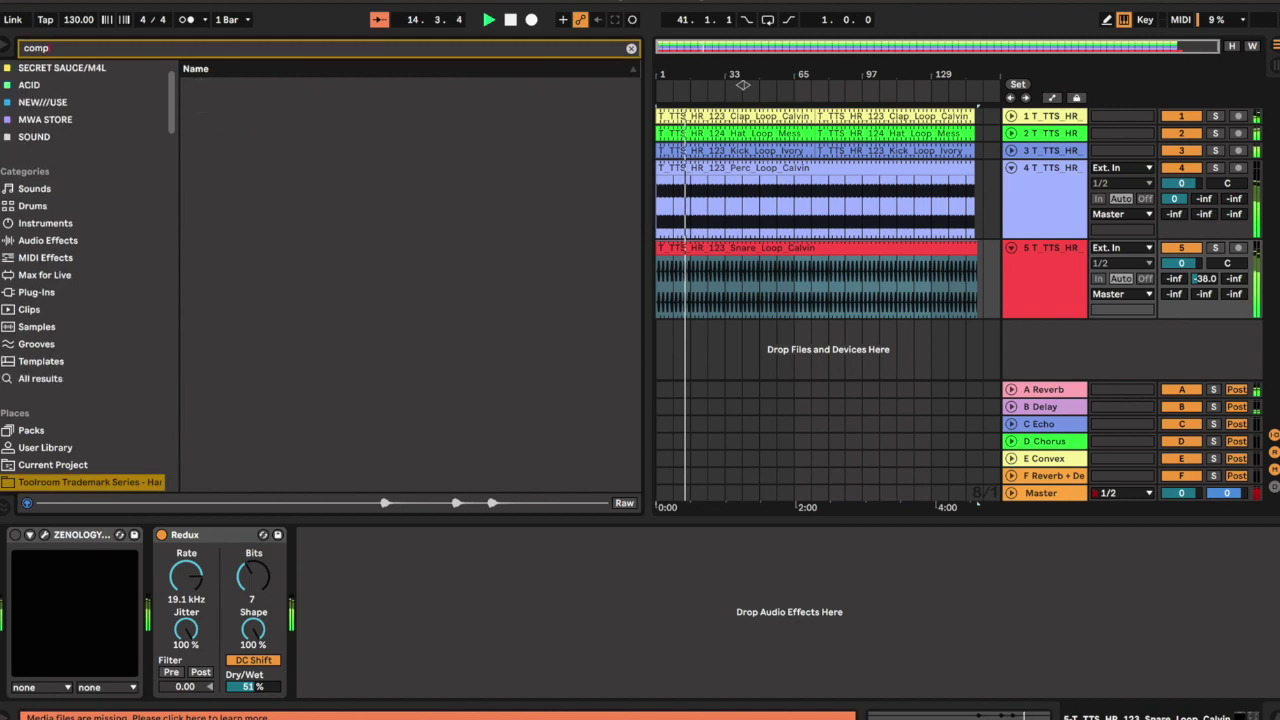
click(76, 361)
click(40, 378)
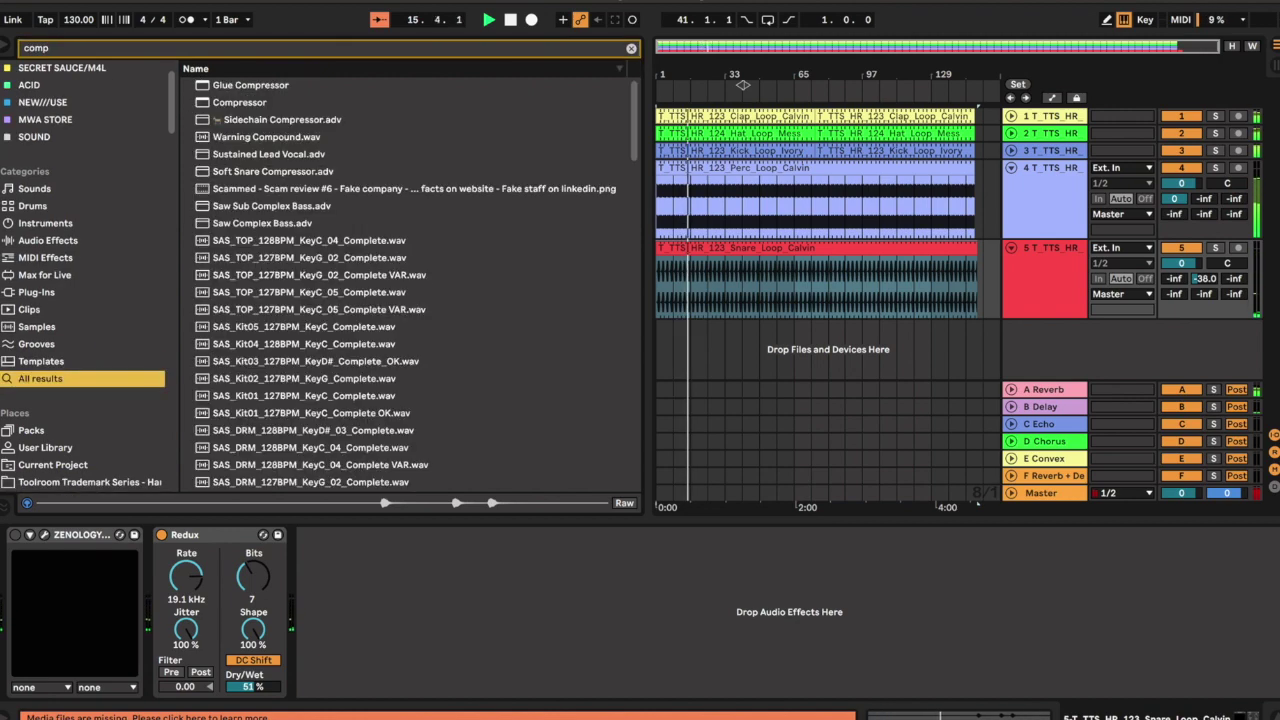
drag(240, 102, 590, 131)
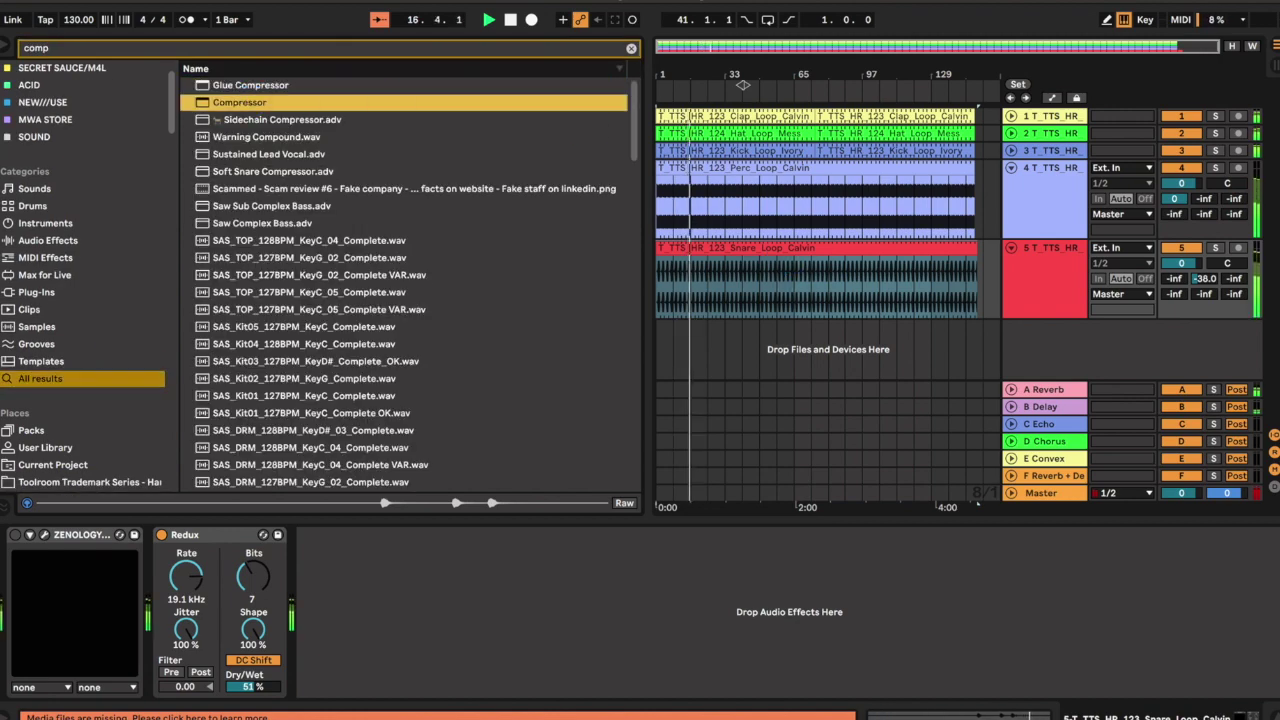
key(Return)
Set the compressor's sidechain source to track 3, the Kick Loop Ivory track.
click(334, 579)
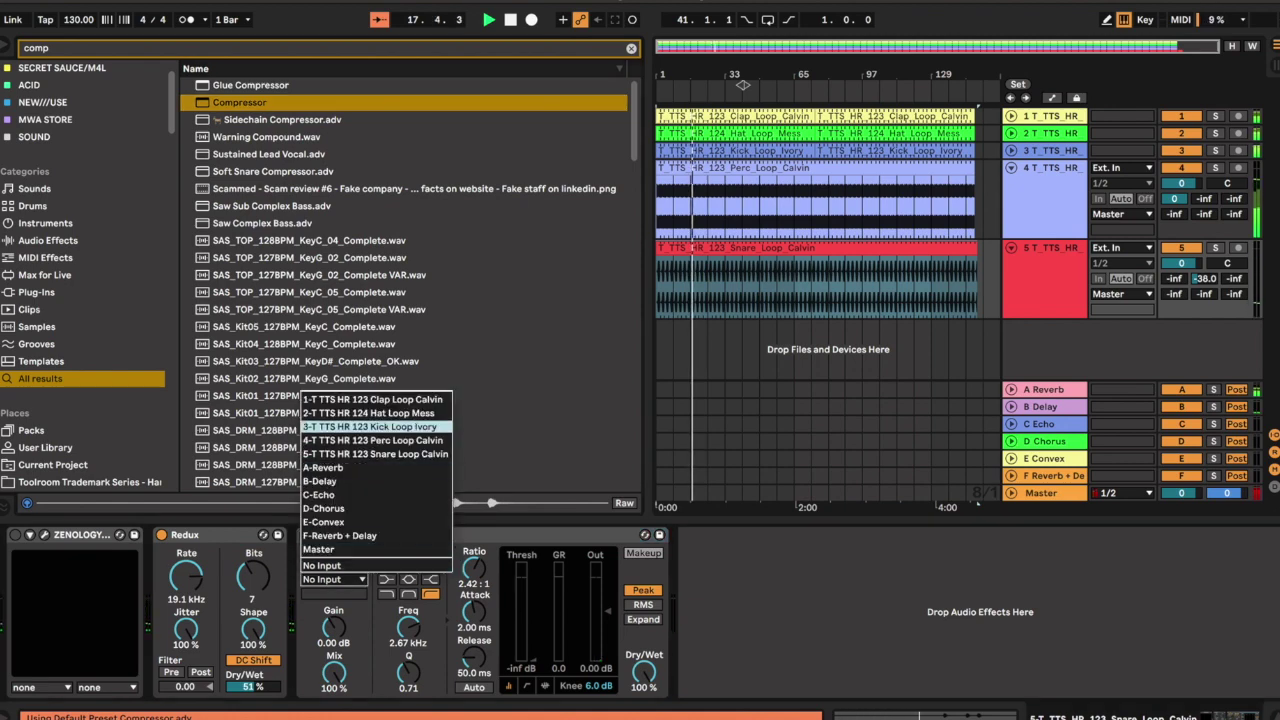
click(368, 413)
click(334, 579)
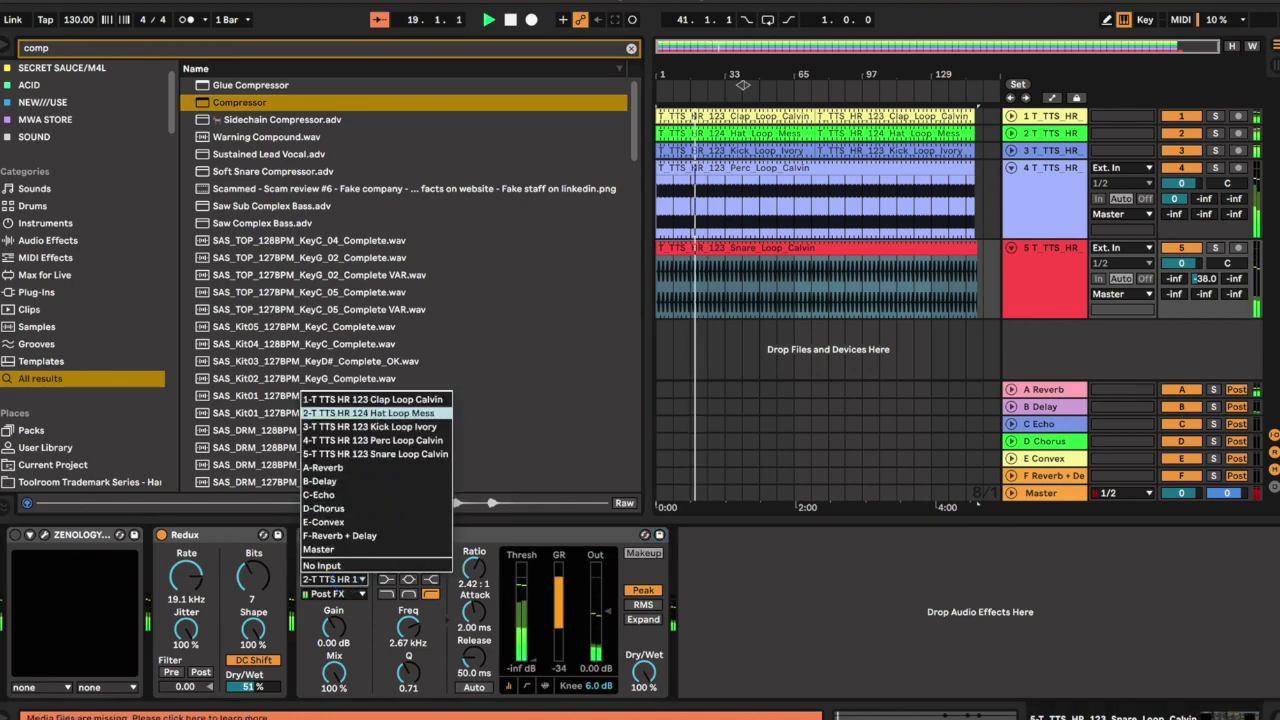
click(369, 426)
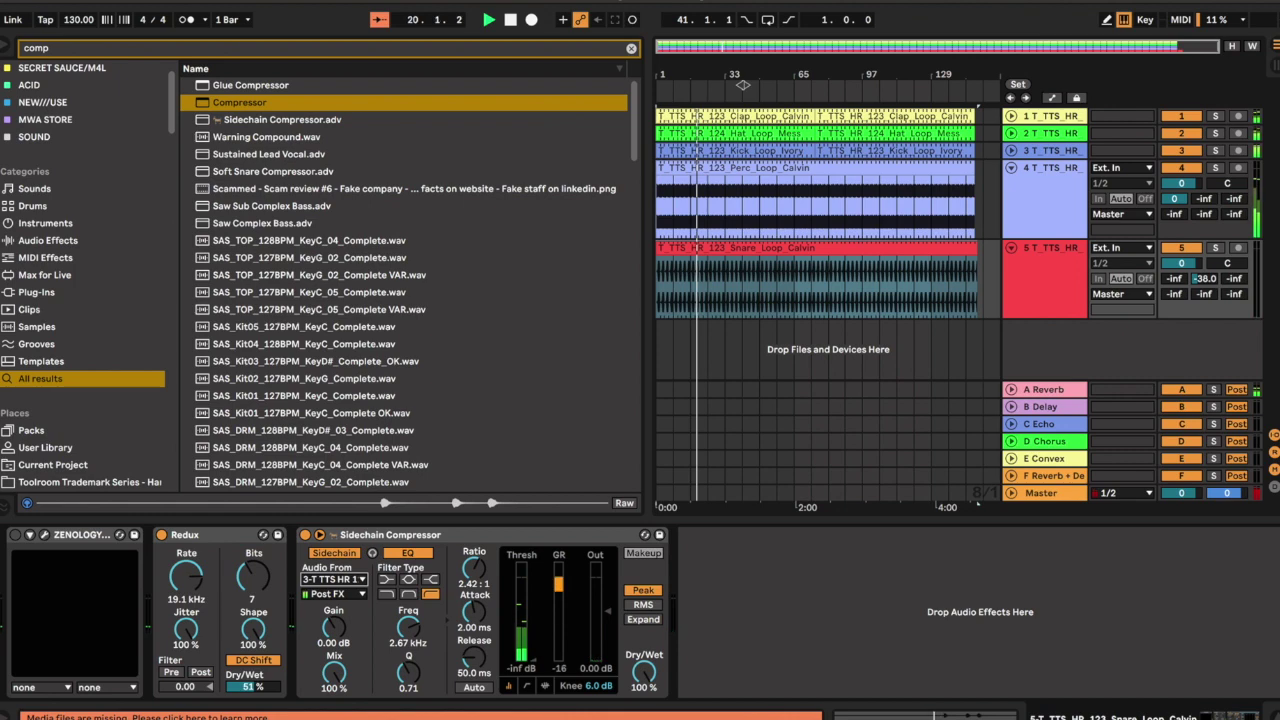
Set Redux to Rate 1.13 kHz and Dry/Wet 27%, comparing the snare with the compressor bypassed and the track volume at -5.1 dB.
key(ctrl+s)
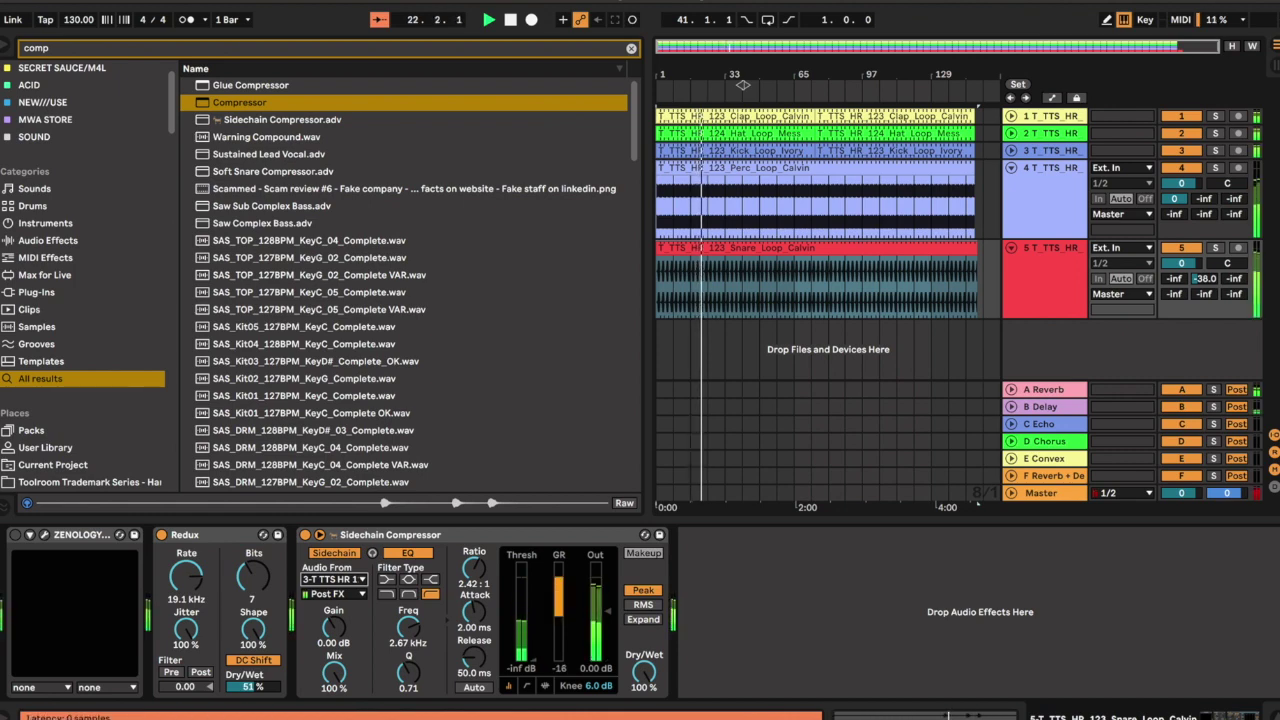
key(0)
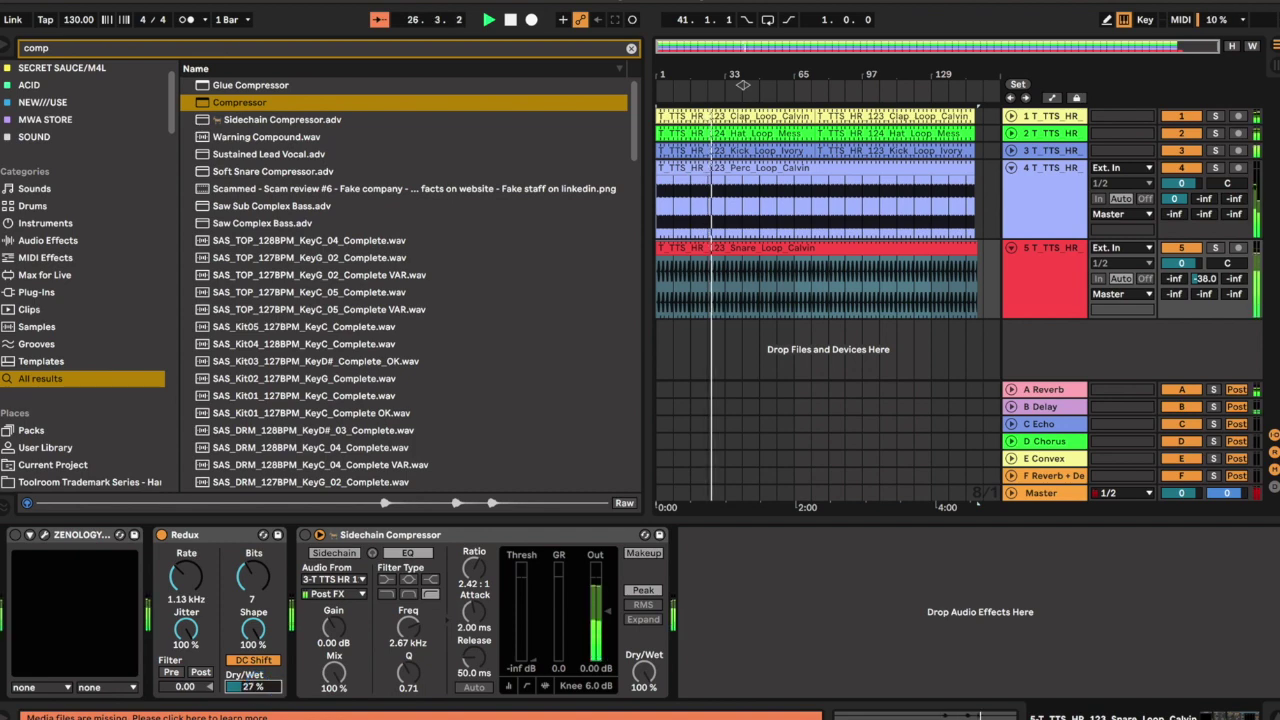
drag(1168, 261, 1168, 270)
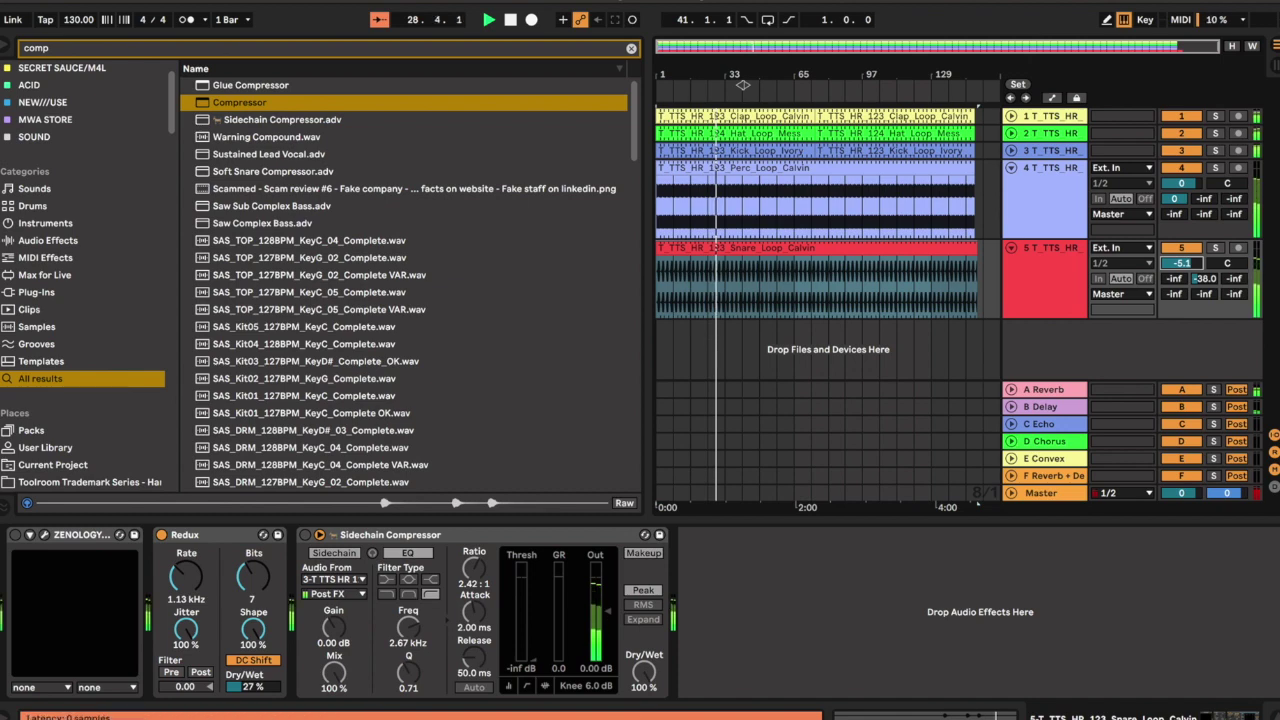
key(0)
drag(1180, 262, 1180, 261)
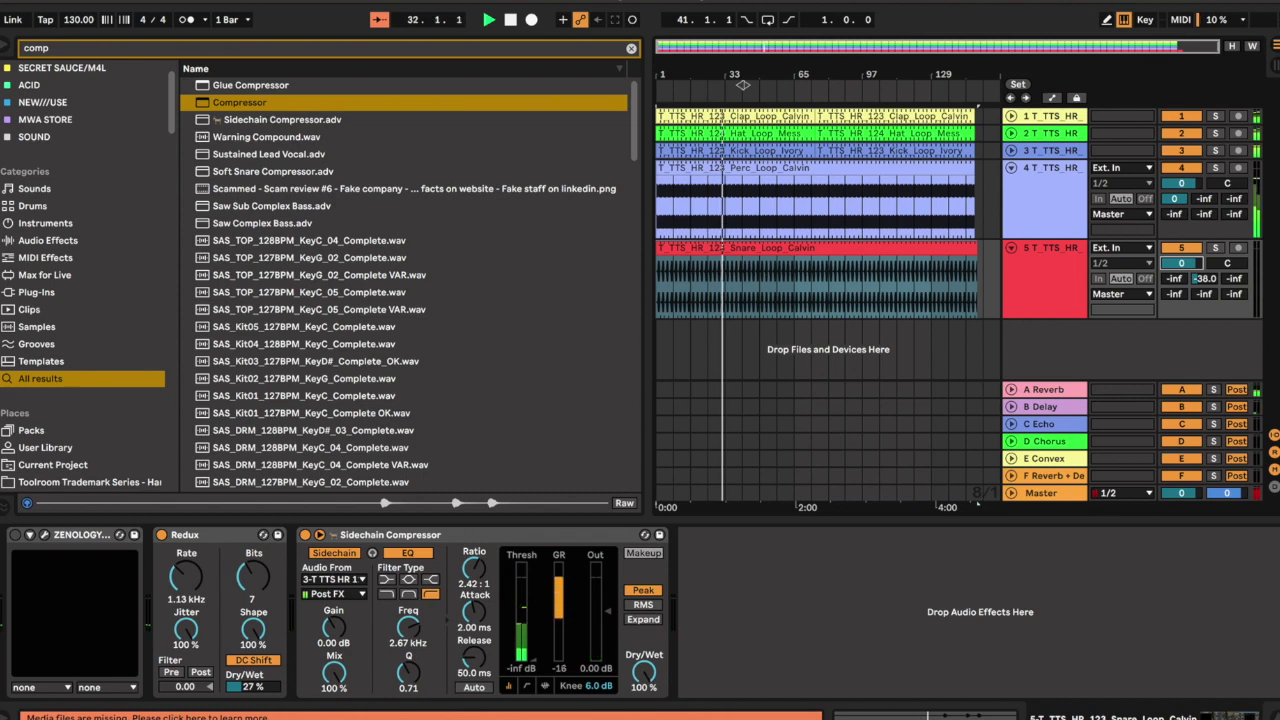
Search for "eq" and add EQ Eight after the compressor on the snare track.
click(425, 47)
key(BackSpace)
text(eq)
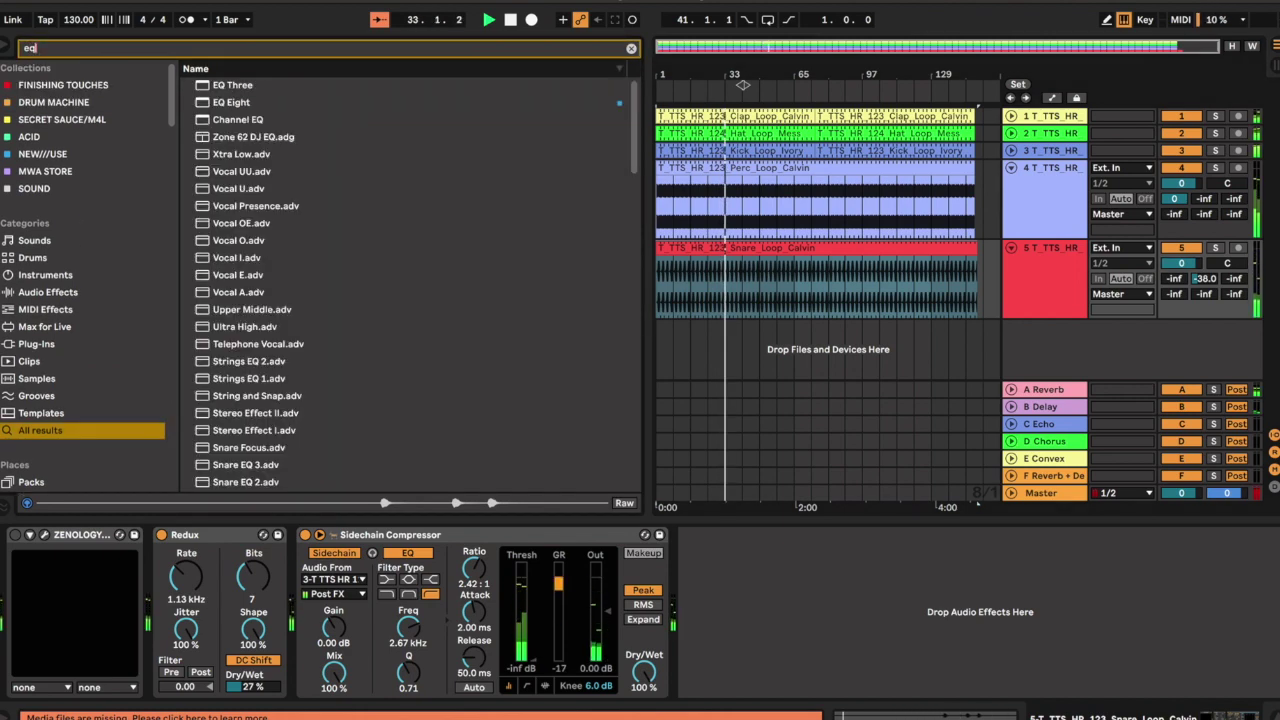
key(Down)
key(Down)
key(Return)
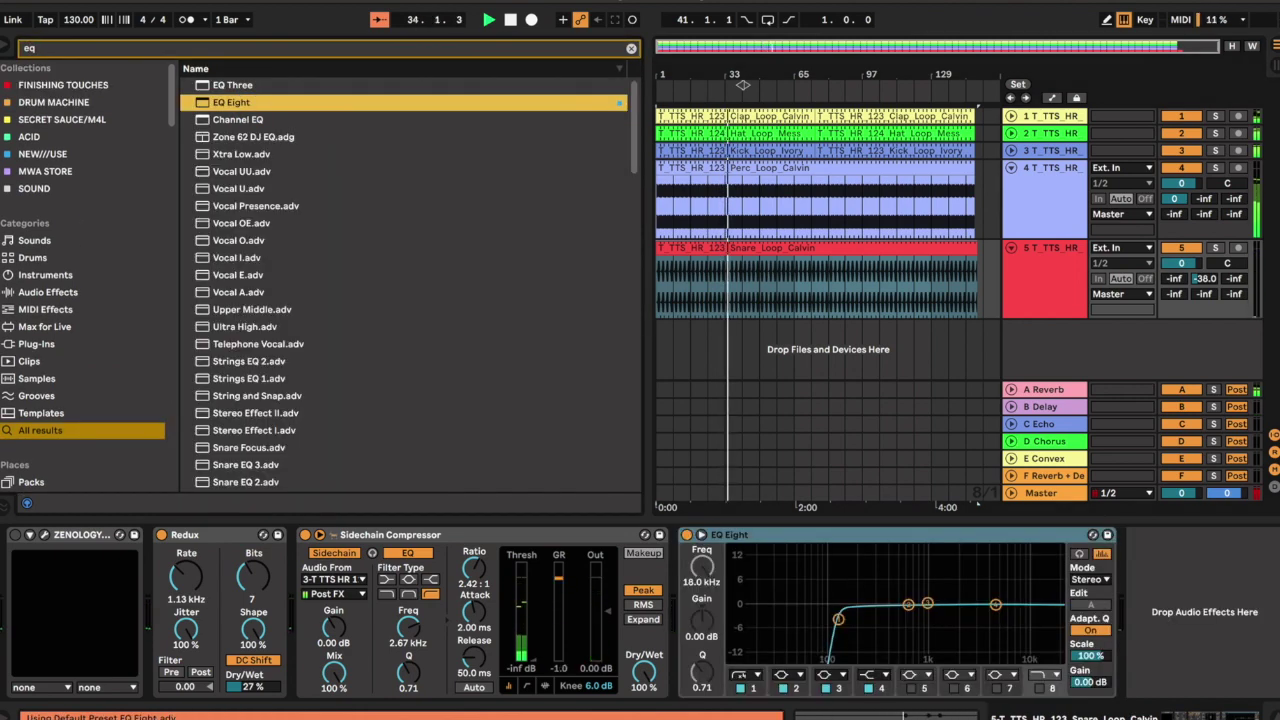
Enable EQ Eight's band 8, lower the band 1 low cut, set band 2 to 88.0 Hz at -4.83 dB, and hide the devices.
click(1040, 688)
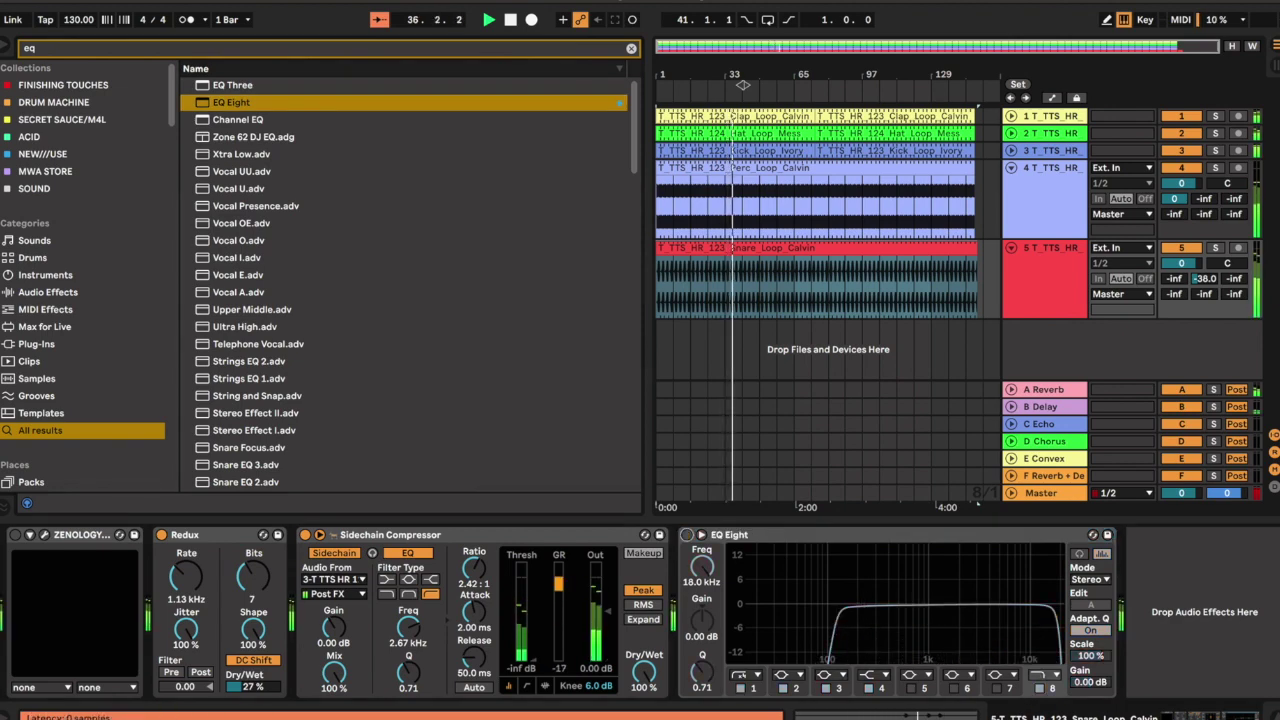
drag(838, 619, 779, 617)
drag(907, 604, 860, 624)
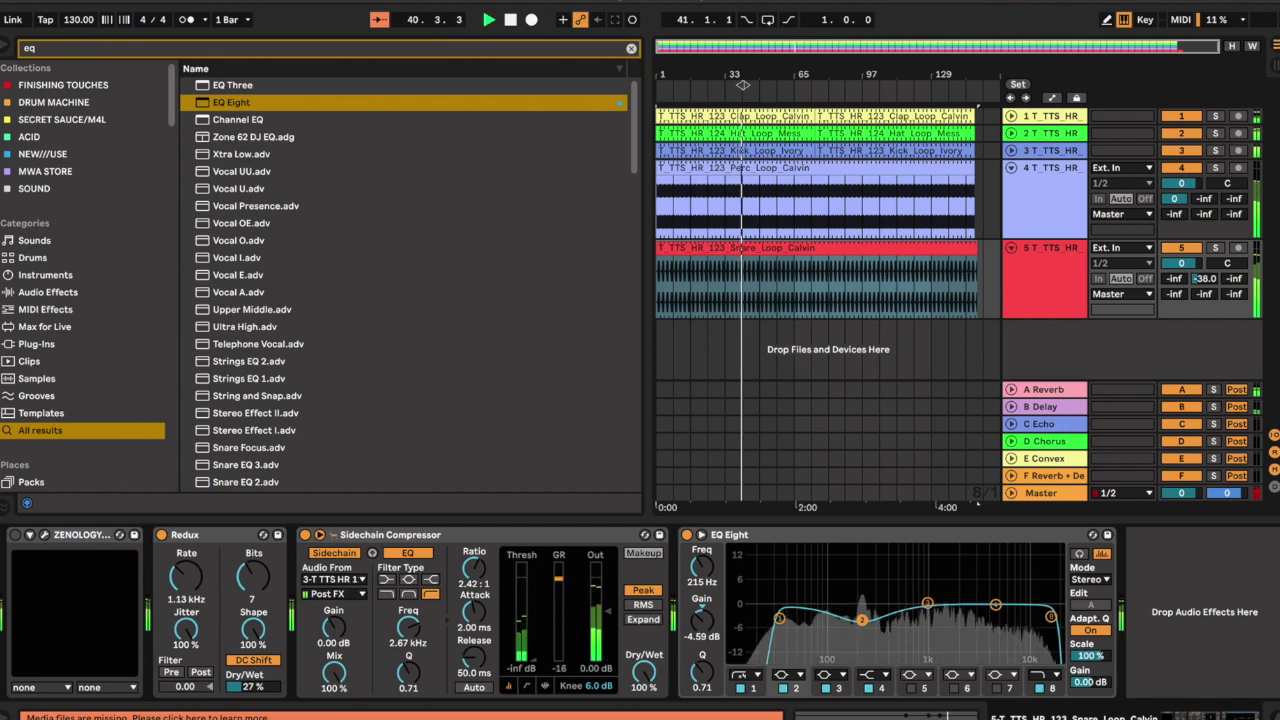
drag(858, 620, 823, 622)
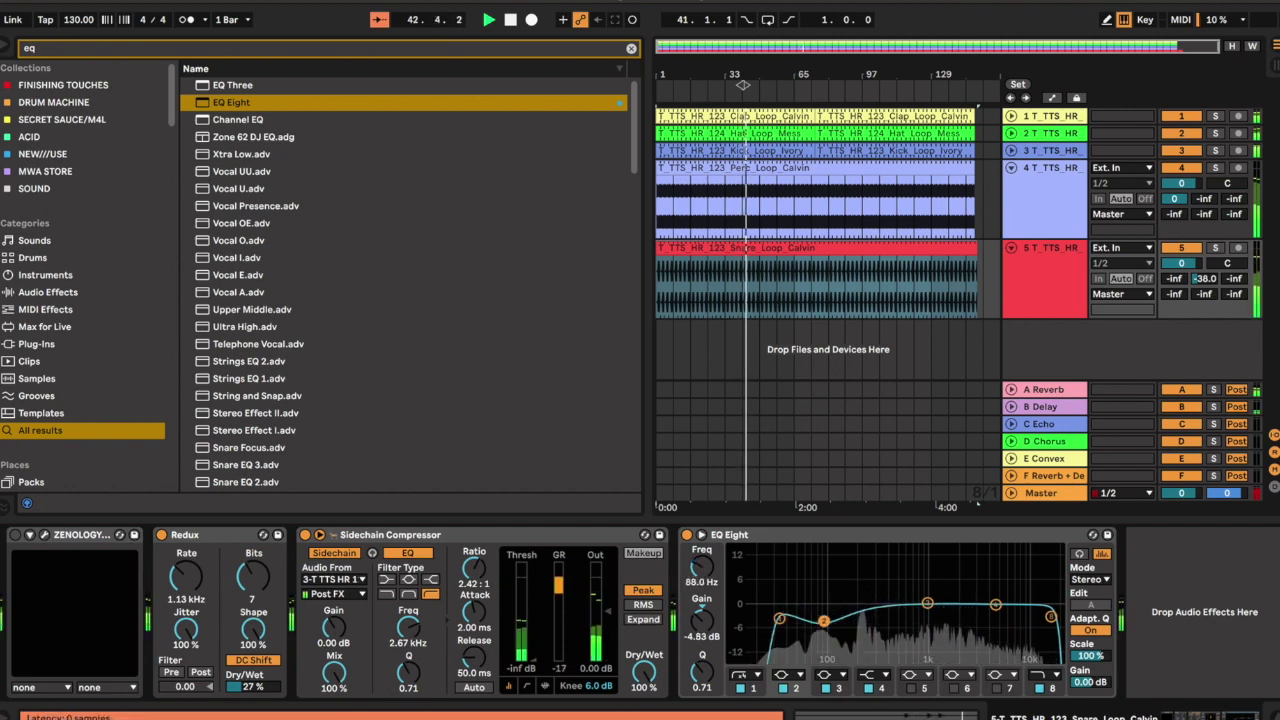
key(super+alt+l)
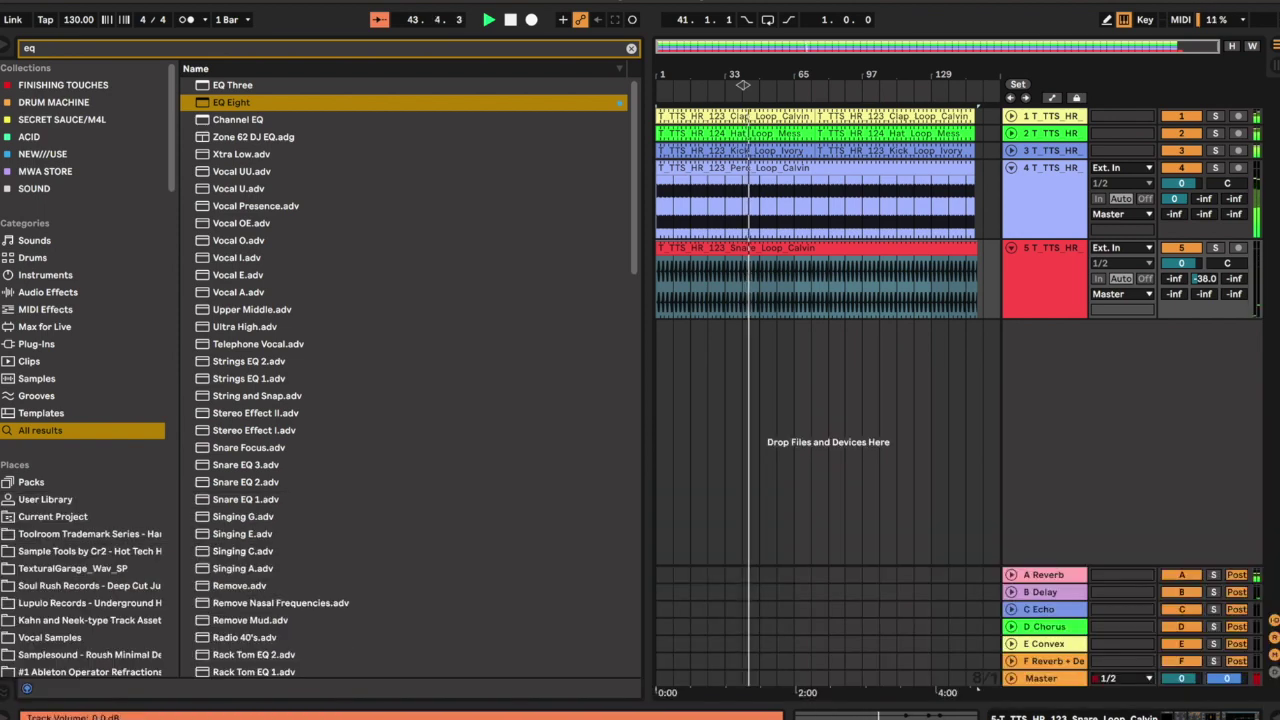
Switch the snare track to split stereo panning, set its reverb send to -13.7 dB and stop playback.
key(s)
key(super+s)
right_click(1227, 262)
click(1150, 276)
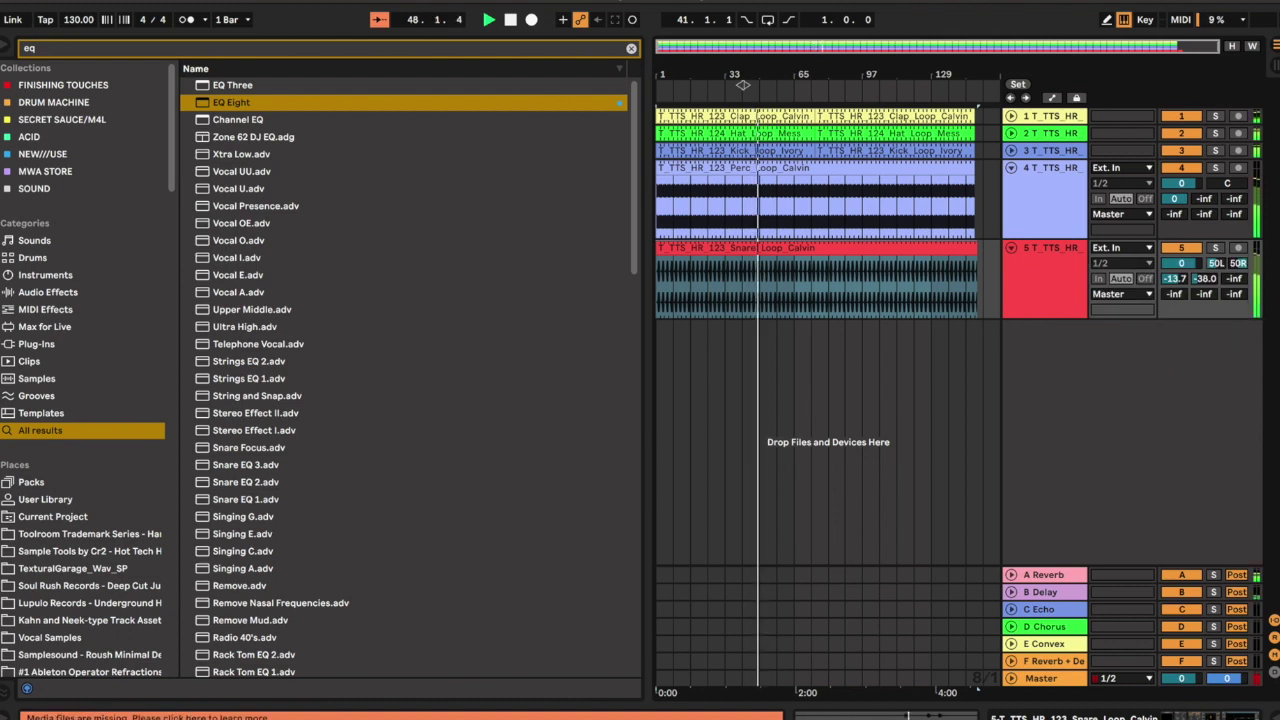
key(ctrl+s)
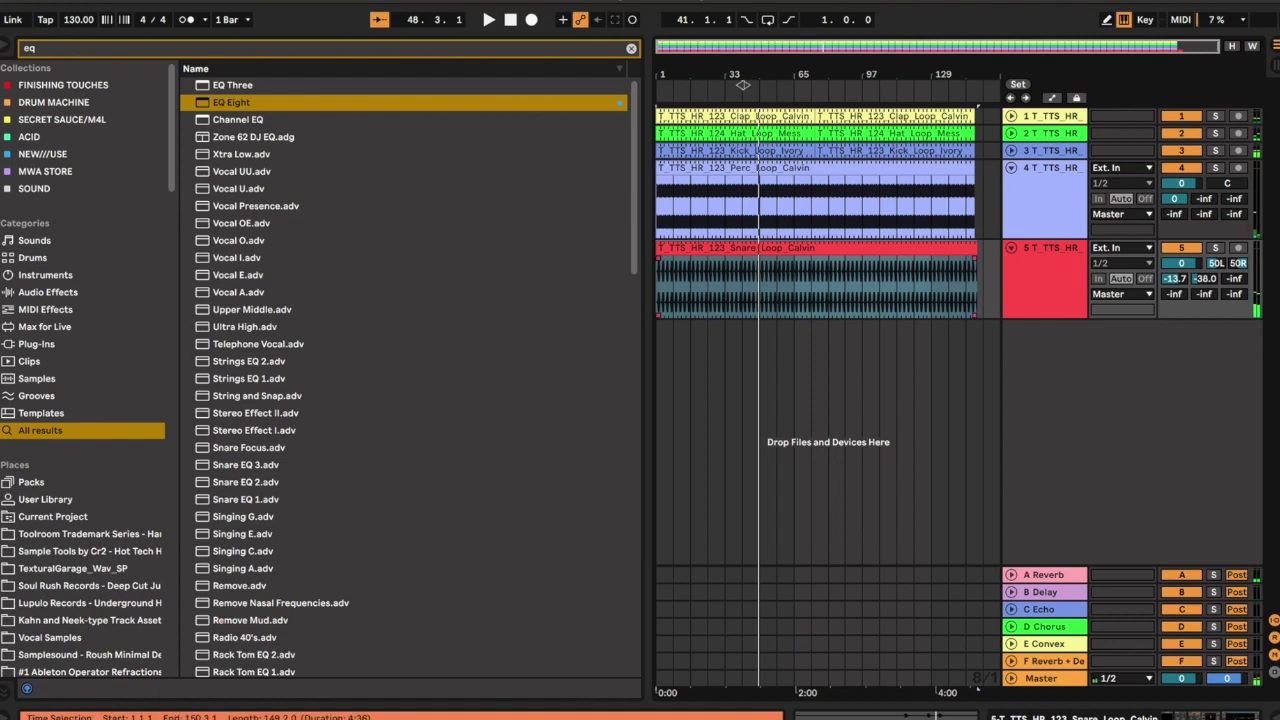
Reduce the height of the perc and snare tracks and enlarge the kick track.
click(1045, 280)
shift+click(1045, 200)
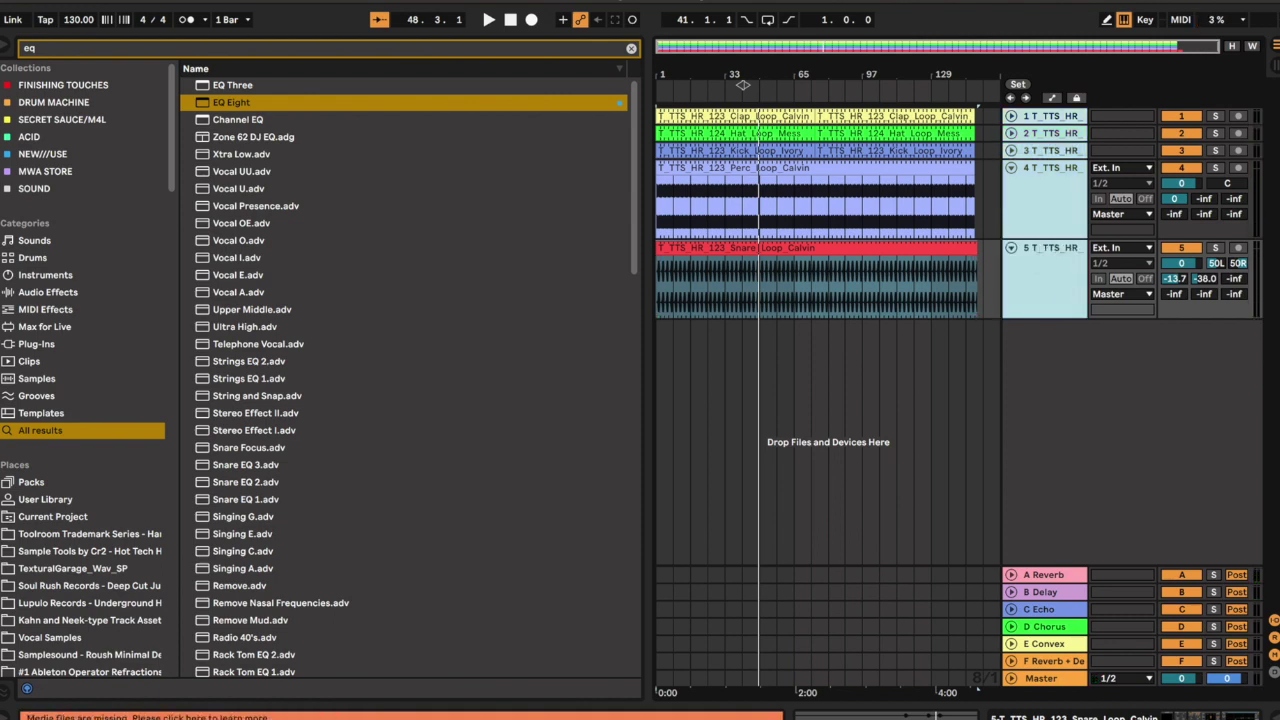
key(alt+minus)
key(alt+minus)
key(ctrl+a)
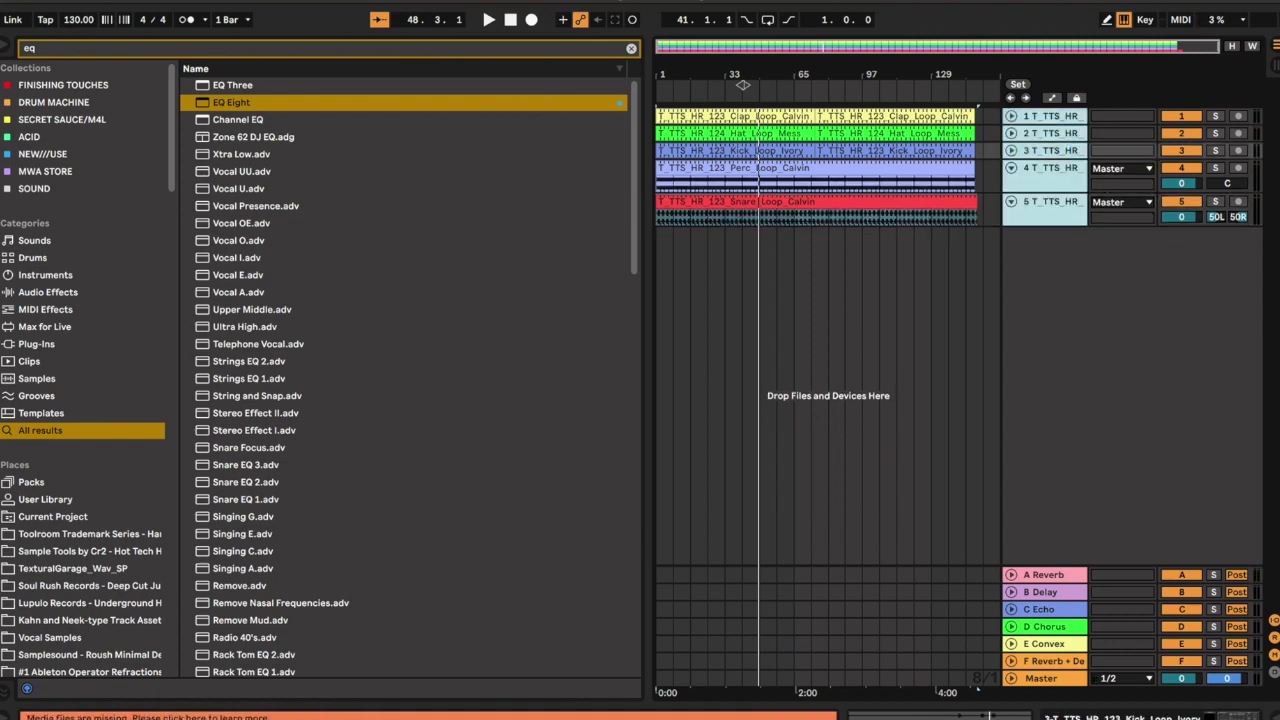
click(1062, 150)
key(alt+plus)
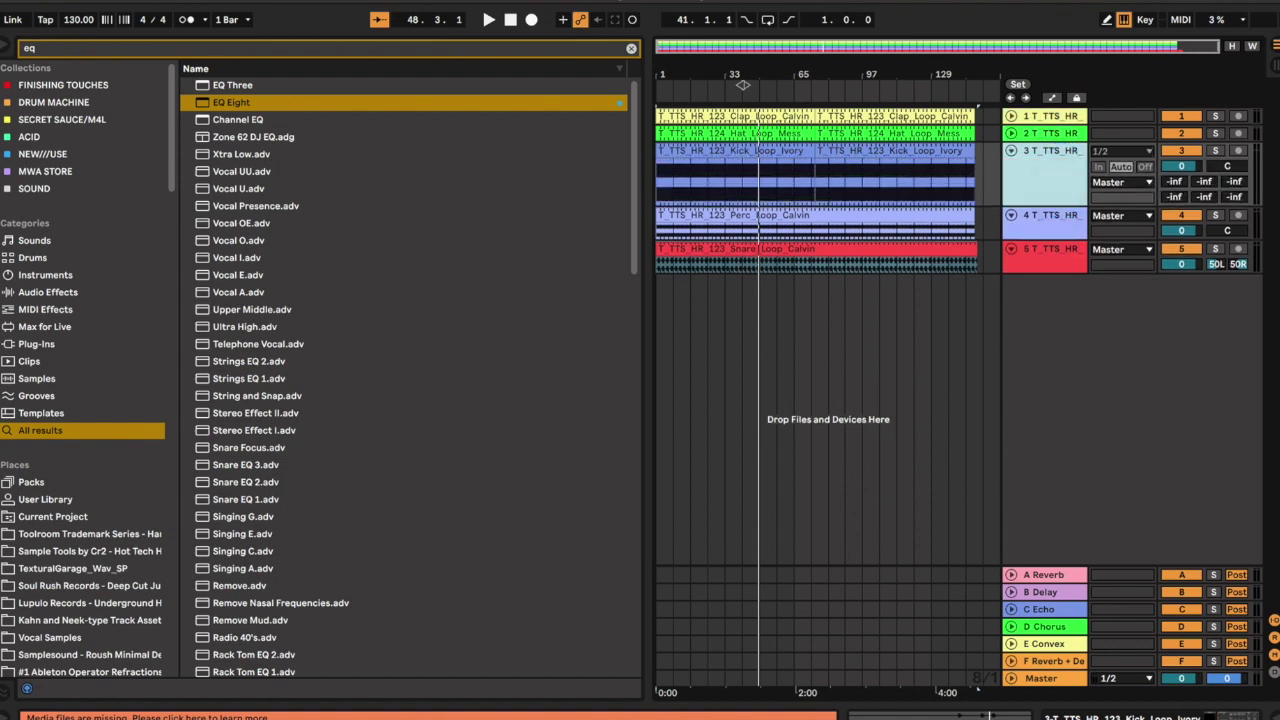
Return to the Toolroom Trademark Series folder with the search cleared and collapse Snare_Loops.
click(90, 533)
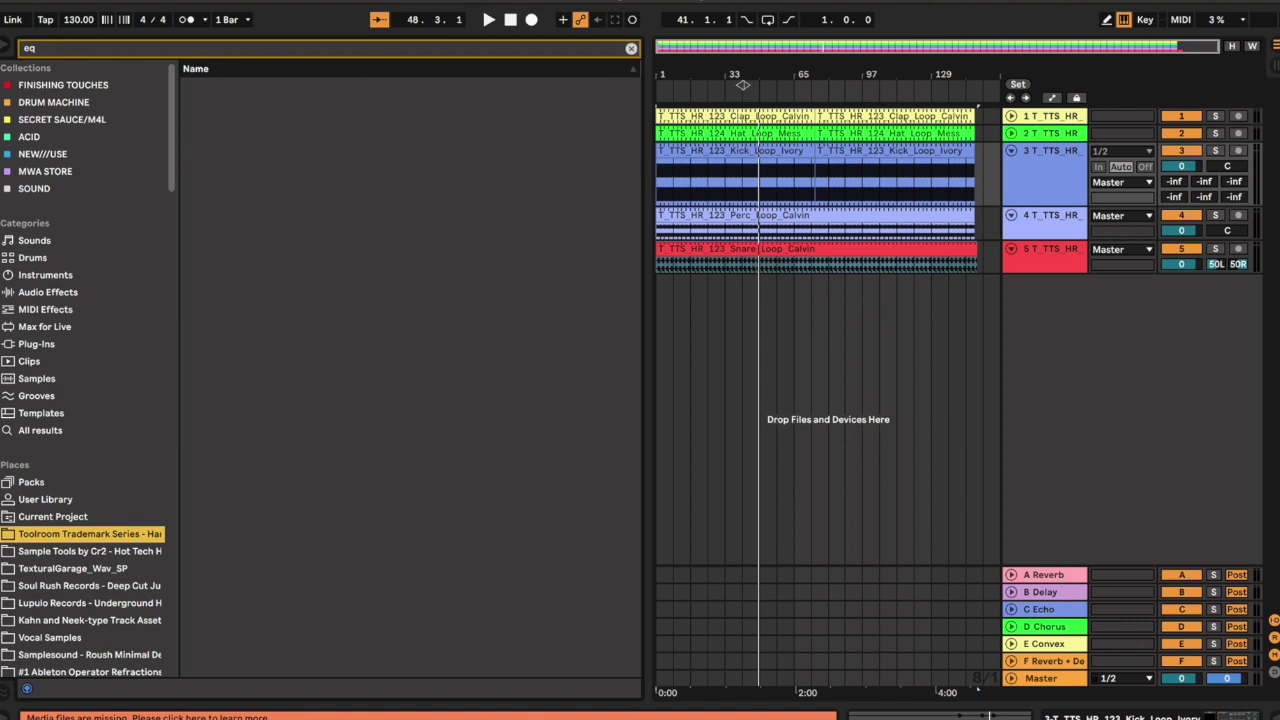
click(631, 48)
key(Left)
key(space)
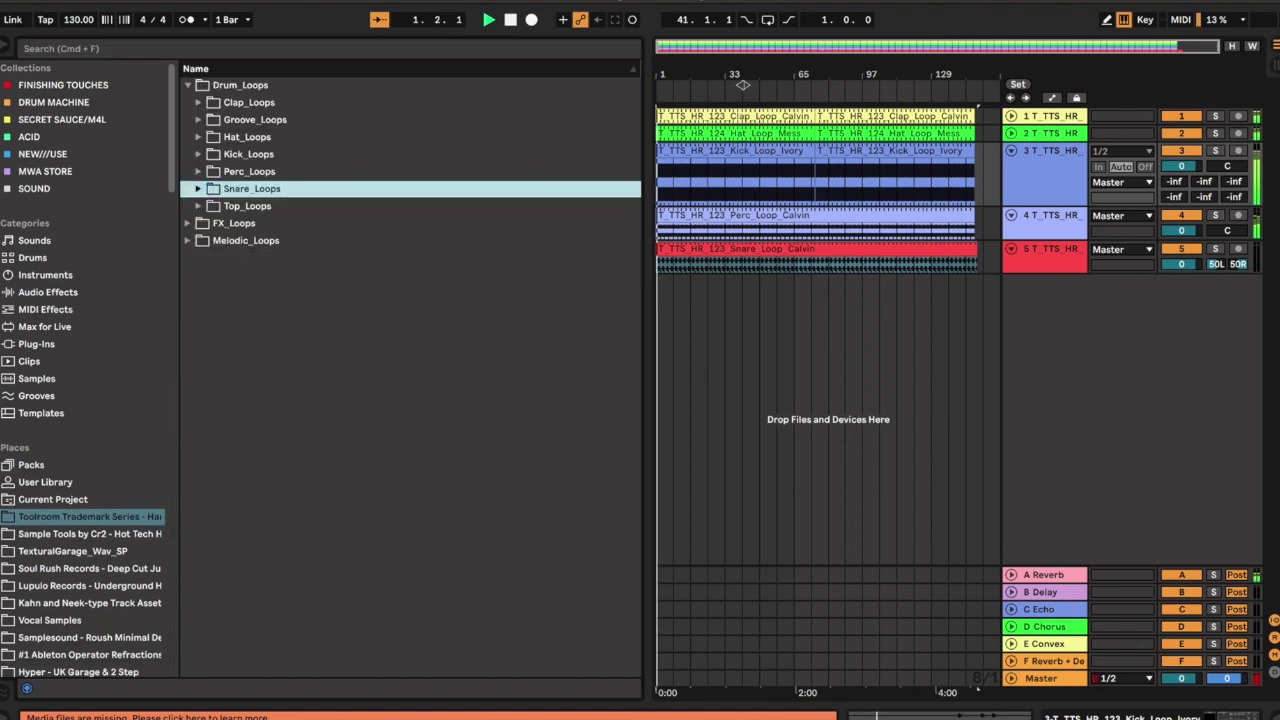
Expand the Top_Loops folder and audition T_TTS_HR_123_Tops_Loop_Ivory.wav.
key(Down)
key(Right)
key(Down)
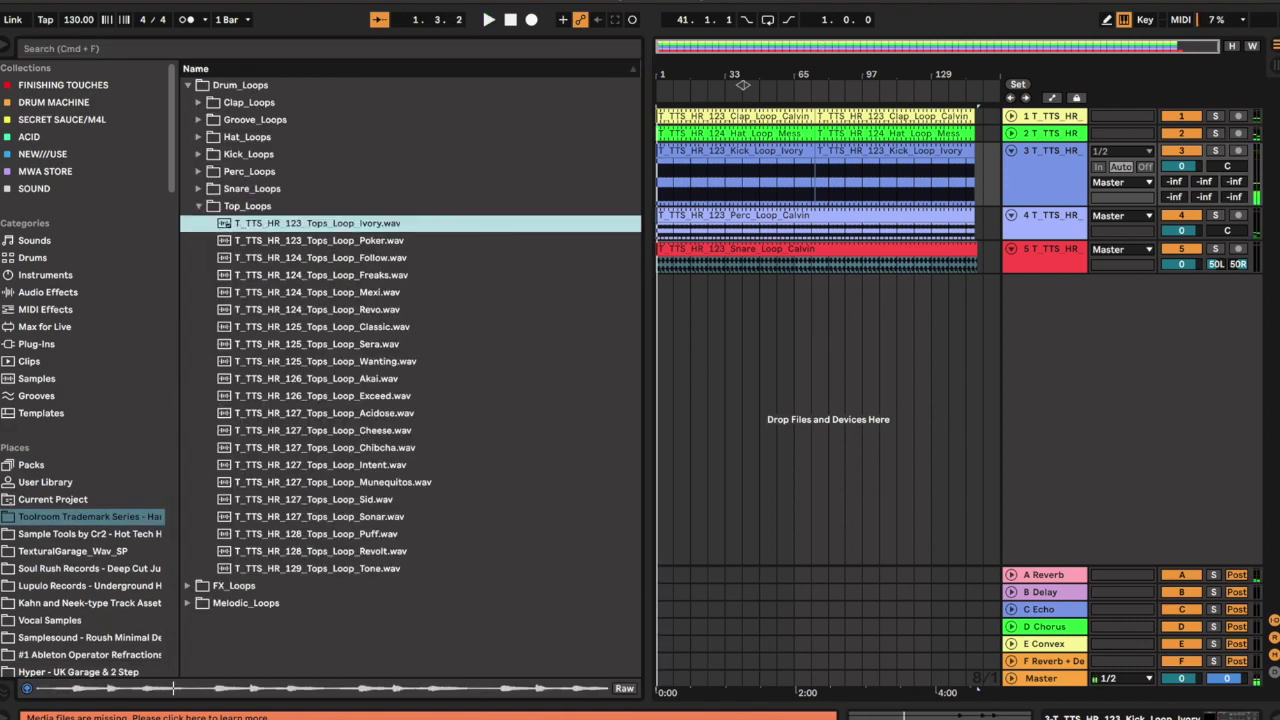
Collapse the Drum_Loops folder and expand Bass_Loops inside Melodic_Loops.
key(Left)
key(Left)
key(Left)
key(Down)
key(Down)
key(Right)
key(Down)
key(Right)
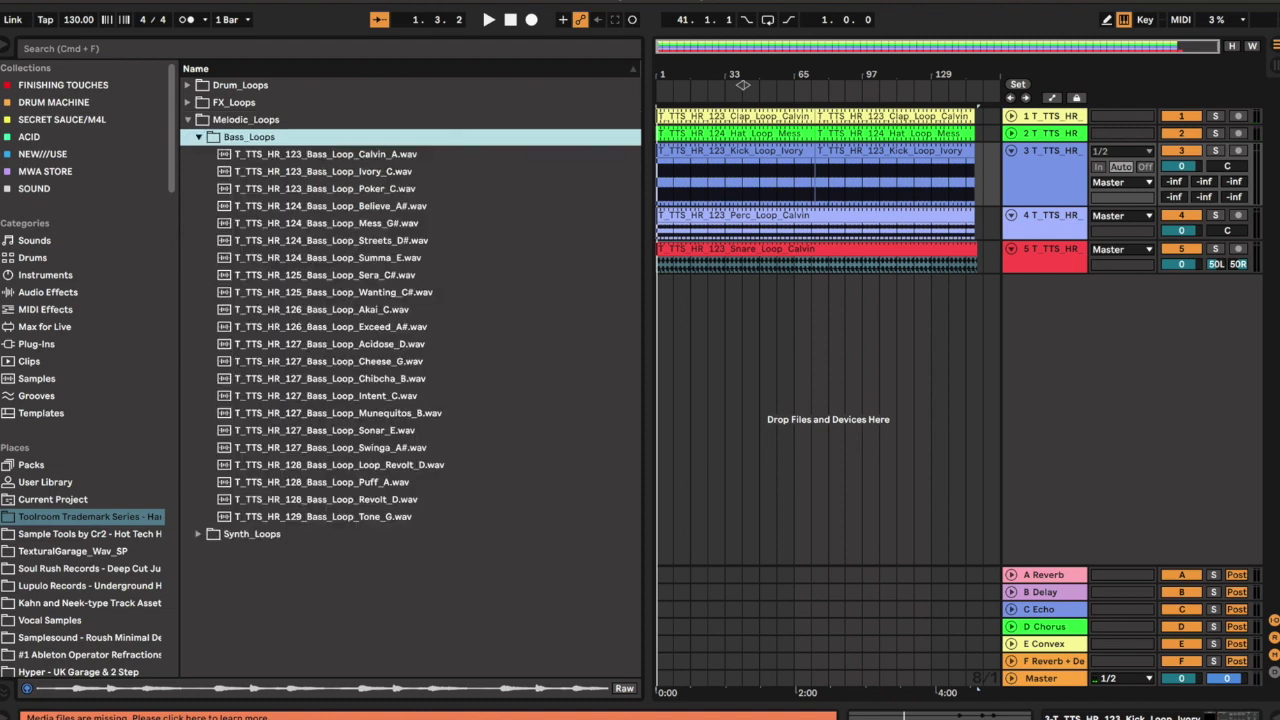
Audition the first four samples of the Bass_Loops folder, from Calvin_A to Believe_A#.
key(Down)
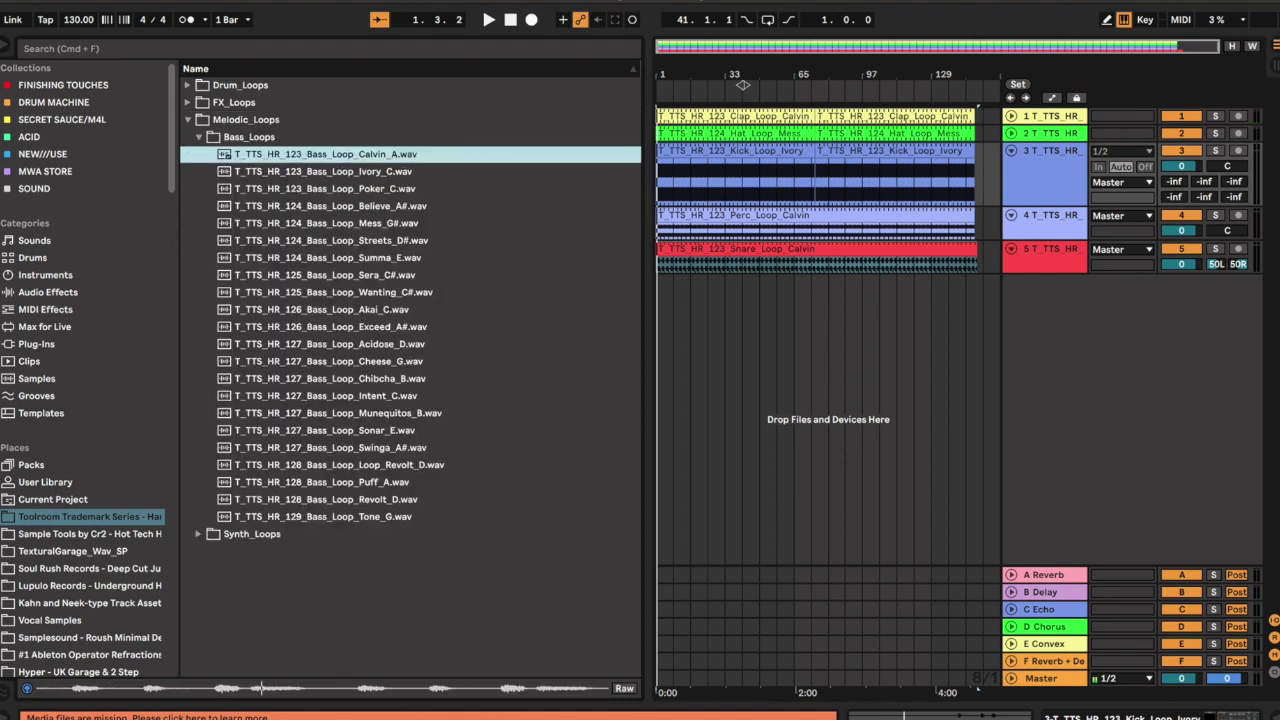
key(Down)
key(Down)
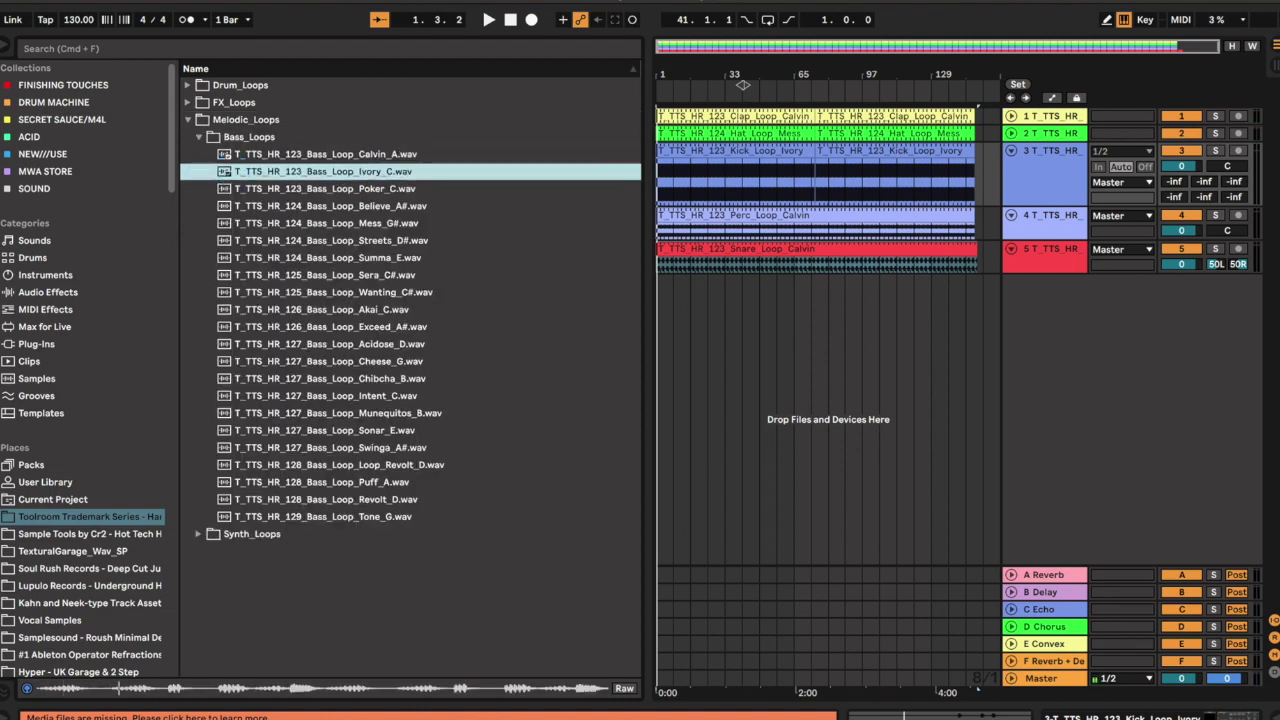
key(Down)
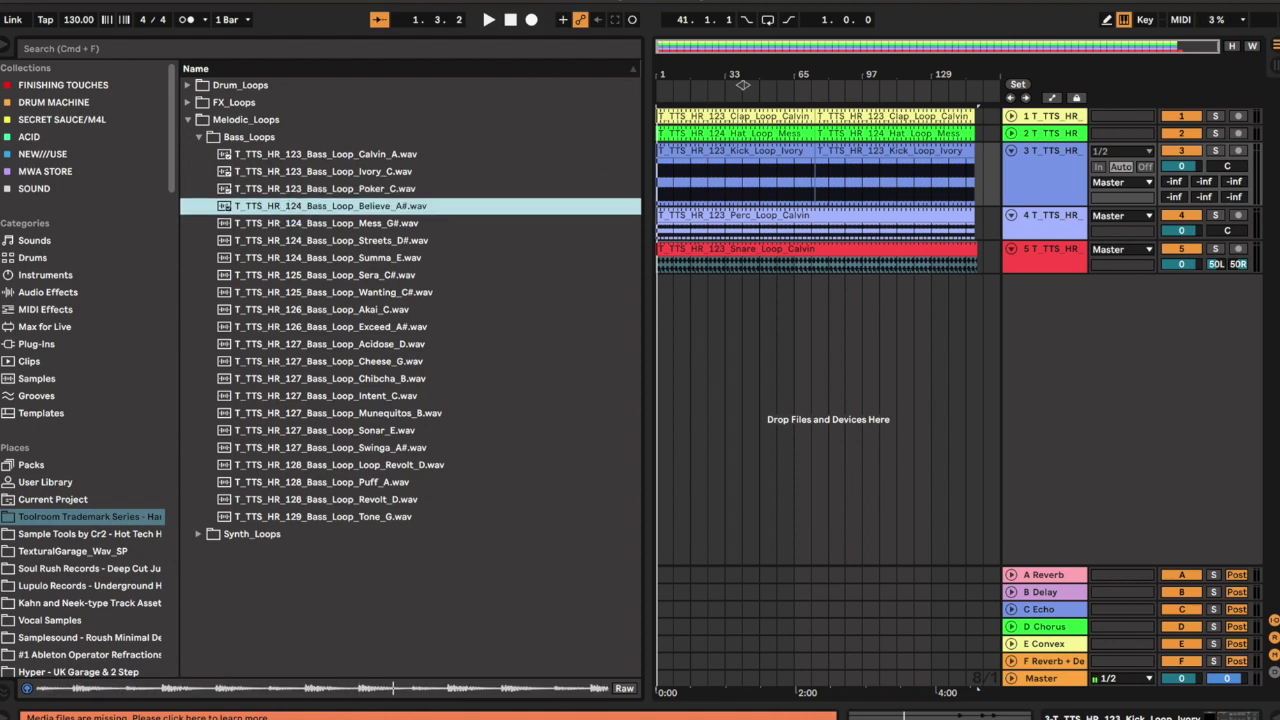
Place T_TTS_HR_124_Bass_Loop_Believe_A#.wav on a new track and move its clip to start at bar 3 during playback.
drag(654, 289, 660, 290)
key(space)
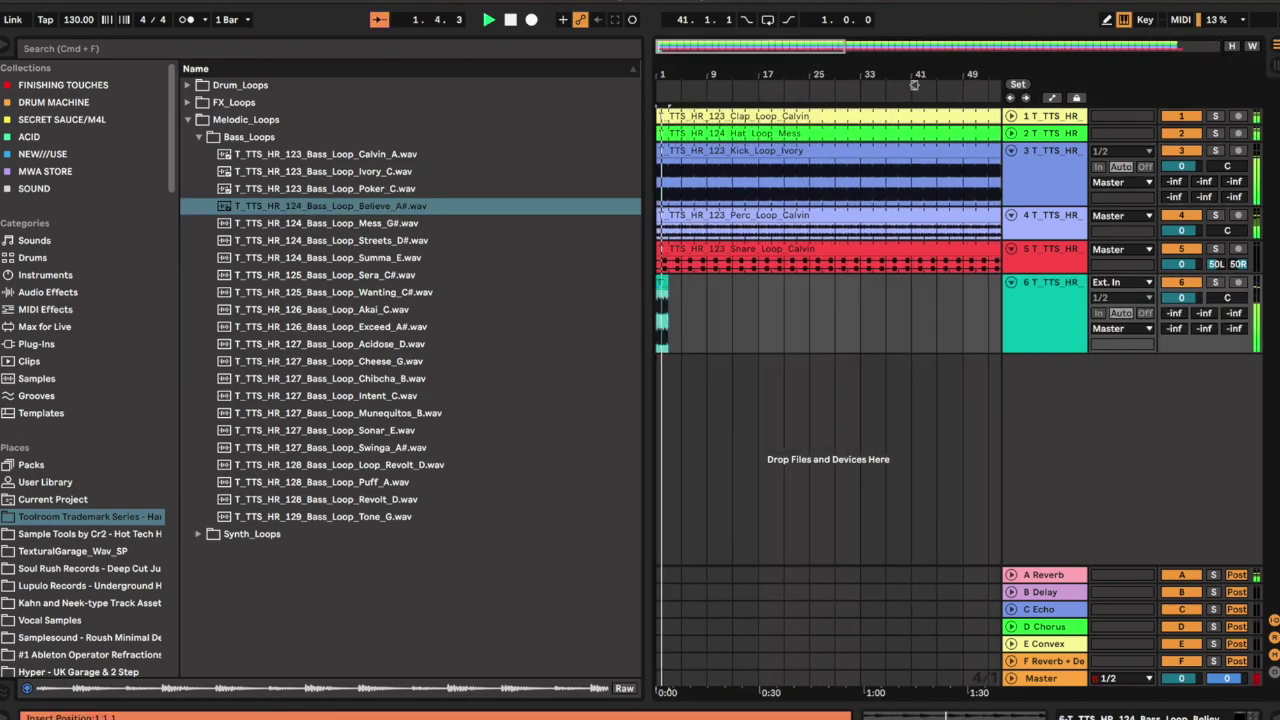
click(672, 287)
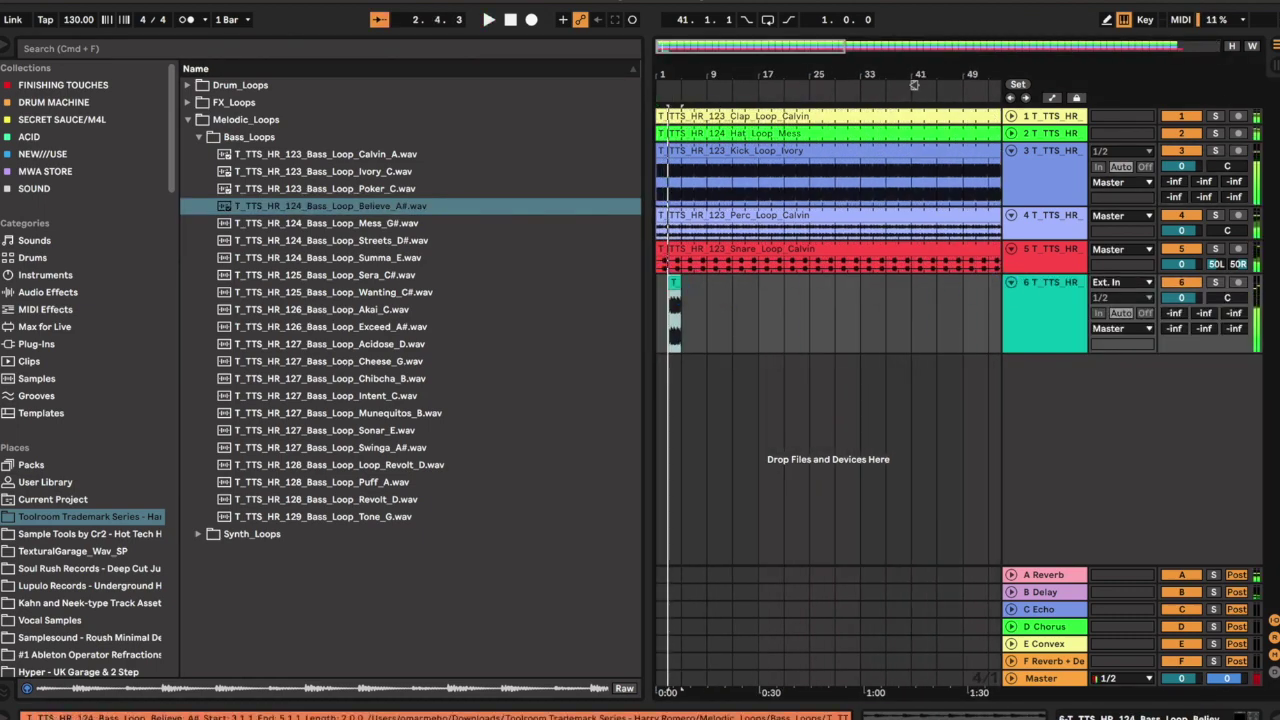
Audition the Mess_G# and Streets_D# bass loops and place T_TTS_HR_124_Bass_Loop_Streets_D#.wav at bar 1 of the bass track during playback.
click(330, 240)
key(Up)
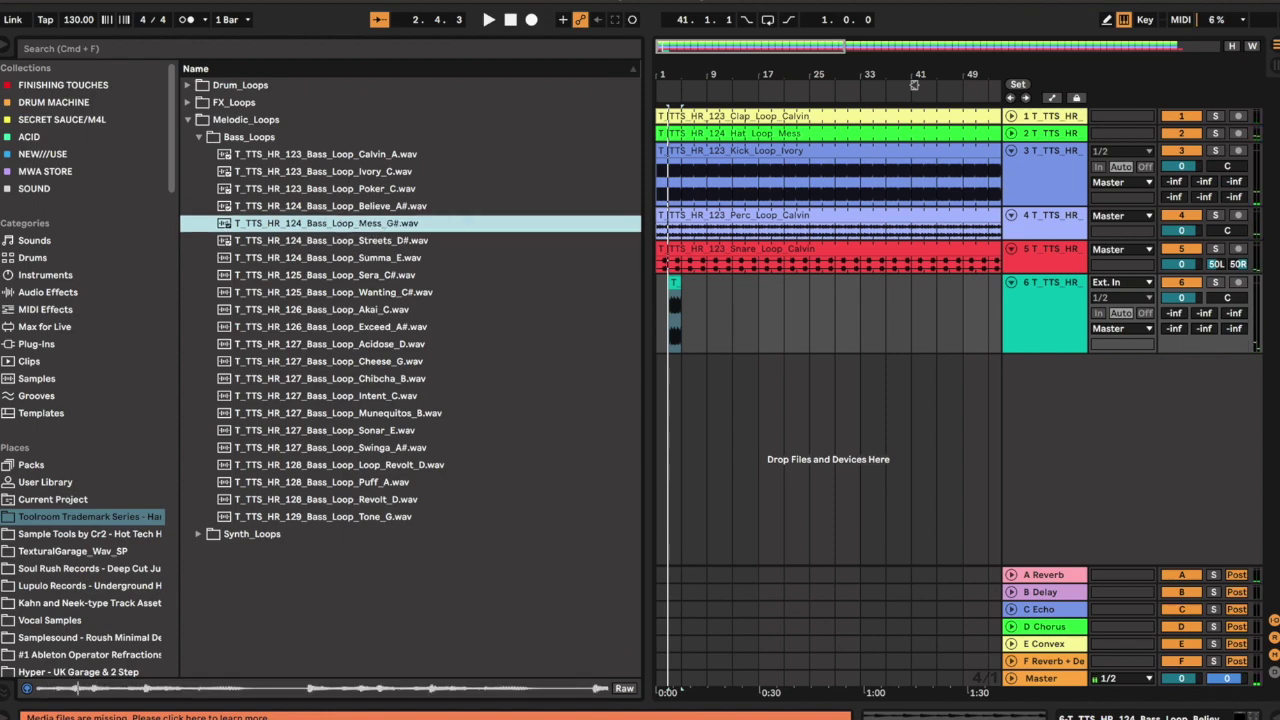
key(Down)
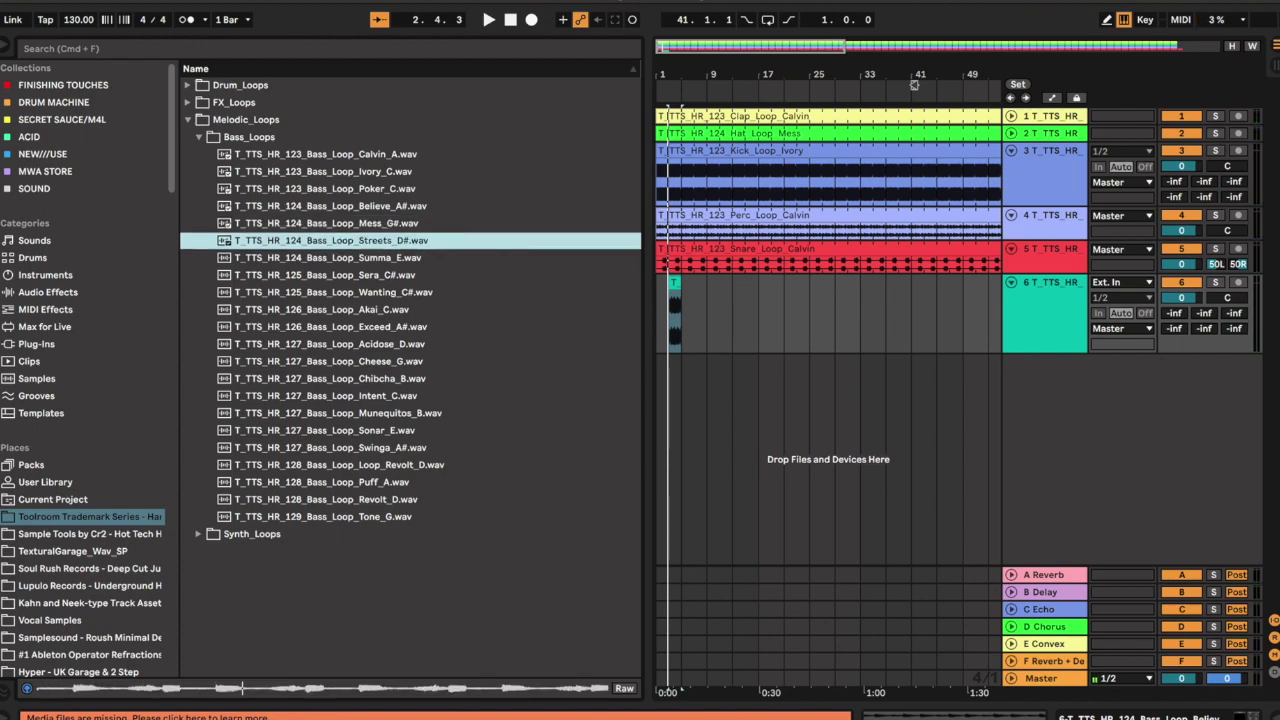
click(668, 300)
key(space)
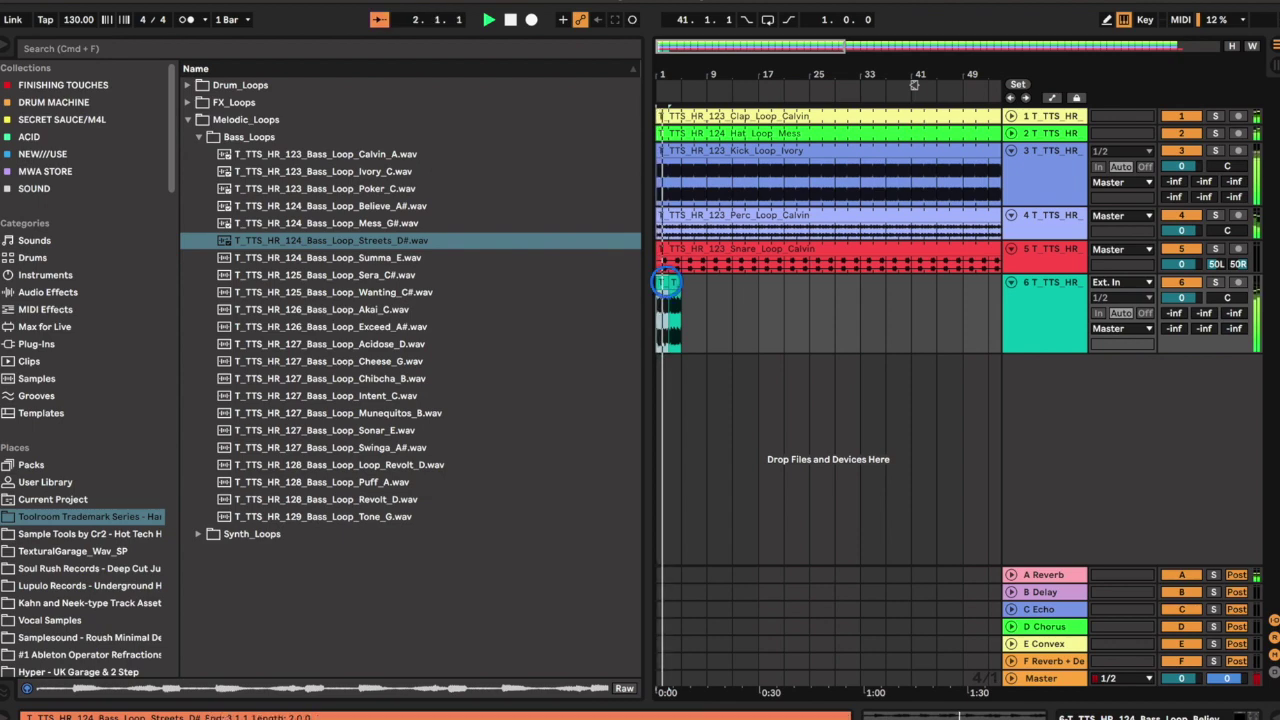
Extend the Streets_D# bass clip to bar 149 and trim the end of the snare clip to the same bar.
drag(914, 85, 743, 85)
drag(733, 285, 975, 285)
drag(975, 85, 973, 104)
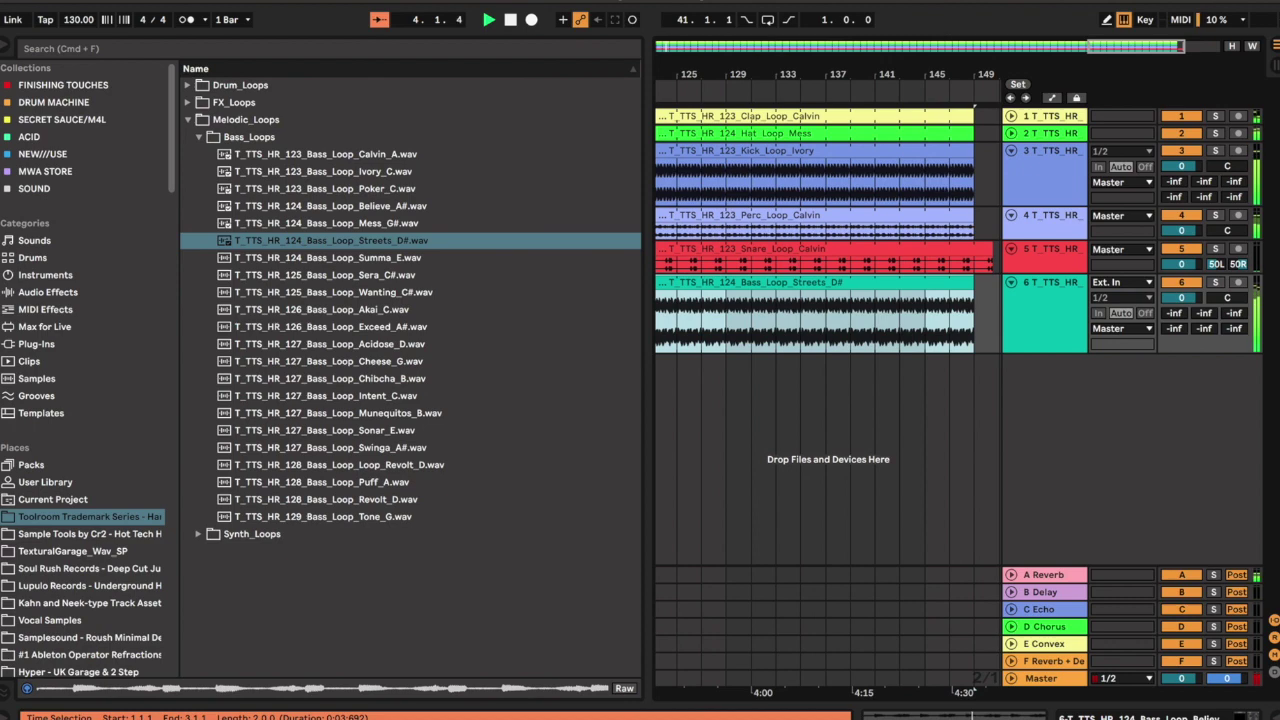
drag(993, 250, 970, 245)
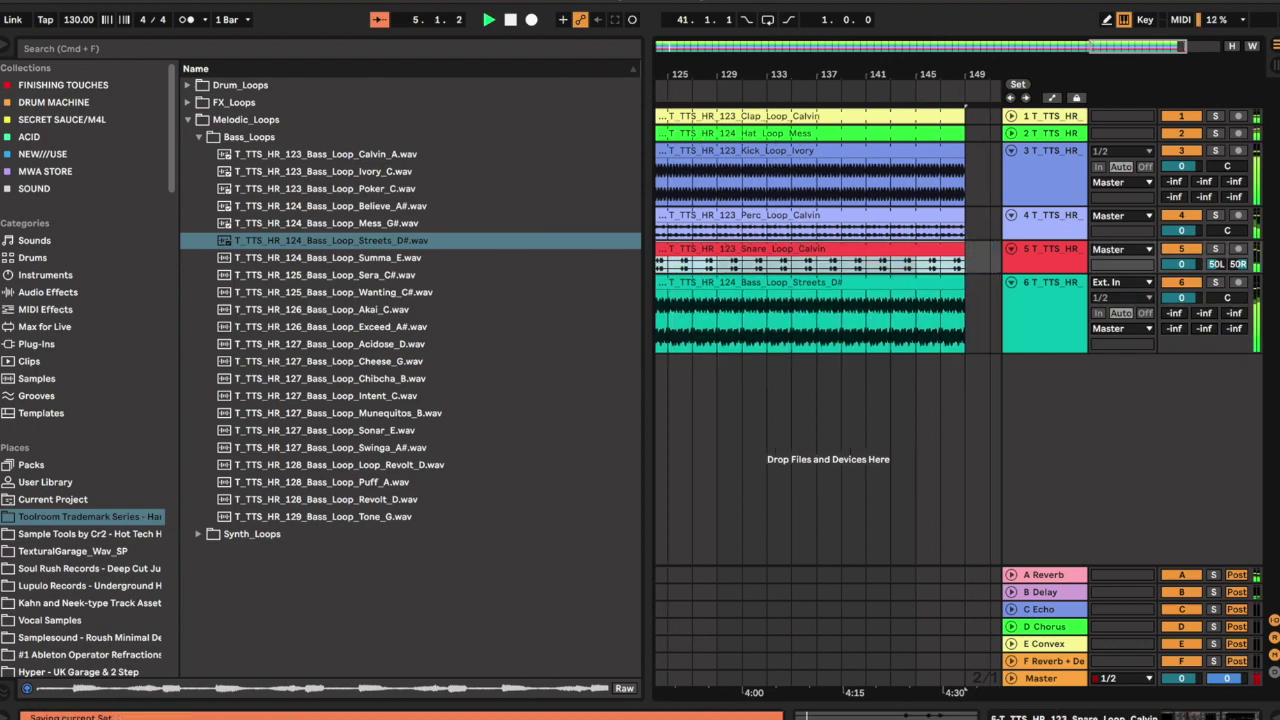
Remove bars 1 to 17 from all five drum tracks and extend the kick clip back to start at bar 9.
double_click(743, 85)
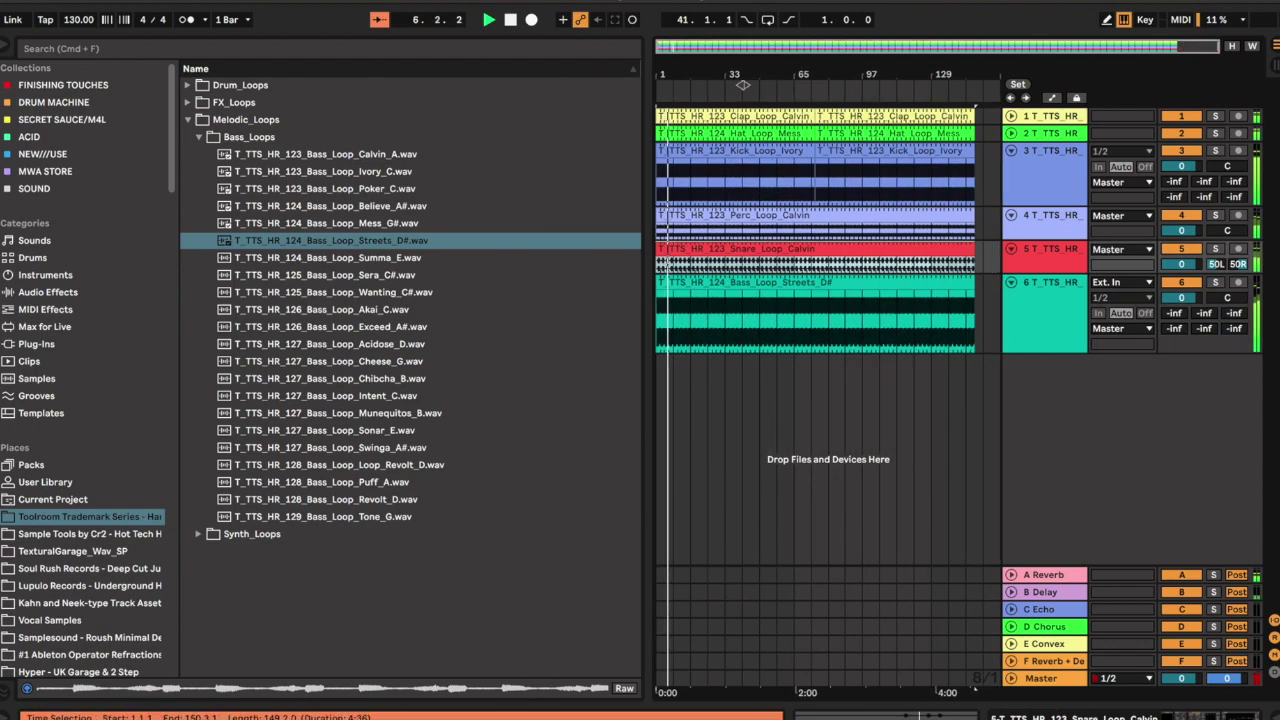
drag(743, 85, 812, 85)
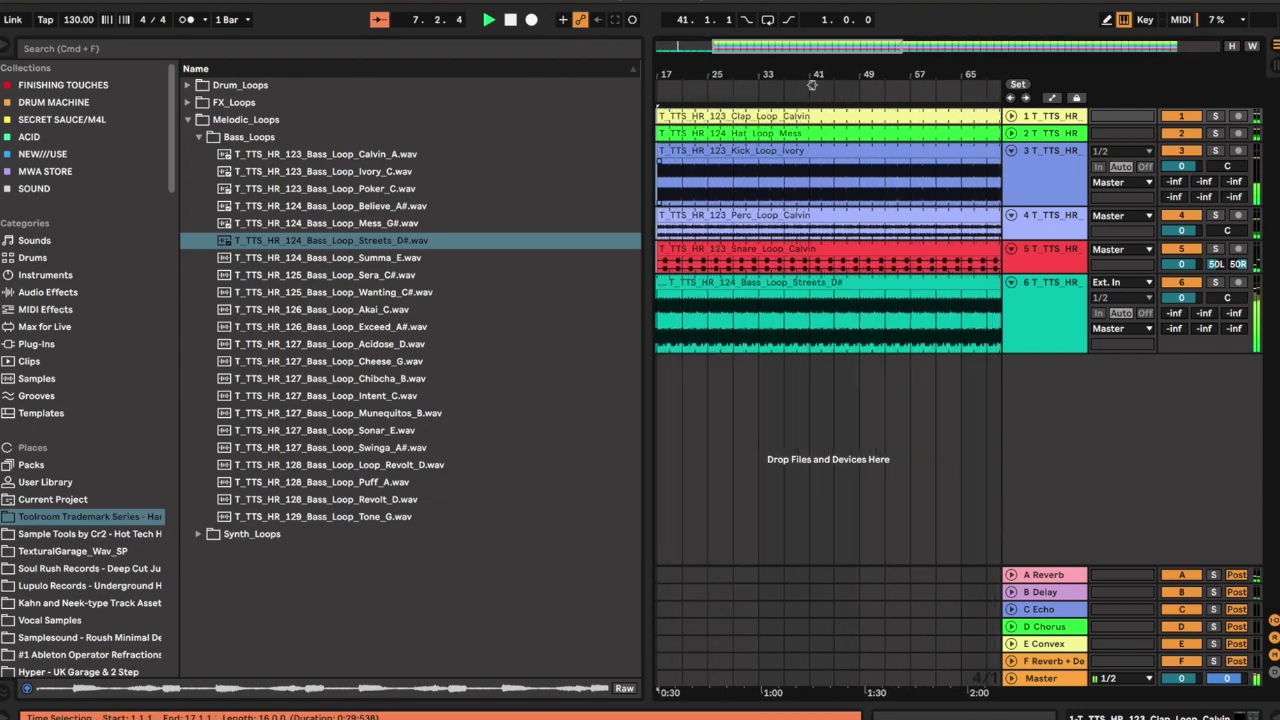
click(757, 152)
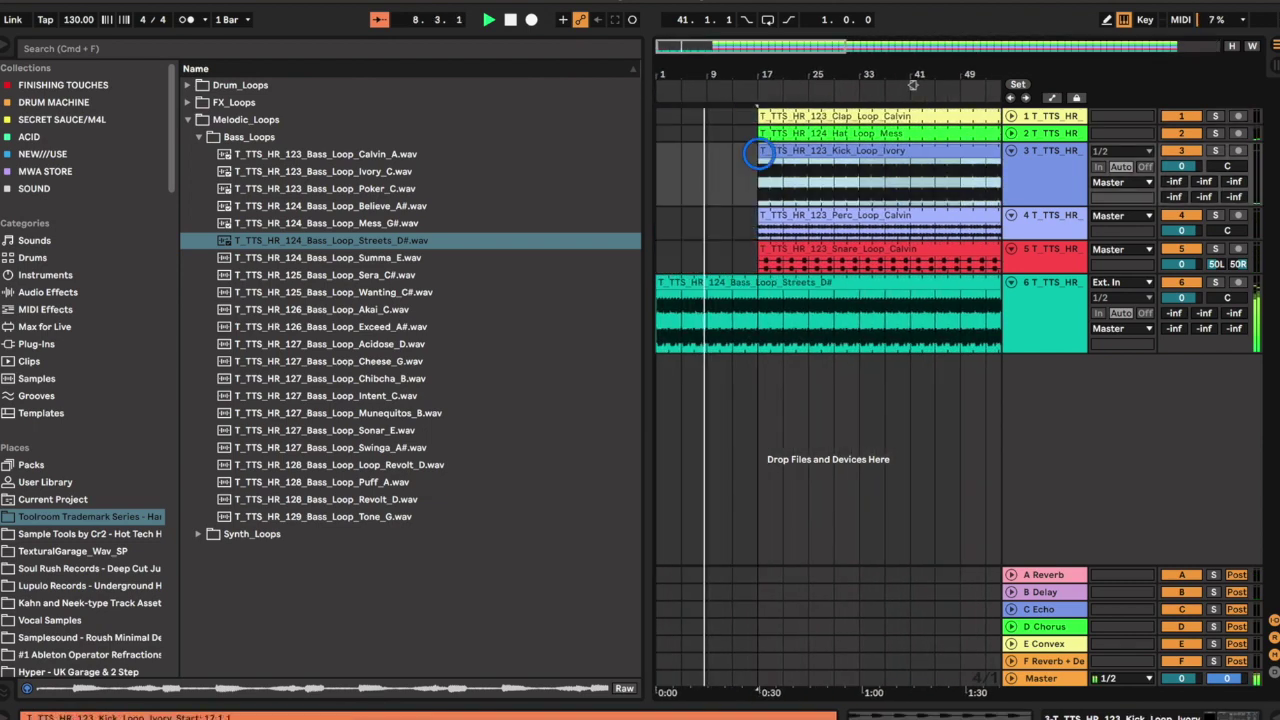
drag(757, 152, 708, 152)
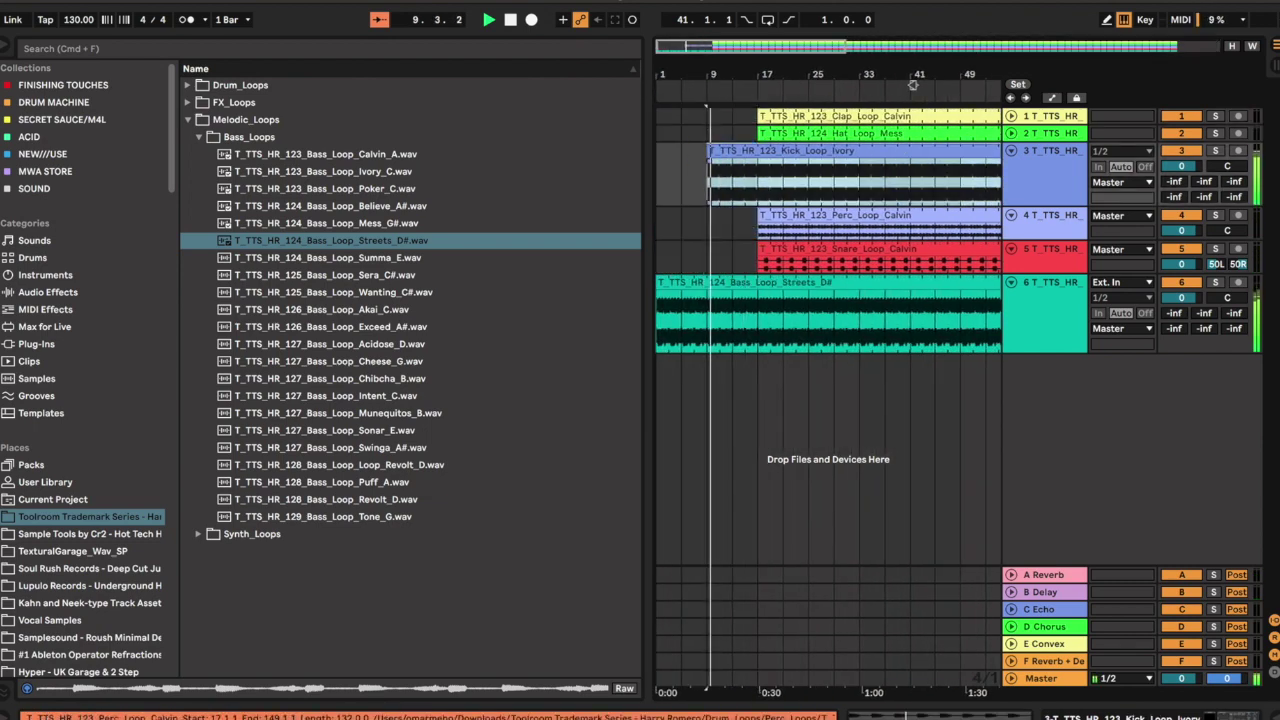
Extend the hat clip back to start at bar 13 and trim the clap and perc clips to start at bar 27.
key(Down)
key(Down)
key(super+alt+l)
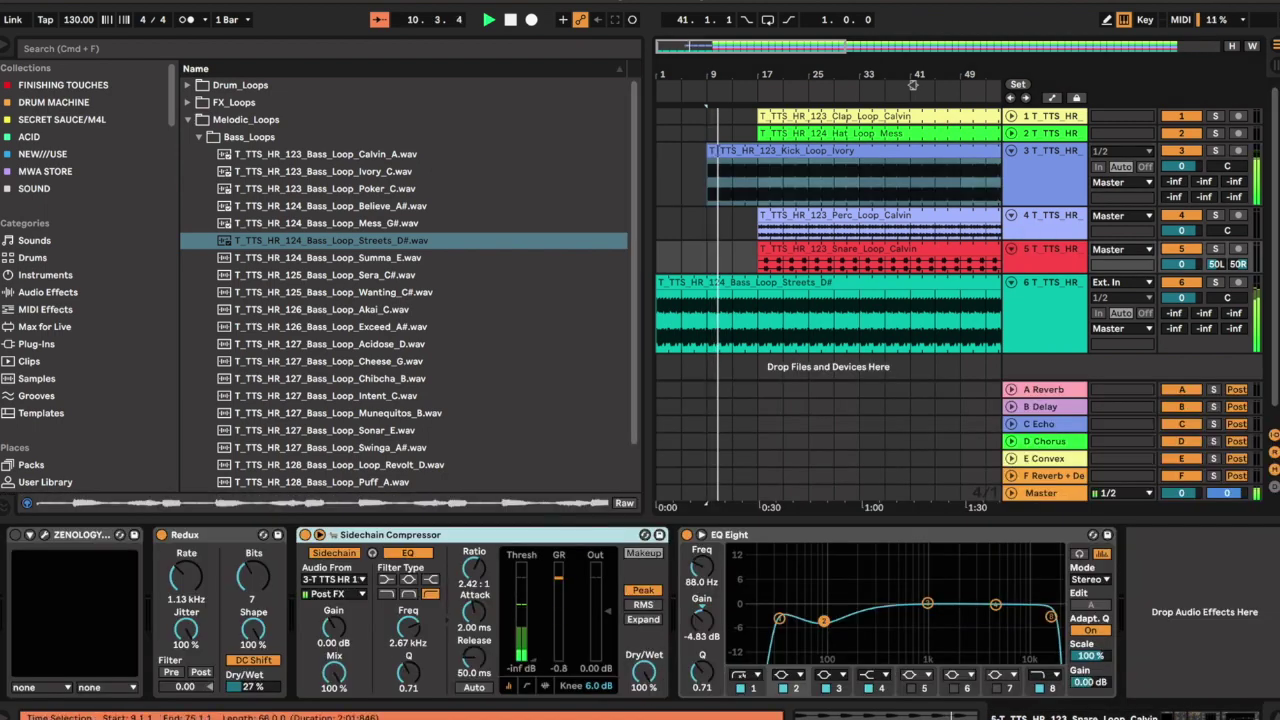
drag(712, 255, 741, 255)
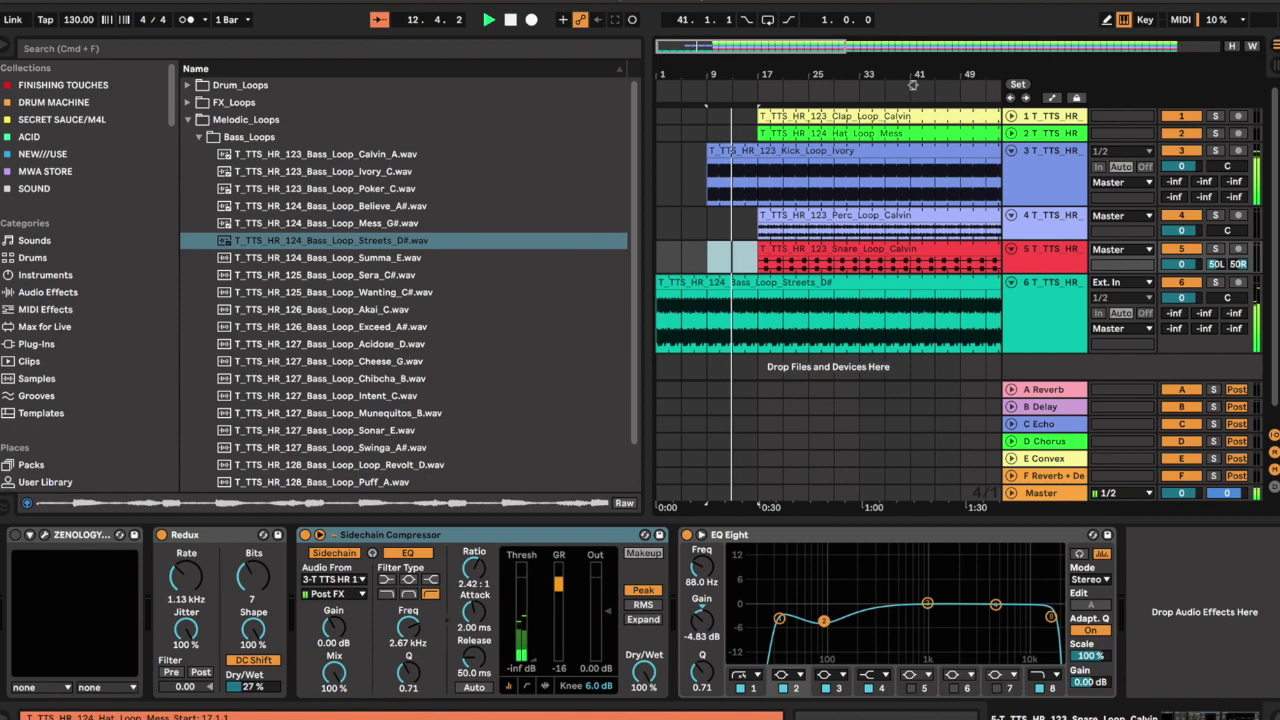
drag(758, 115, 812, 112)
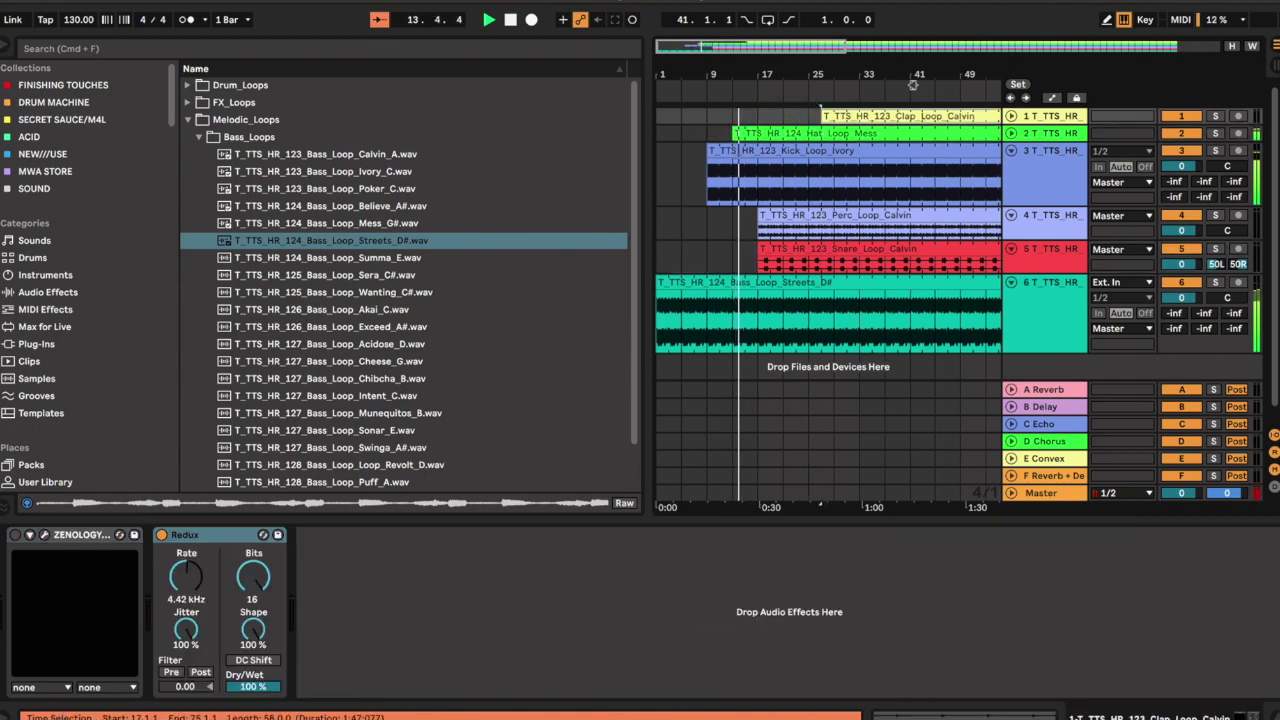
drag(758, 214, 822, 214)
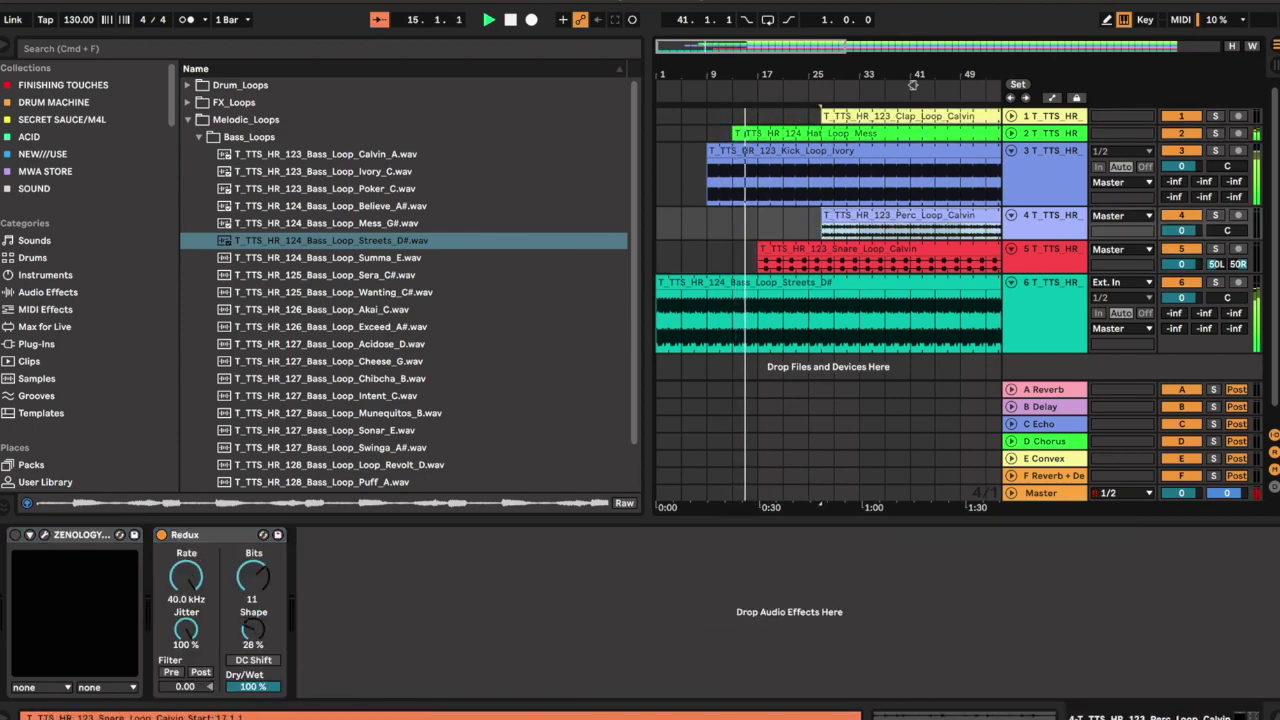
Cut a gap in the kick clip from 16.3.1 to 17.1.1, just before the snare loop enters.
click(766, 250)
drag(913, 85, 911, 140)
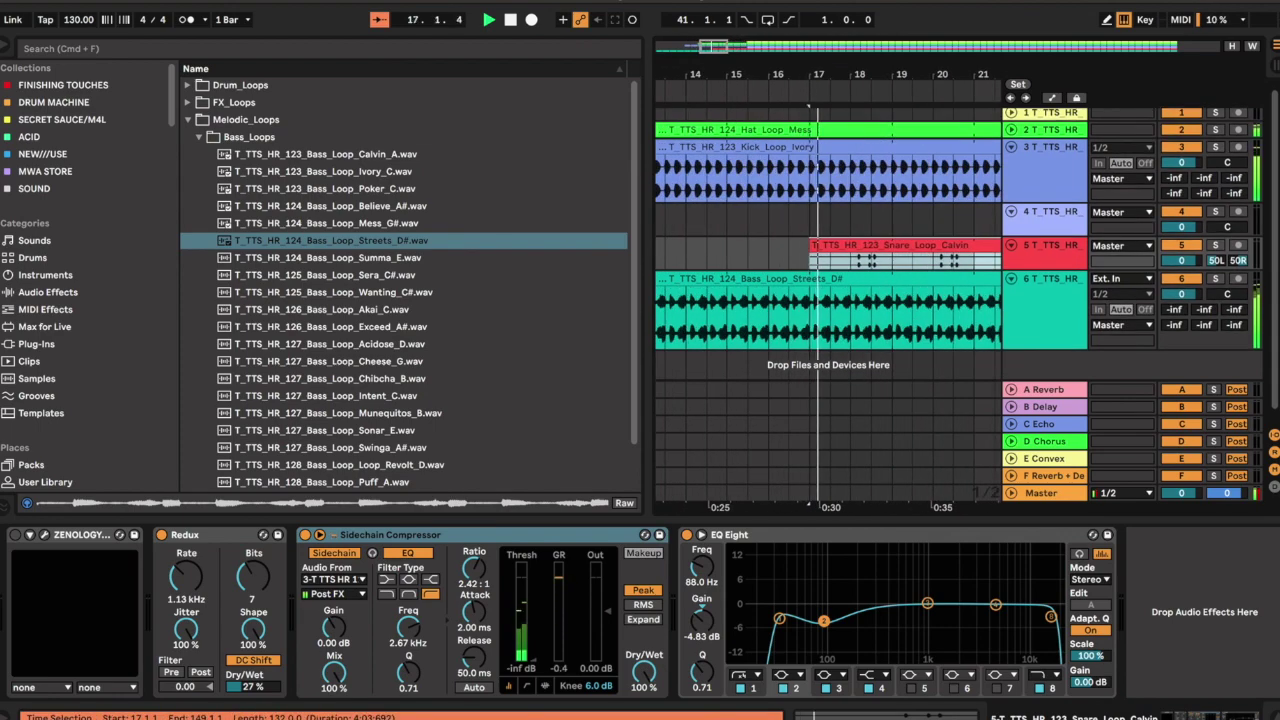
key(minus)
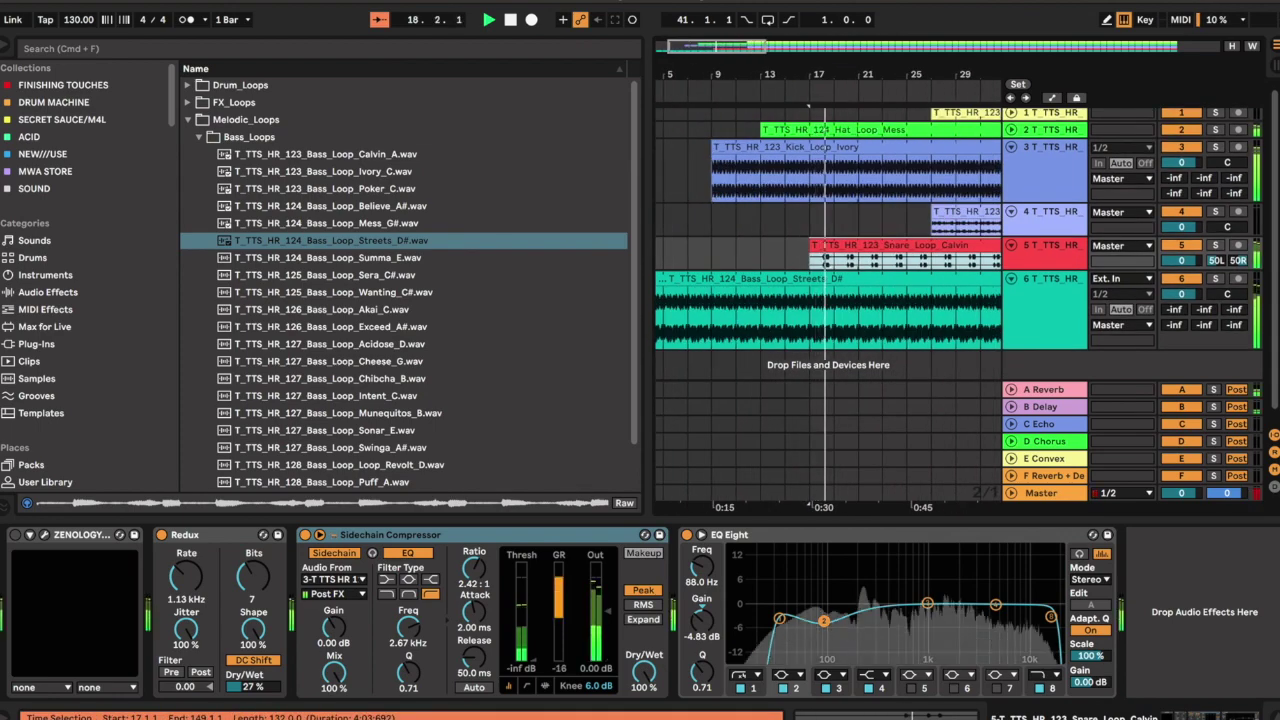
key(plus)
drag(808, 170, 785, 170)
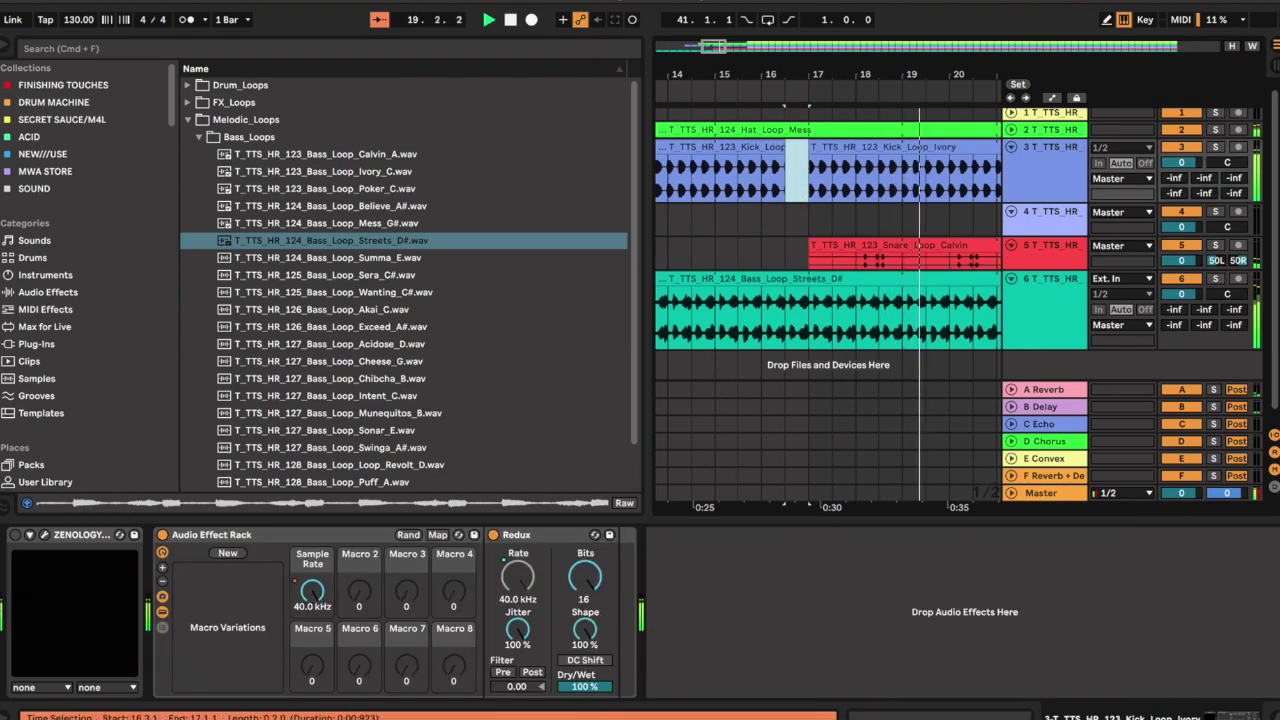
With the browser hidden, set the snare track's Redux rate to 40.0 kHz and its EQ Eight high-cut filter to 5.62 kHz.
key(minus)
key(minus)
click(1055, 305)
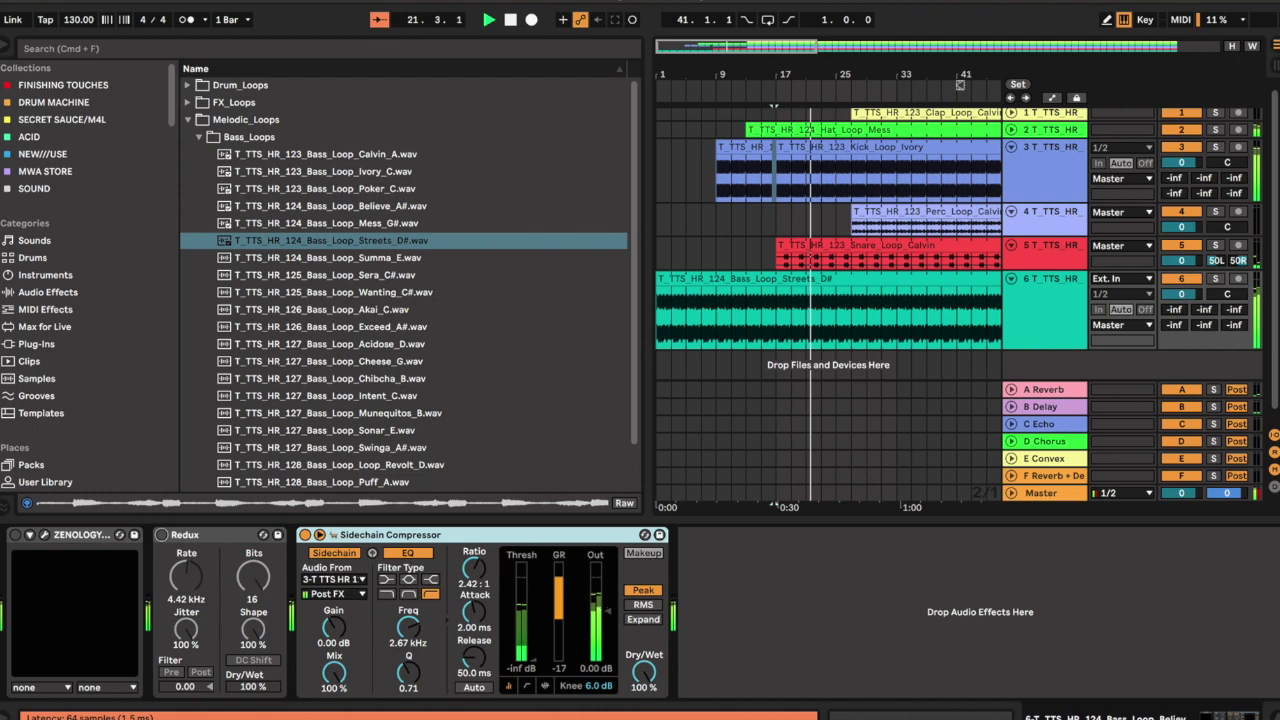
key(super+alt+b)
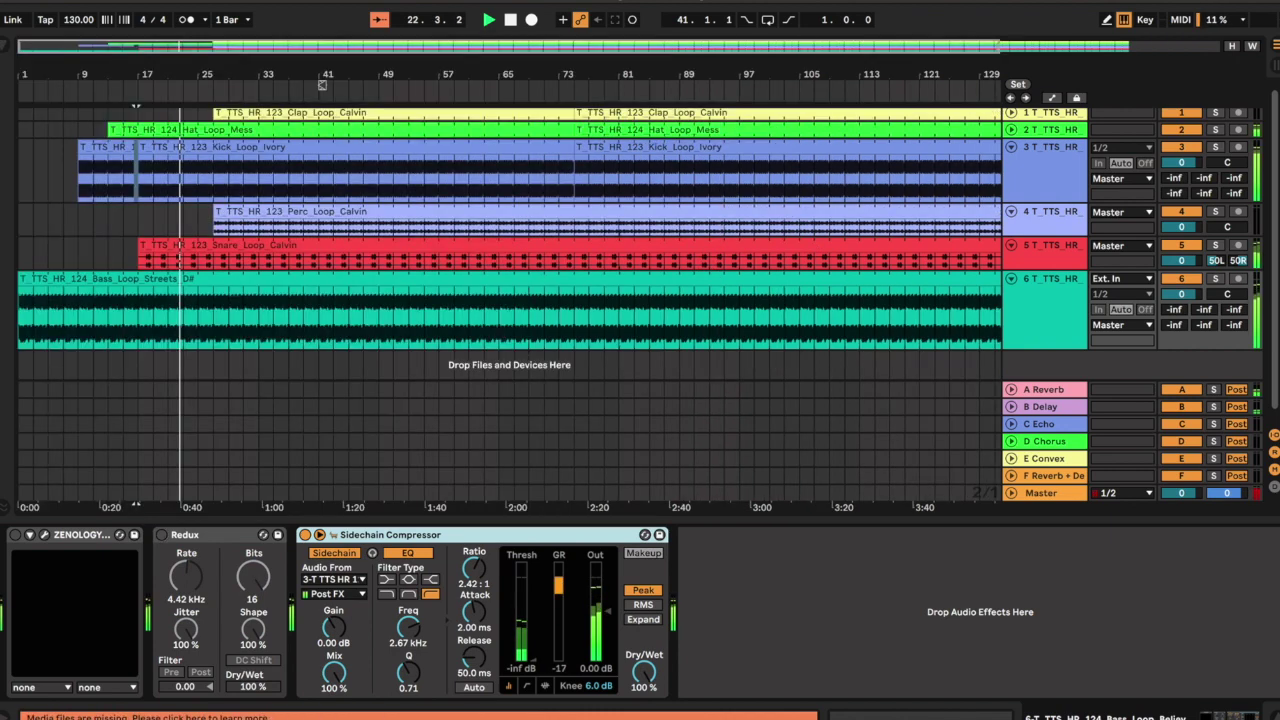
click(1050, 250)
drag(1050, 616, 999, 617)
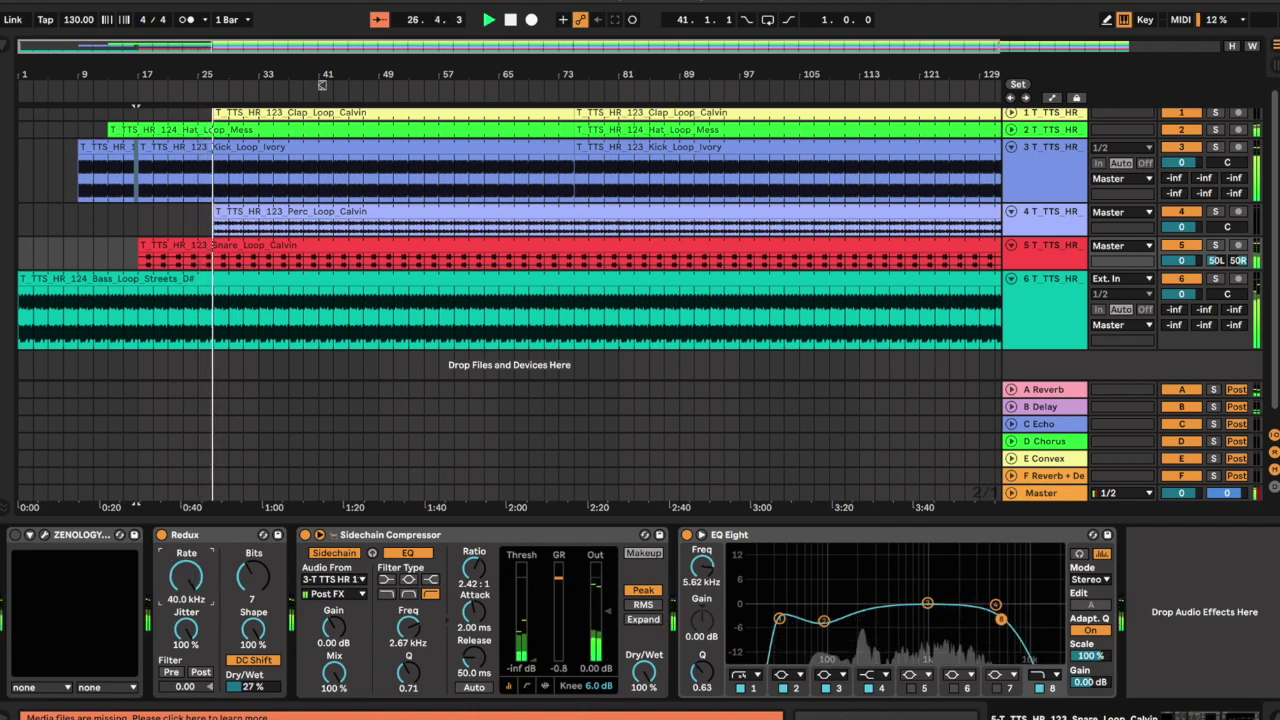
Trim the start of the perc clip so that it enters at bar 77.
drag(214, 215, 514, 215)
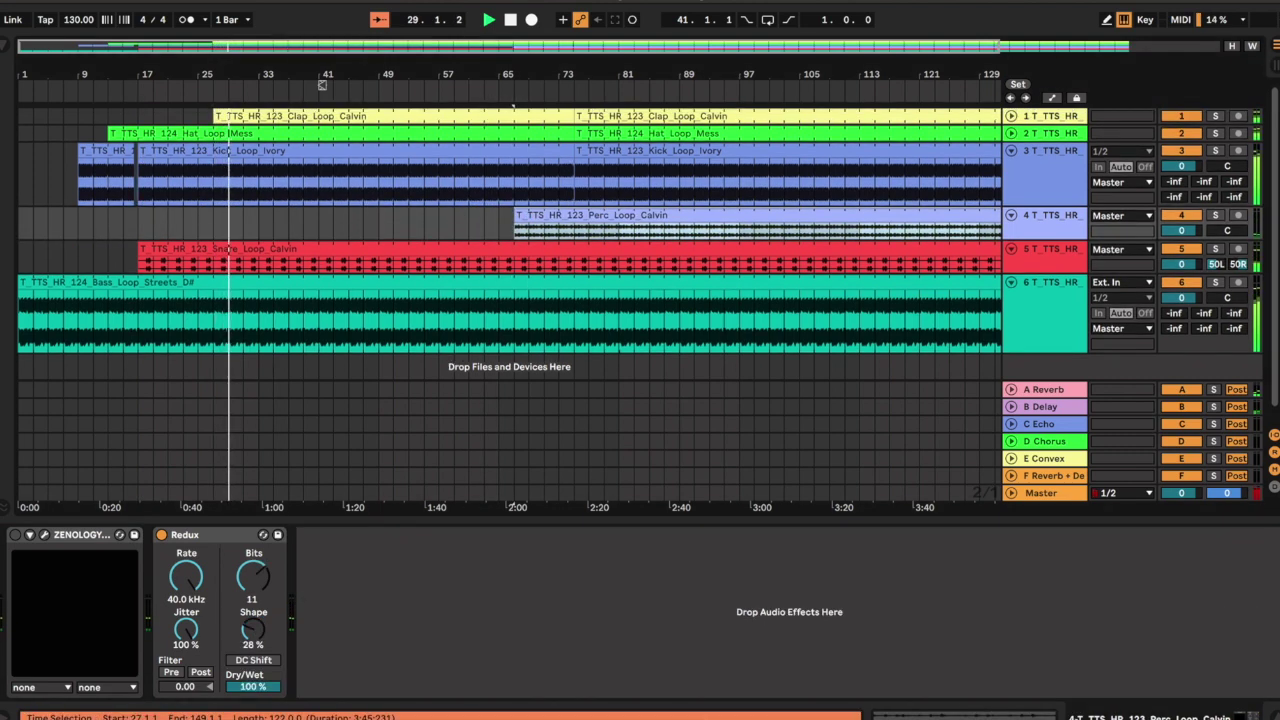
drag(530, 214, 589, 214)
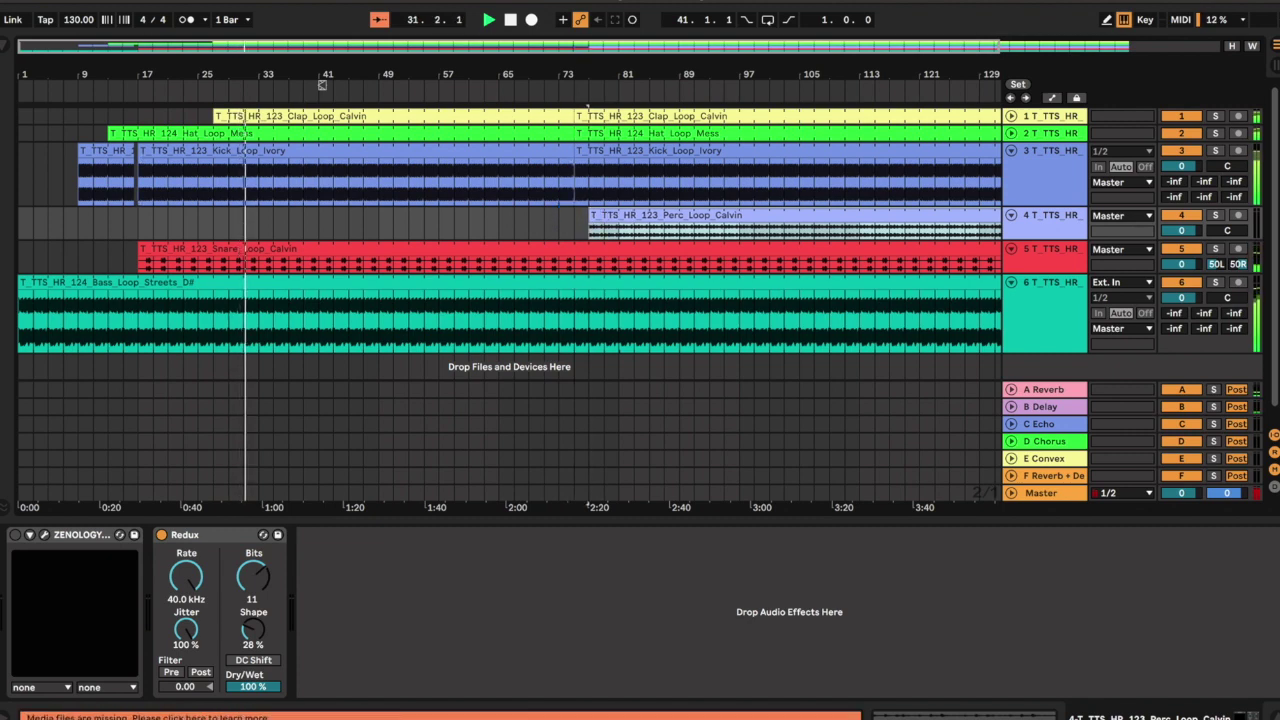
click(210, 534)
Examine the device chains of the snare, clap, hat and kick tracks and the options of the kick rack's Sample Rate macro.
click(80, 256)
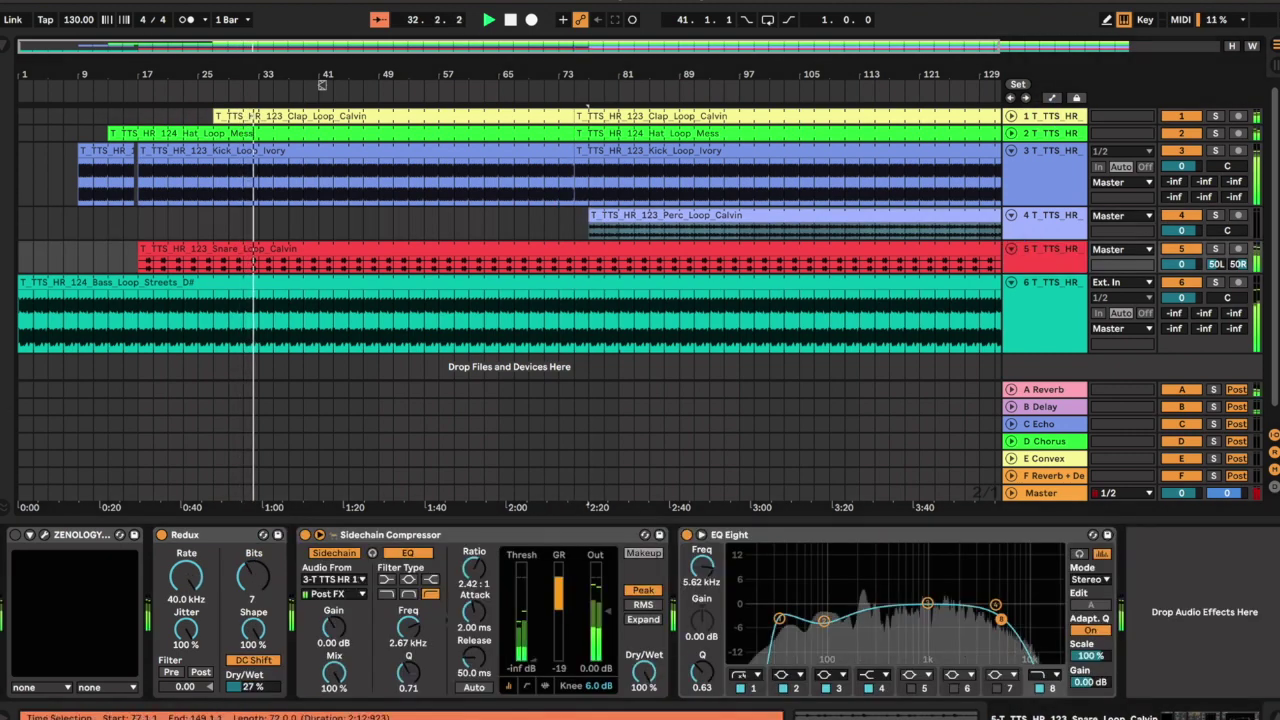
key(ctrl+z)
key(ctrl+z)
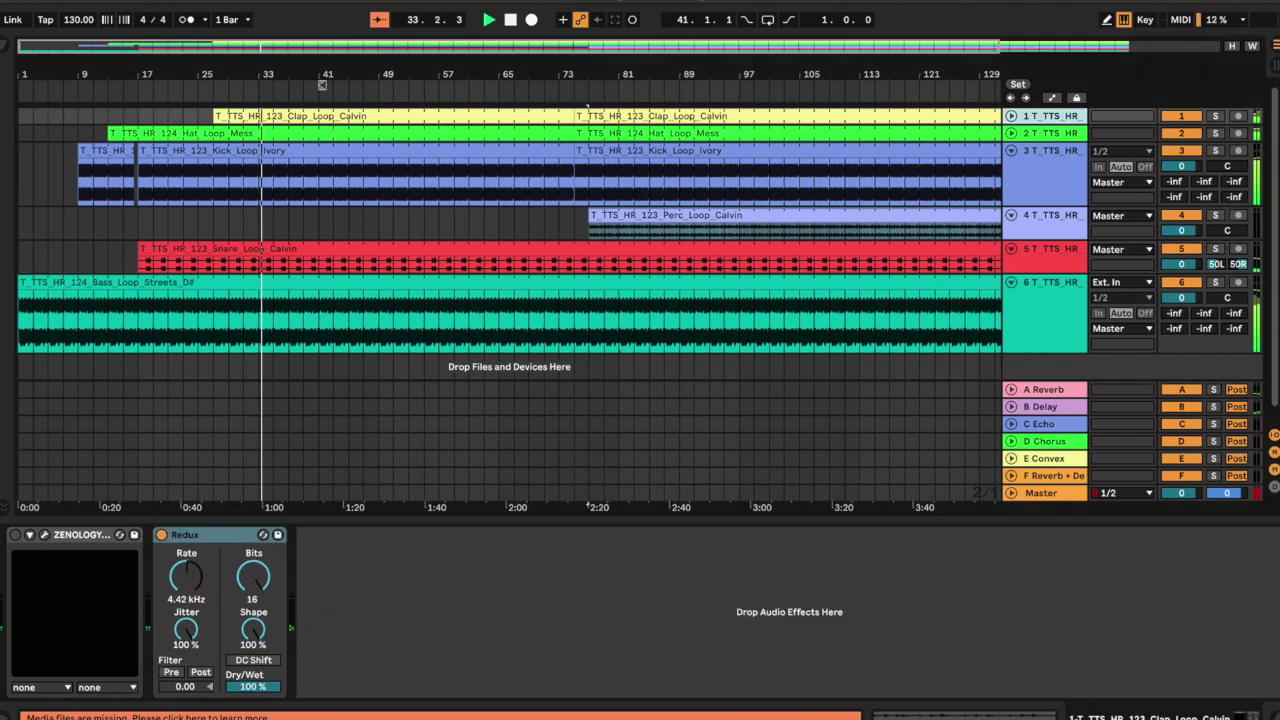
key(ctrl+shift+z)
click(1030, 160)
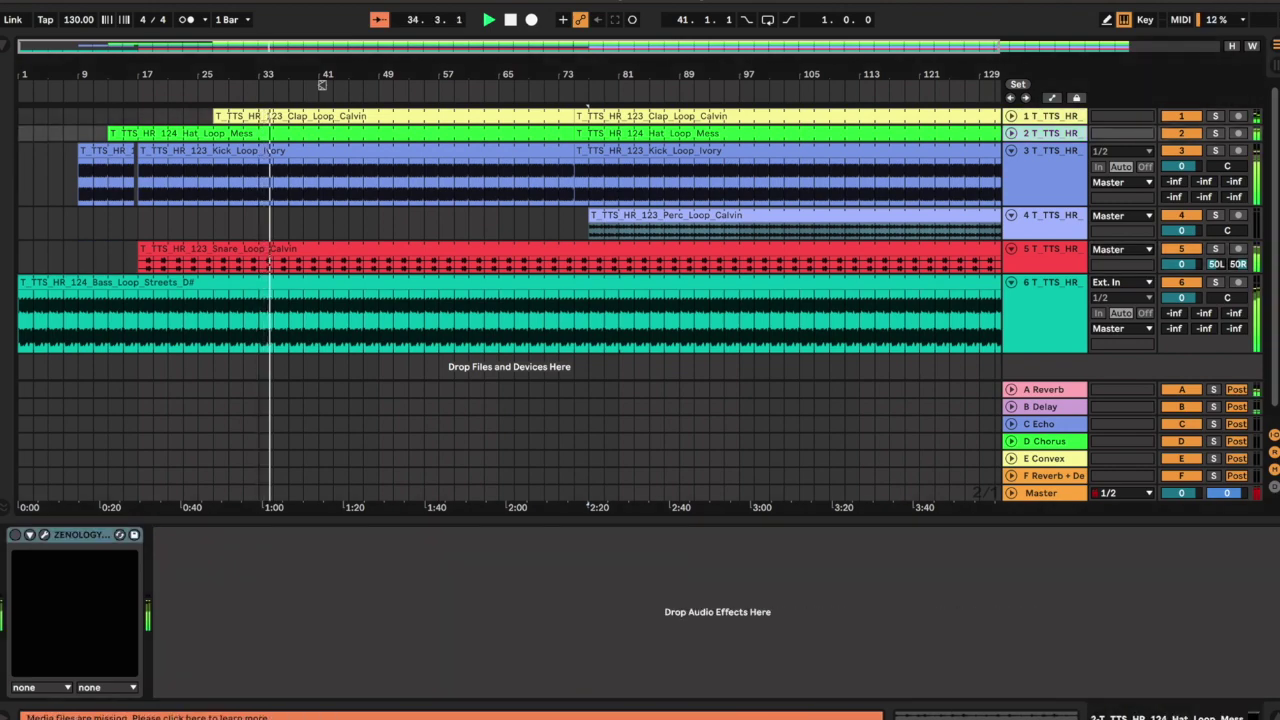
right_click(314, 592)
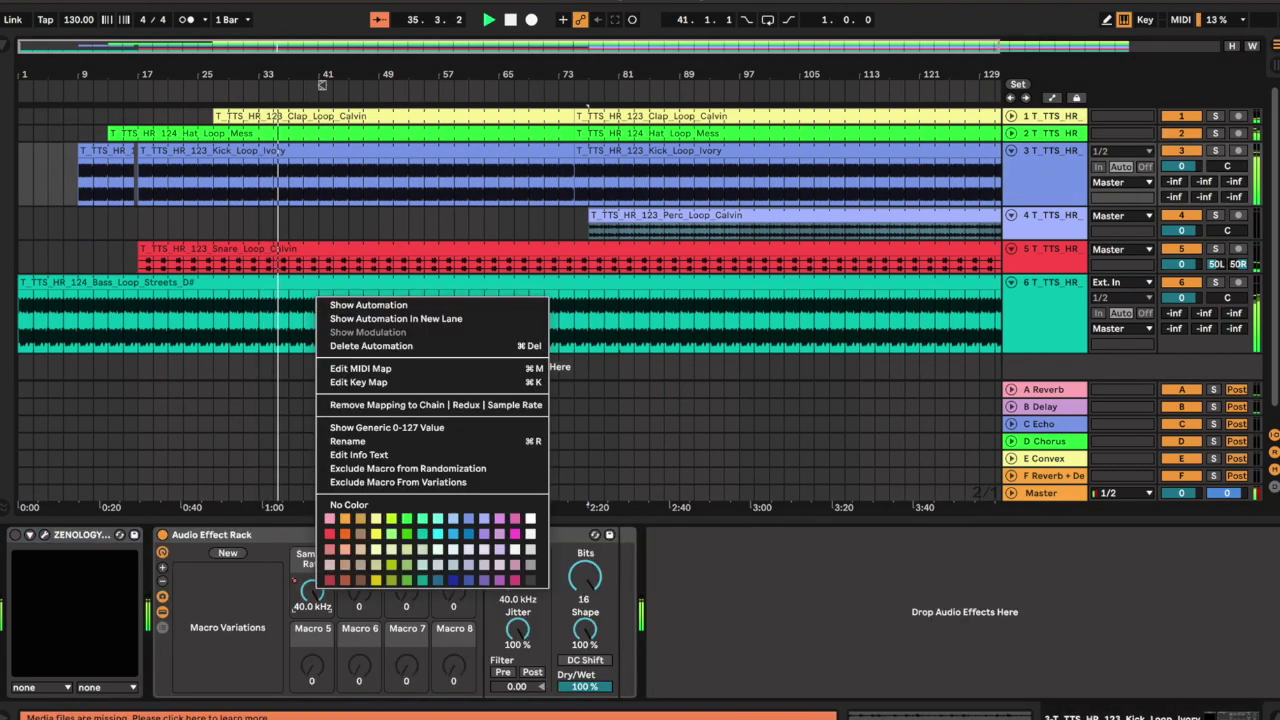
key(Escape)
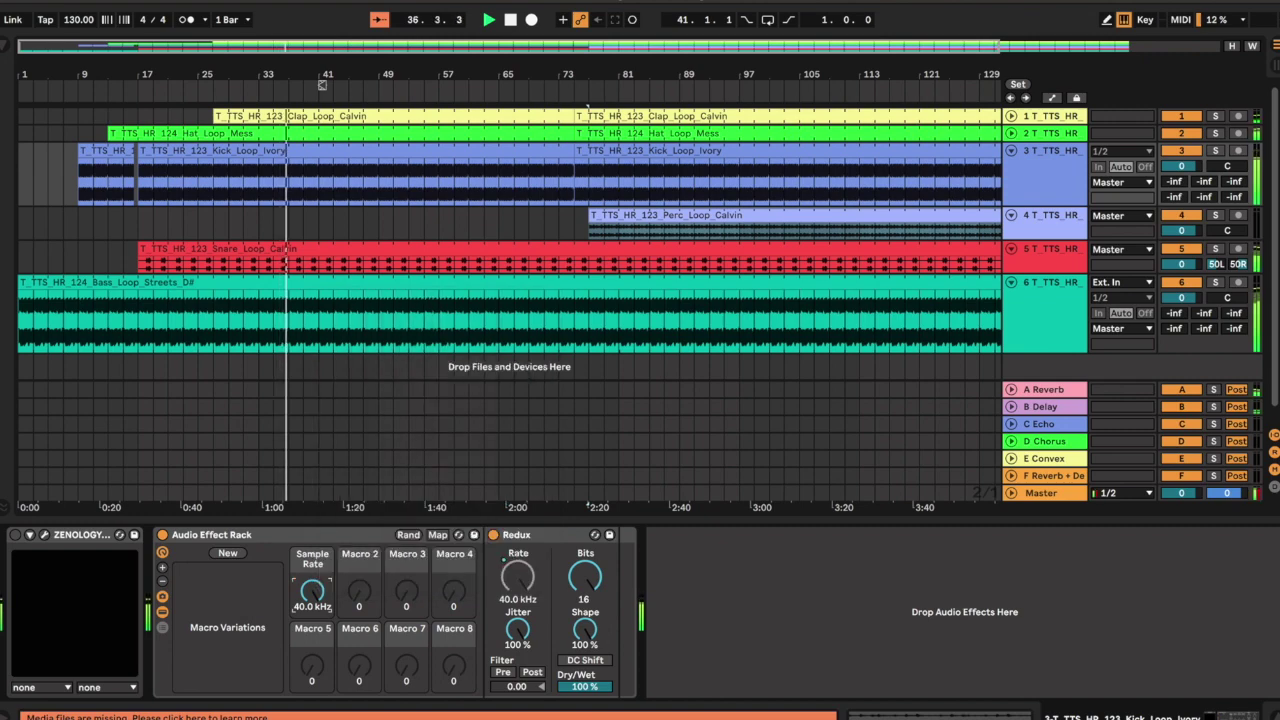
Copy the snare track's Sidechain Compressor onto the clap and hat tracks.
click(1045, 258)
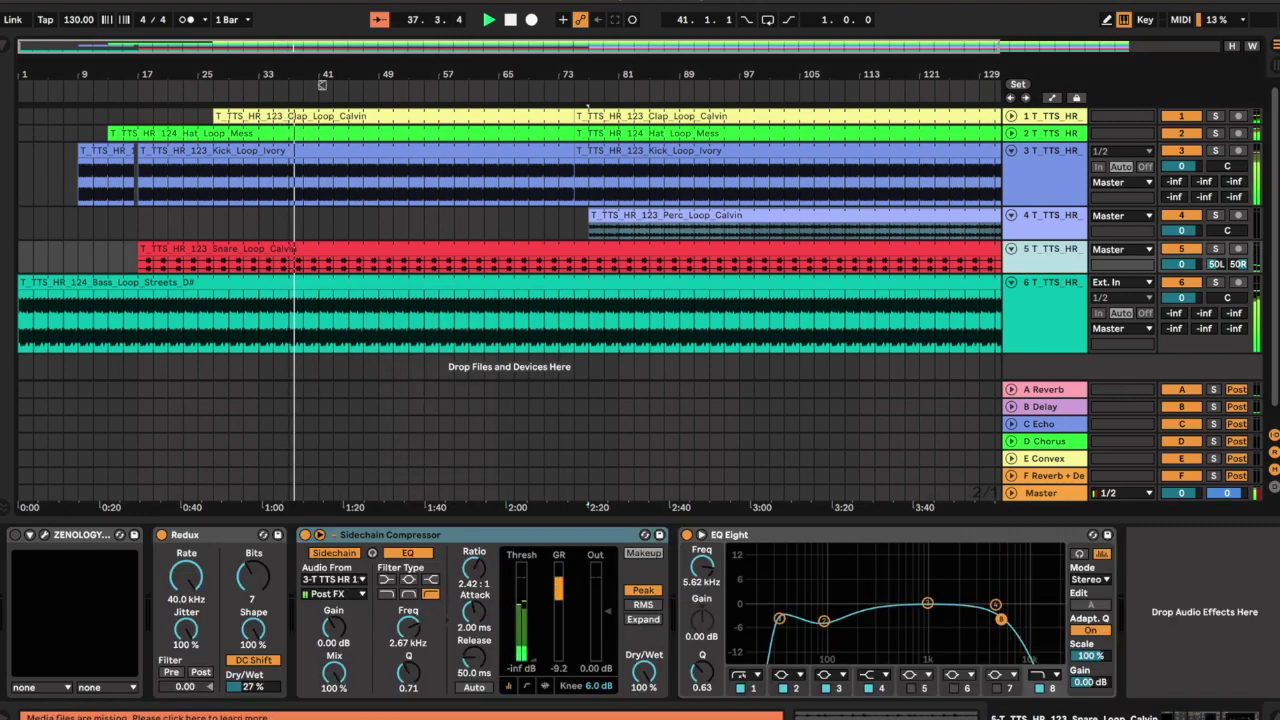
click(335, 535)
key(ctrl+z)
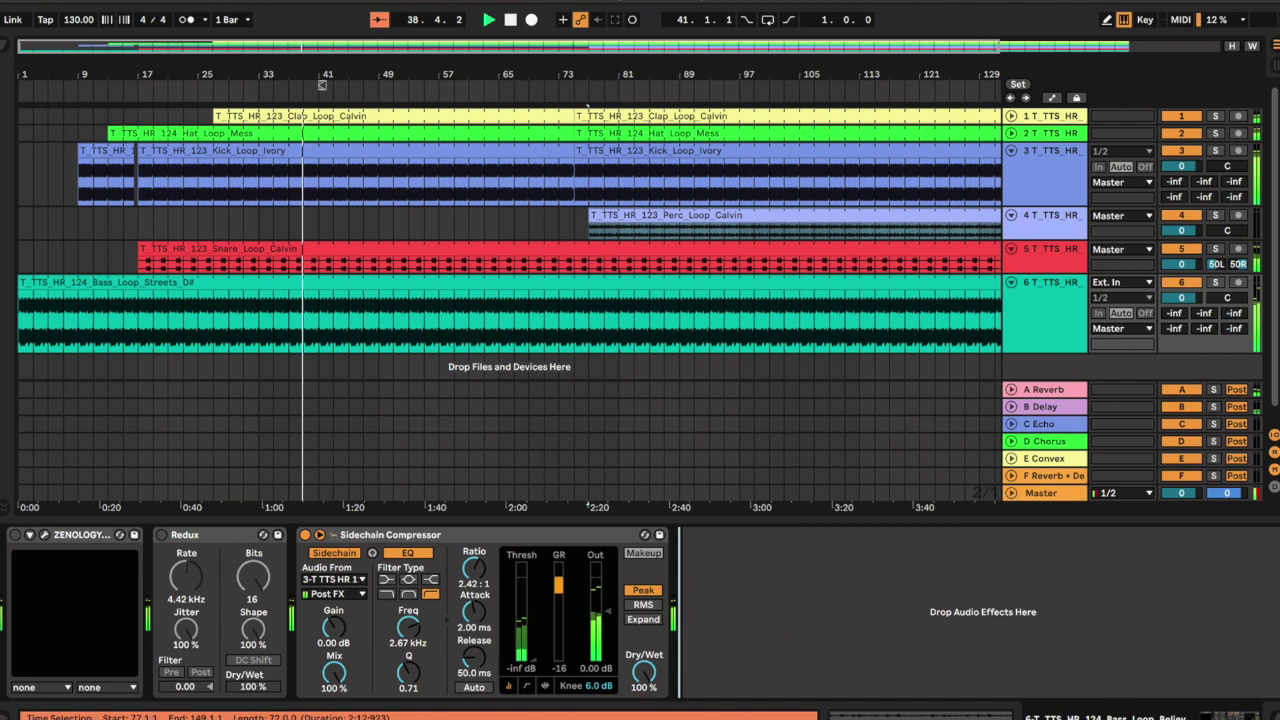
key(ctrl+z)
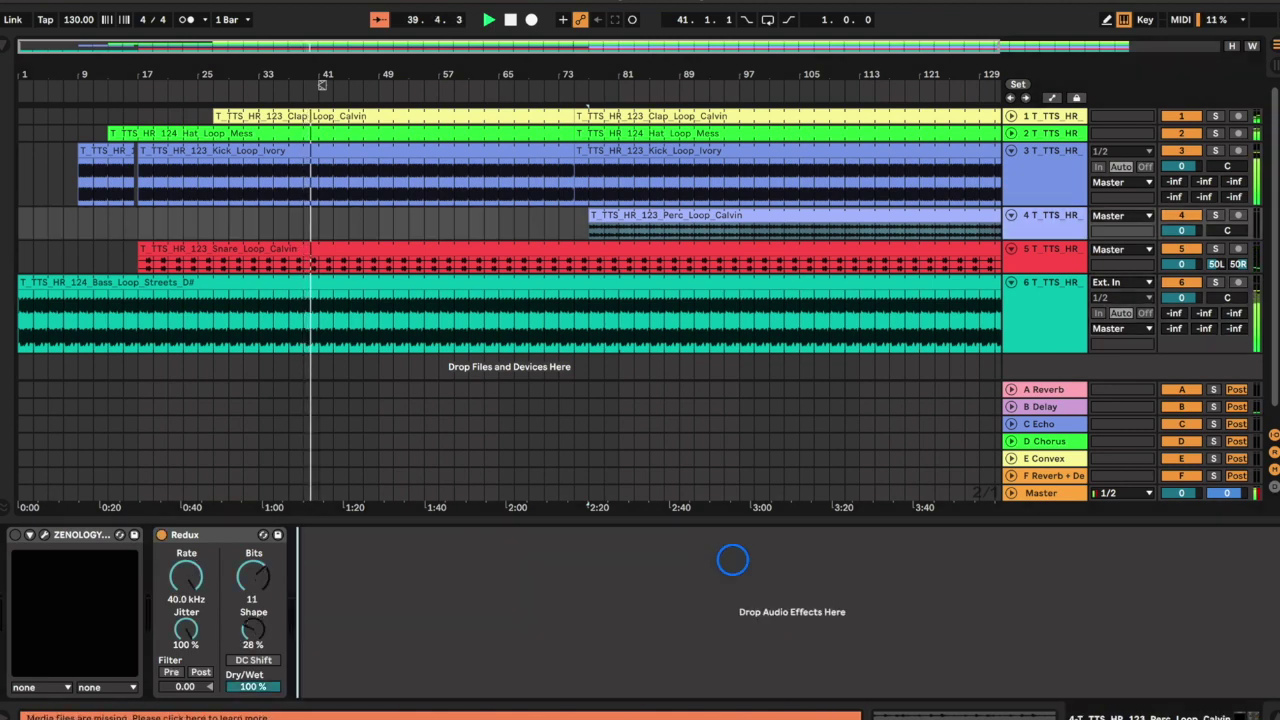
key(ctrl+shift+z)
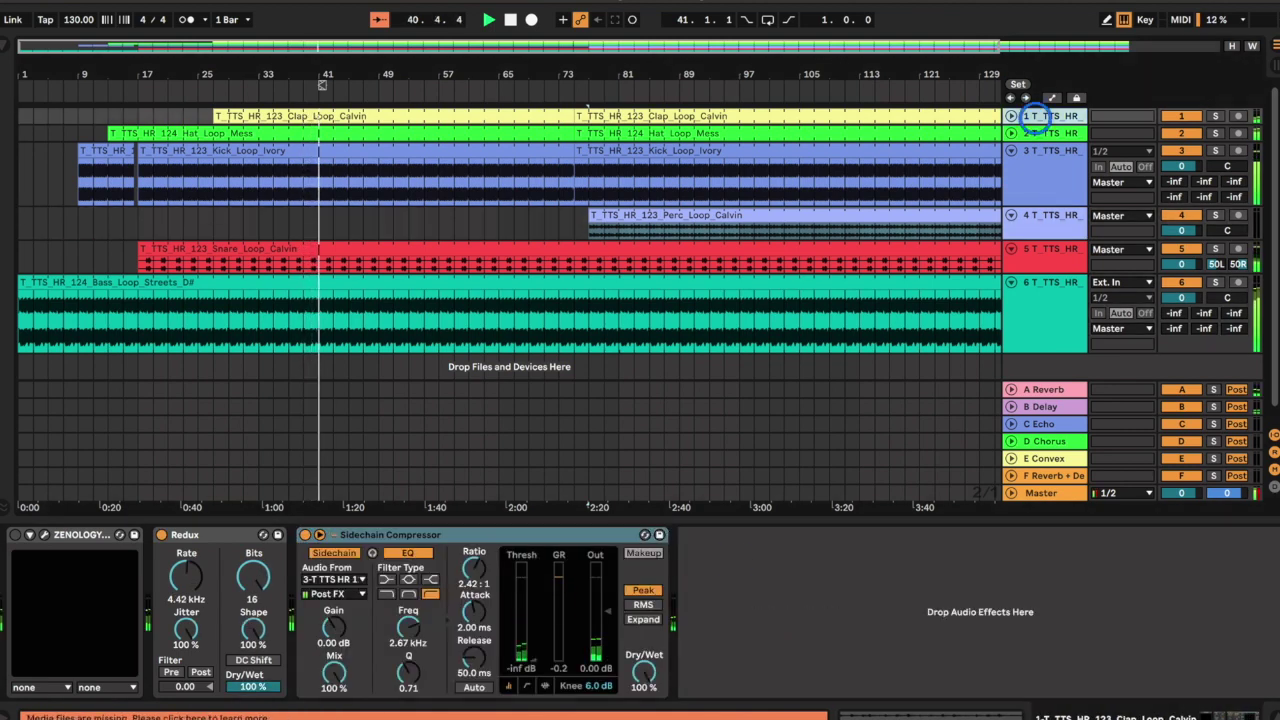
key(ctrl+z)
key(ctrl+z)
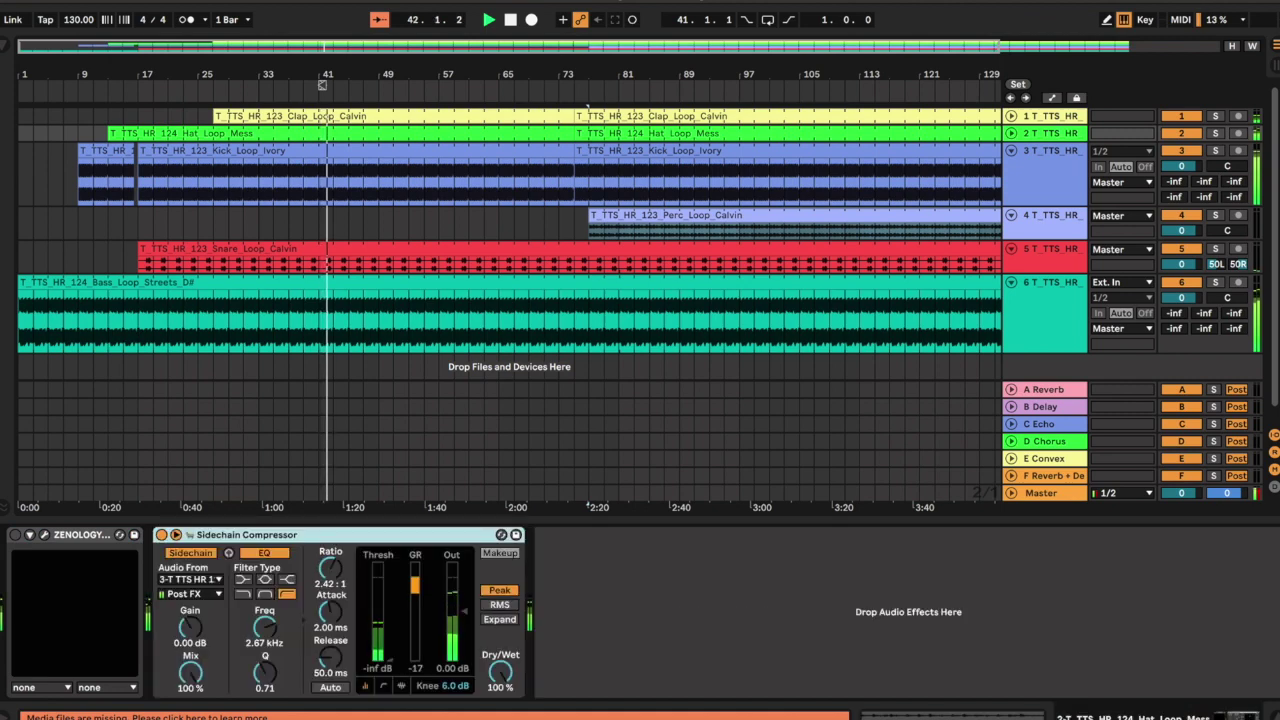
Lower the dry/wet of the hat track's Sidechain Compressor to about 11 % and save the set.
drag(500, 672, 500, 707)
key(ctrl+s)
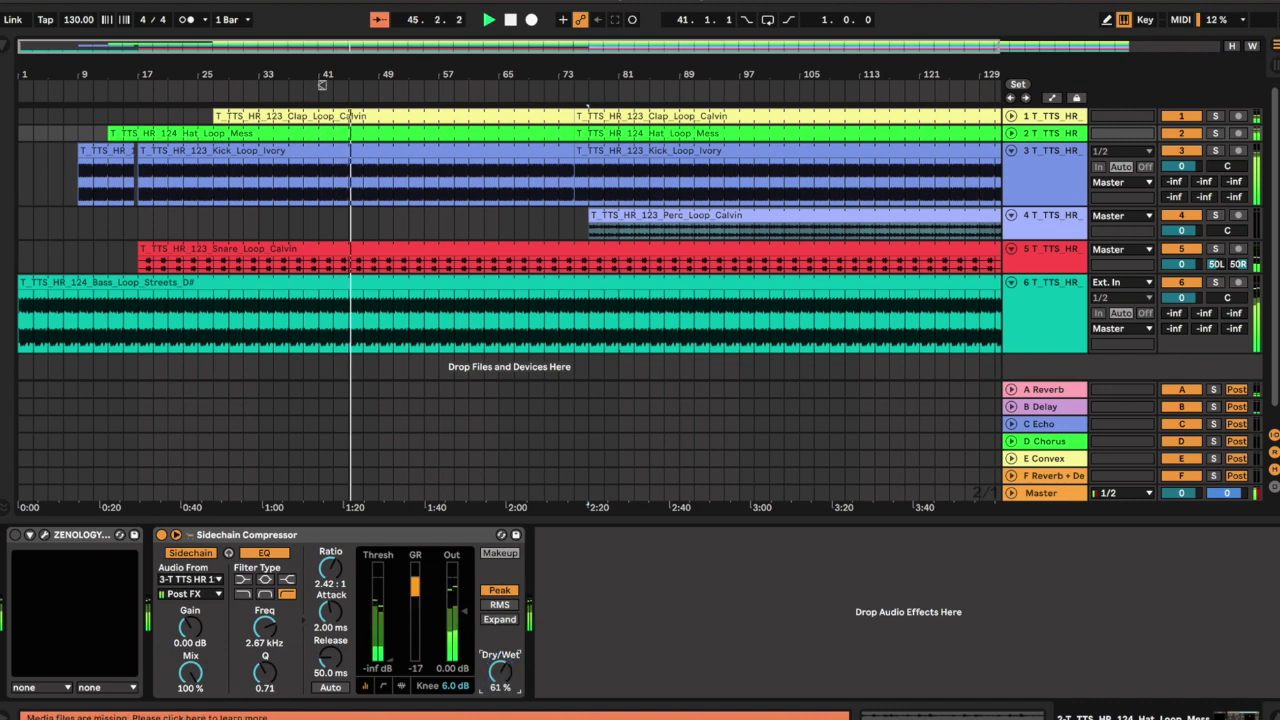
drag(500, 672, 500, 700)
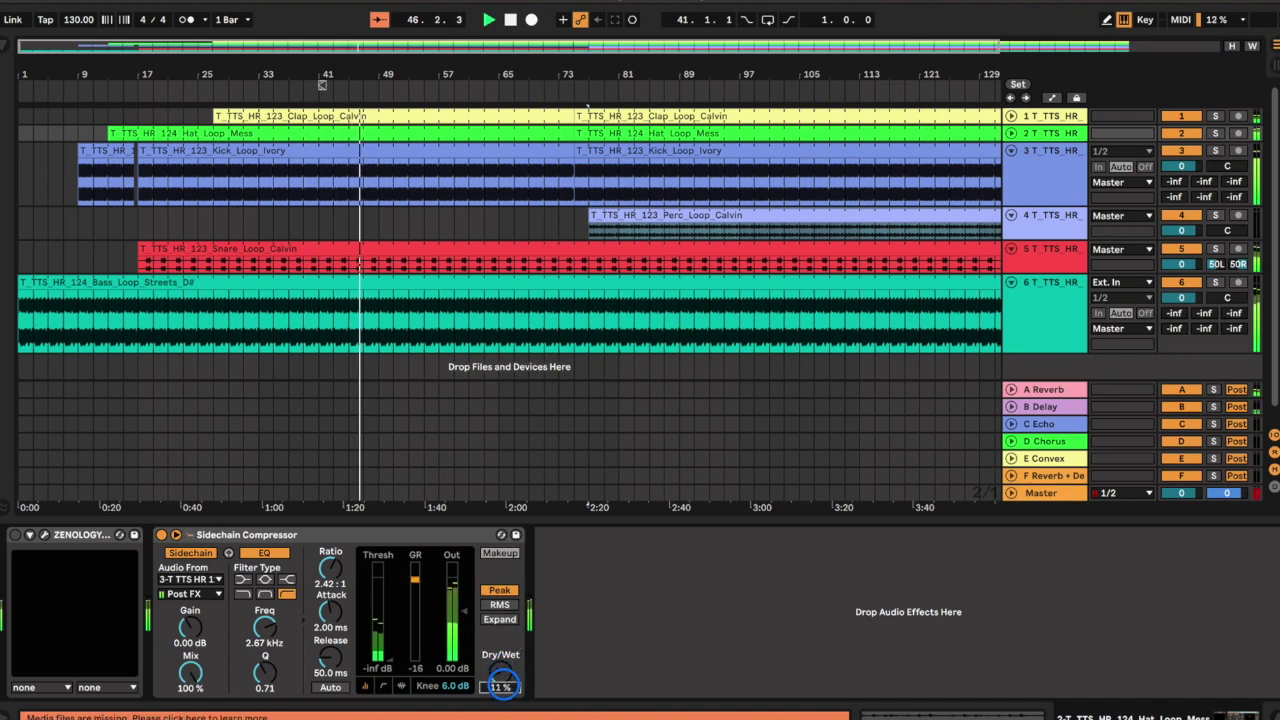
Hide the device view and delete the kick clip's section from bar 49 to bar 65.
key(ctrl+alt+l)
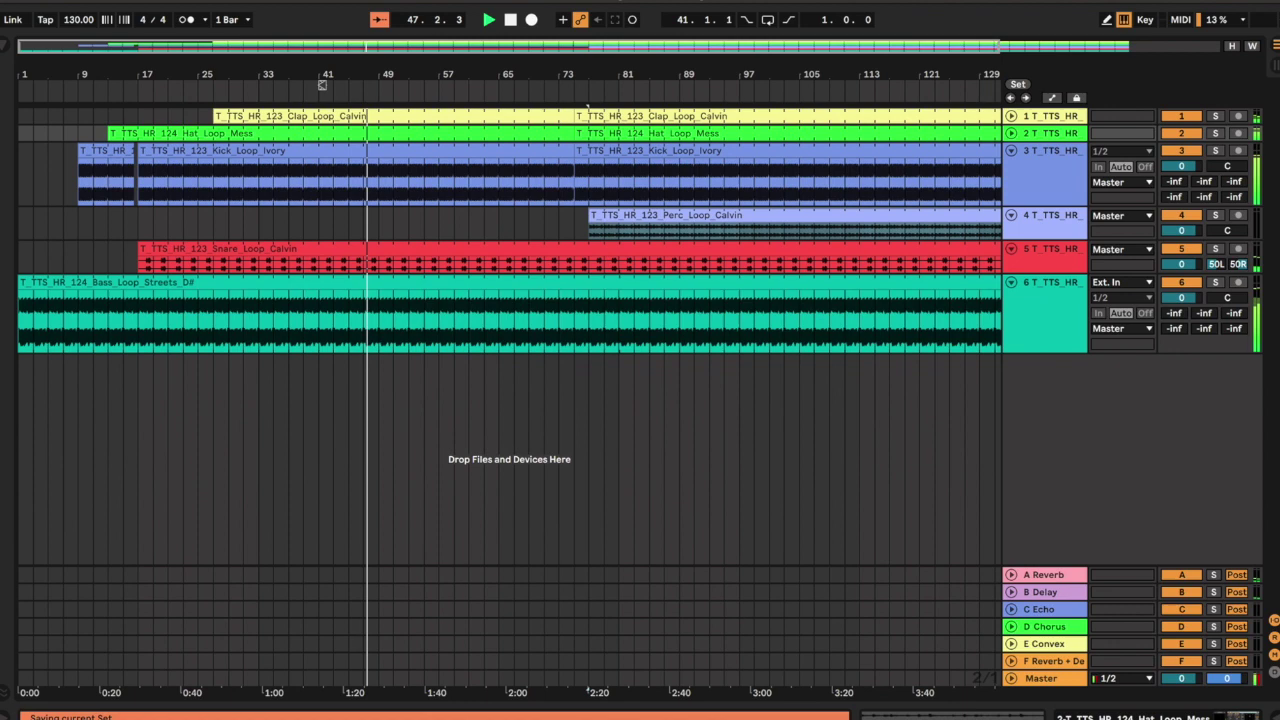
click(377, 165)
drag(377, 165, 498, 165)
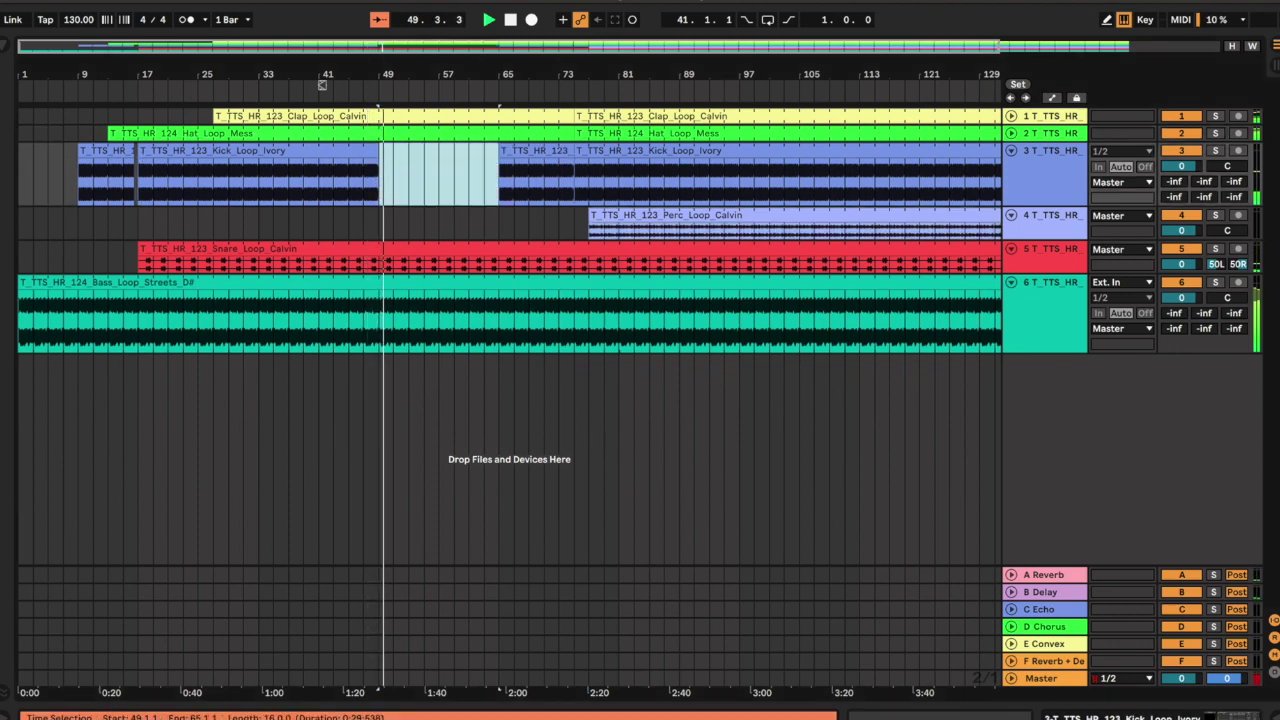
click(438, 175)
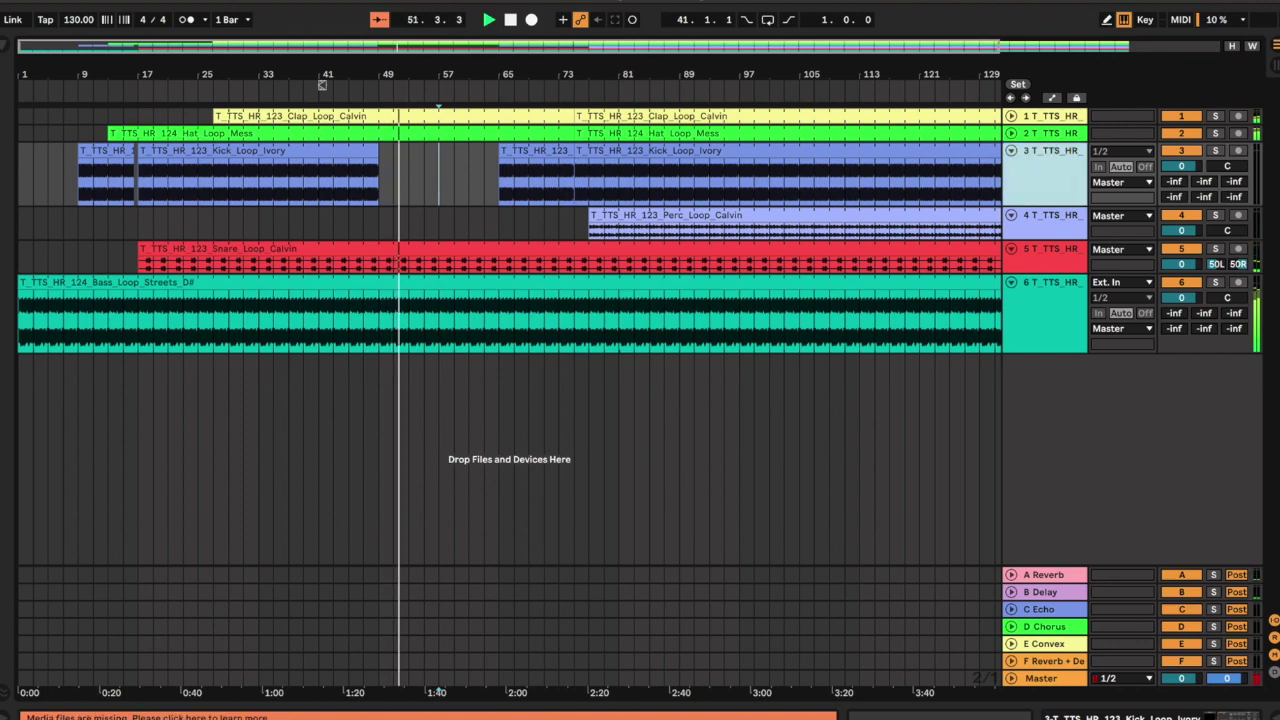
key(ctrl+d)
key(minus)
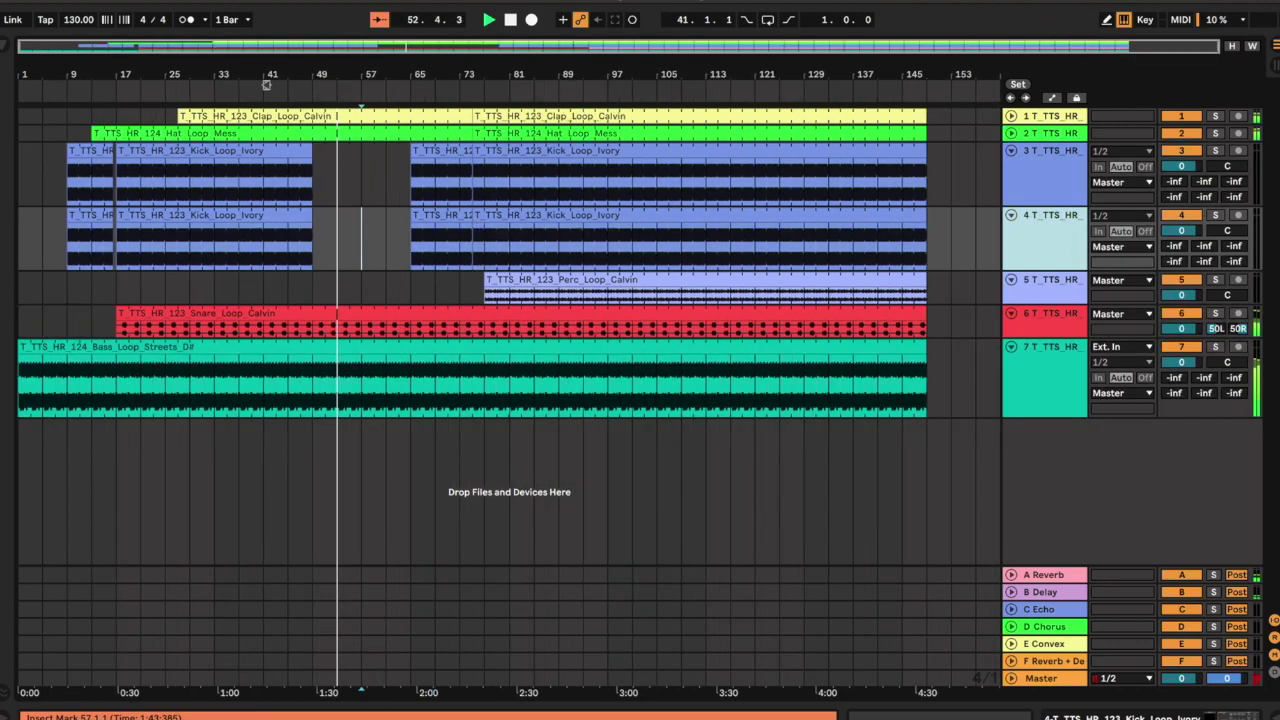
key(ctrl+a)
key(Delete)
click(1011, 215)
key(Right)
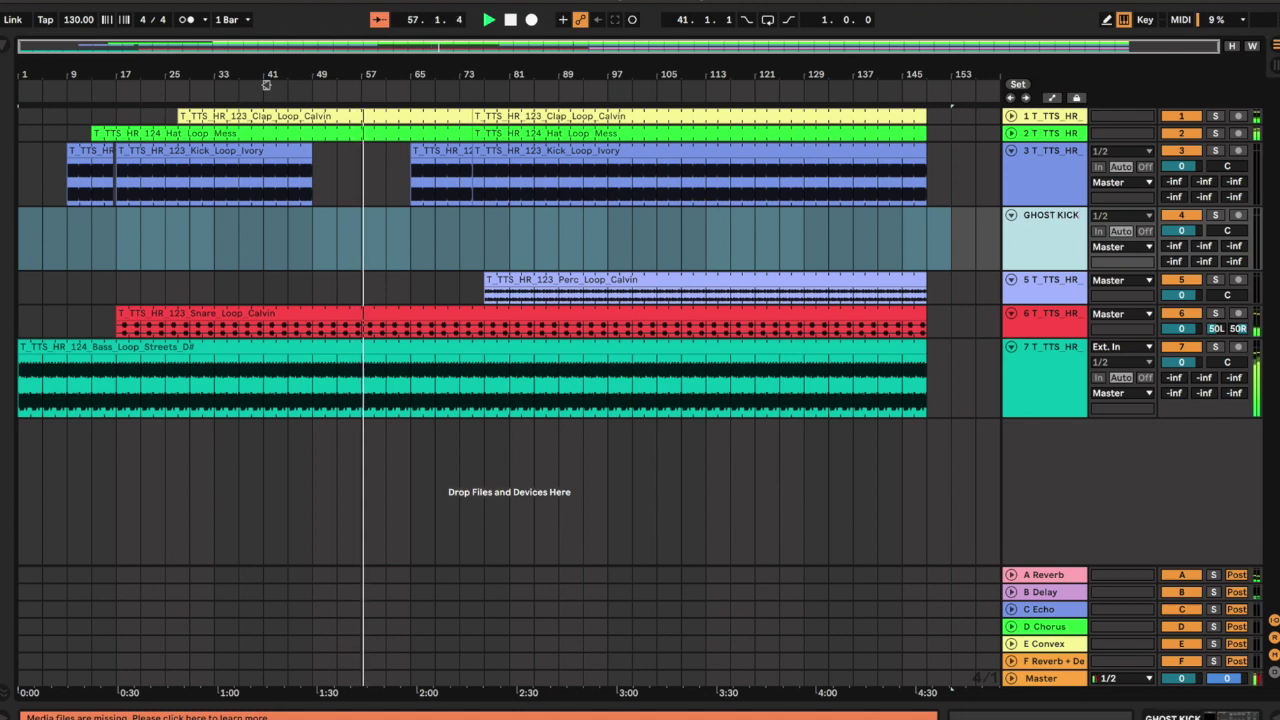
click(40, 218)
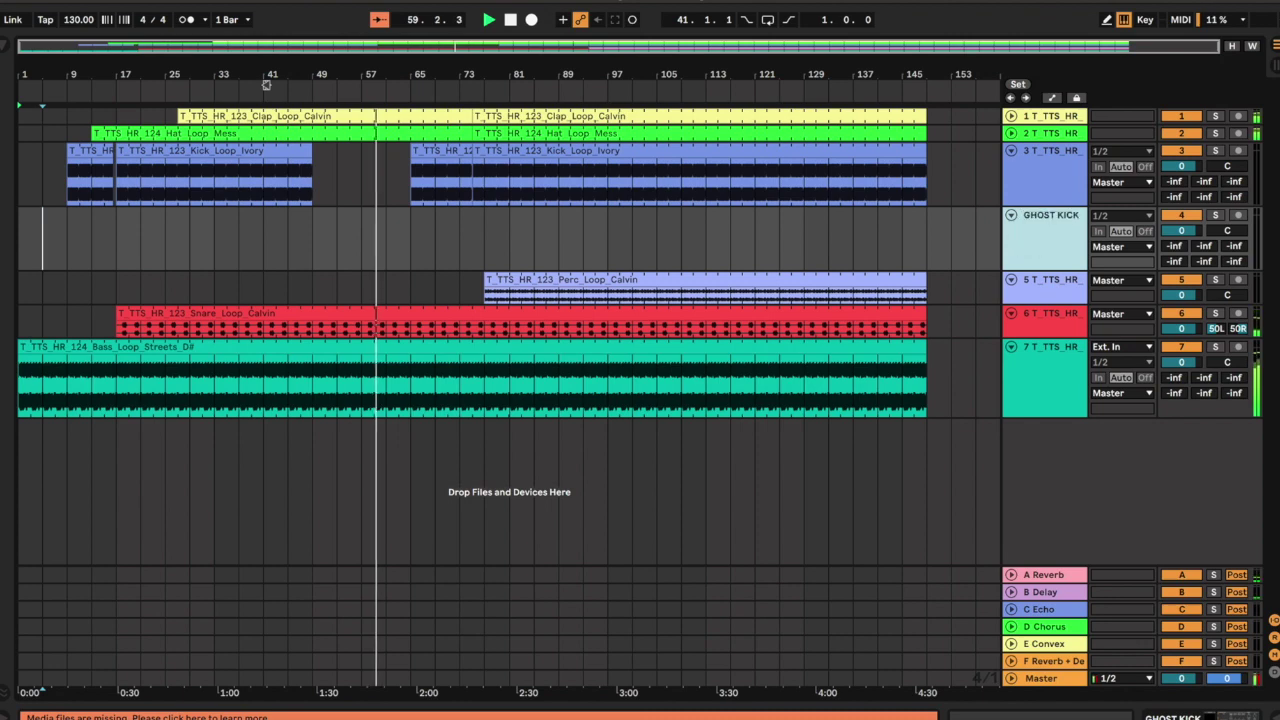
key(Delete)
Insert a new MIDI track directly below the kick track and name it GHOST KICK.
right_click(1025, 178)
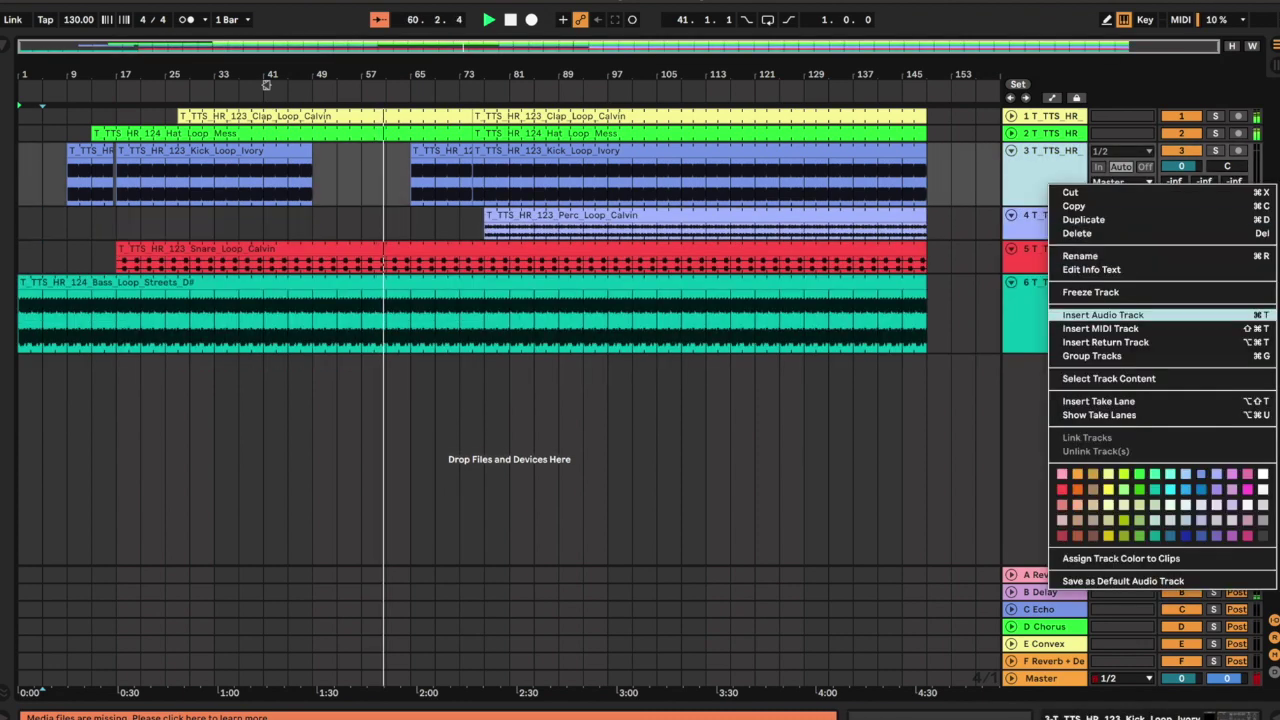
click(1100, 331)
key(ctrl+z)
key(ctrl+z)
key(ctrl+z)
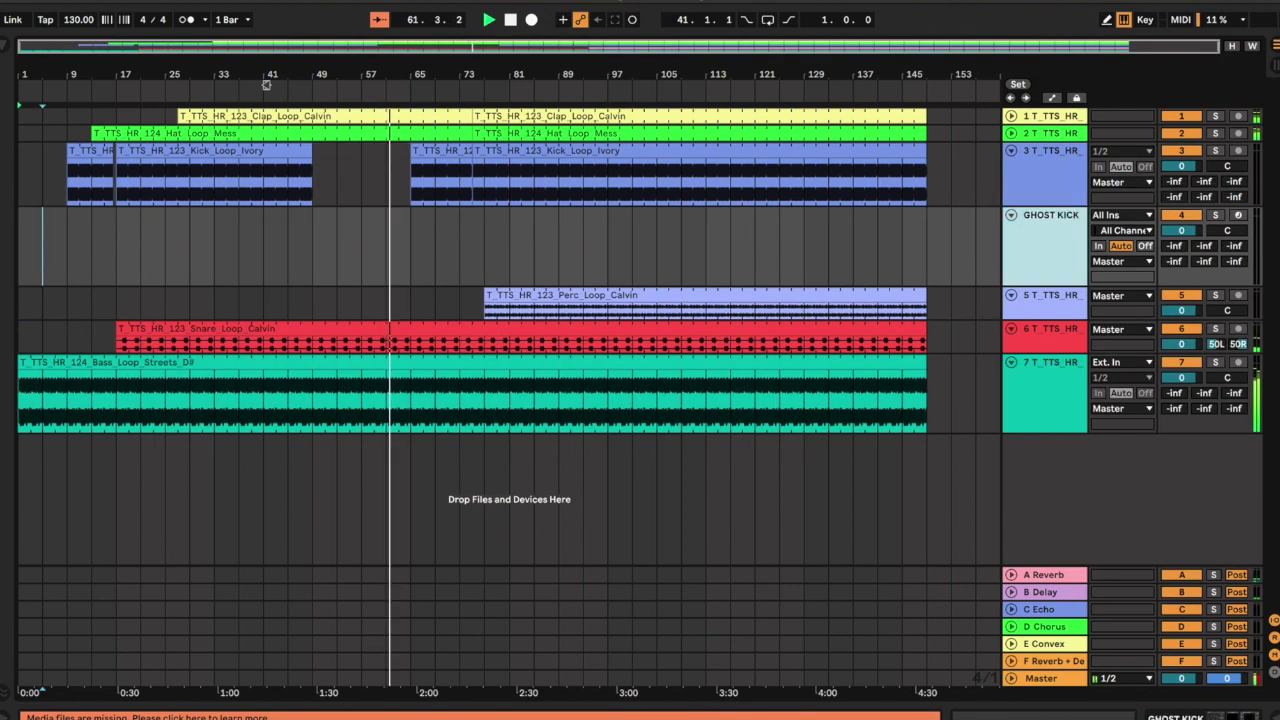
Create an empty MIDI clip on the GHOST KICK track from bar 1 and extend it to bar 149.
key(ctrl+z)
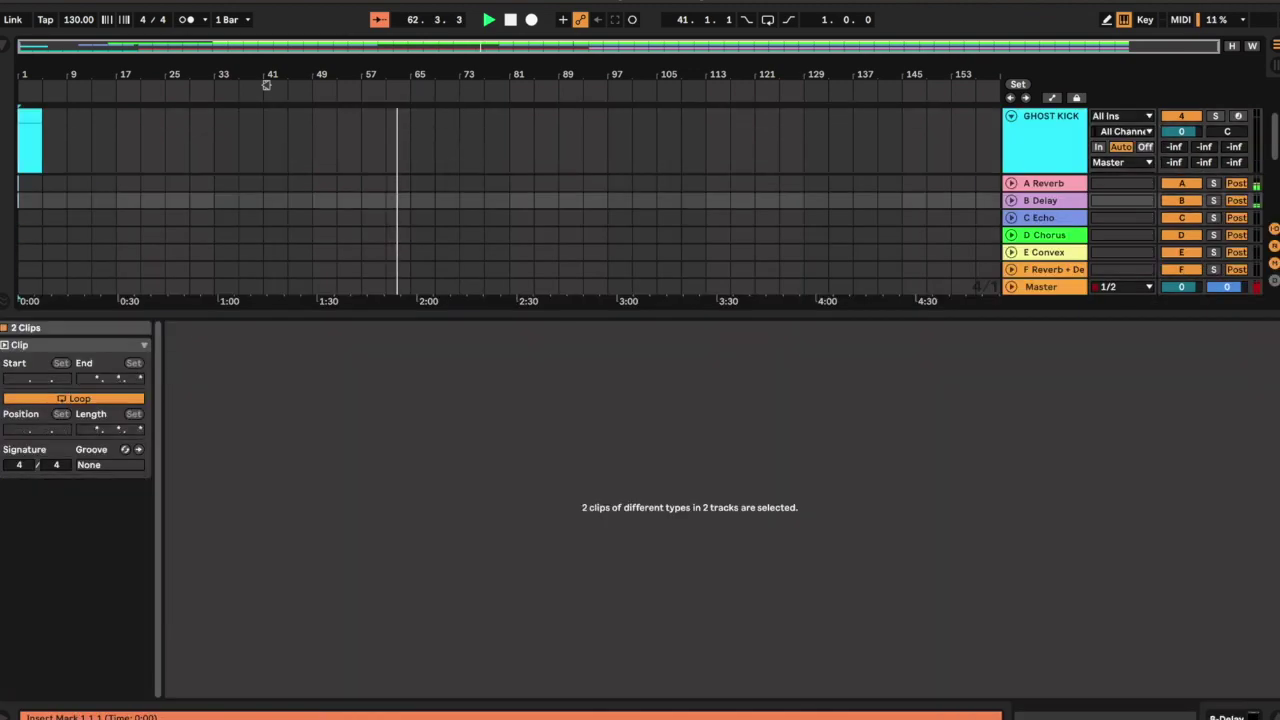
key(ctrl+shift+z)
key(ctrl+shift+z)
click(32, 240)
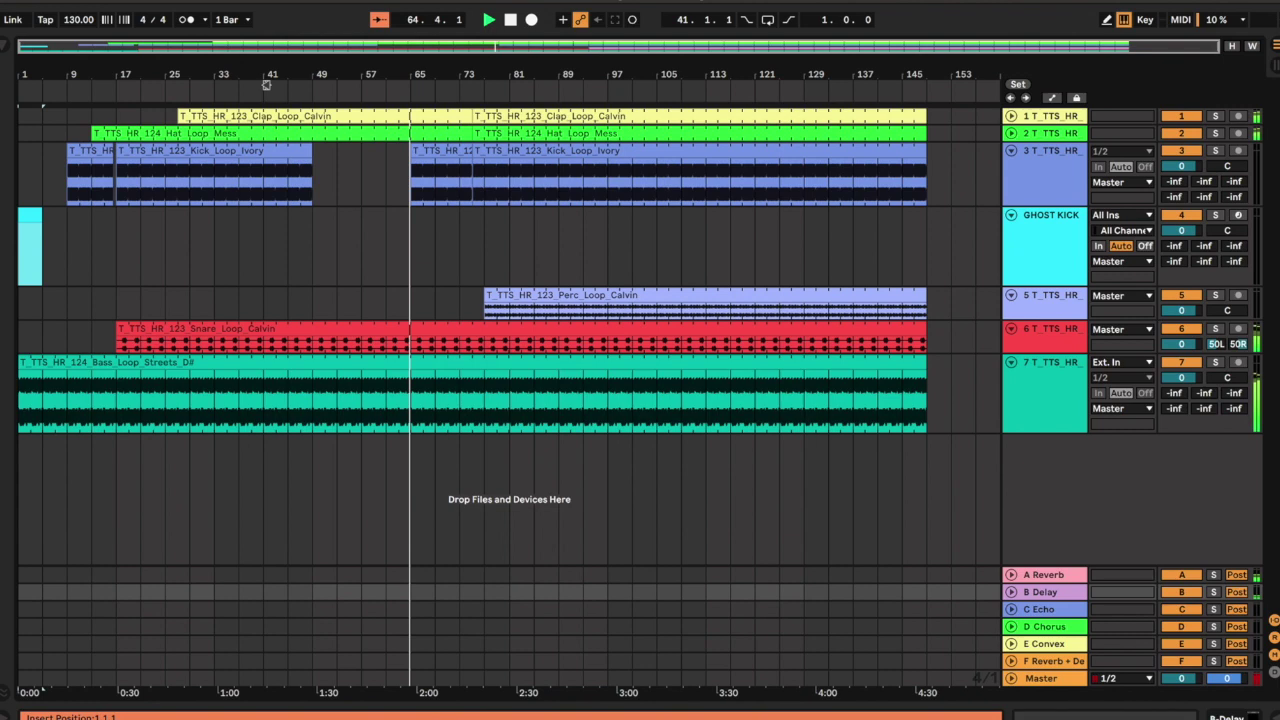
key(ctrl+shift+z)
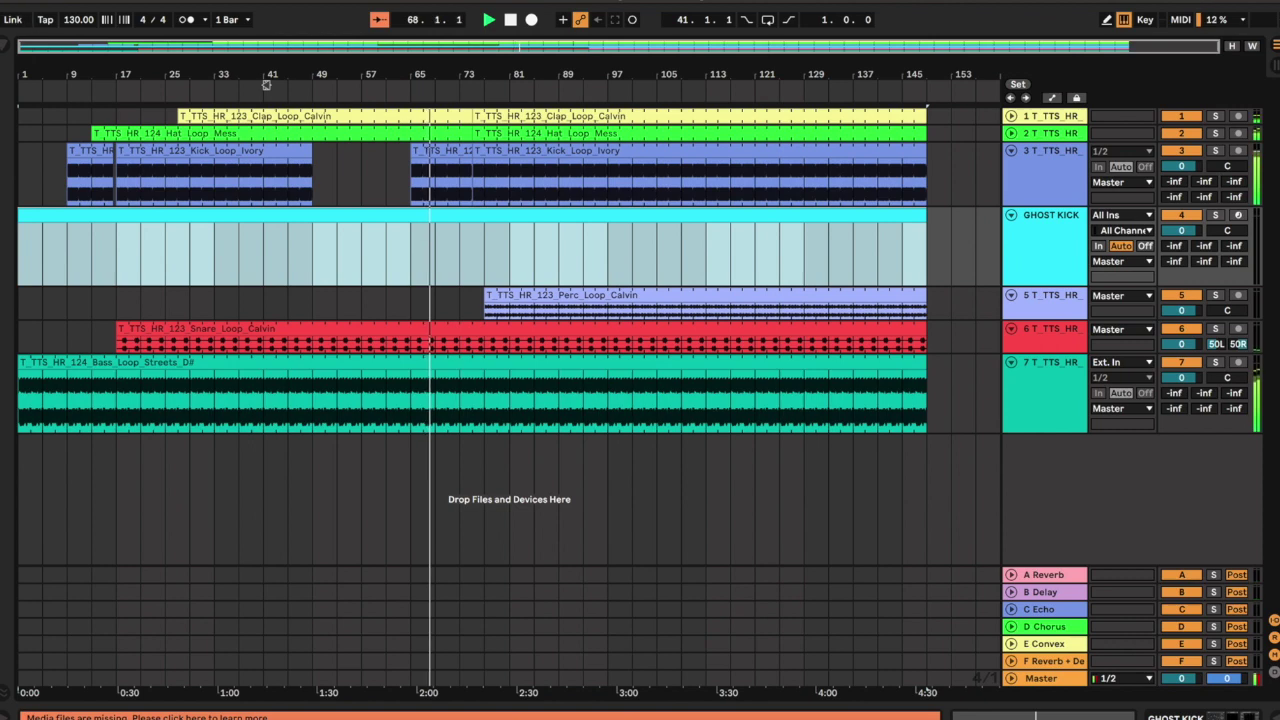
Search the browser for 909, load 909 Core Kit.adg onto the GHOST KICK track and show its clip's notes with the browser hidden.
key(super+alt+b)
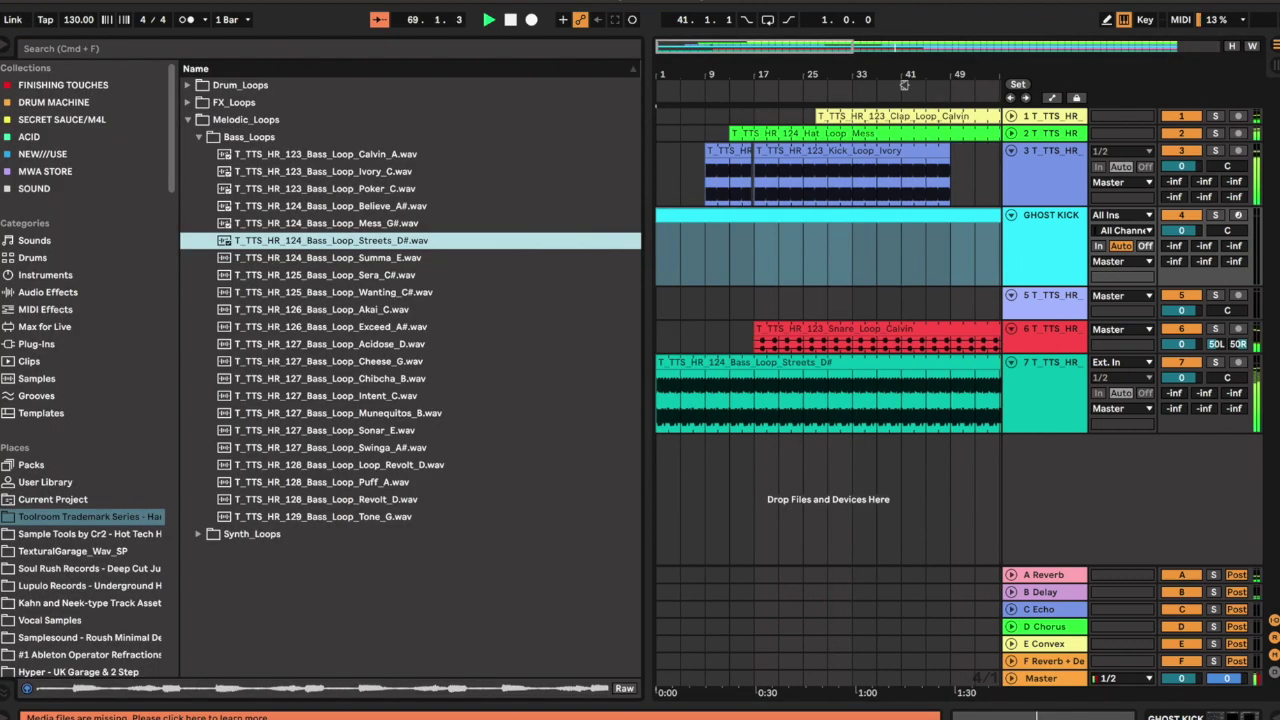
click(47, 48)
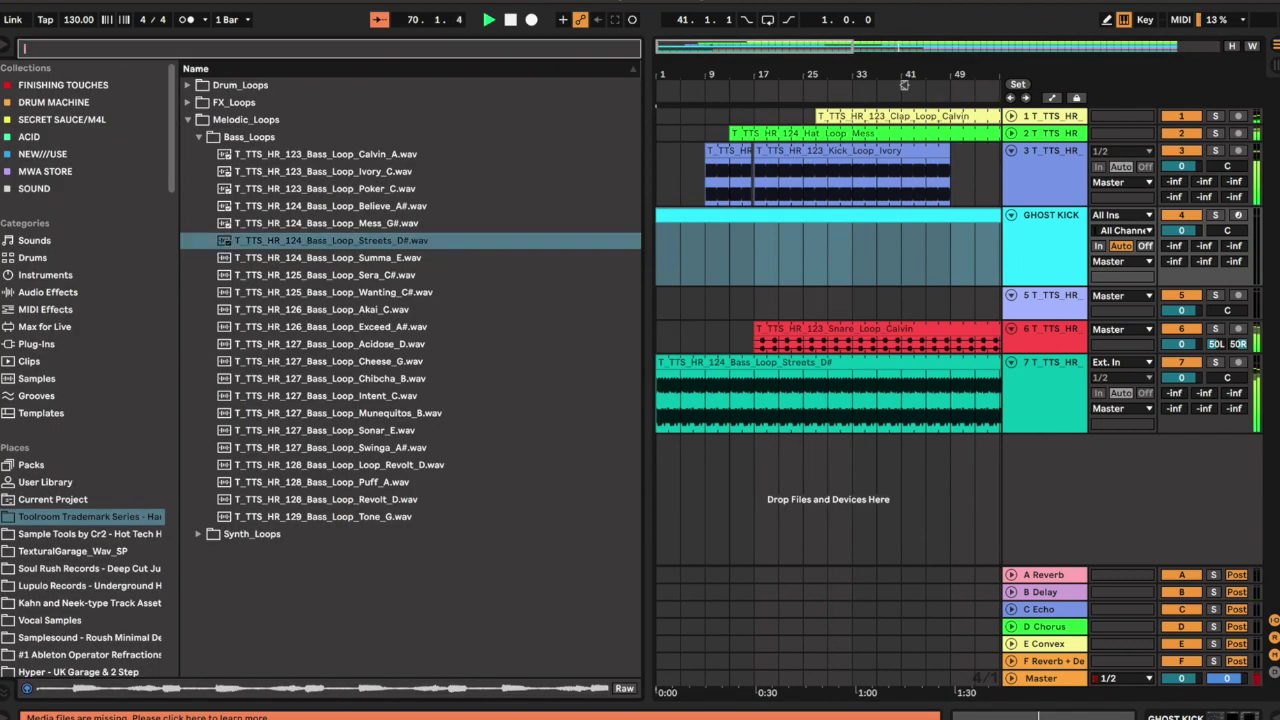
text(909)
click(47, 430)
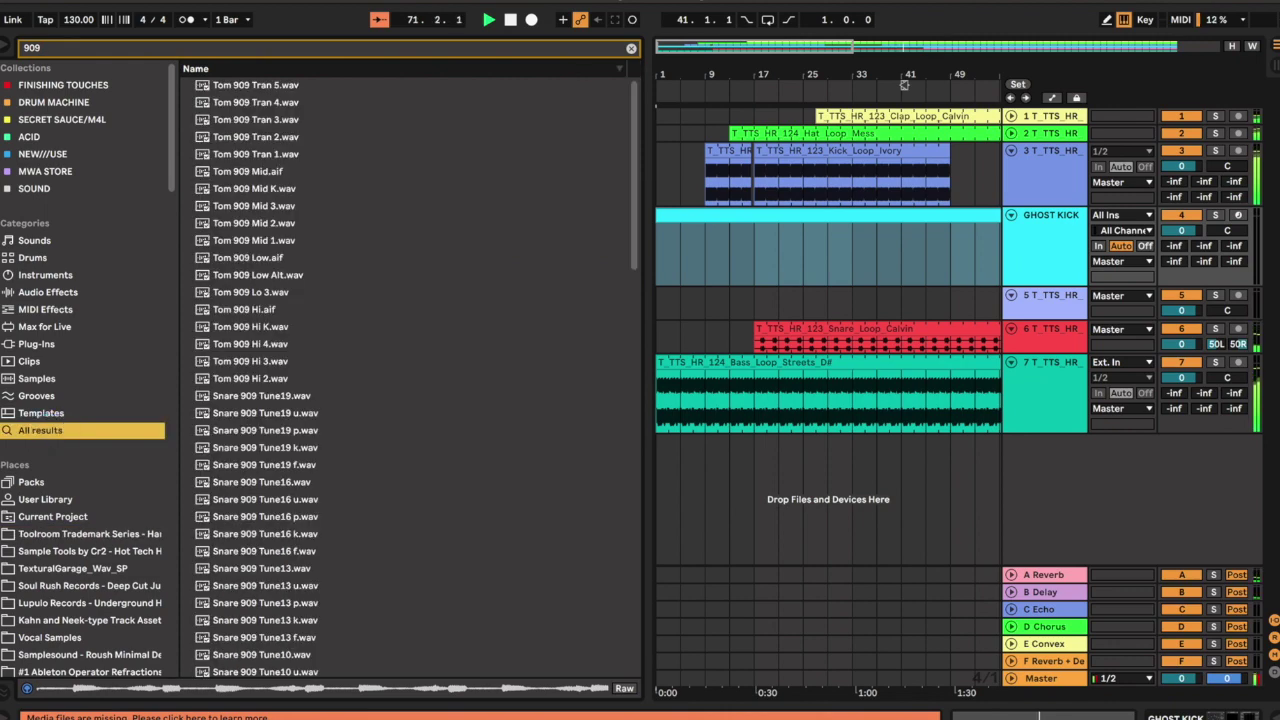
scroll(410, 380, down, 15)
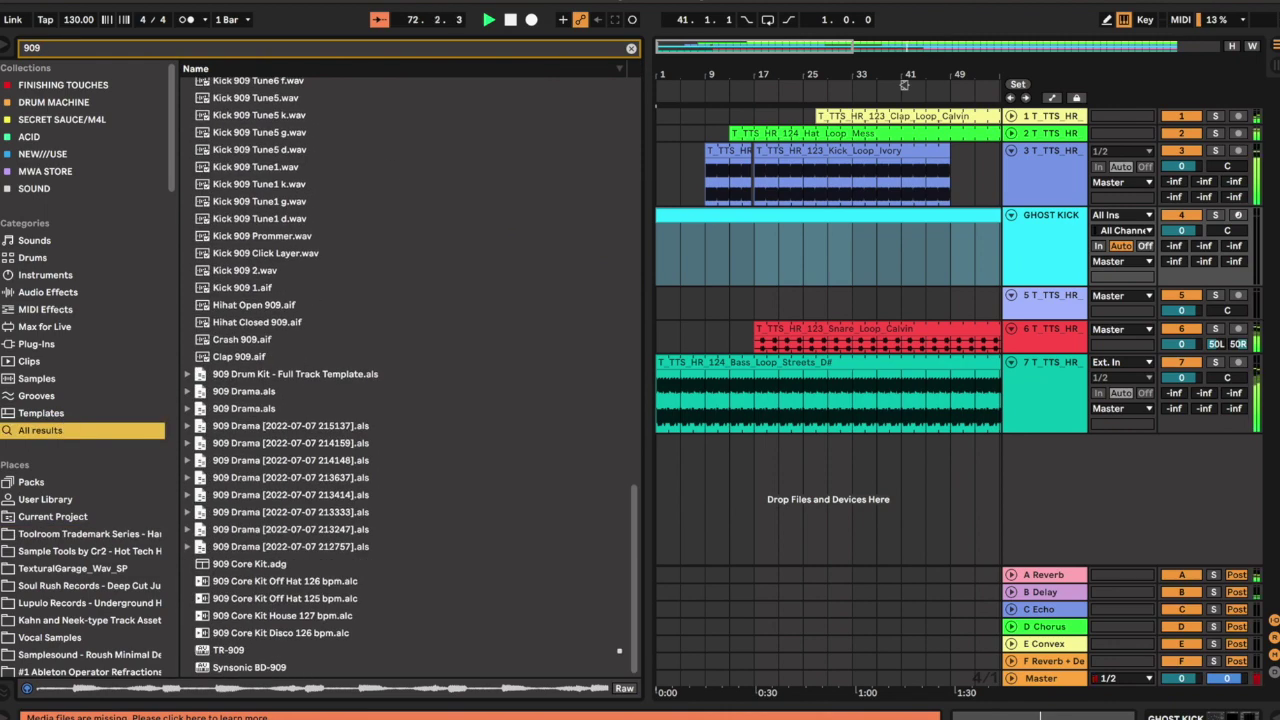
drag(250, 564, 680, 210)
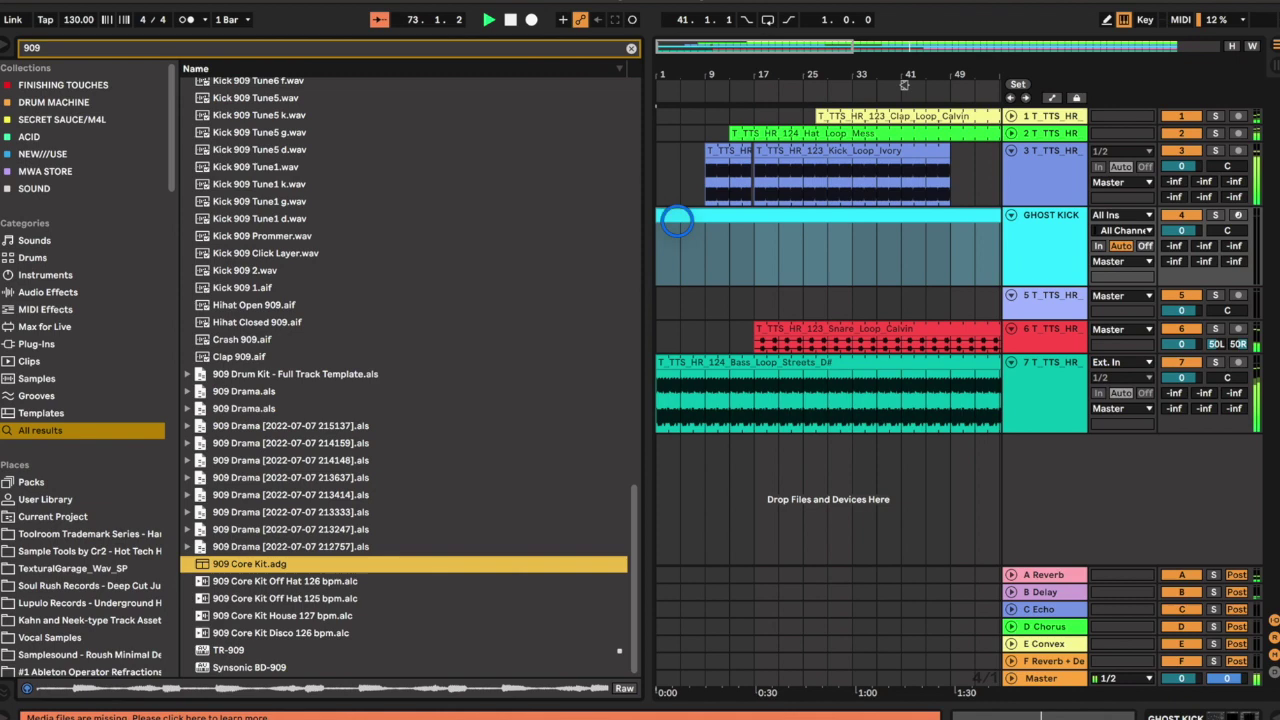
key(shift+Tab)
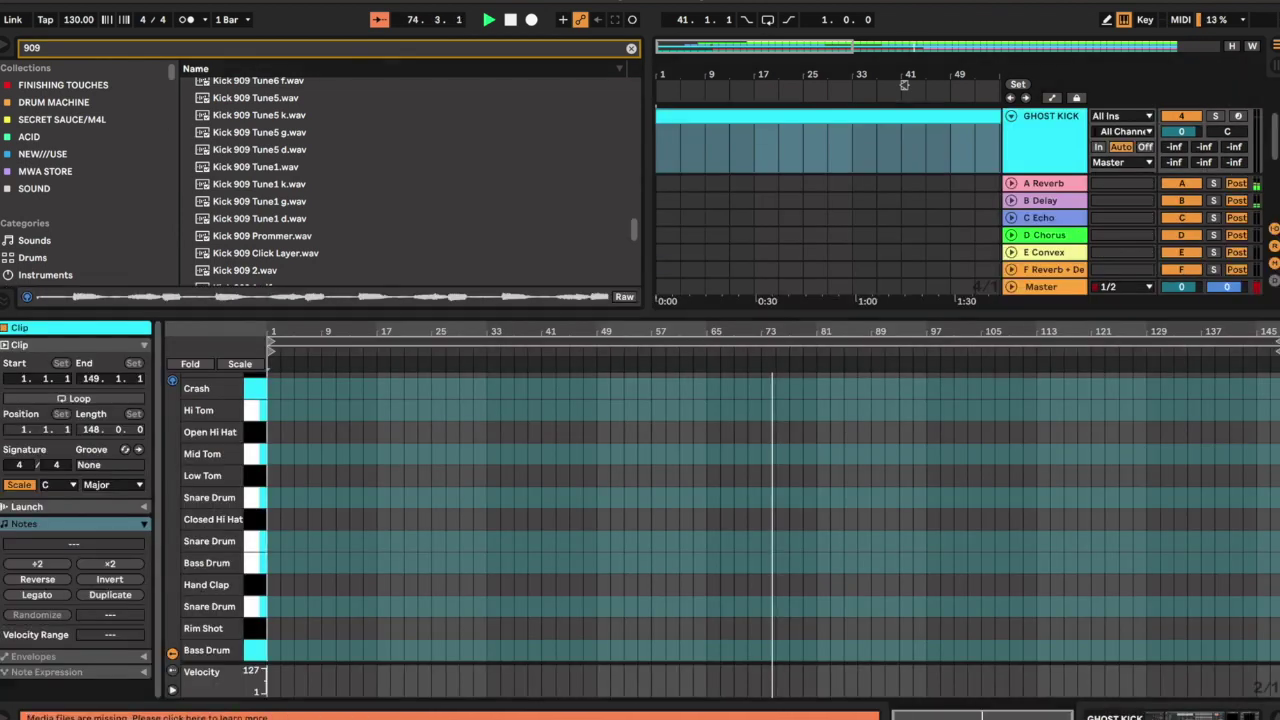
key(super+alt+b)
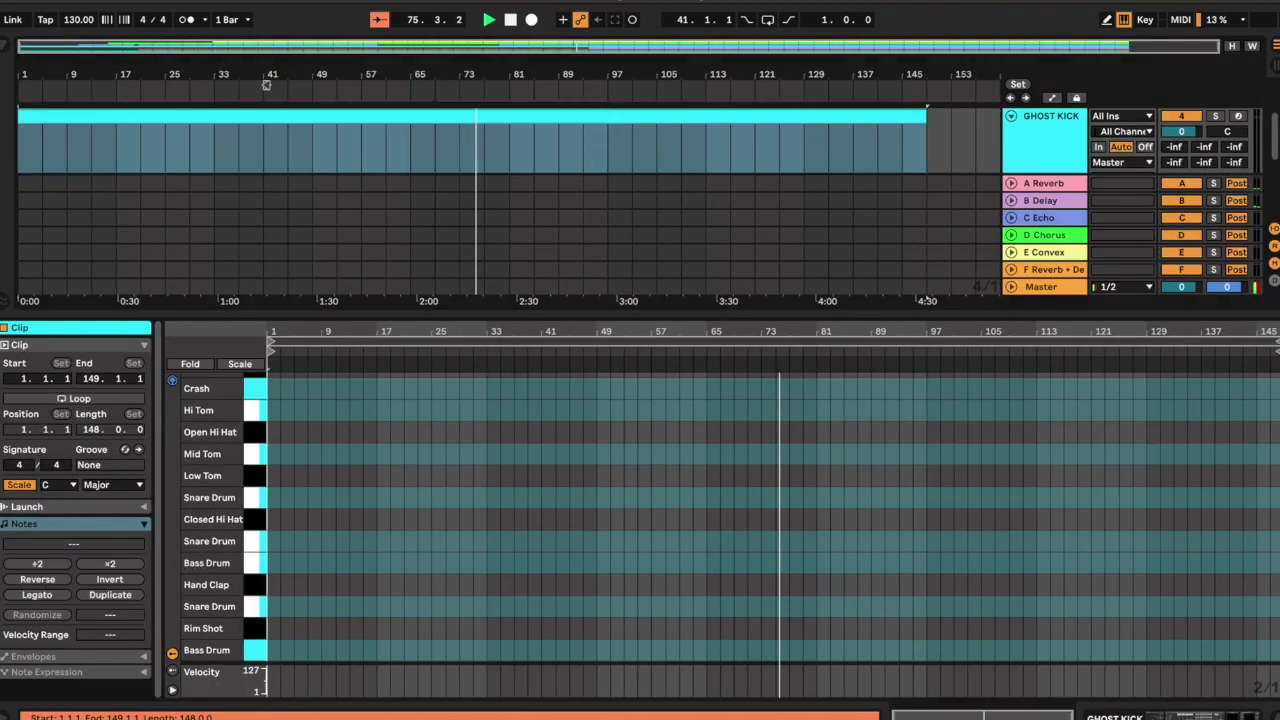
key(ctrl+a)
key(z)
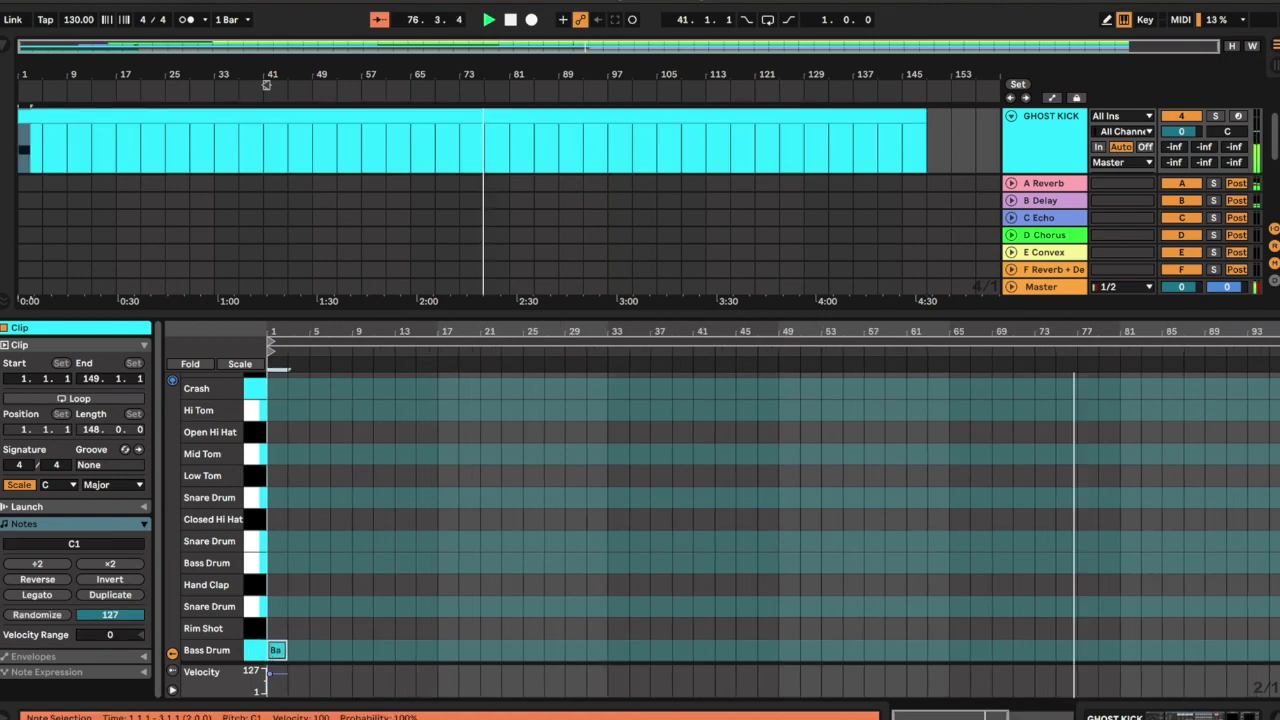
key(Delete)
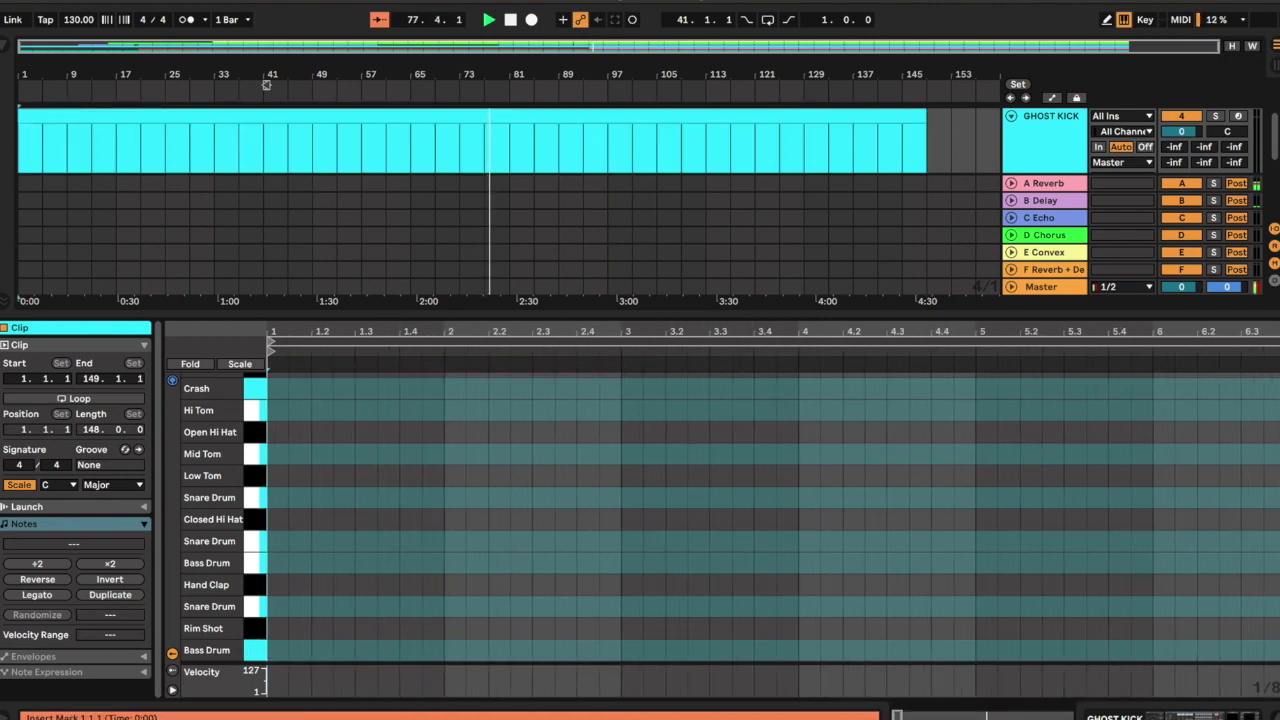
Split the GHOST KICK clip at beat 1.2 and fill its first beat with a C1 Bass Drum note.
key(plus)
key(plus)
key(plus)
key(plus)
key(plus)
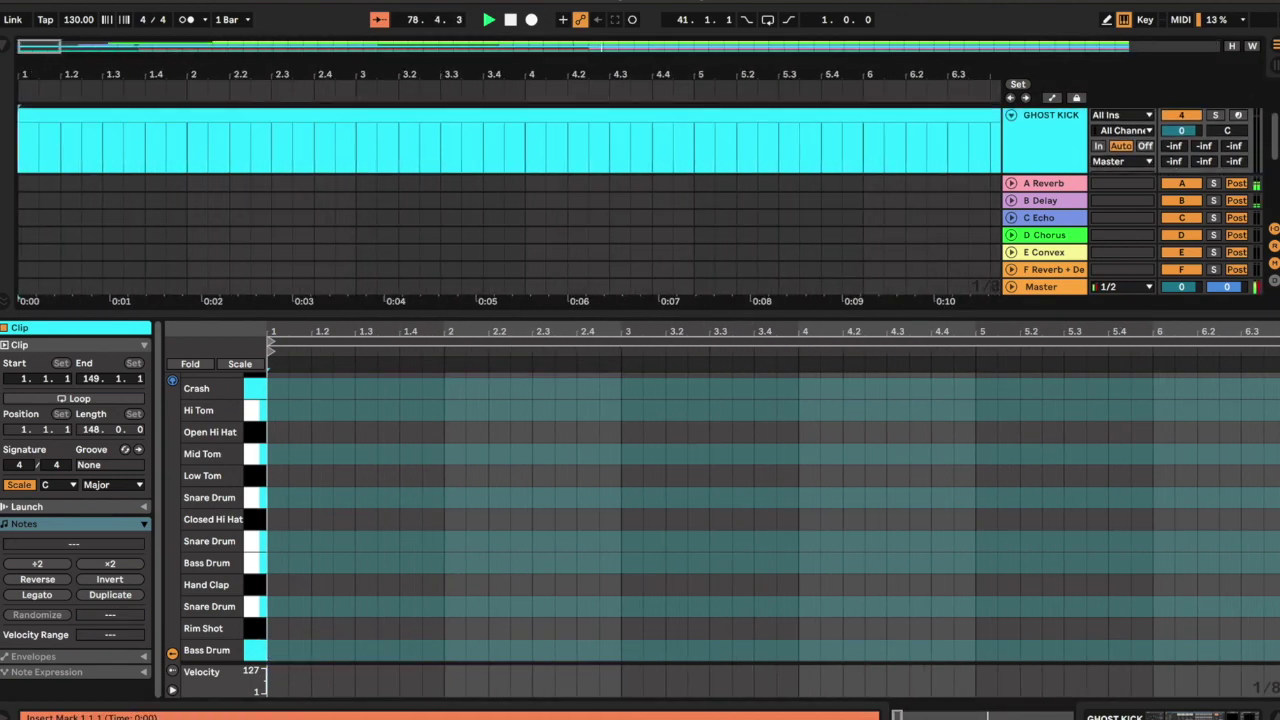
key(ctrl+e)
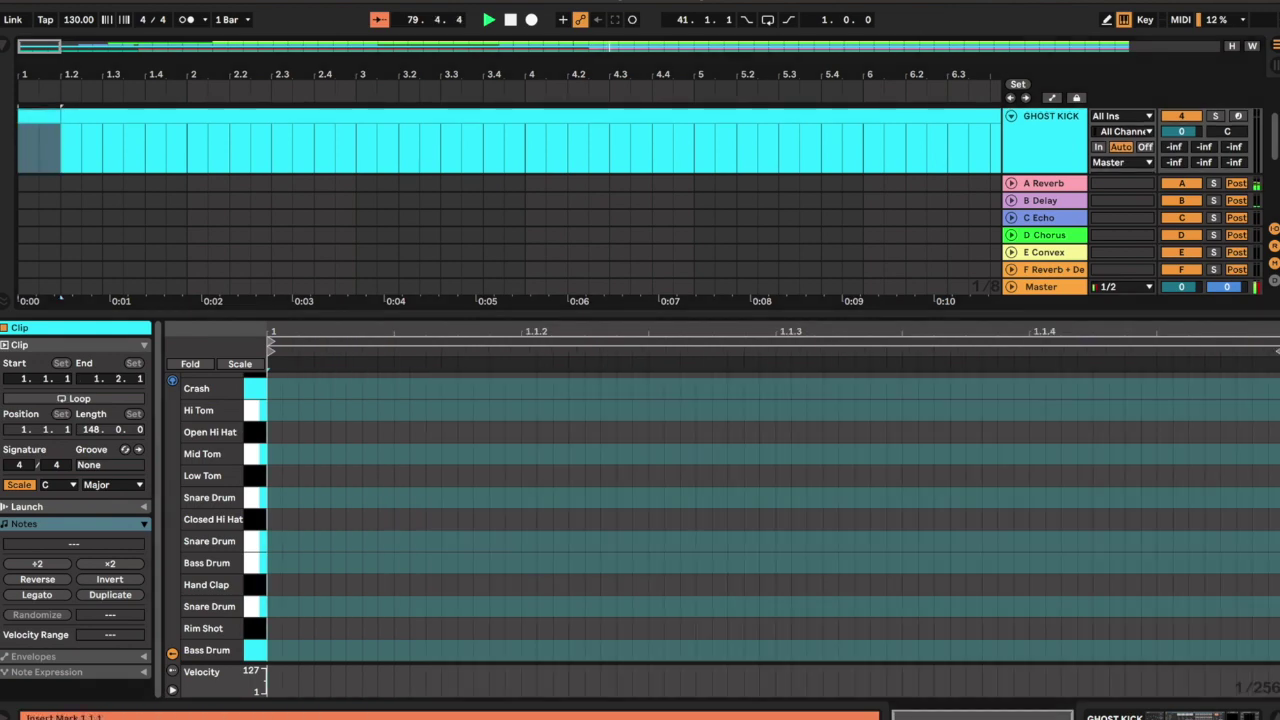
key(a)
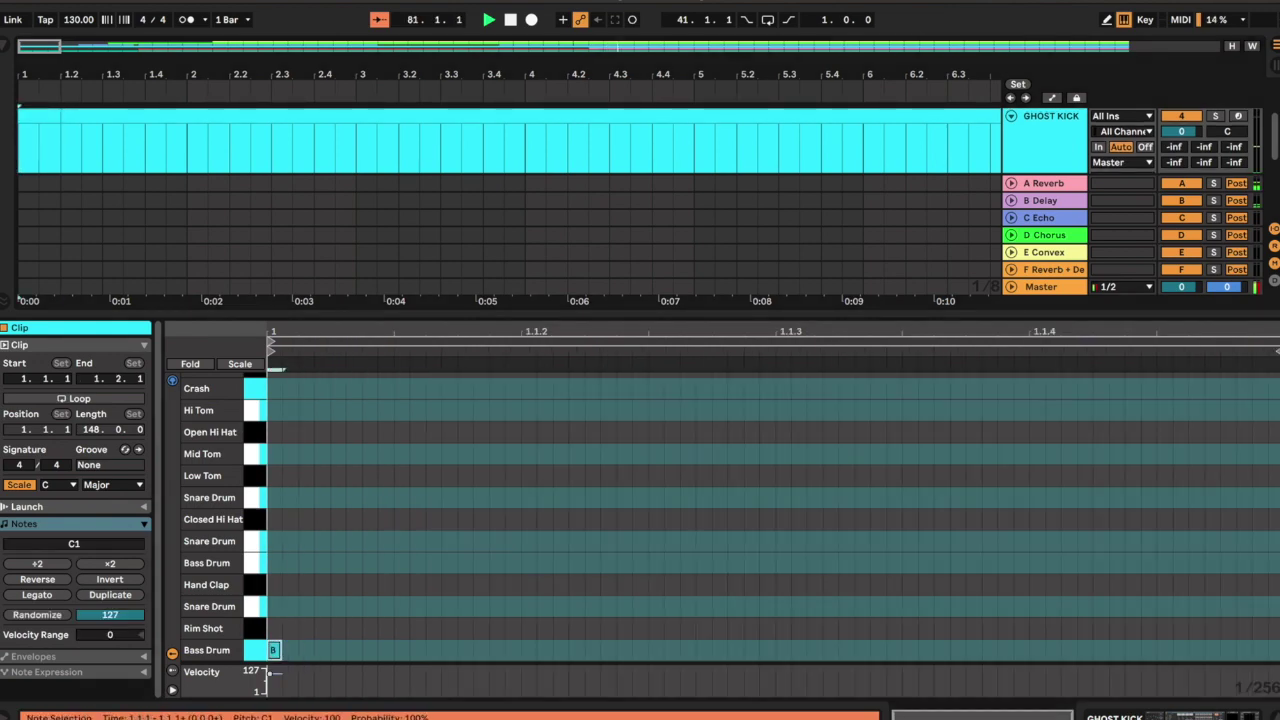
key(shift+Right)
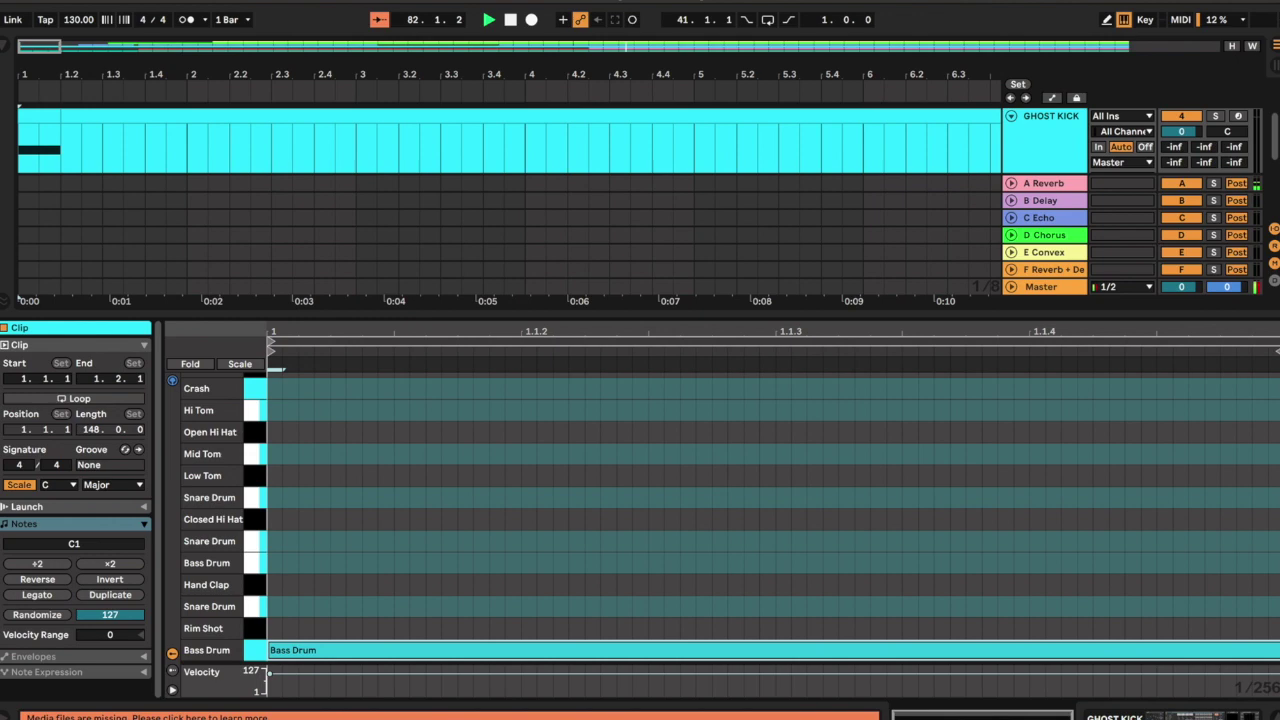
key(x)
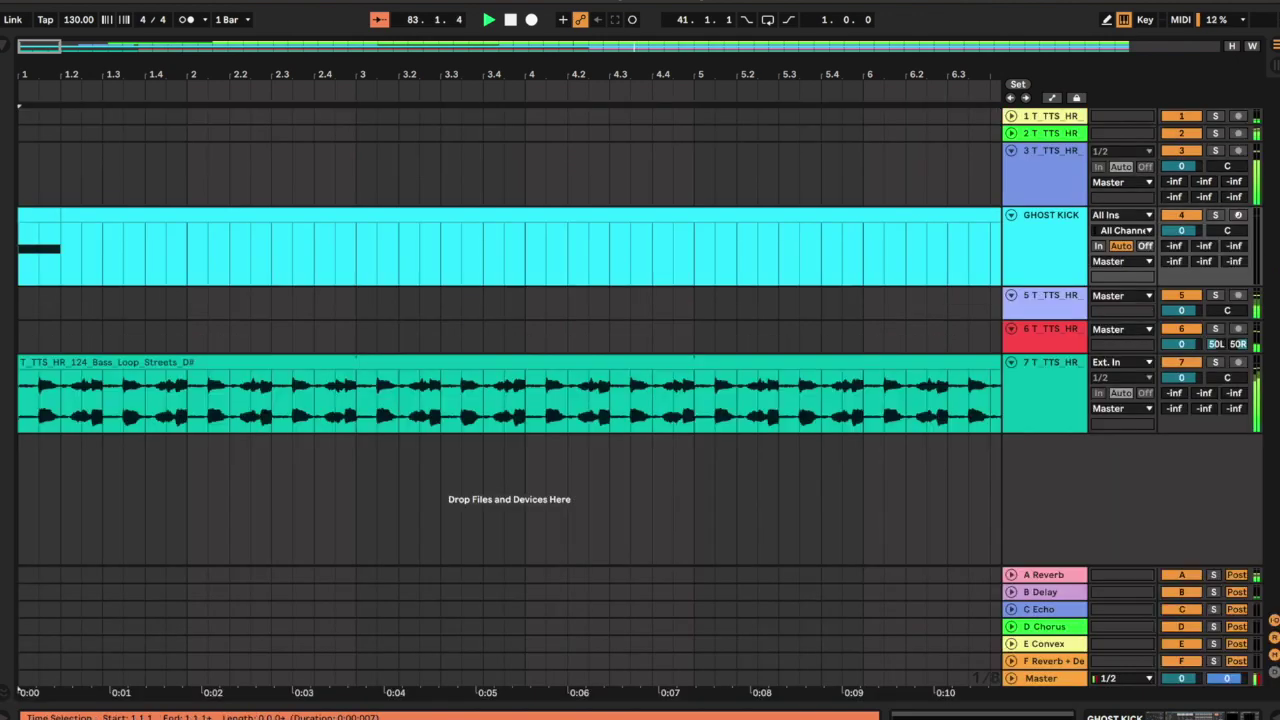
Try to loop the one-beat GHOST KICK clip and extend it to bar 27.
key(ctrl+alt+l)
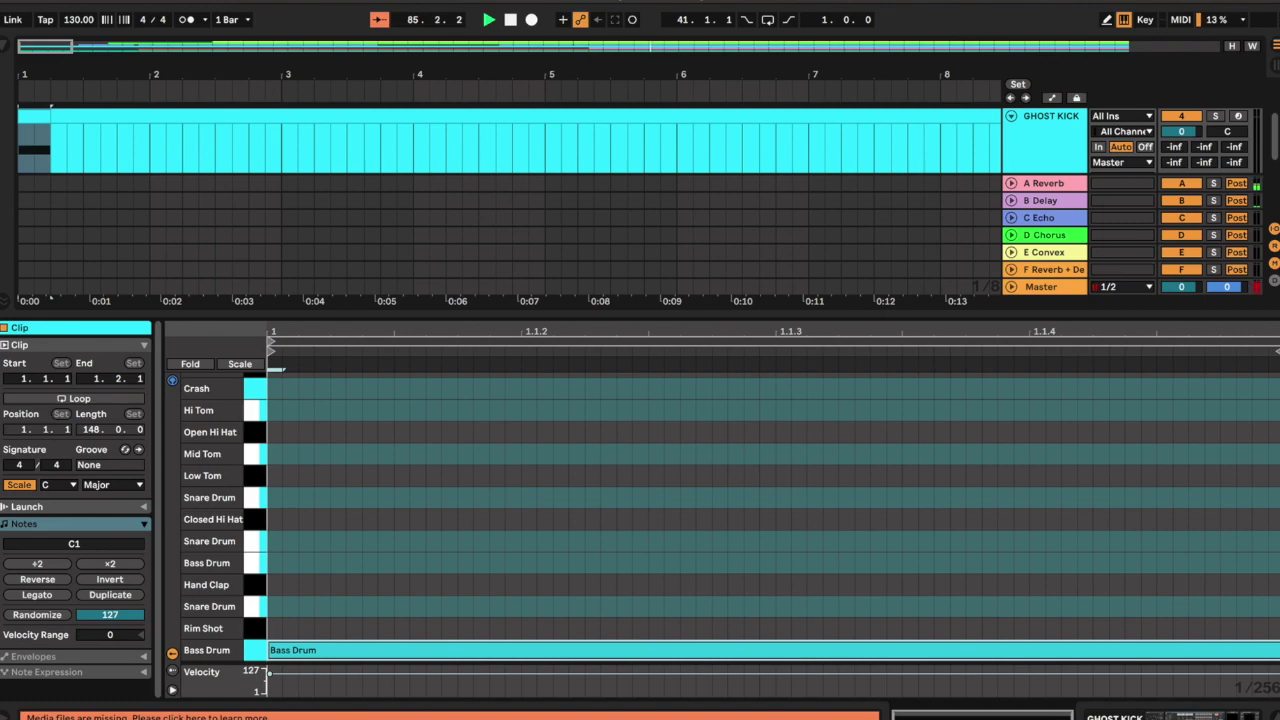
key(ctrl+l)
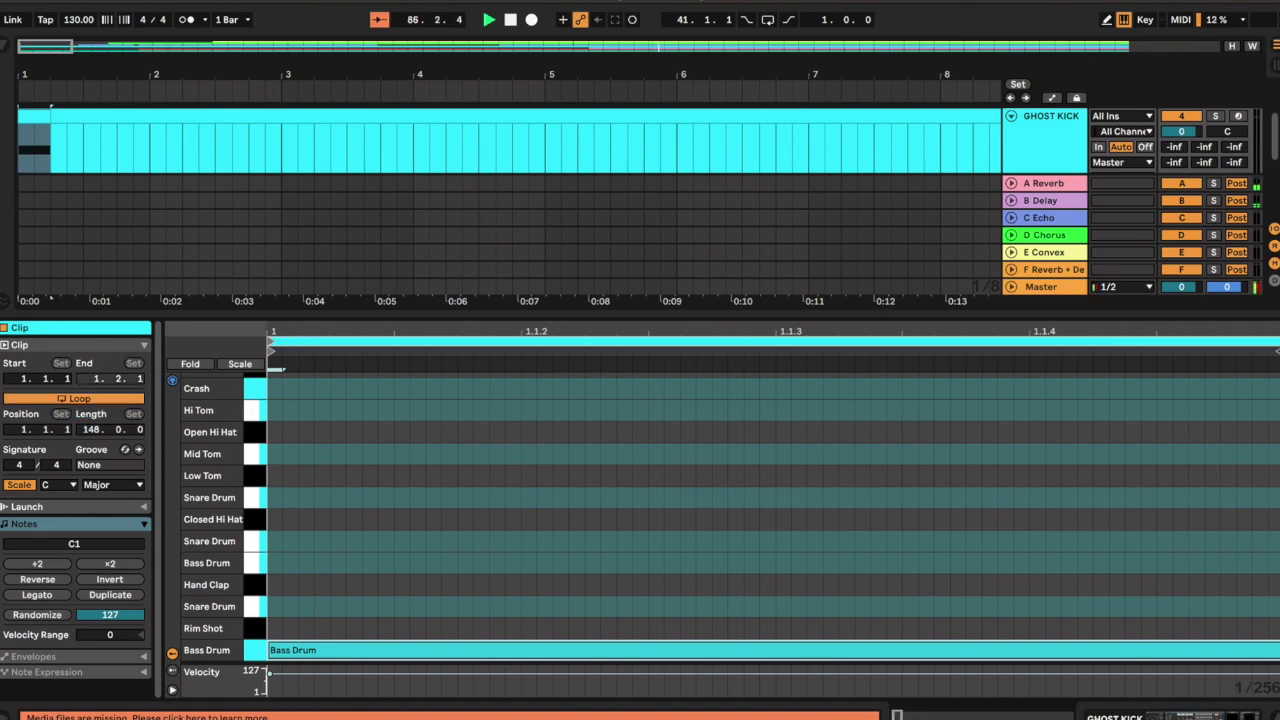
key(x)
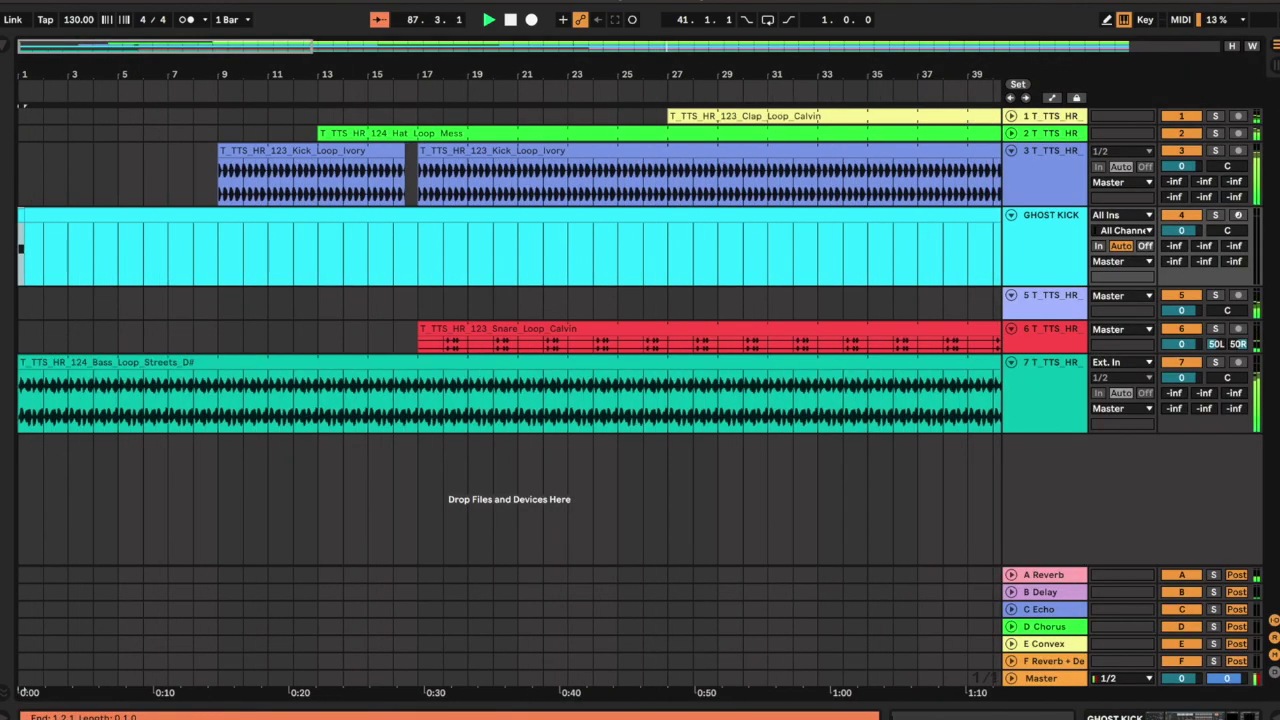
drag(22, 218, 668, 250)
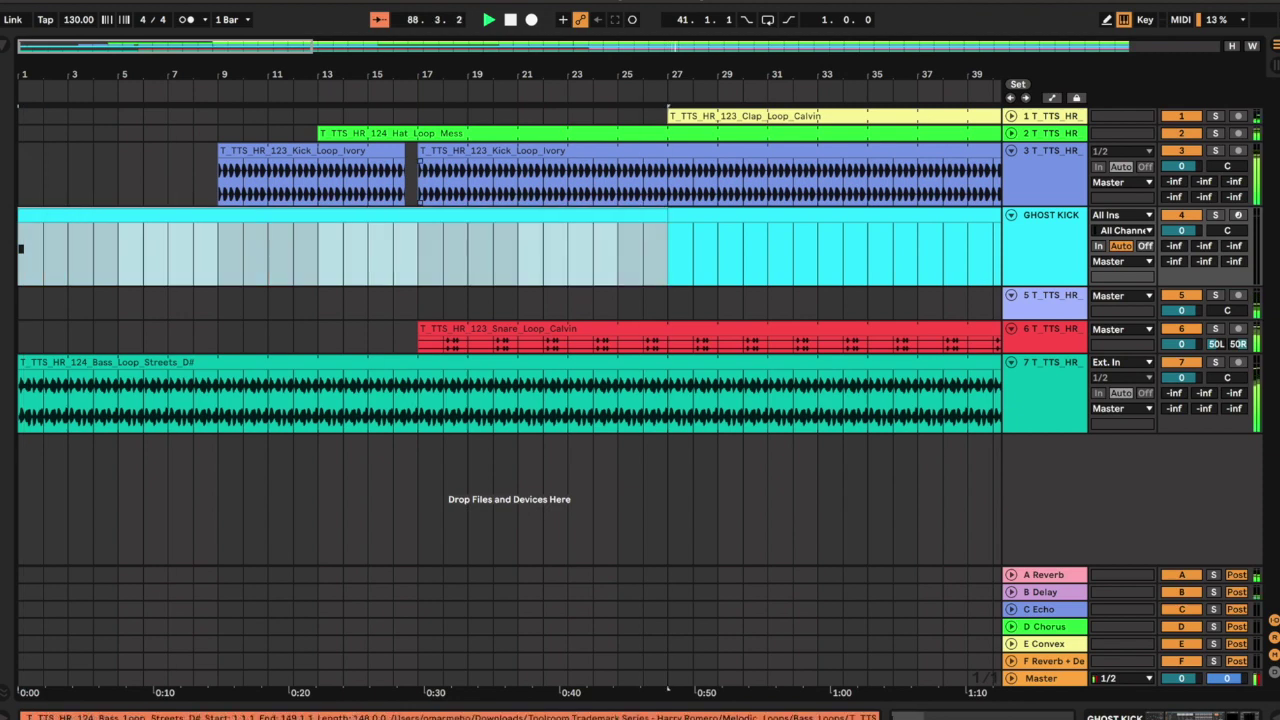
key(Escape)
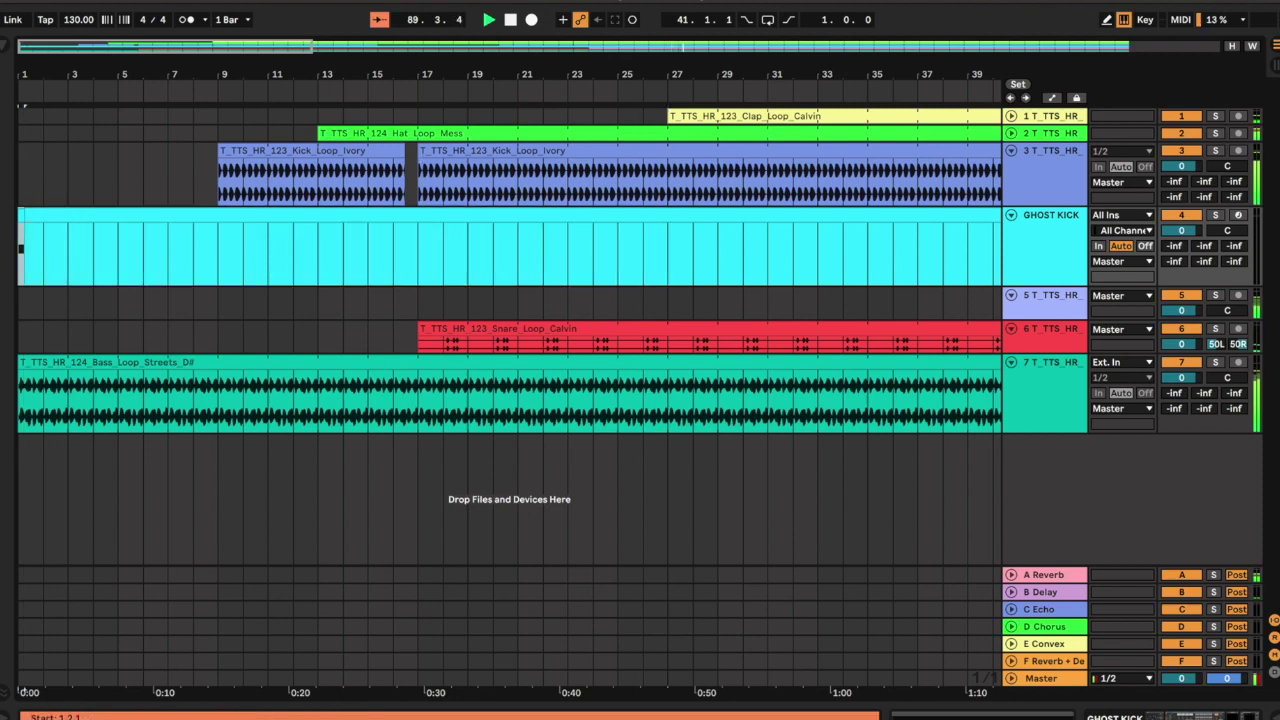
Reopen the one-beat GHOST KICK clip and turn on its loop with a length of one beat.
mouse_move(22, 214)
mouse_down()
mouse_move(408, 243)
mouse_move(22, 218)
mouse_up()
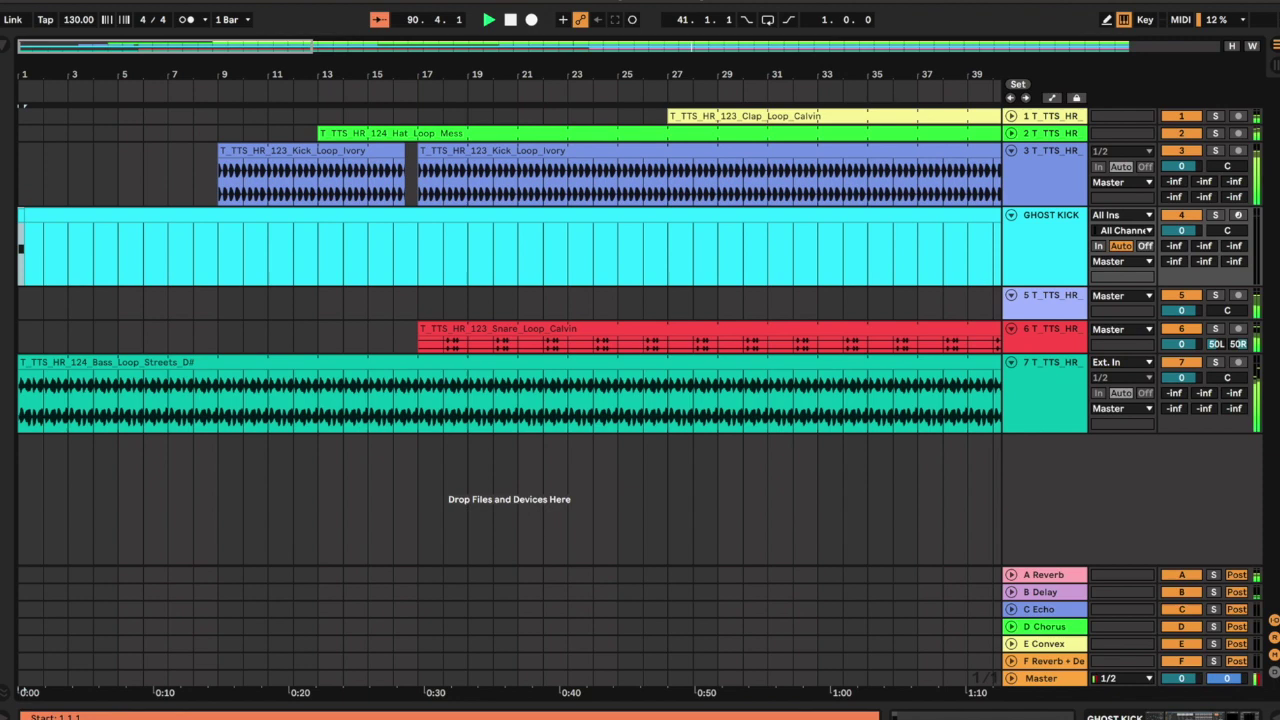
double_click(22, 218)
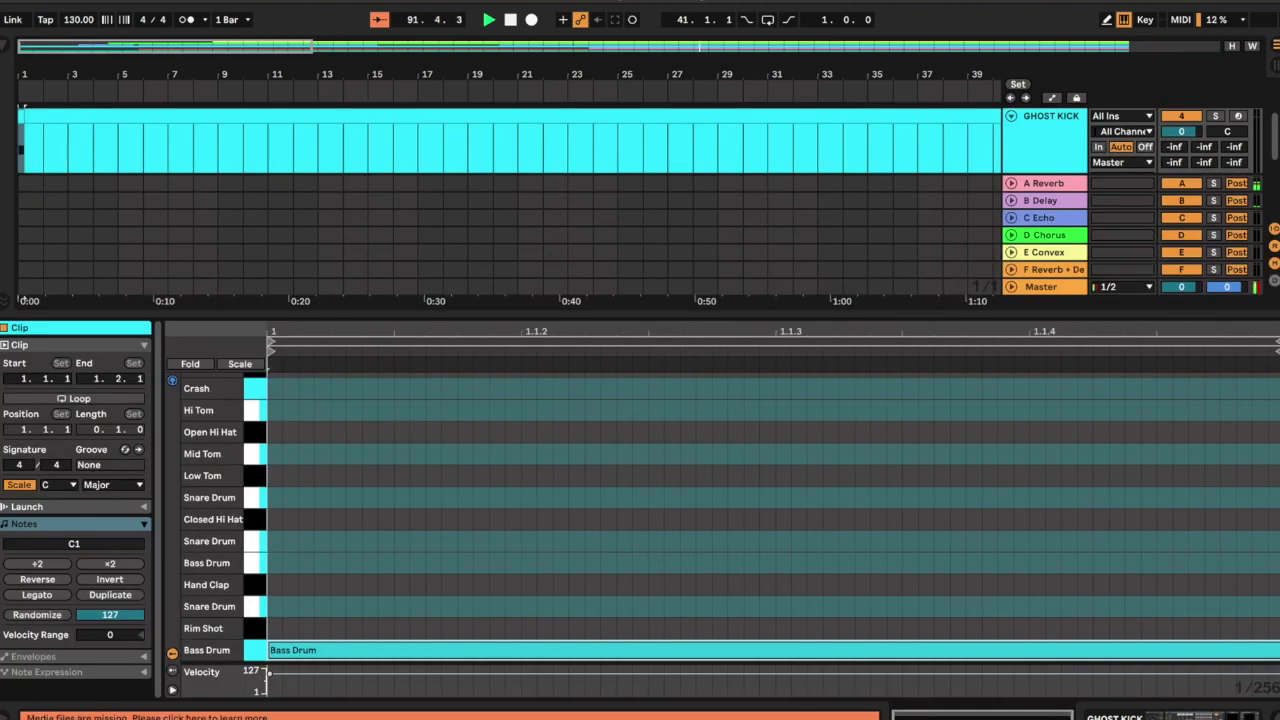
key(ctrl+l)
key(ctrl+alt+l)
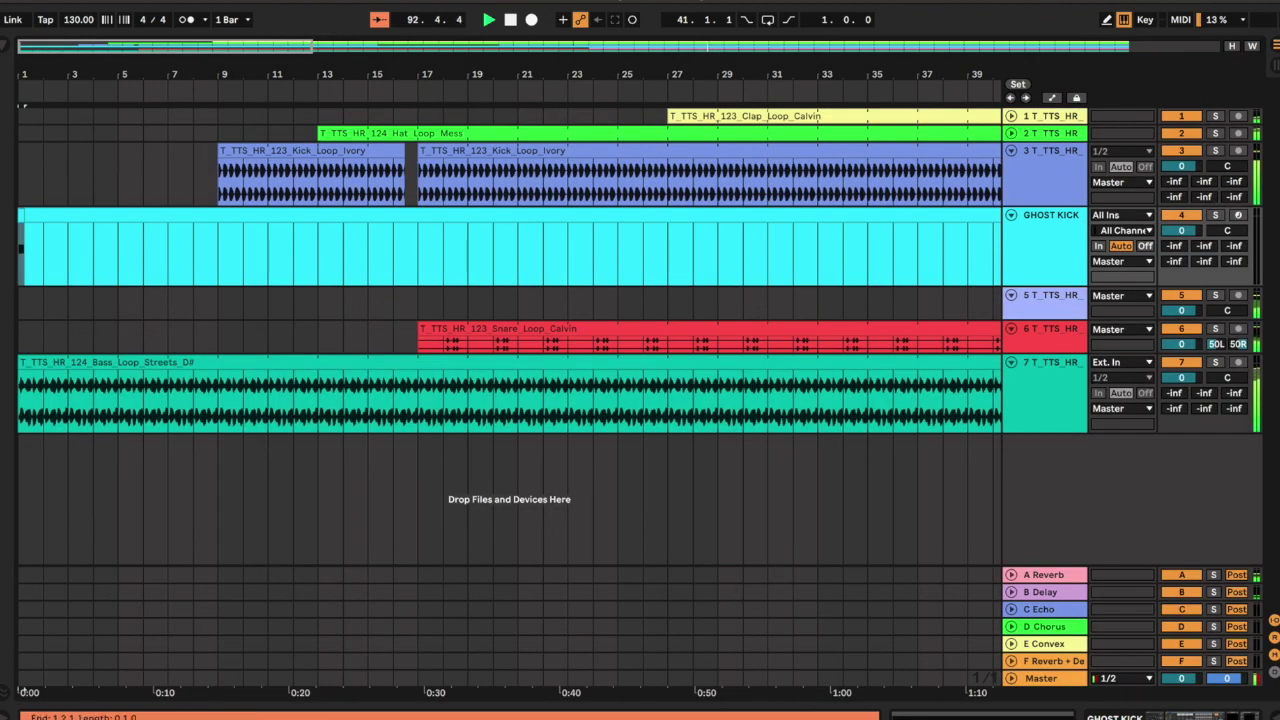
Extend the looped GHOST KICK clip to bar 149 so the bass drum repeats through the whole arrangement.
click(21, 248)
drag(21, 248, 471, 229)
key(minus)
key(minus)
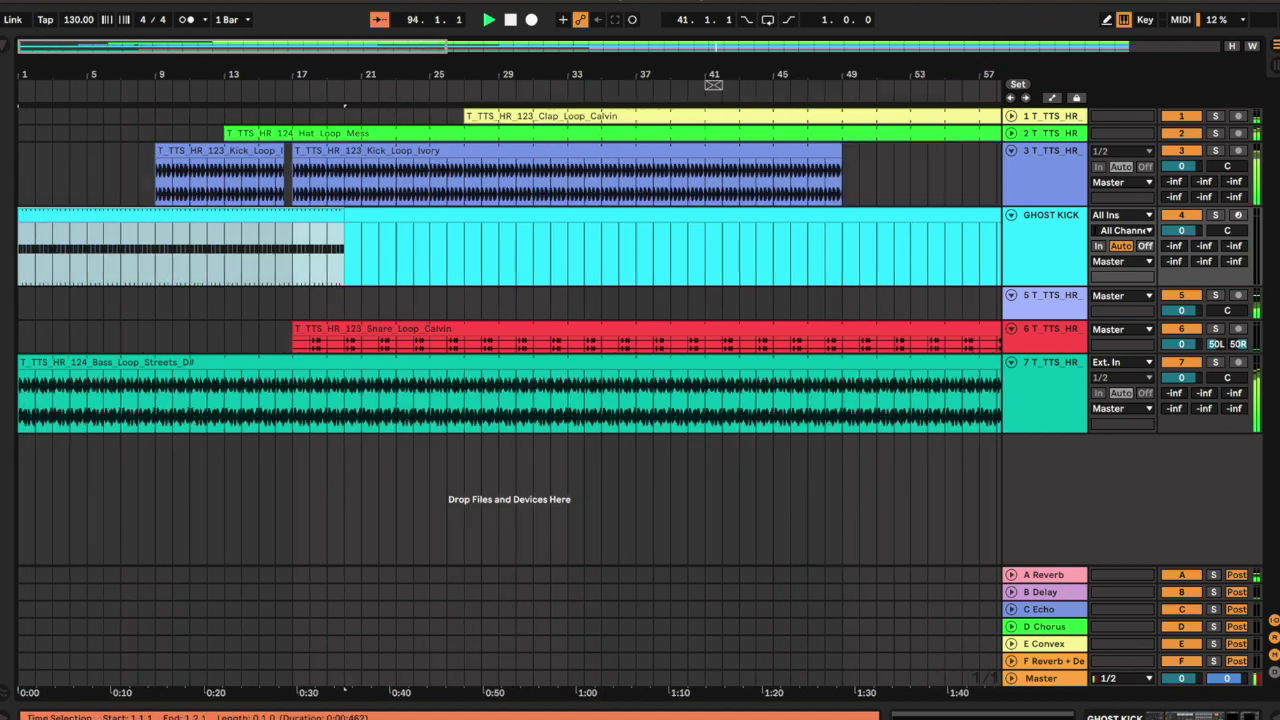
drag(126, 214, 926, 230)
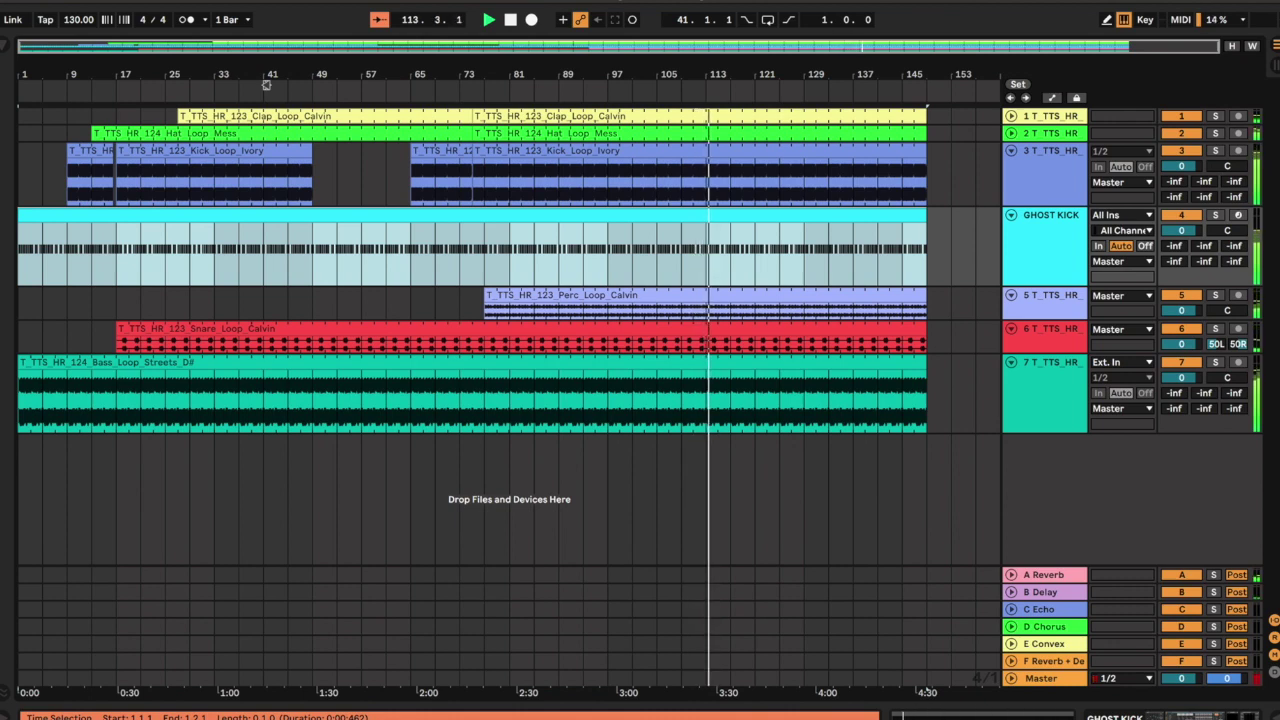
Set the sidechain source of the clap loop track's compressor to GHOST KICK.
double_click(1052, 116)
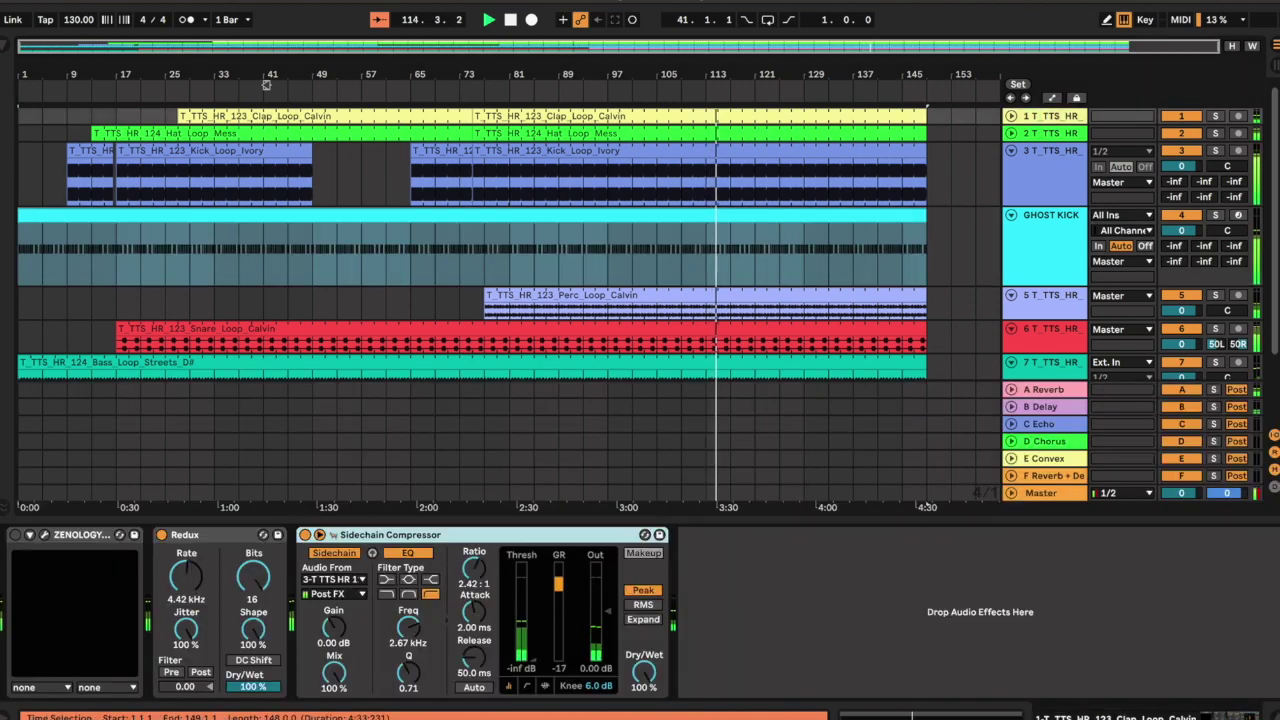
click(334, 579)
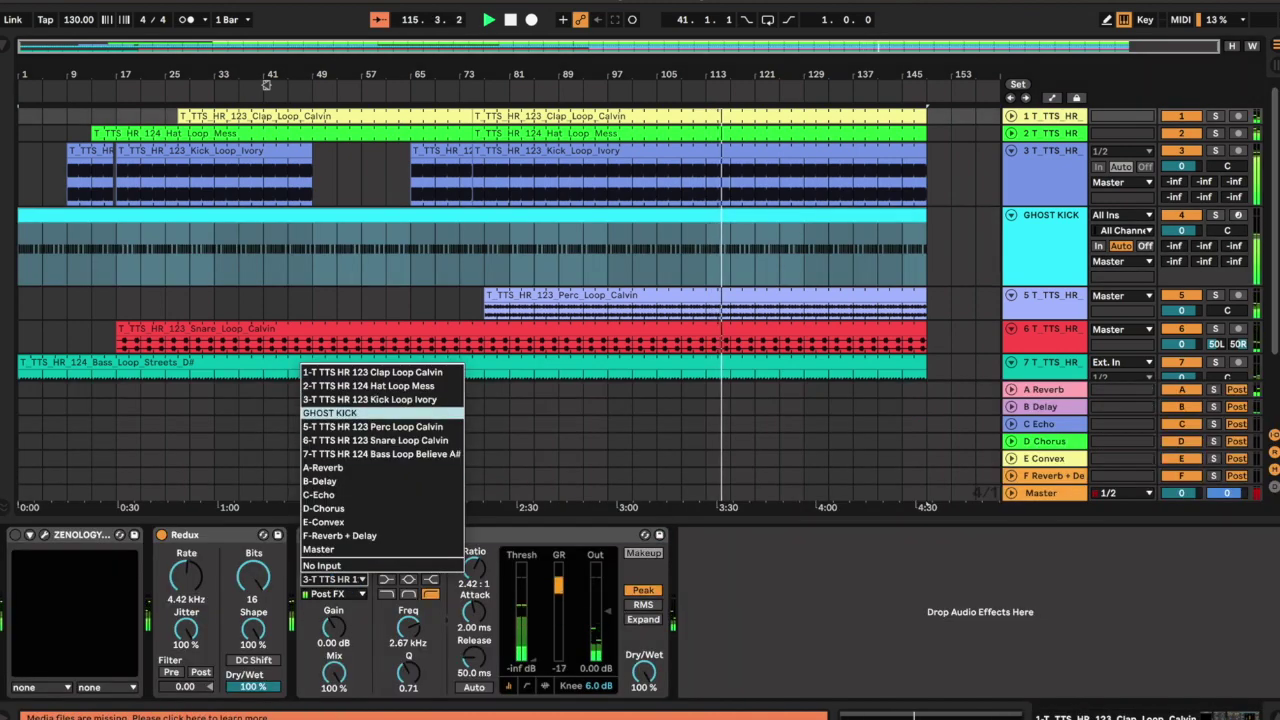
click(330, 413)
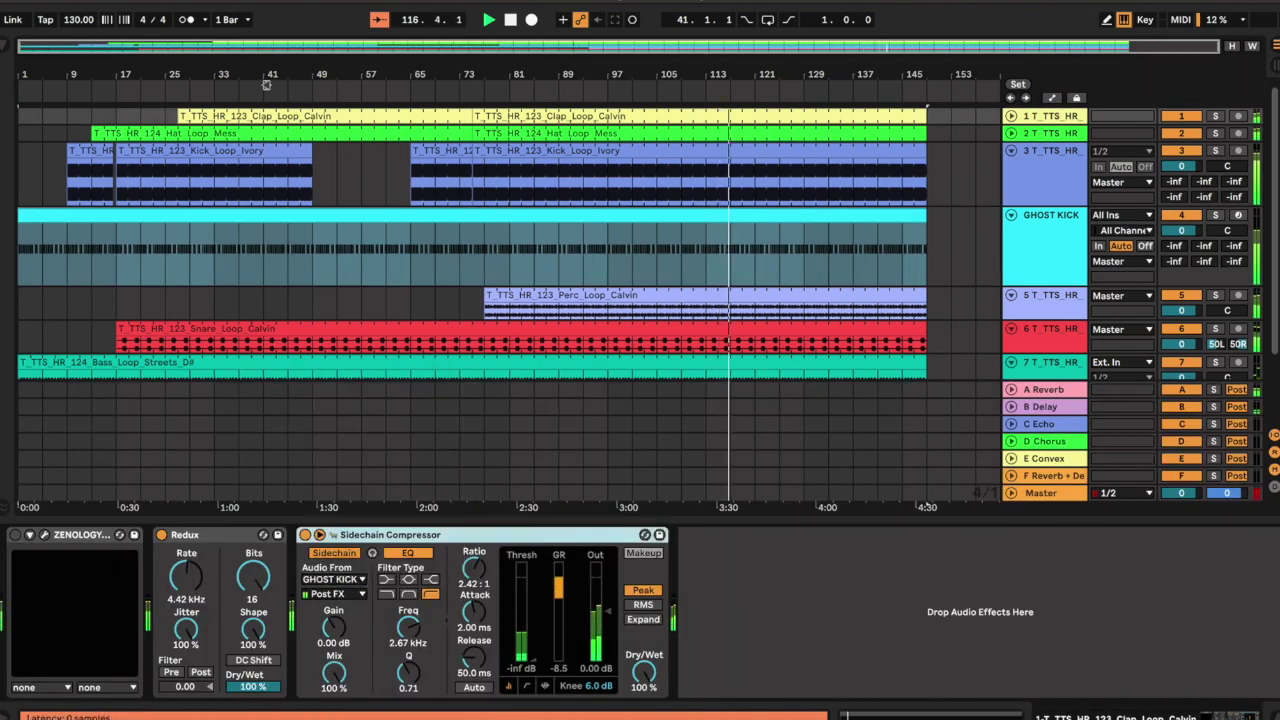
Try GHOST KICK as the hat loop compressor's sidechain source, delete that compressor, and undo these changes.
key(Down)
key(Down)
key(Up)
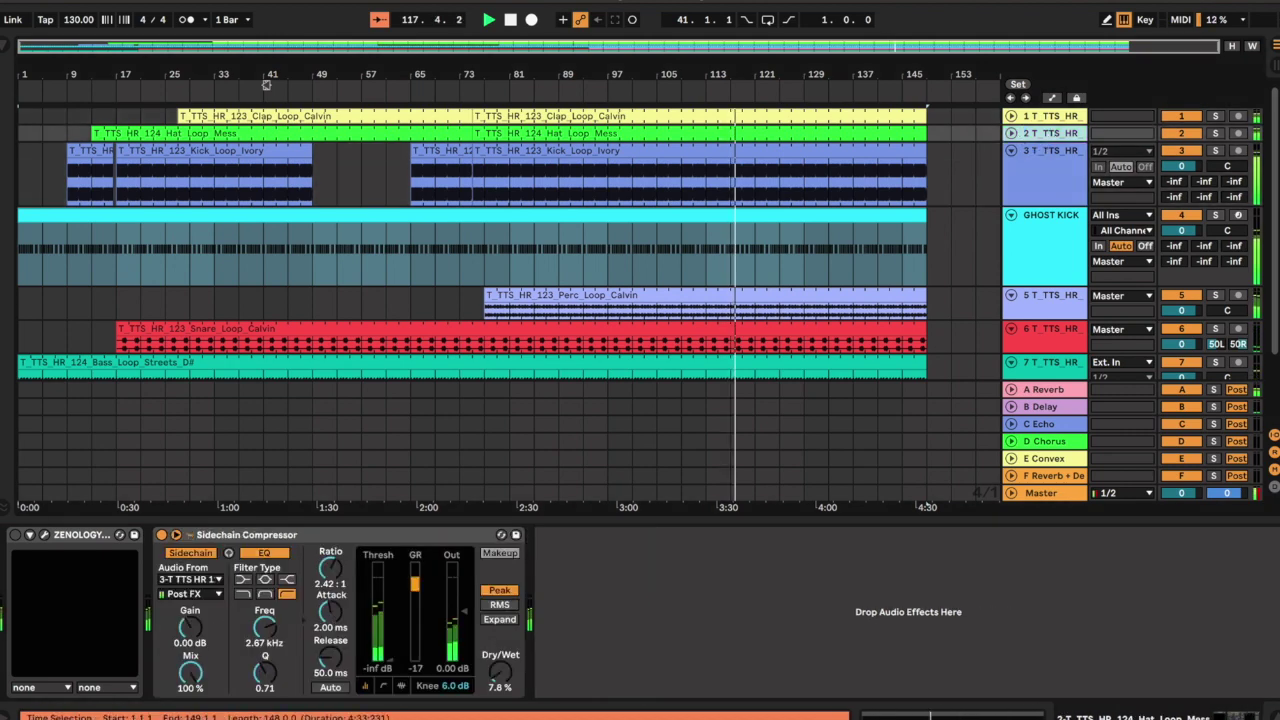
click(449, 552)
key(Delete)
key(ctrl+z)
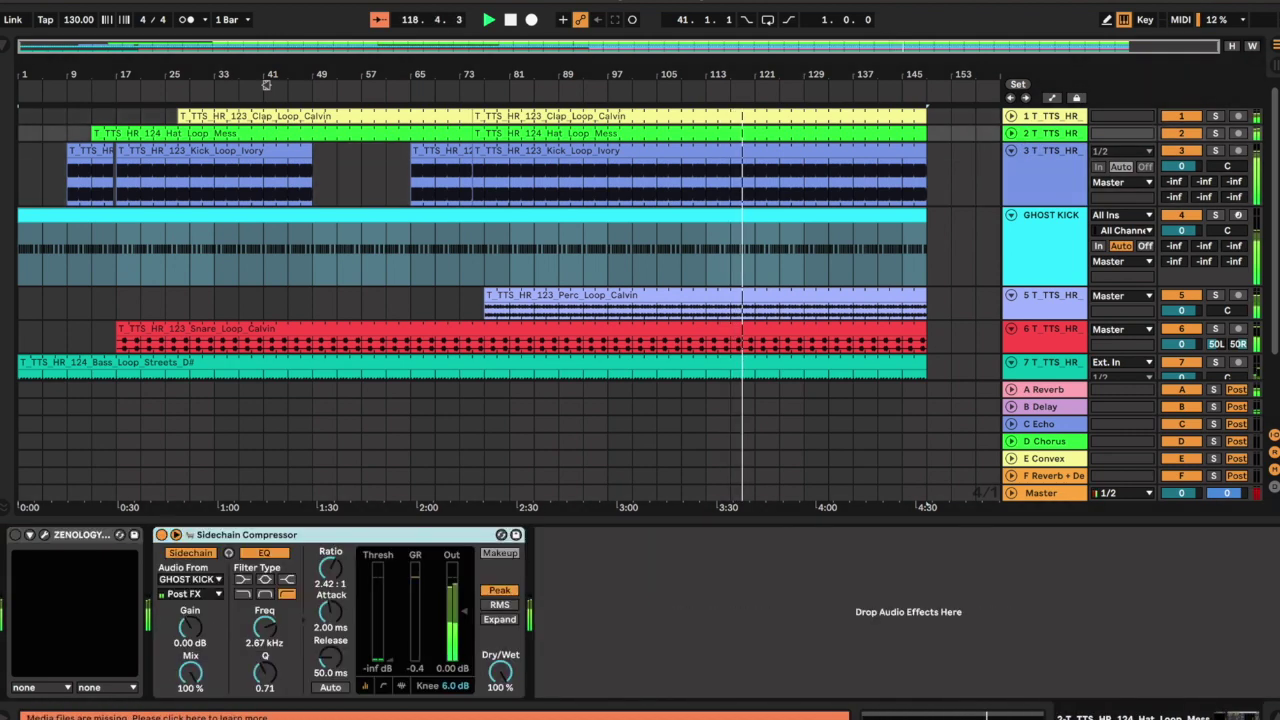
key(Delete)
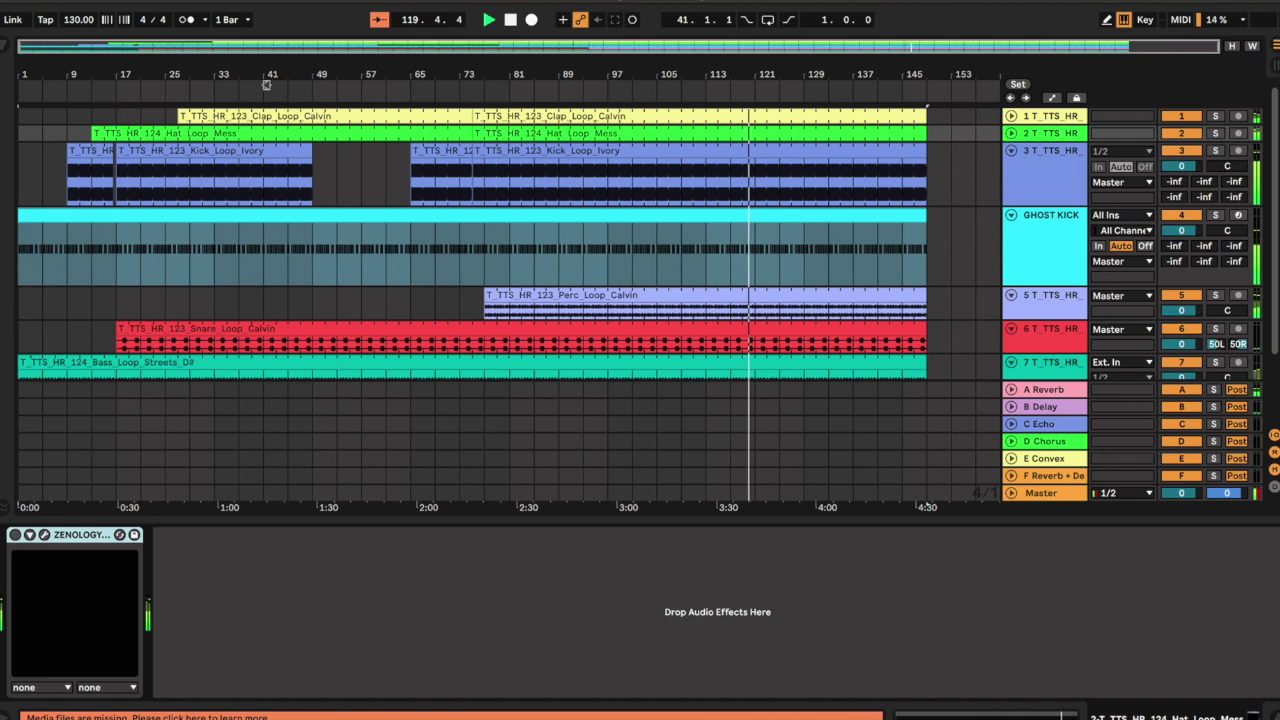
key(ctrl+z)
Set the sidechain source of the hat loop and perc loop compressors to GHOST KICK.
click(190, 579)
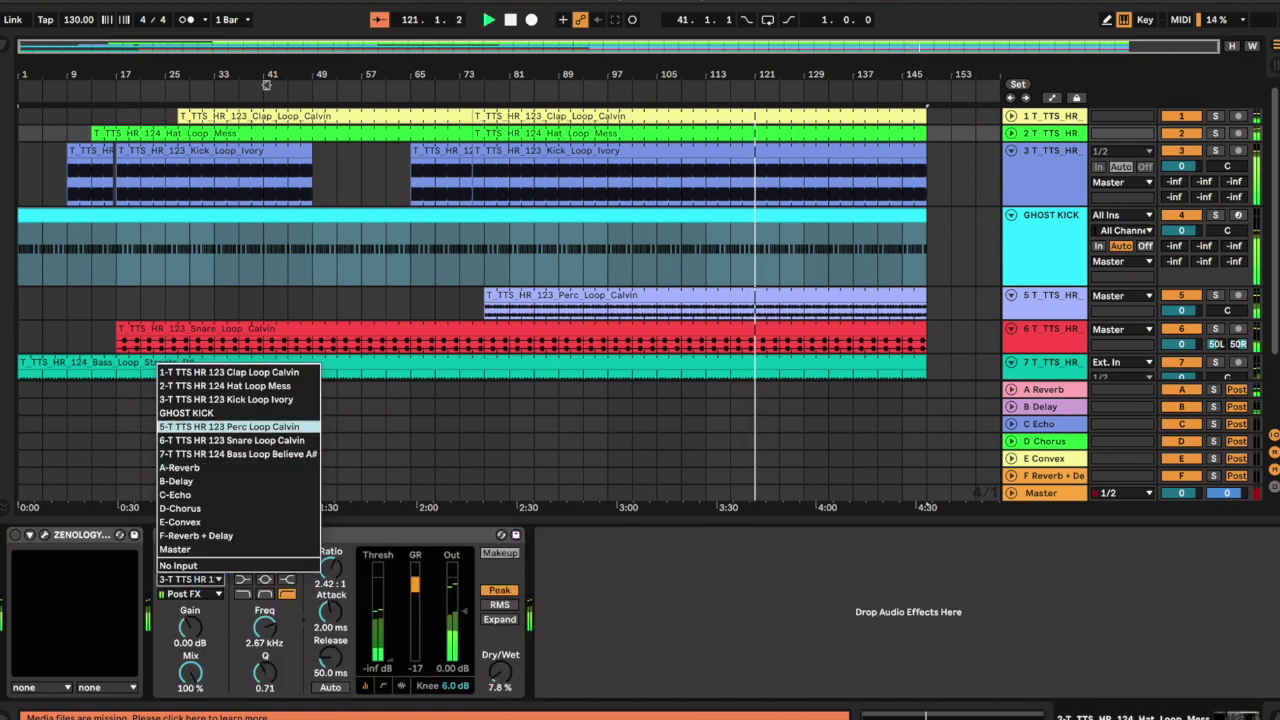
key(Escape)
key(ctrl+z)
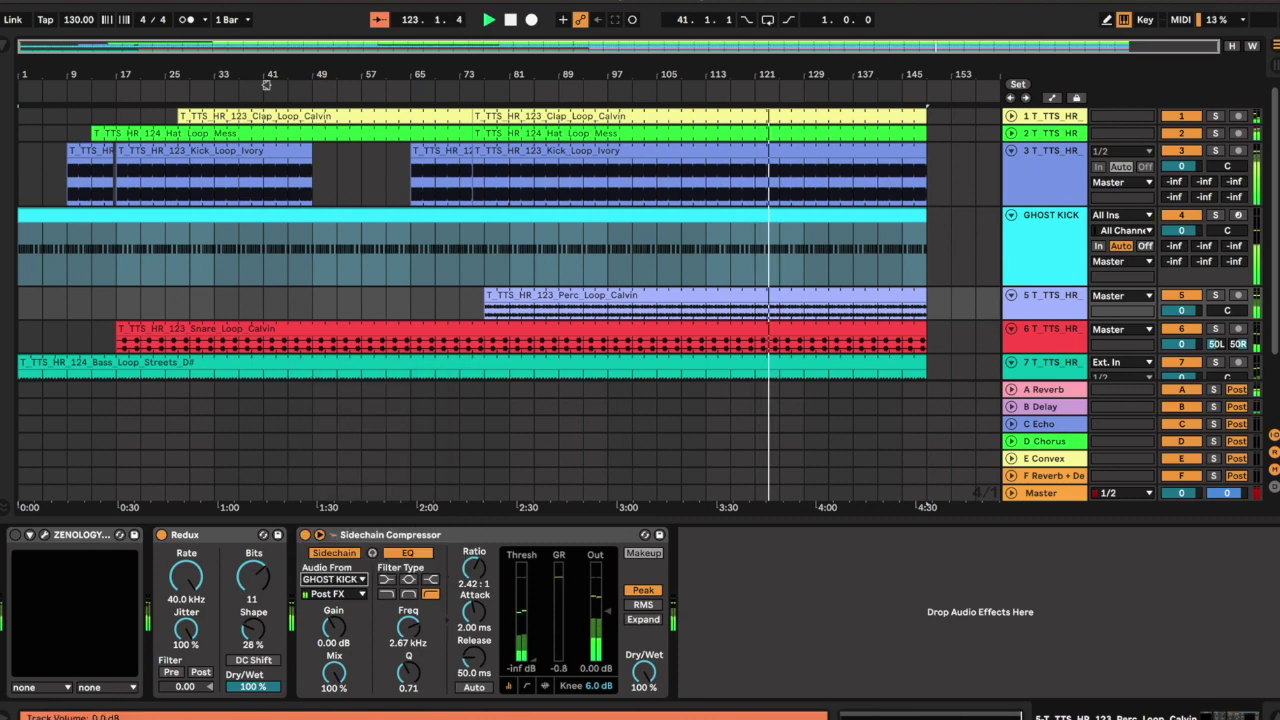
Set the sidechain source of the bass loop track's compressor to GHOST KICK.
key(ctrl+z)
key(Up)
key(Return)
key(ctrl+z)
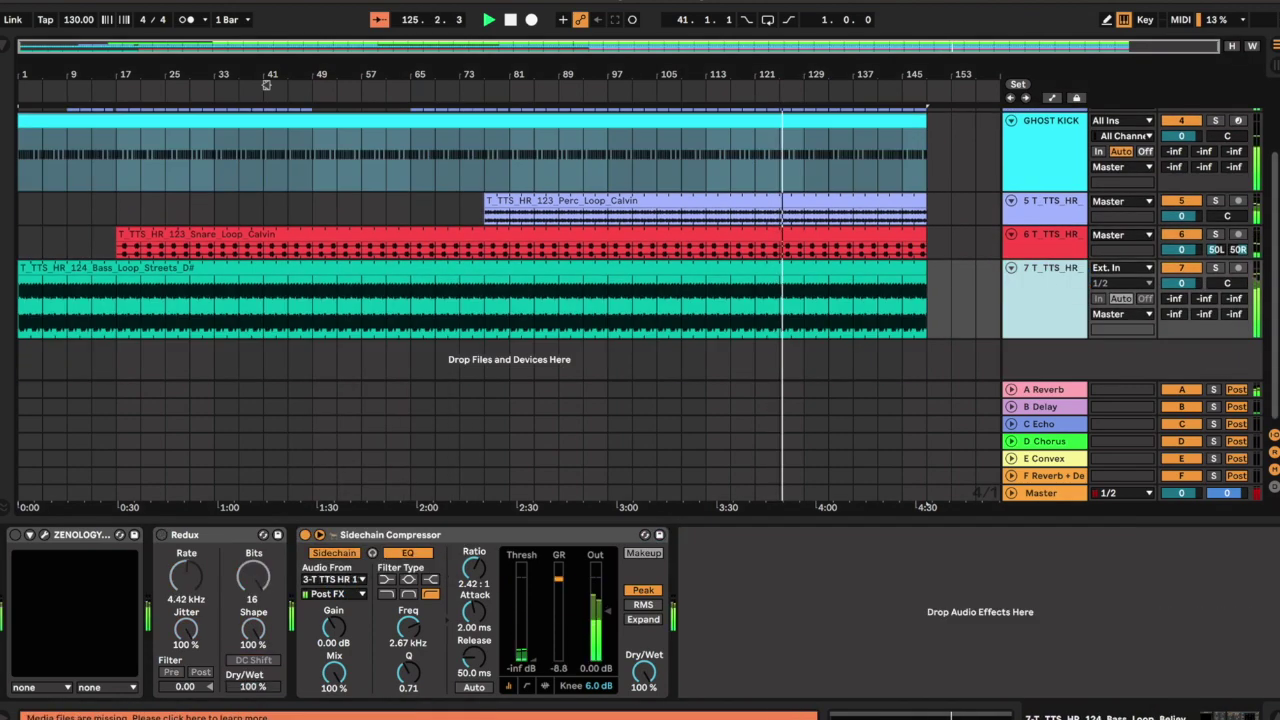
key(Up)
key(Return)
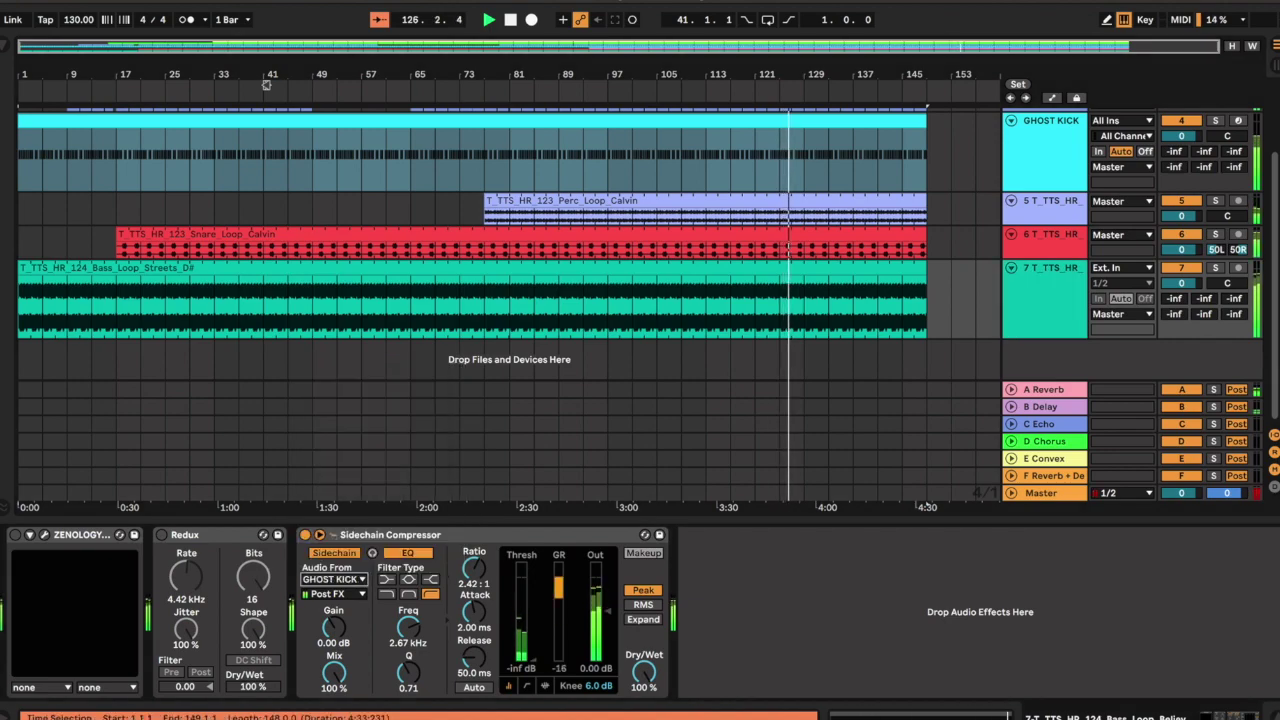
key(super+alt+l)
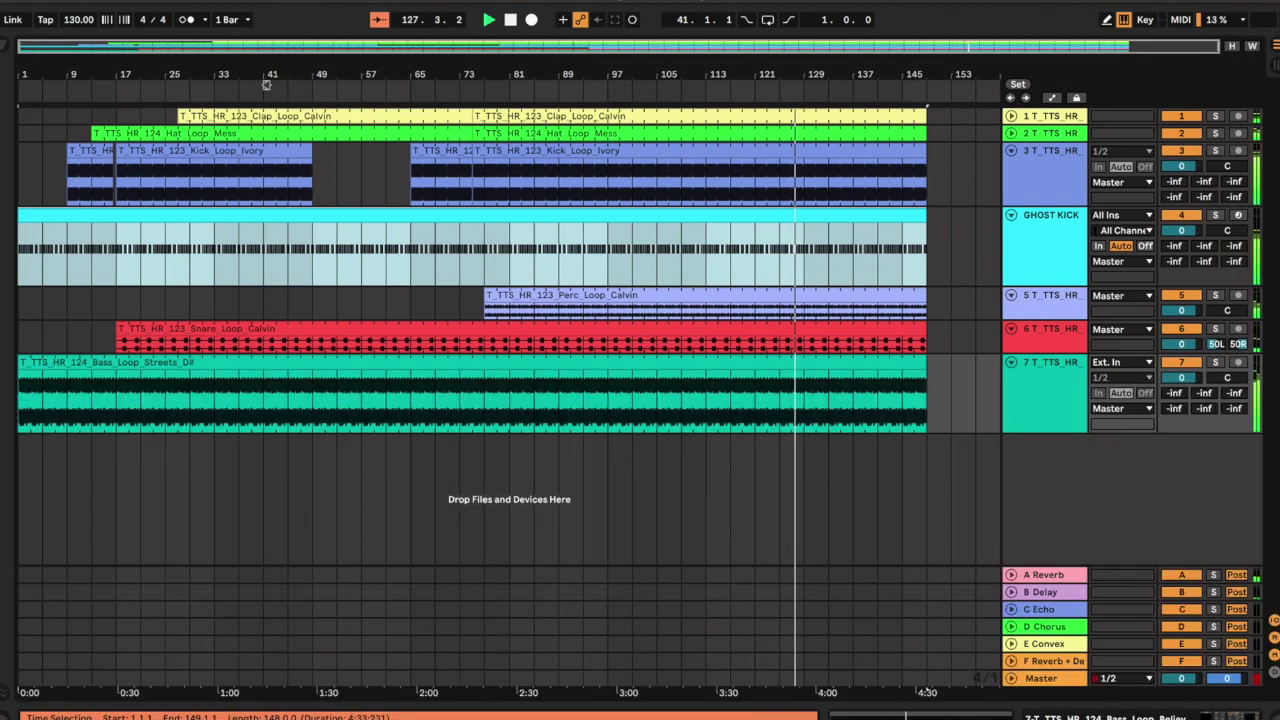
key(super+alt+l)
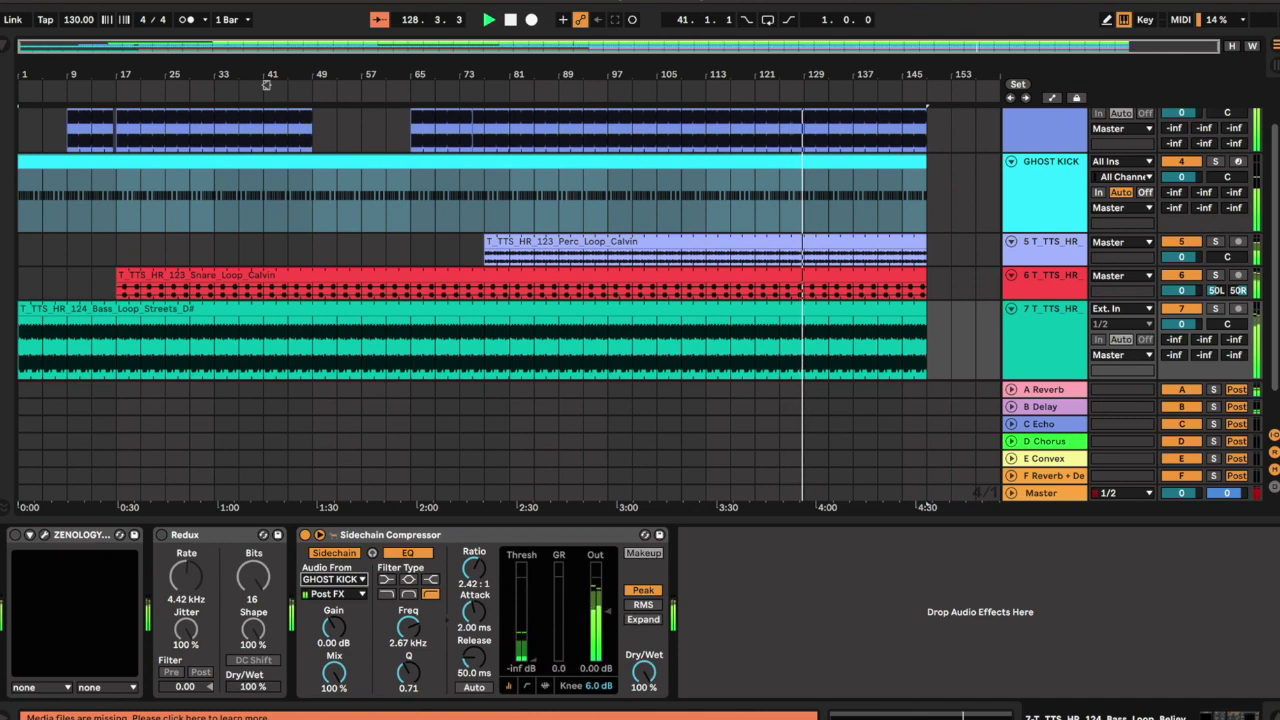
Switch the bass loop compressor's sidechain source back to the 3-T TTS HR 123 Kick Loop Ivory track.
key(Return)
key(Down)
key(Down)
key(Down)
key(Up)
key(Up)
key(Up)
key(Up)
key(Up)
key(Down)
key(Return)
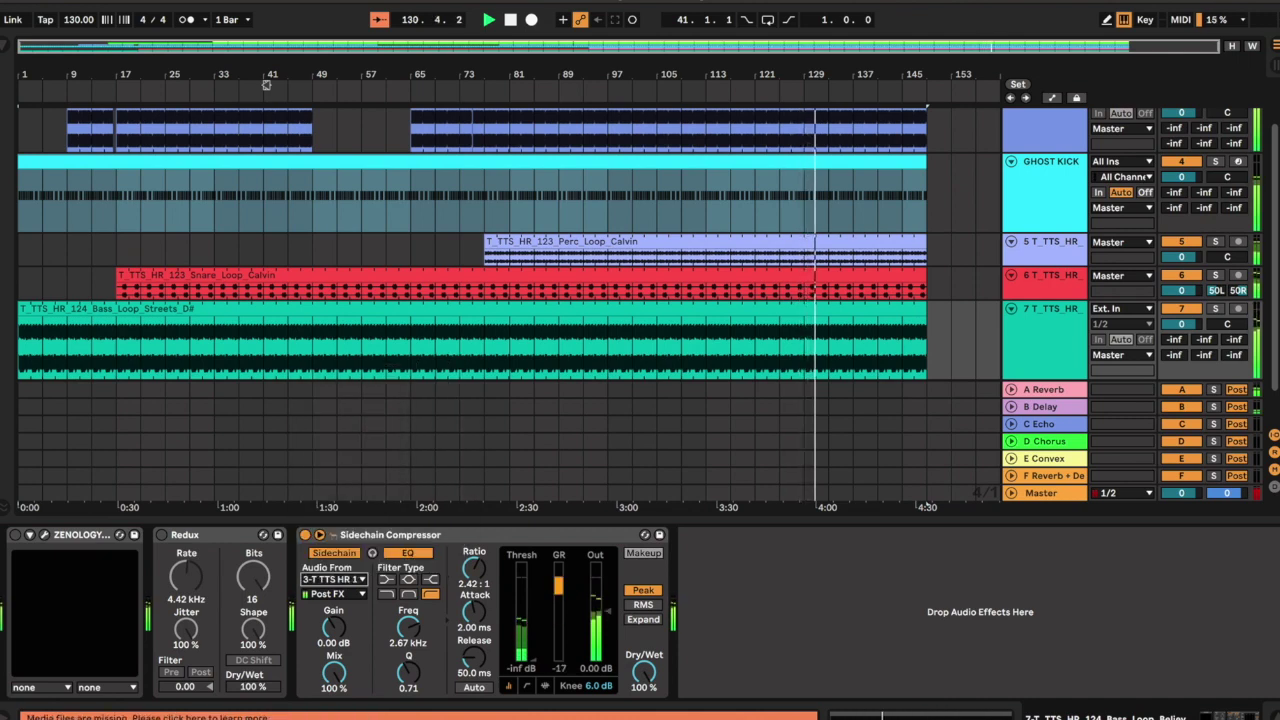
Clear the 909 search in the browser and open the Synth_Loops folder inside Melodic_Loops.
key(super+f)
key(Down)
key(Down)
key(Down)
key(Down)
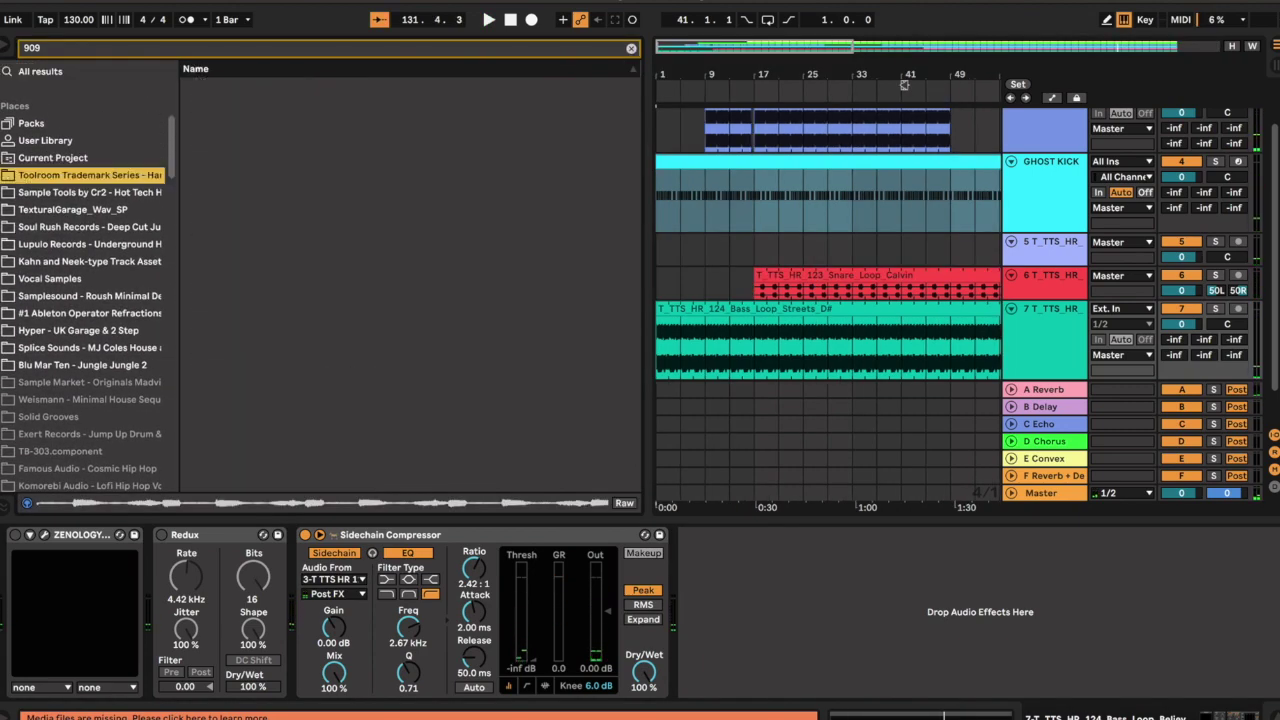
click(630, 48)
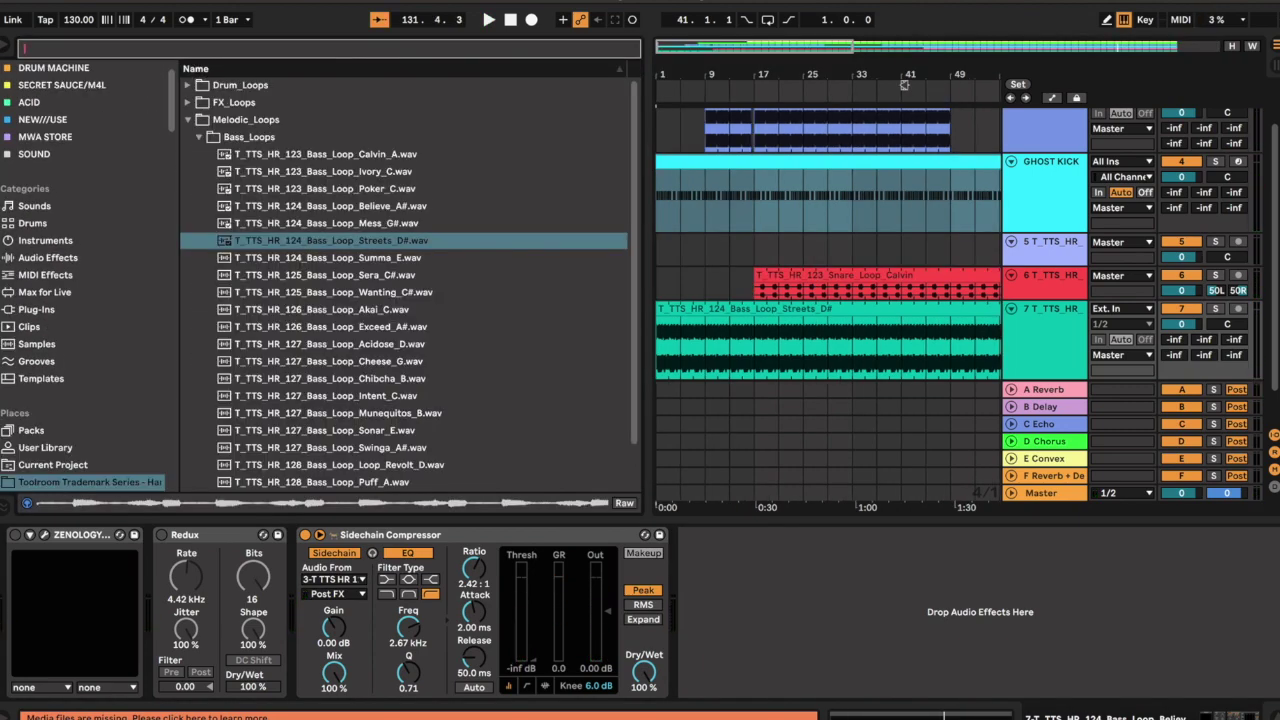
click(198, 137)
key(Down)
key(Right)
key(Down)
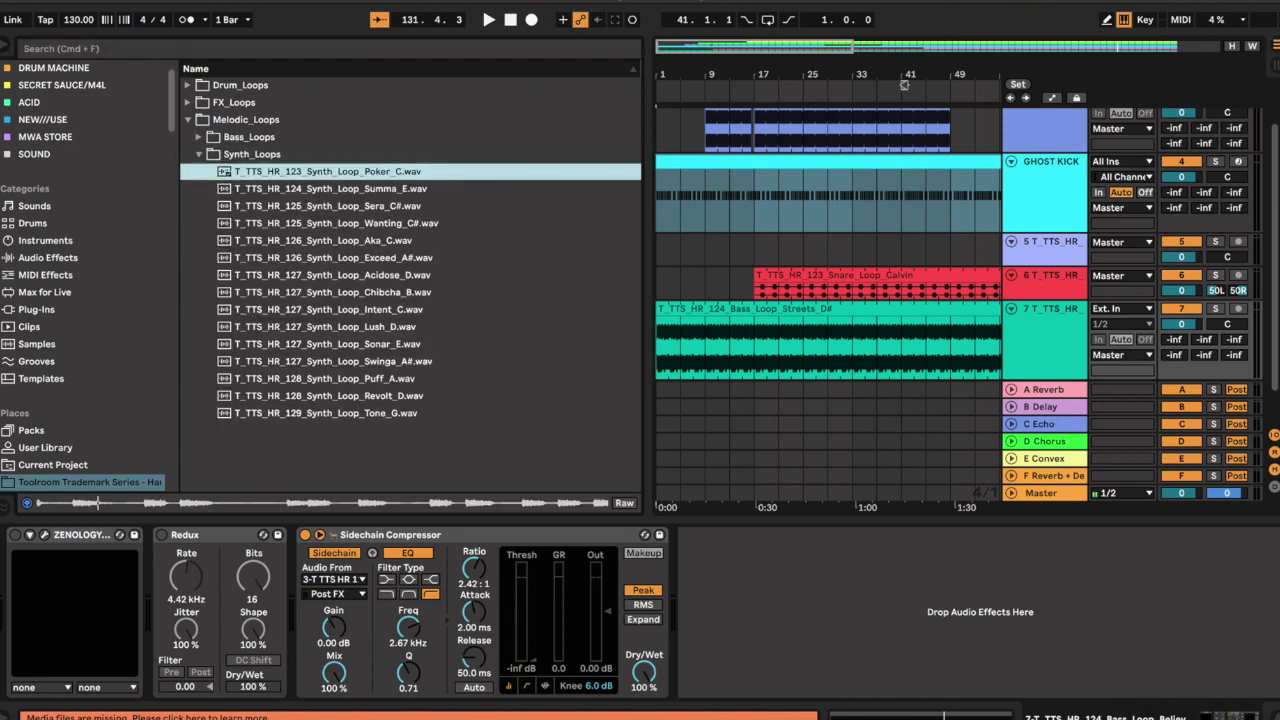
Audition the synth loops and place T_TTS_HR_125_Synth_Loop_Sera_C#.wav on a new track starting at bar 1, with playback from the beginning.
key(Down)
key(Down)
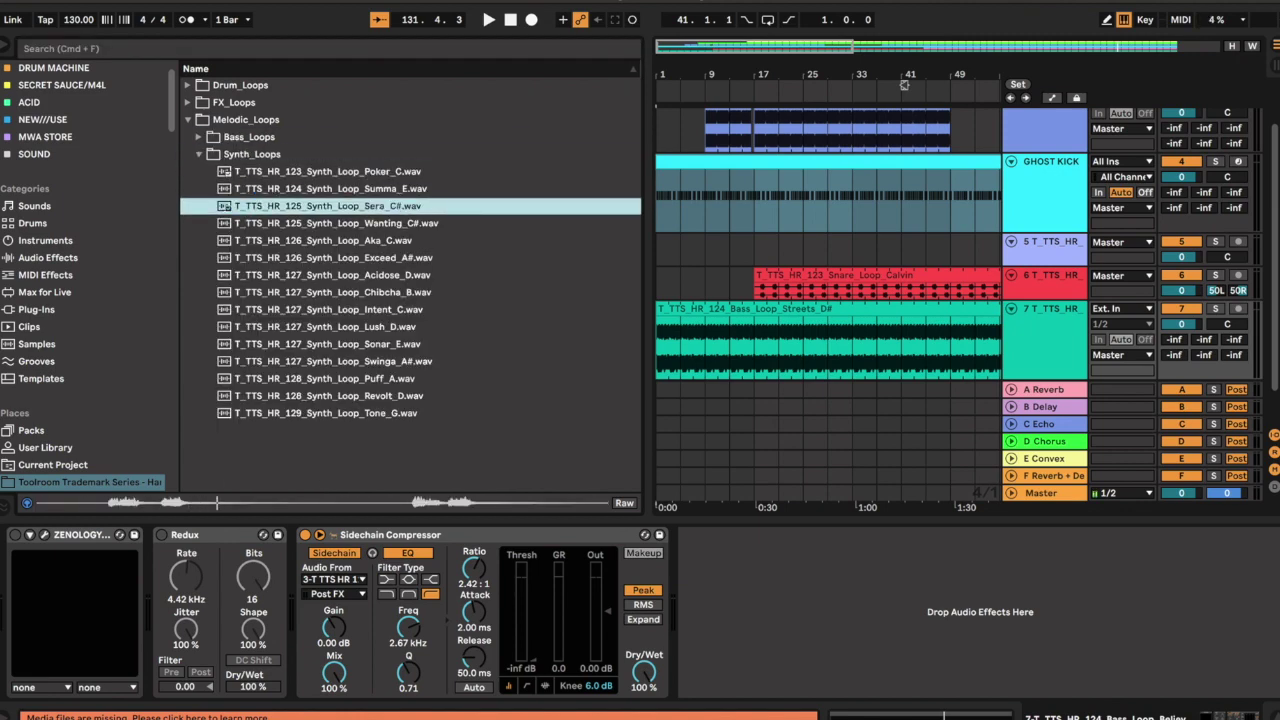
key(Up)
key(Down)
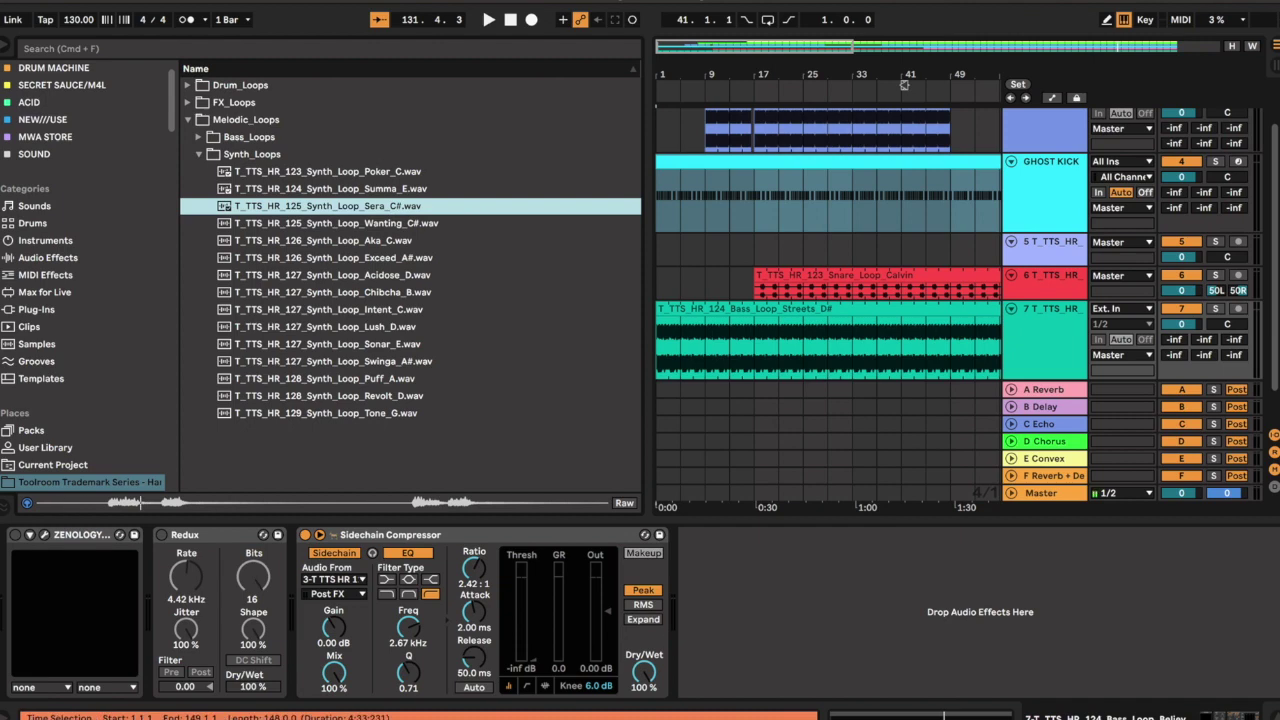
scroll(904, 85, down, 2)
drag(750, 370, 662, 345)
key(space)
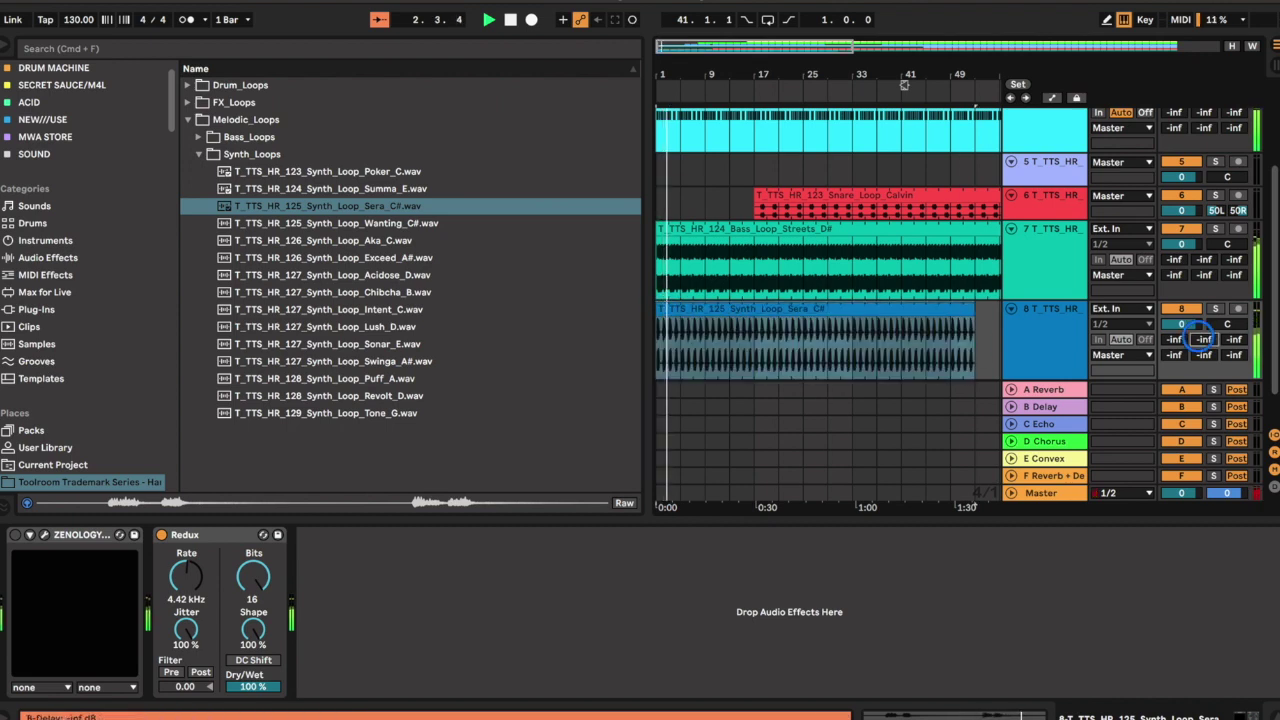
Raise the synth loop track's Reverb and Delay sends to 0 dB and reset its volume to 0 dB.
drag(904, 85, 759, 85)
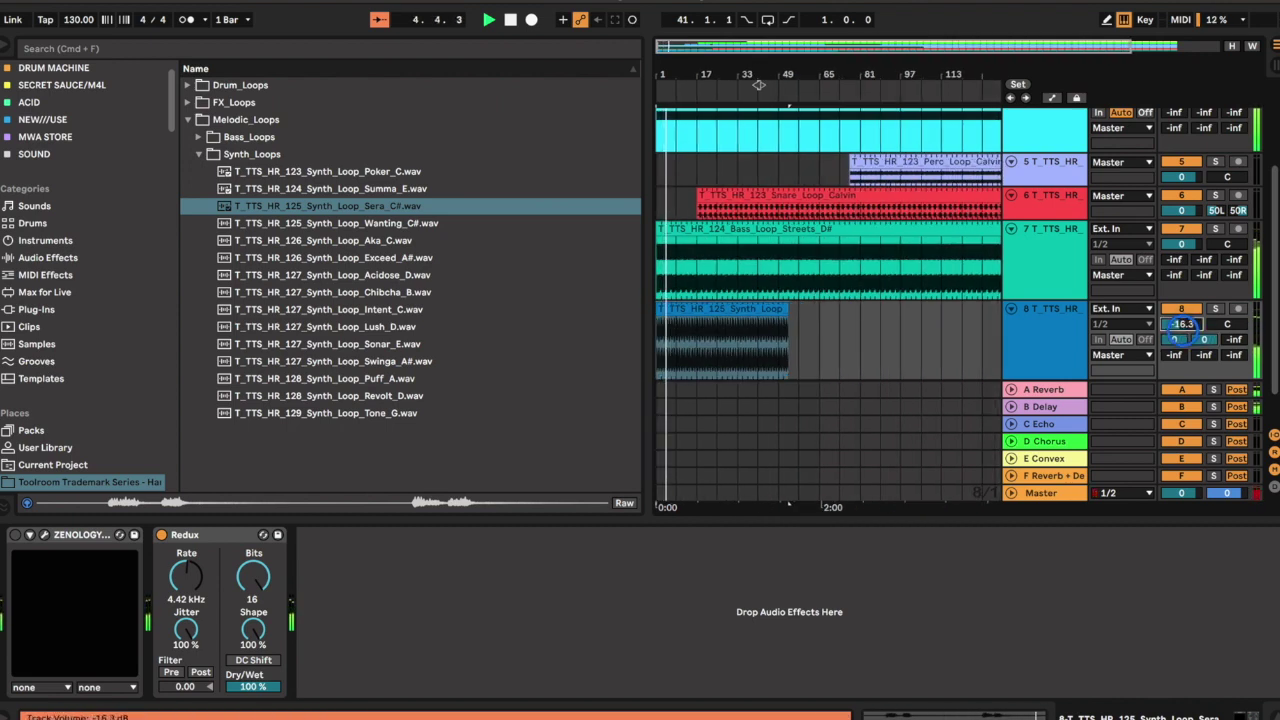
drag(759, 85, 880, 120)
click(1183, 311)
key(Delete)
Split the synth loop clip at bar 2 and duplicate its first bar repeatedly up to bar 63.
click(699, 330)
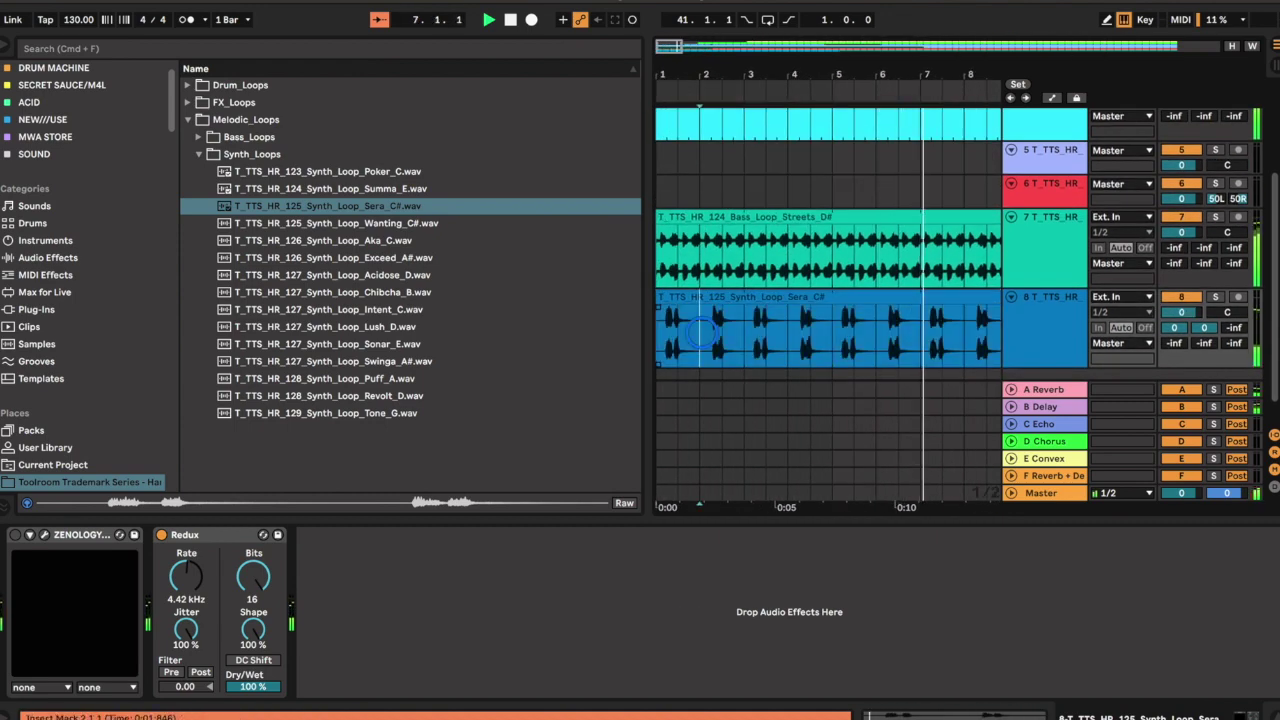
key(super+d)
key(super+d)
key(super+d)
key(super+d)
key(super+d)
key(super+d)
key(super+d)
key(super+d)
key(super+d)
key(super+d)
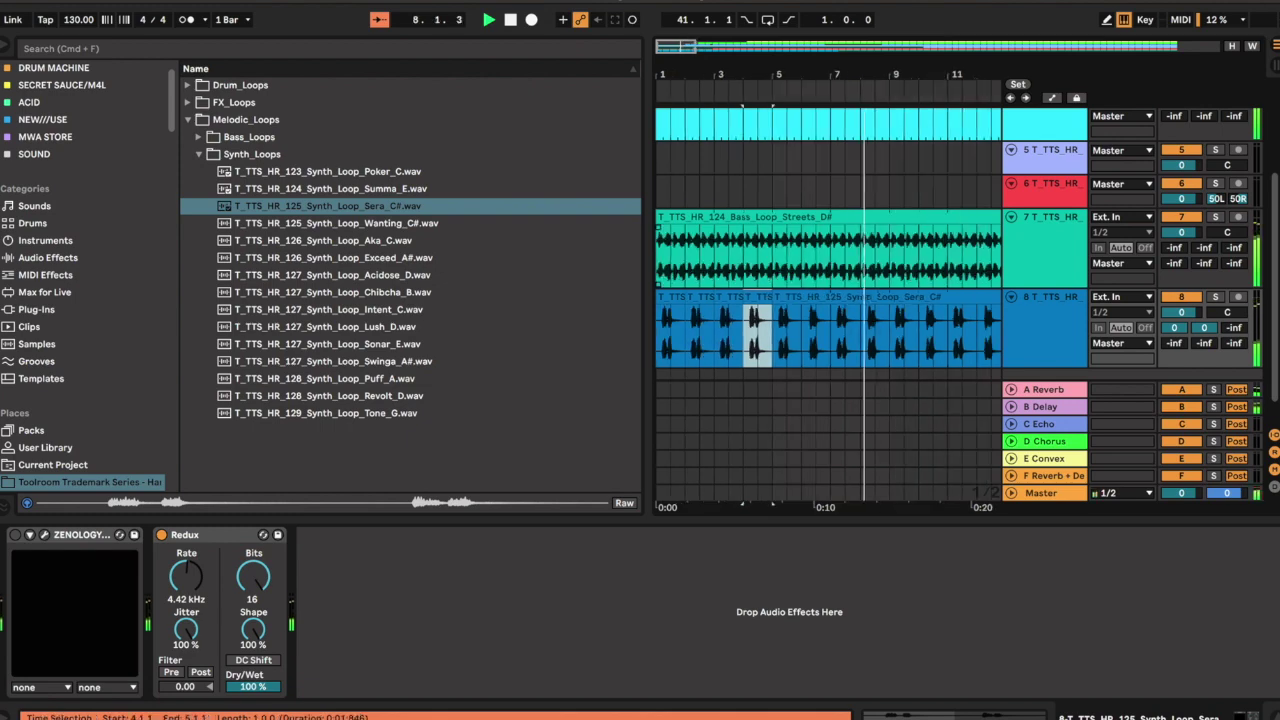
key(super+d)
key(super+d)
key(super+d)
key(super+d)
key(super+d)
key(super+d)
key(super+d)
key(super+d)
key(super+d)
key(super+d)
key(super+d)
key(super+d)
key(super+d)
key(super+d)
key(super+d)
key(super+d)
key(super+d)
key(super+d)
key(super+d)
key(super+d)
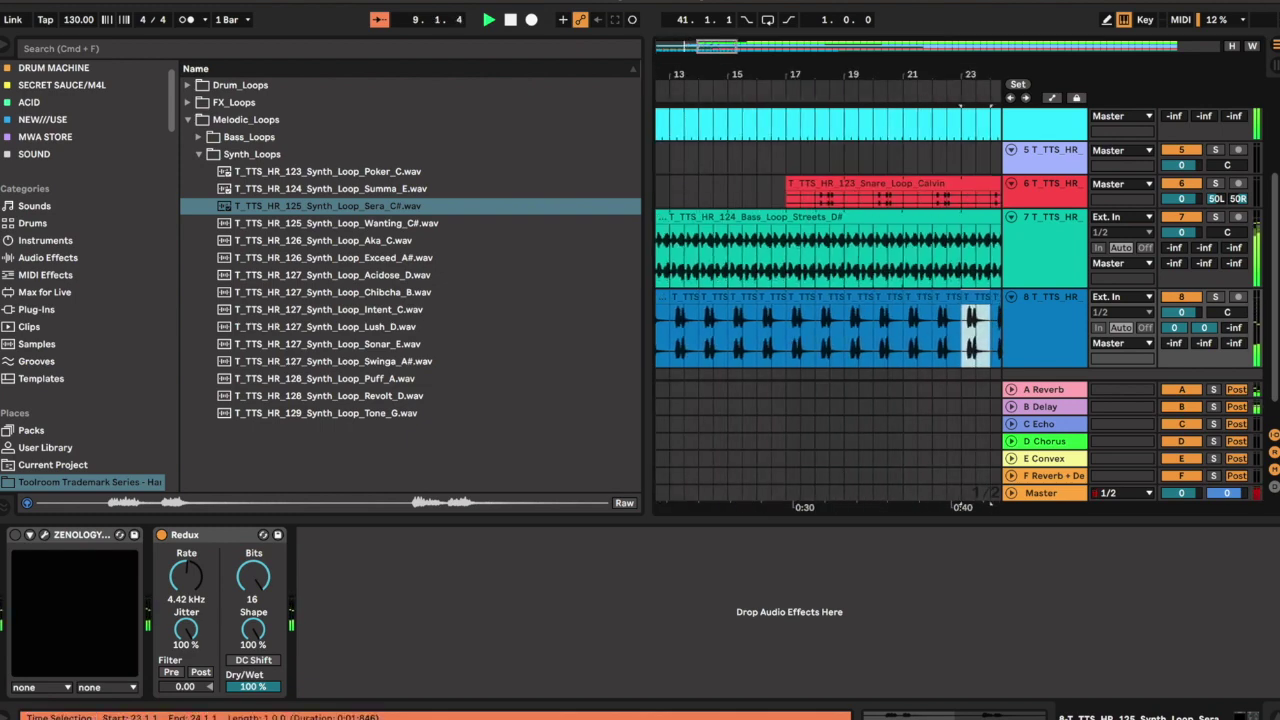
mouse_move(774, 100)
mouse_down()
mouse_move(774, 85)
mouse_move(757, 85)
mouse_up()
key(super+d)
key(super+d)
key(super+d)
key(super+d)
key(super+d)
key(super+d)
key(super+d)
key(super+d)
key(super+d)
key(super+d)
key(super+d)
key(super+d)
key(super+d)
key(super+d)
key(super+d)
key(super+d)
key(super+d)
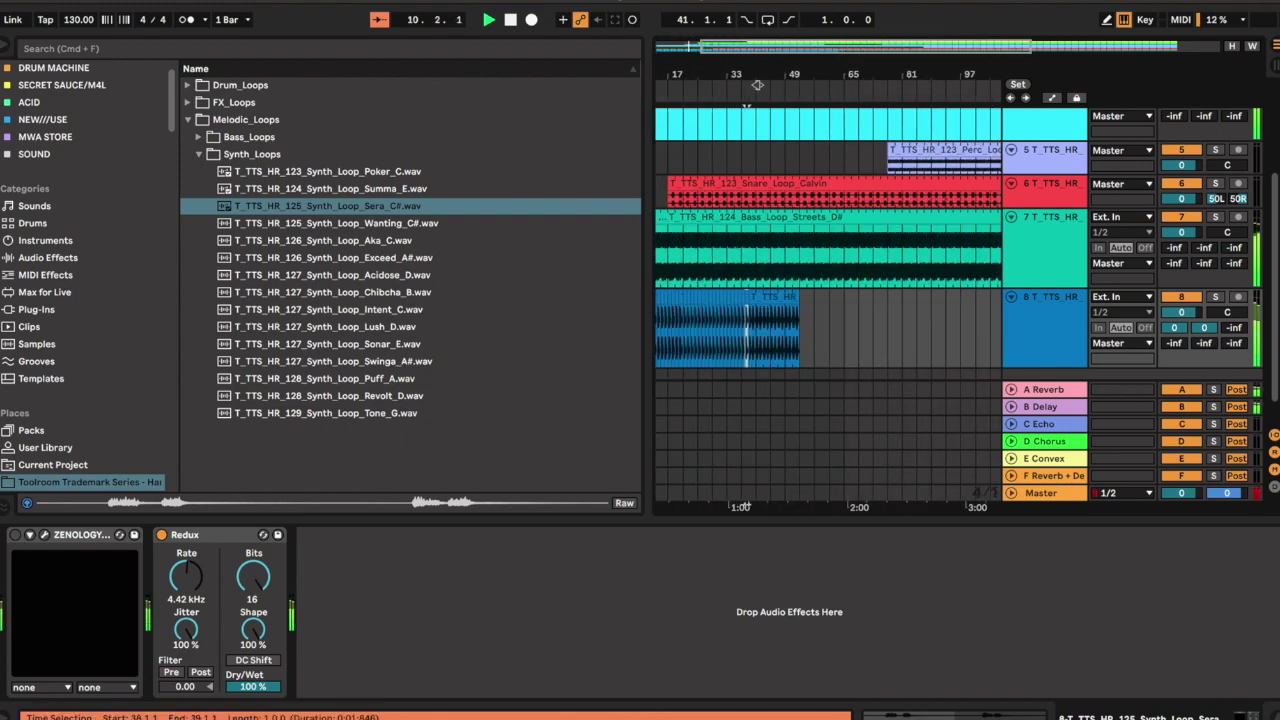
key(super+d)
key(super+d)
key(super+d)
key(super+d)
key(super+d)
key(super+d)
key(super+d)
key(super+d)
key(super+d)
key(super+d)
key(super+d)
key(super+d)
key(super+d)
key(super+d)
key(super+d)
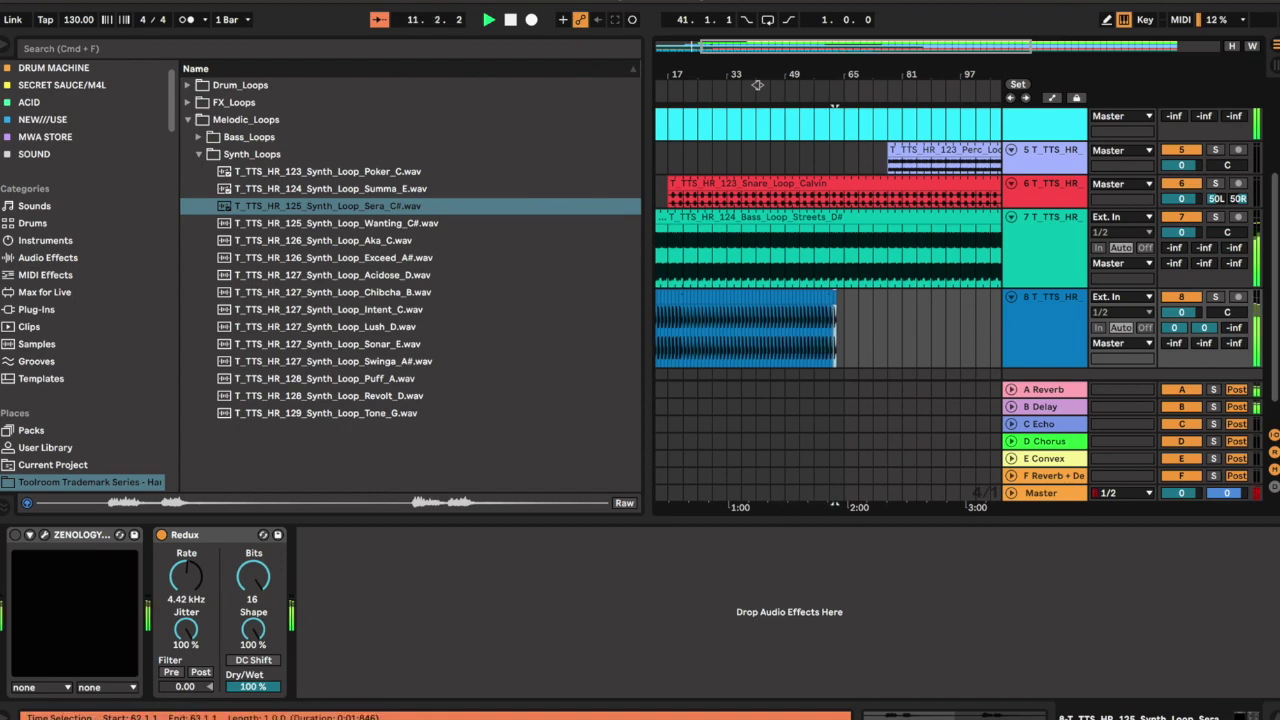
Duplicate larger blocks of the one-bar synth clips up to bar 193 and delete everything from bar 150 onward.
drag(727, 330, 595, 292)
key(super+d)
key(super+d)
key(super+d)
key(super+d)
key(super+d)
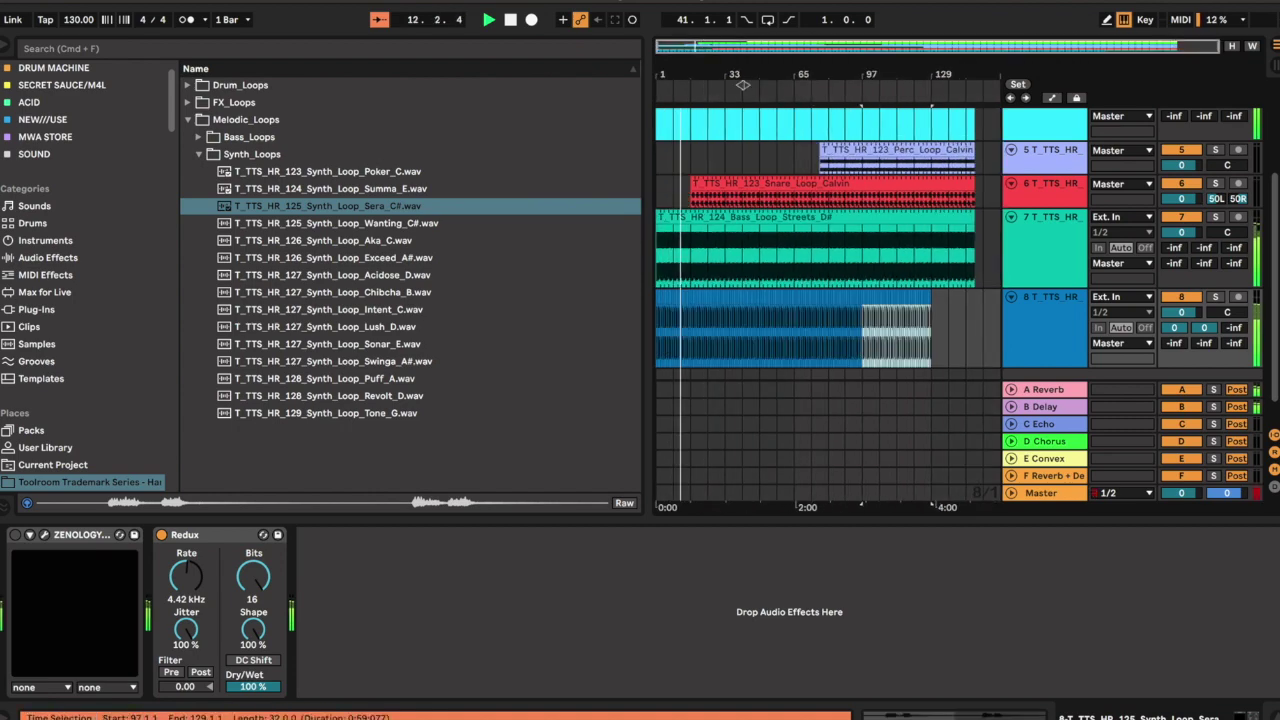
shift+click(888, 330)
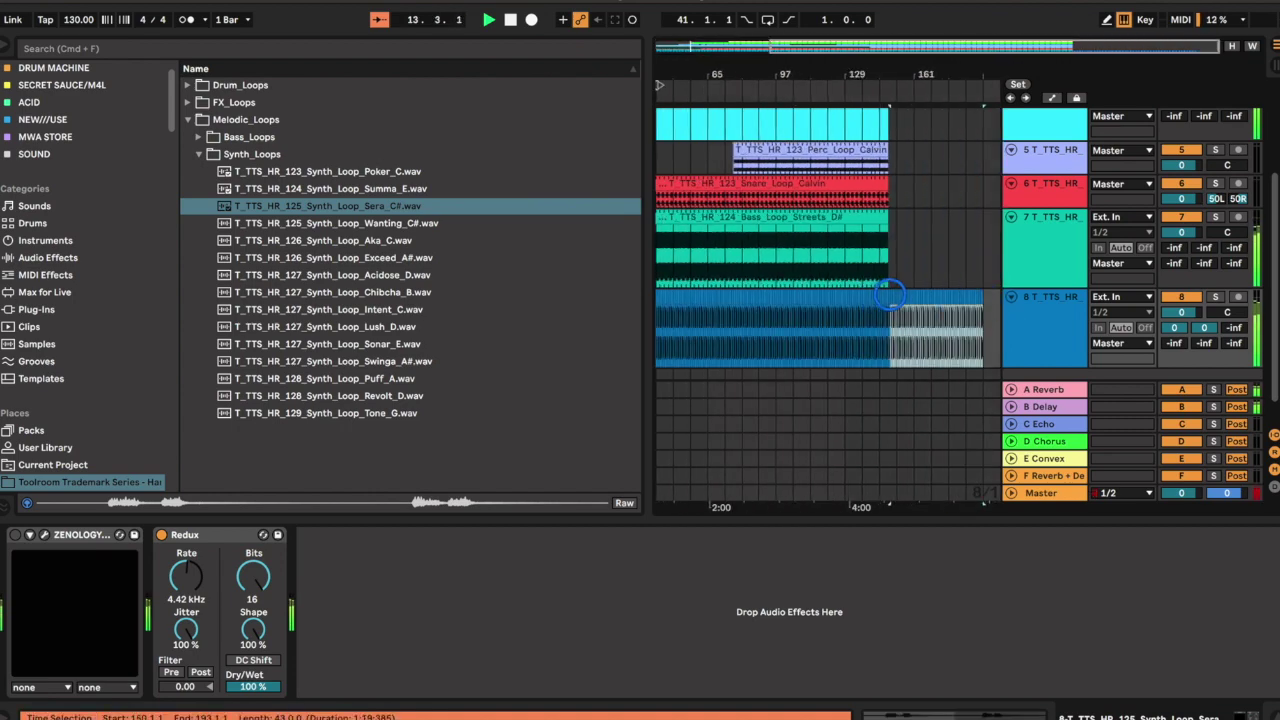
key(Delete)
Set the Redux Dry/Wet on the synth track to 0% and lower the track's volume to -8.4 dB.
click(1122, 297)
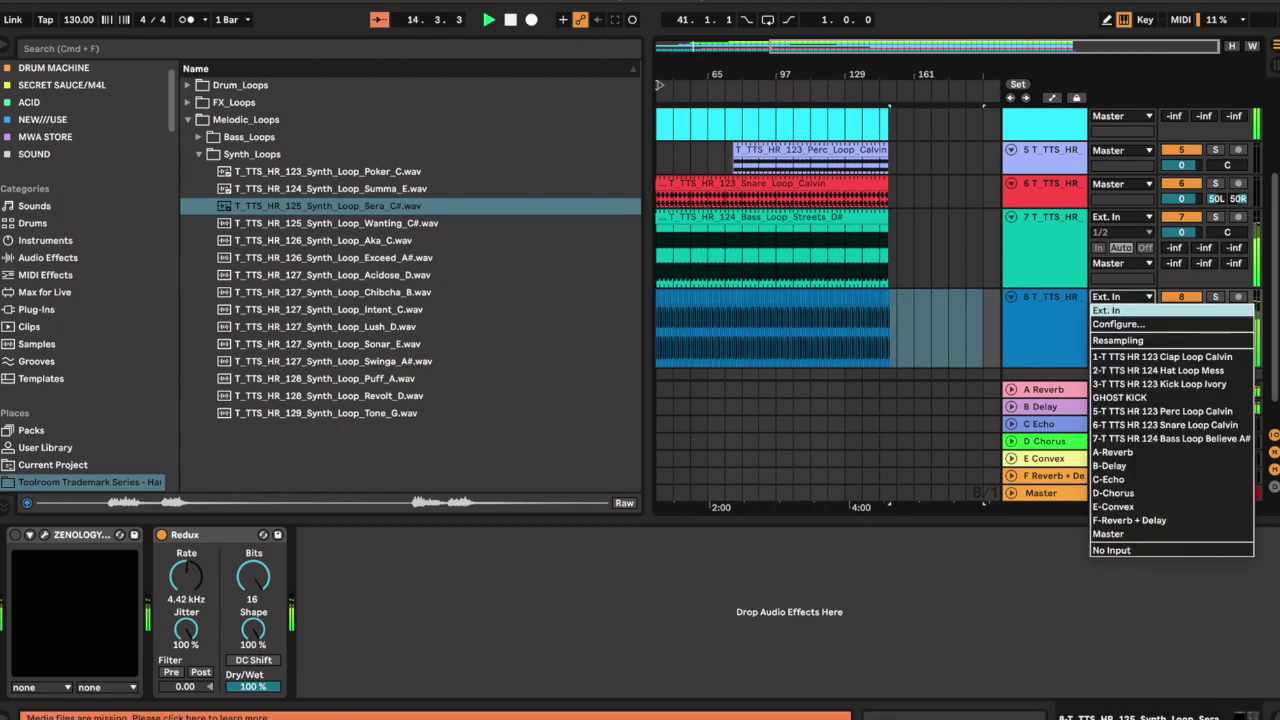
key(Escape)
click(251, 686)
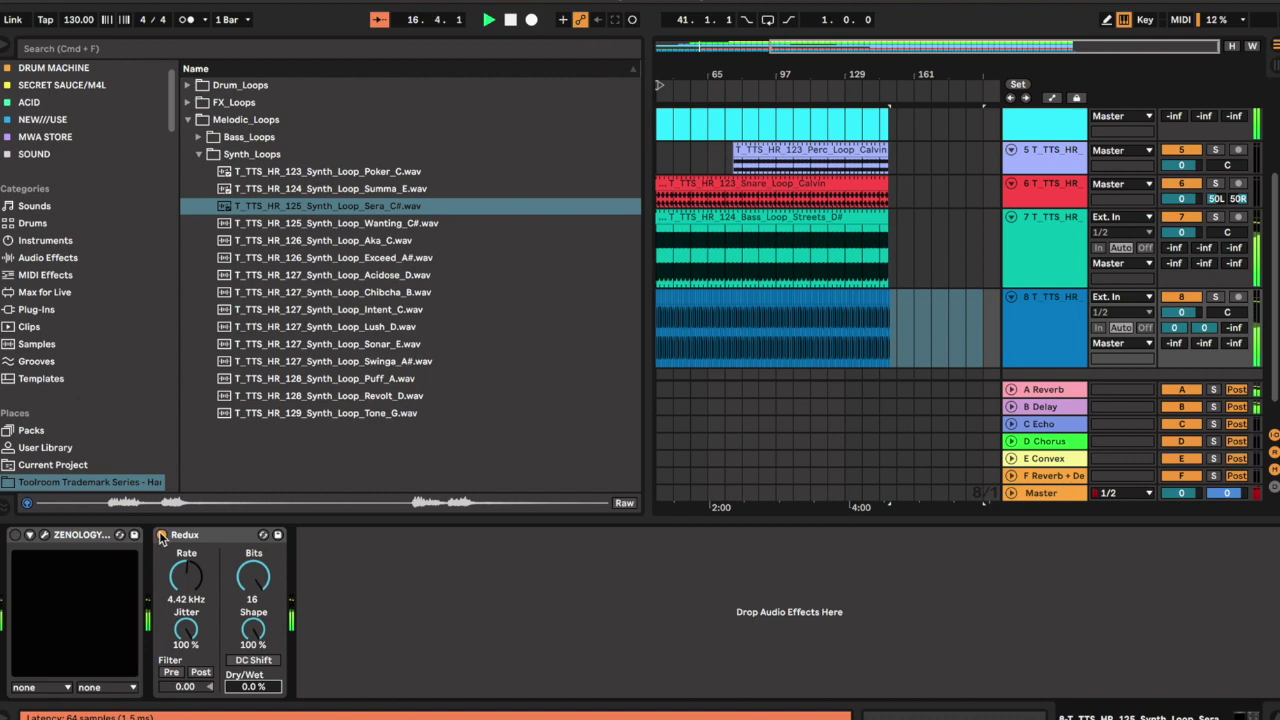
click(1050, 348)
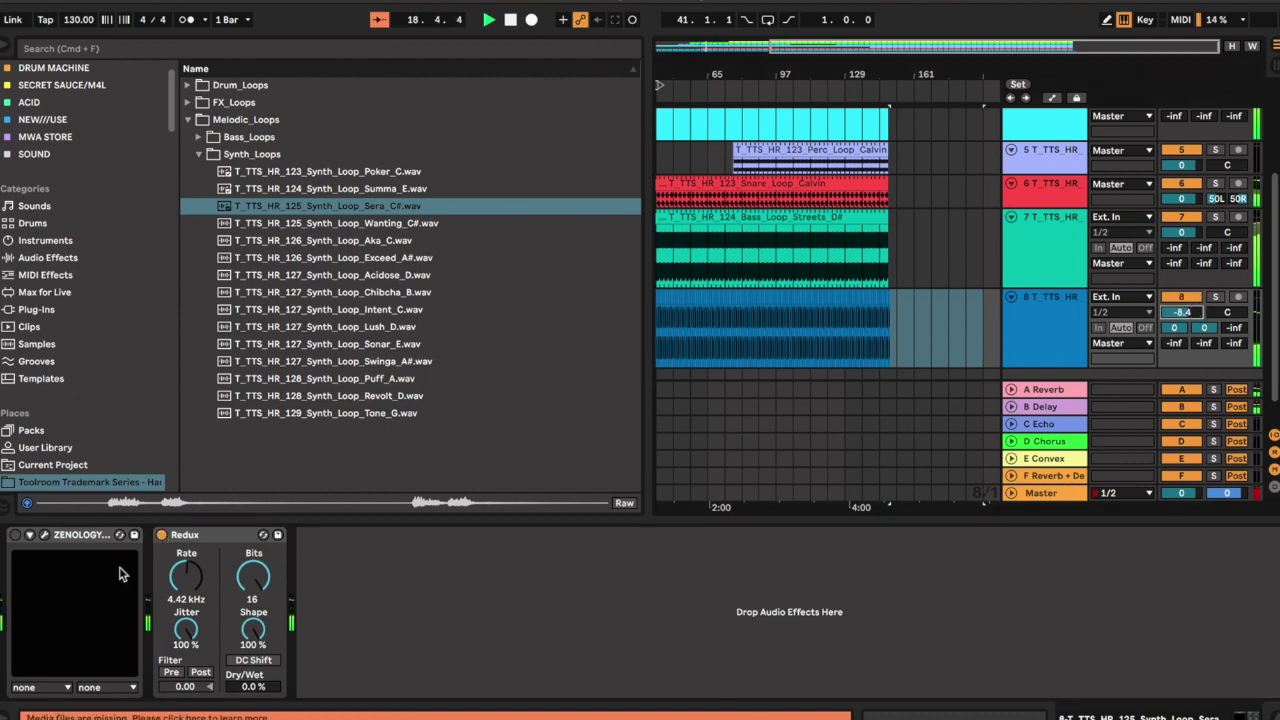
Activate ZENOLOGY FX on the synth track and change its effect to Flanger.
click(29, 535)
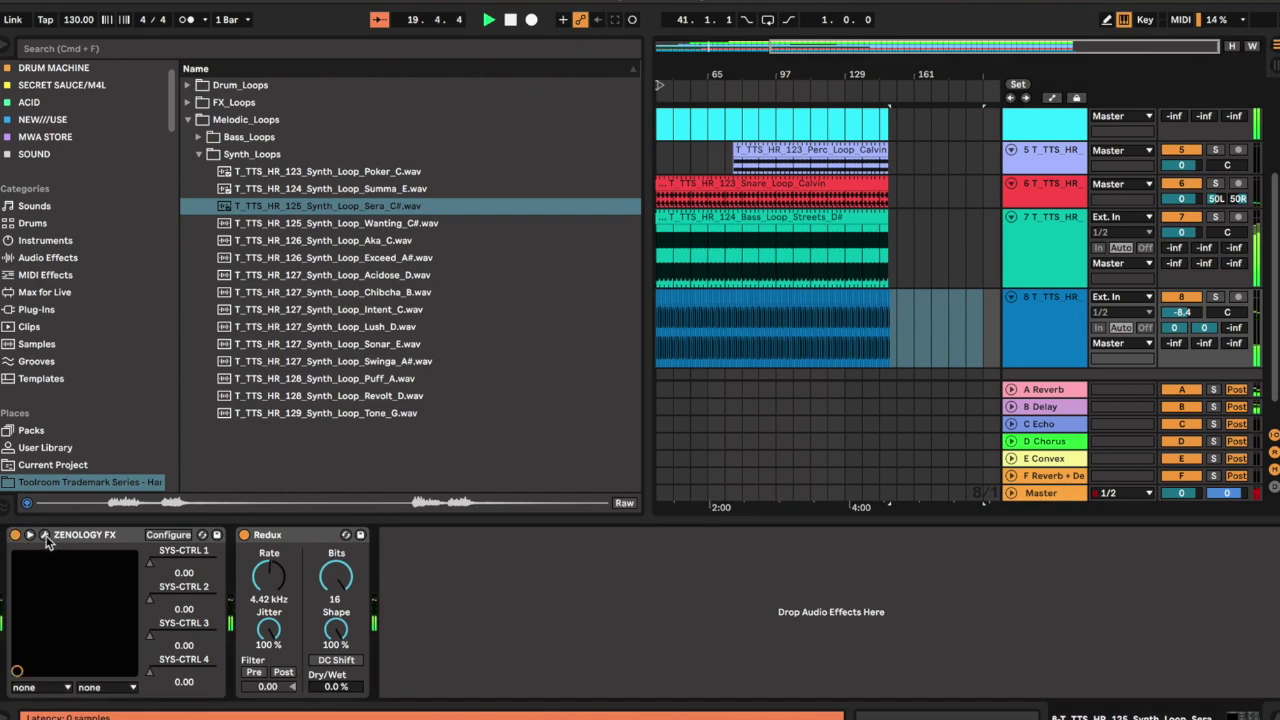
click(44, 535)
click(462, 96)
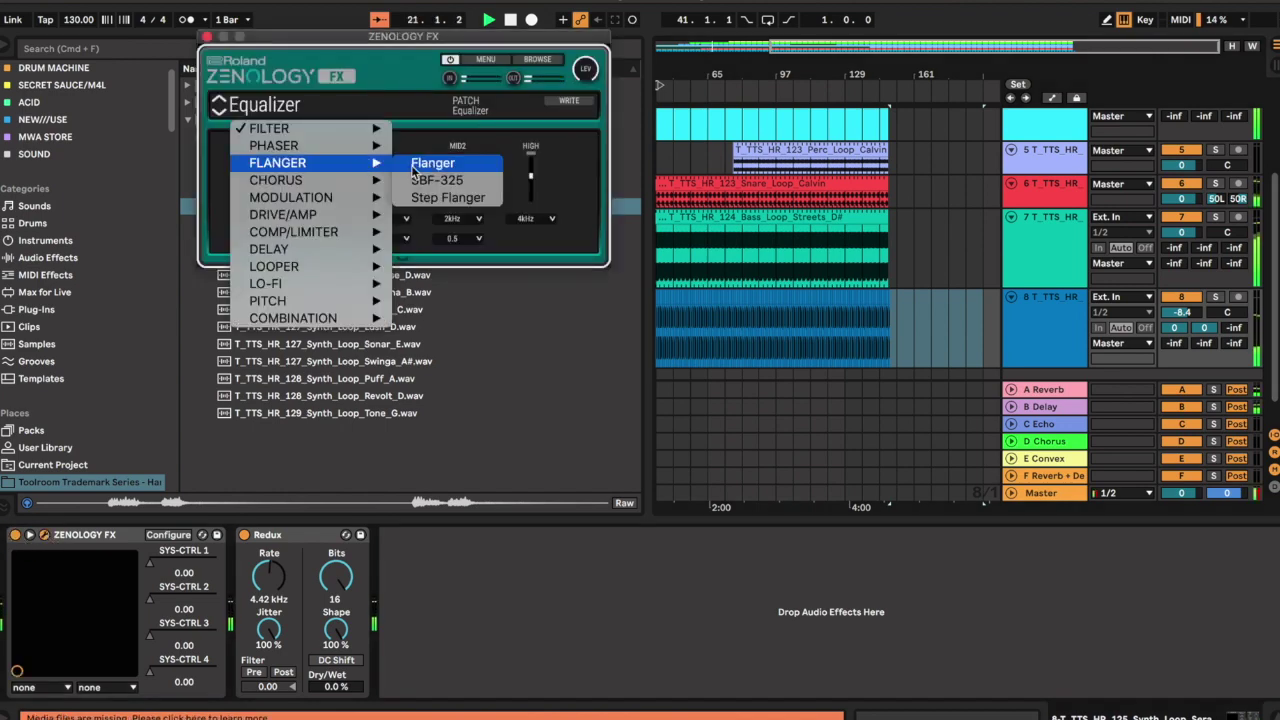
click(430, 164)
Set the Flanger's depth to 127 and its feedback to -38%.
mouse_move(338, 173)
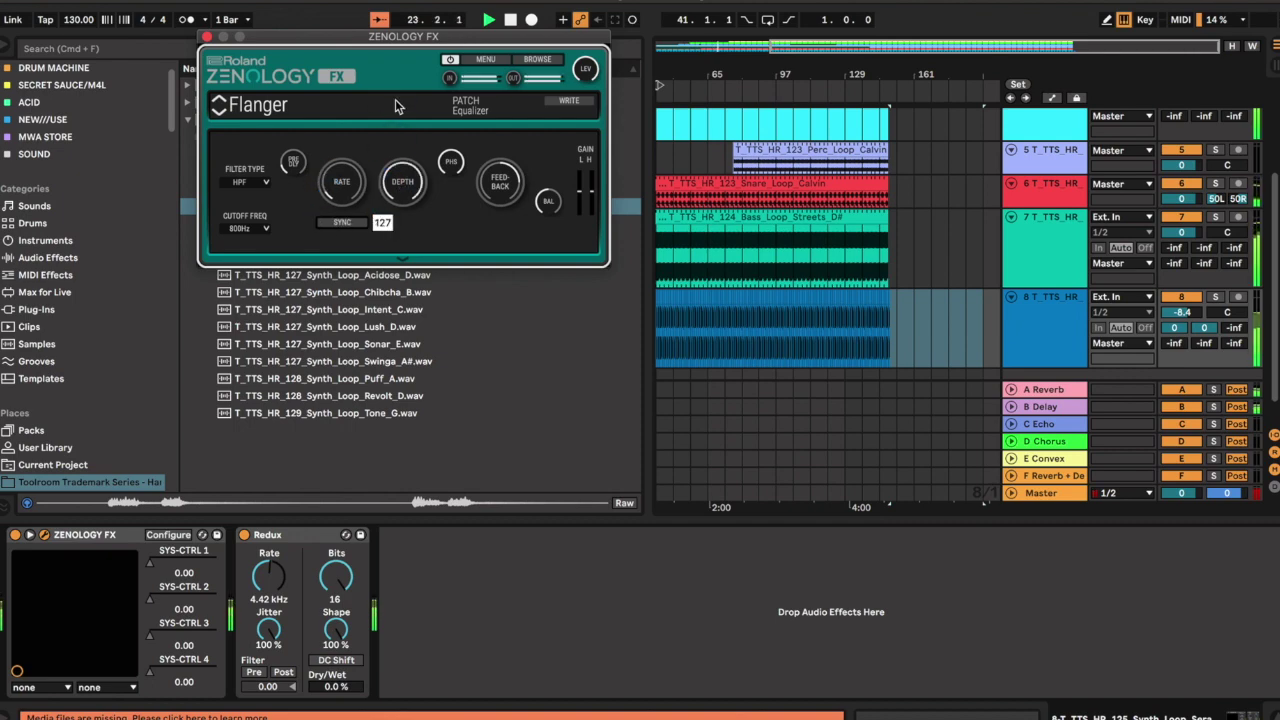
mouse_move(502, 222)
drag(502, 222, 500, 260)
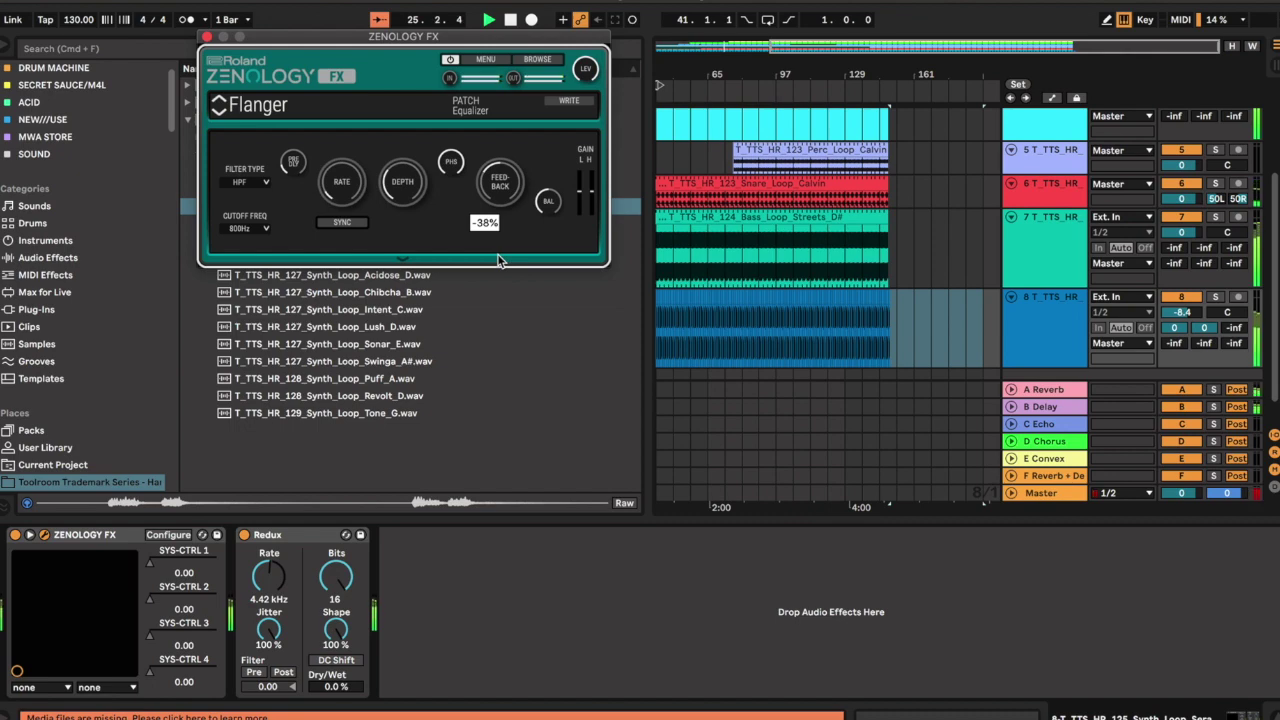
Close the ZENOLOGY FX window, search the browser for EQ, and add an EQ Eight preset to the synth track.
click(207, 38)
click(100, 48)
text(EQ)
click(75, 378)
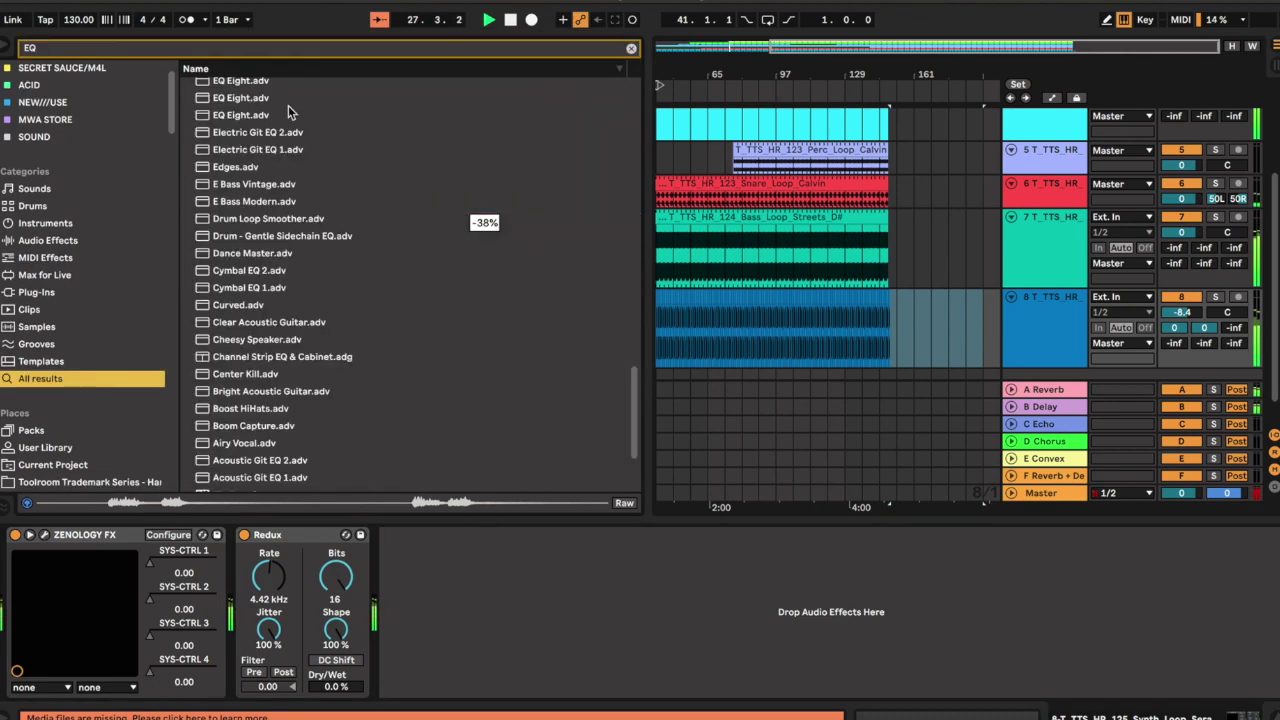
double_click(284, 100)
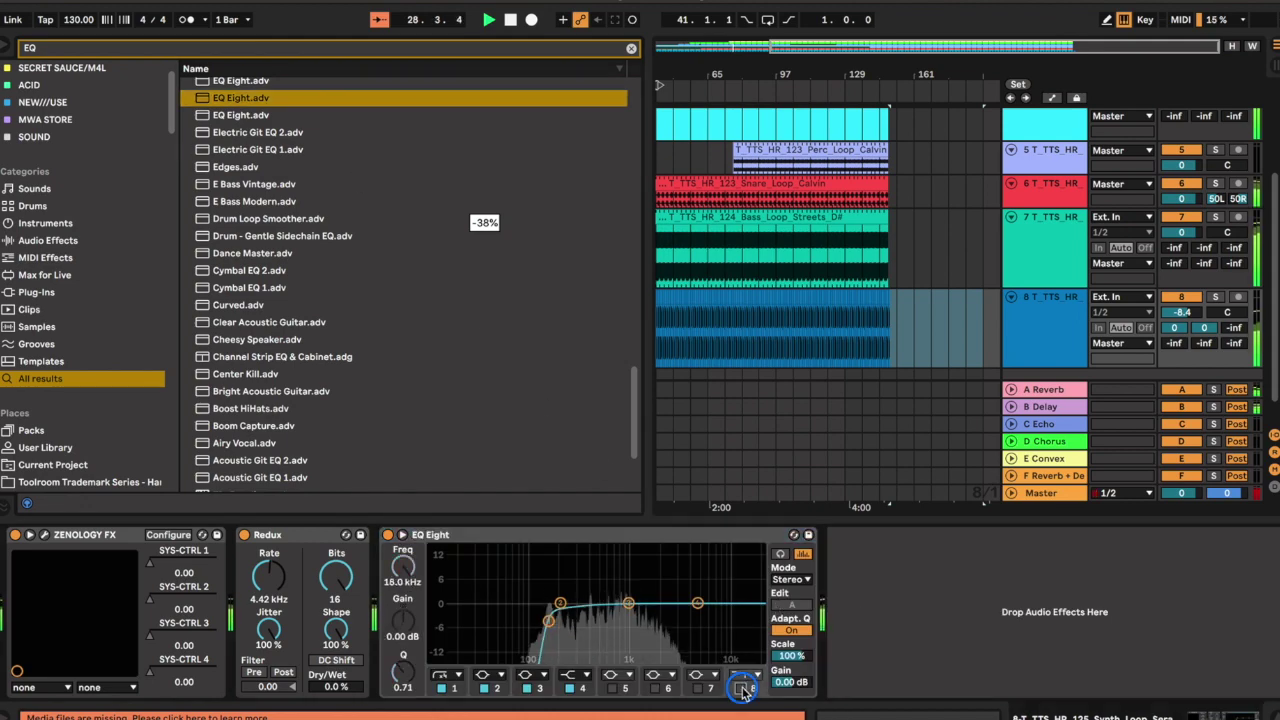
In the synth track's EQ Eight, enable band 8 as a high cut at 2.50 kHz and move band 1's low cut to 38.3 Hz.
click(743, 690)
drag(757, 604, 667, 618)
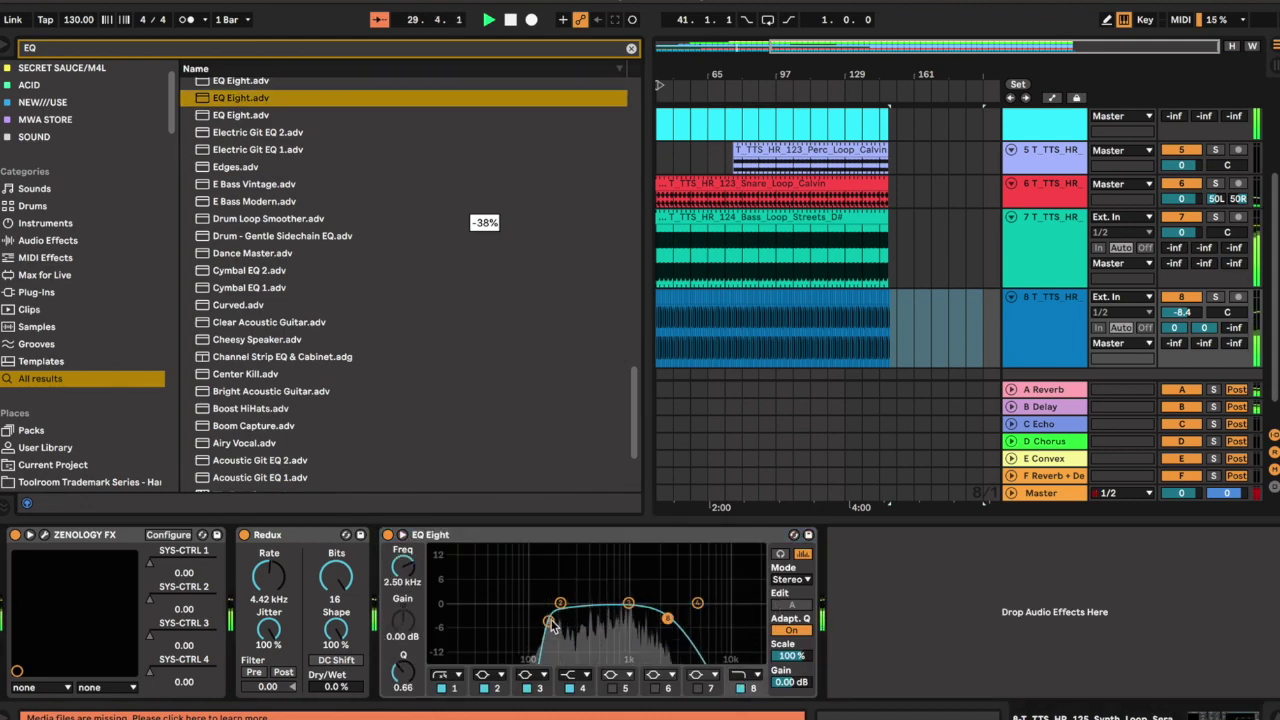
drag(550, 622, 494, 615)
Copy the Sidechain Compressor from bass track 7 to the end of the synth track's device chain.
click(666, 520)
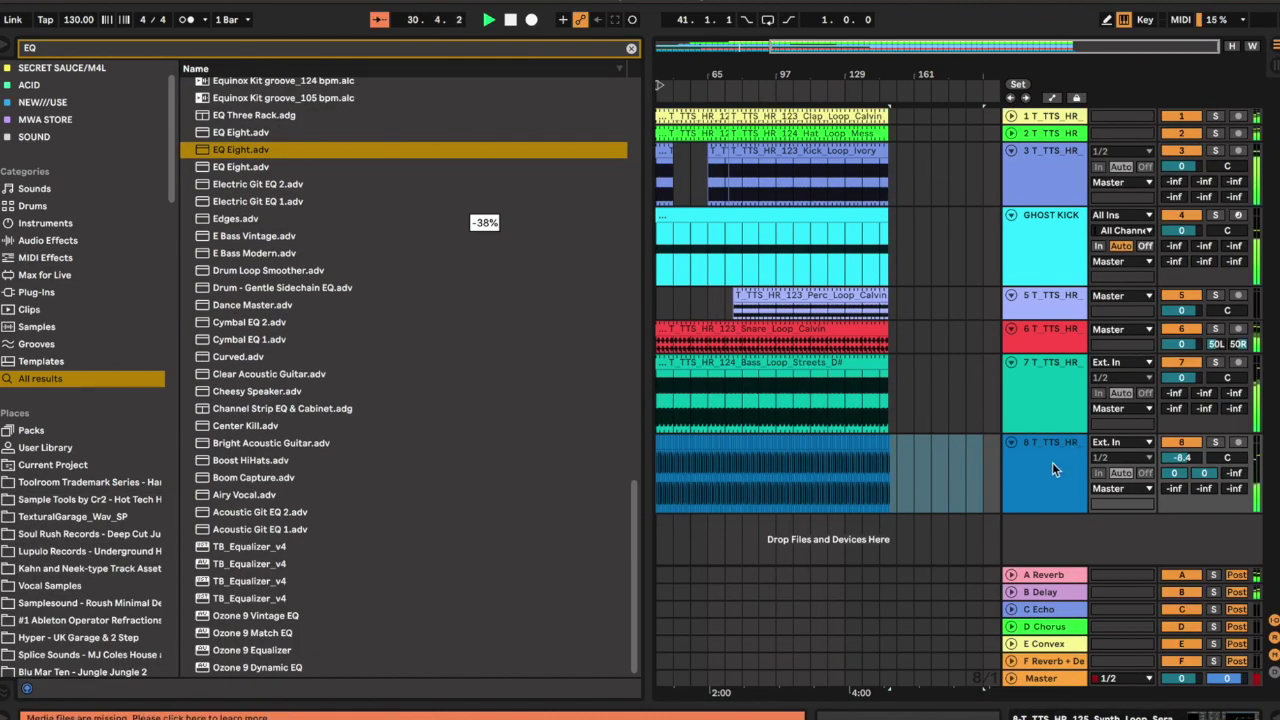
double_click(1200, 386)
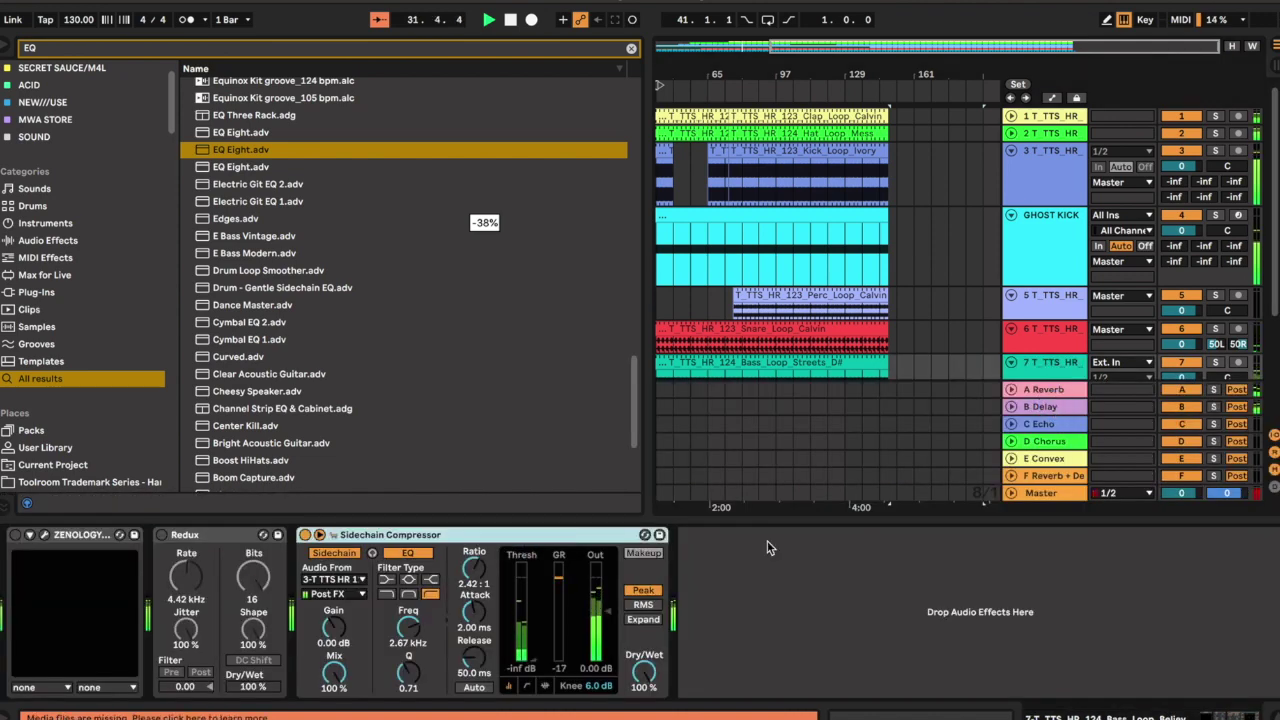
key(Down)
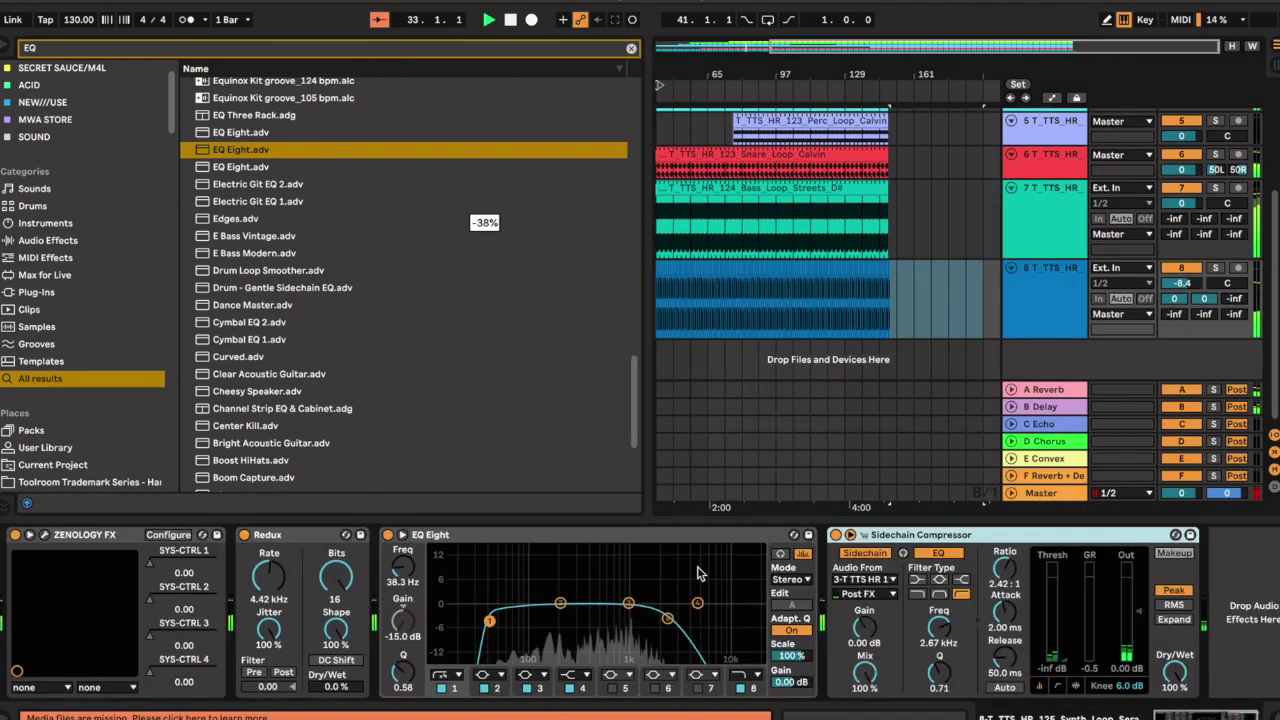
Compare the synth with Redux bypassed, and set Redux to 66% Dry/Wet, 40.0 kHz rate, 7 bits and 0% jitter with DC Shift on.
click(245, 535)
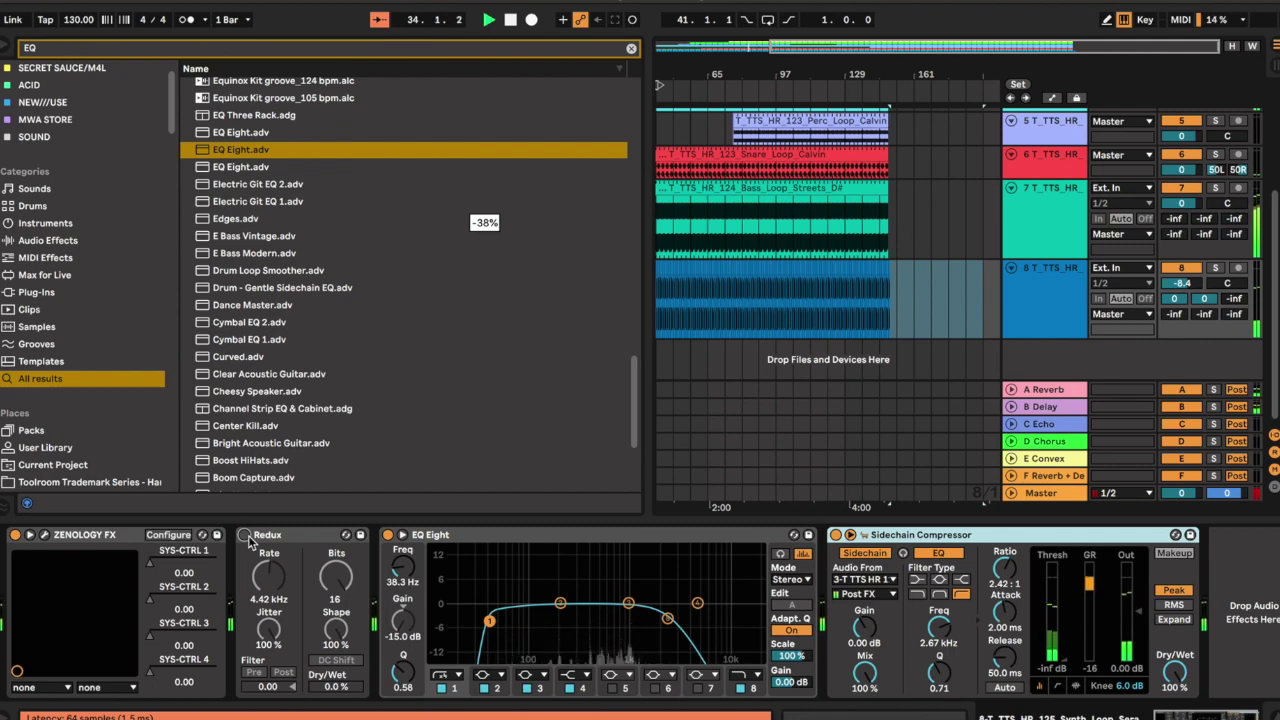
click(245, 535)
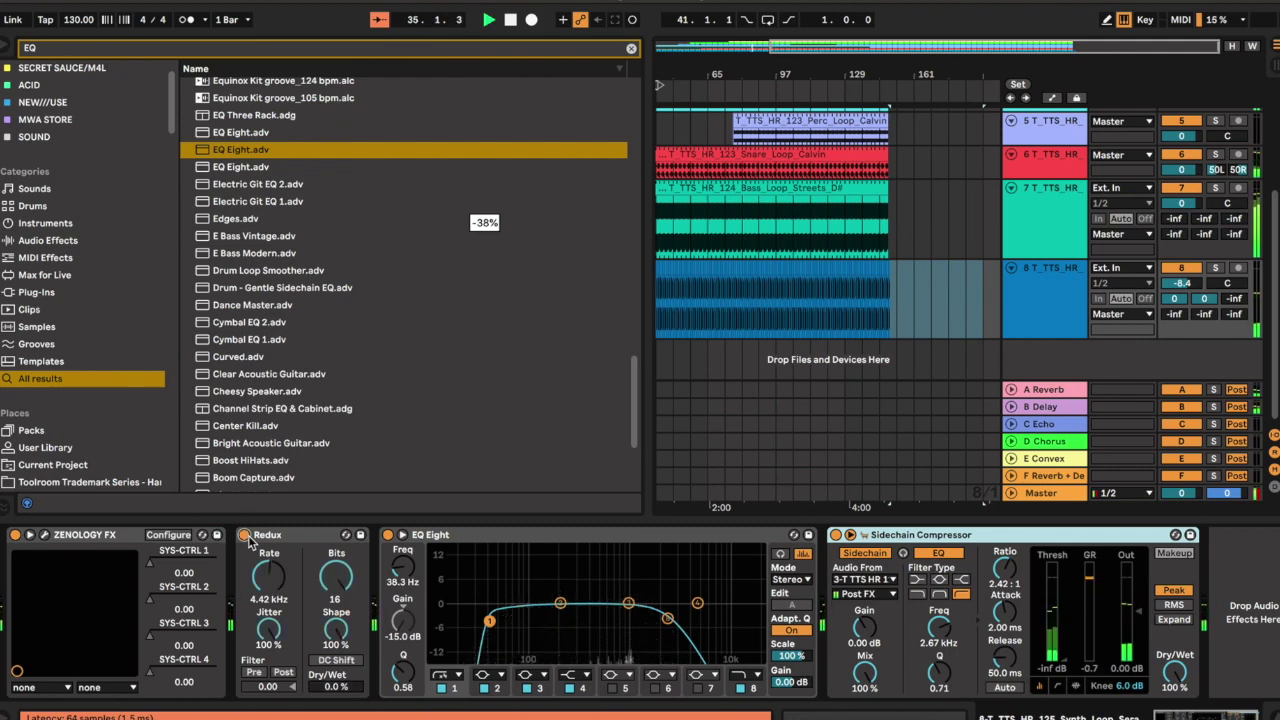
drag(337, 688, 338, 686)
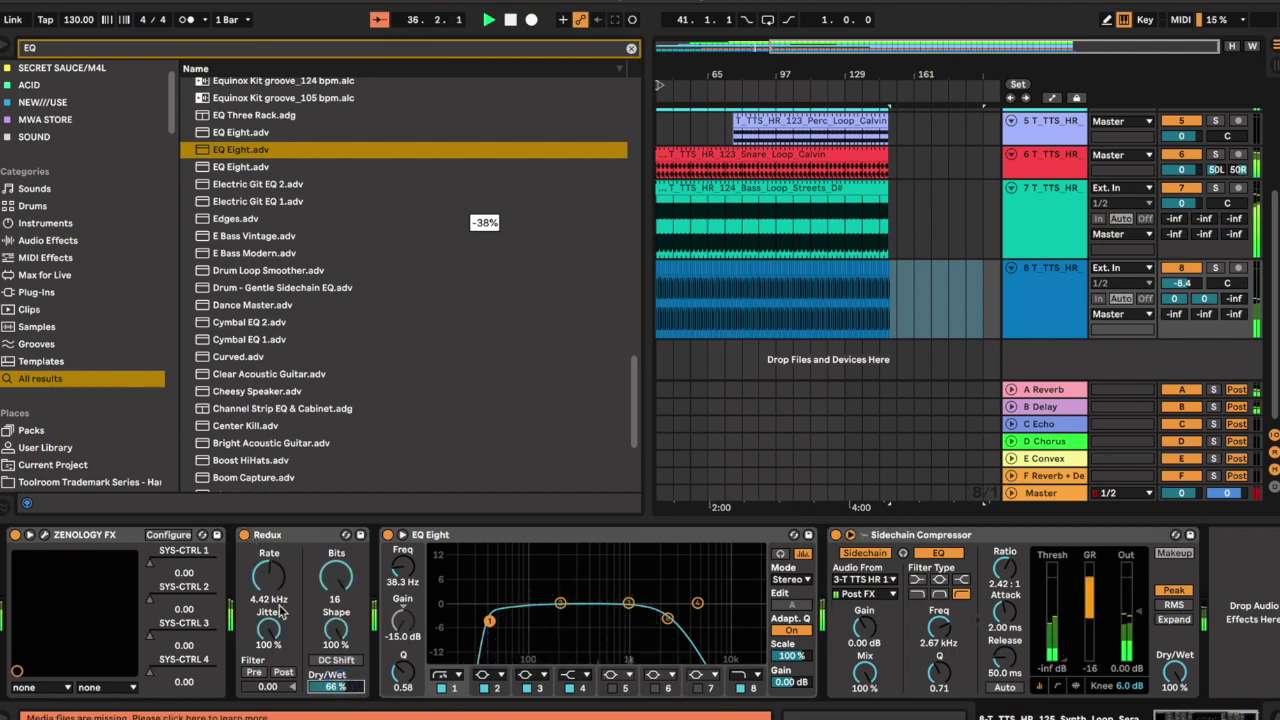
drag(268, 576, 268, 556)
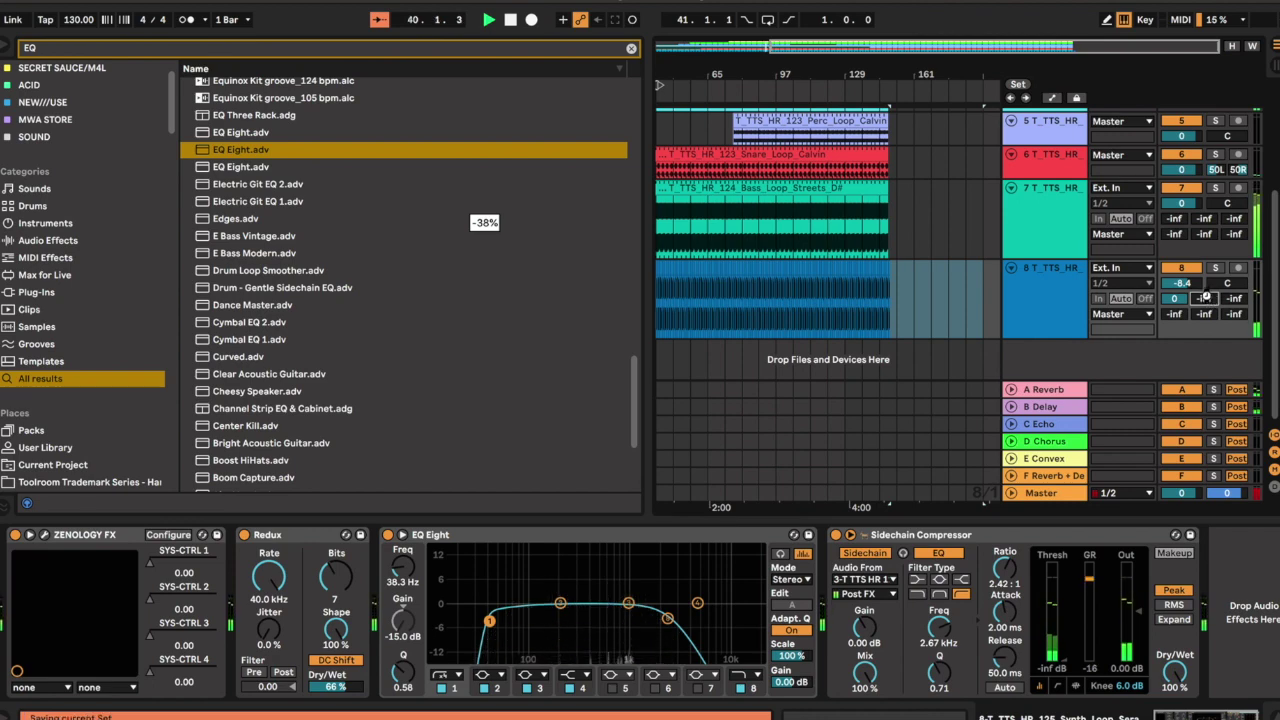
Switch the synth track to split stereo panning at 50L and 50R, and set its Delay send to -17.2 dB.
right_click(1206, 287)
click(1205, 290)
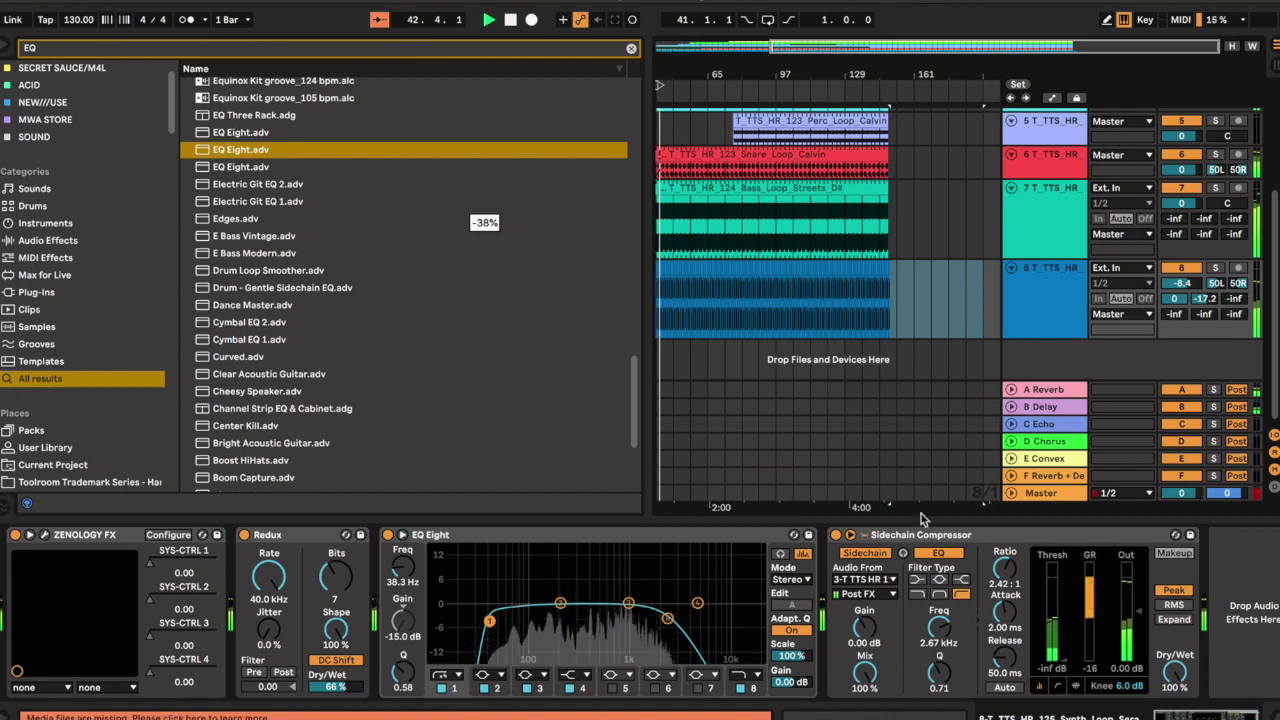
key(ctrl+alt+l)
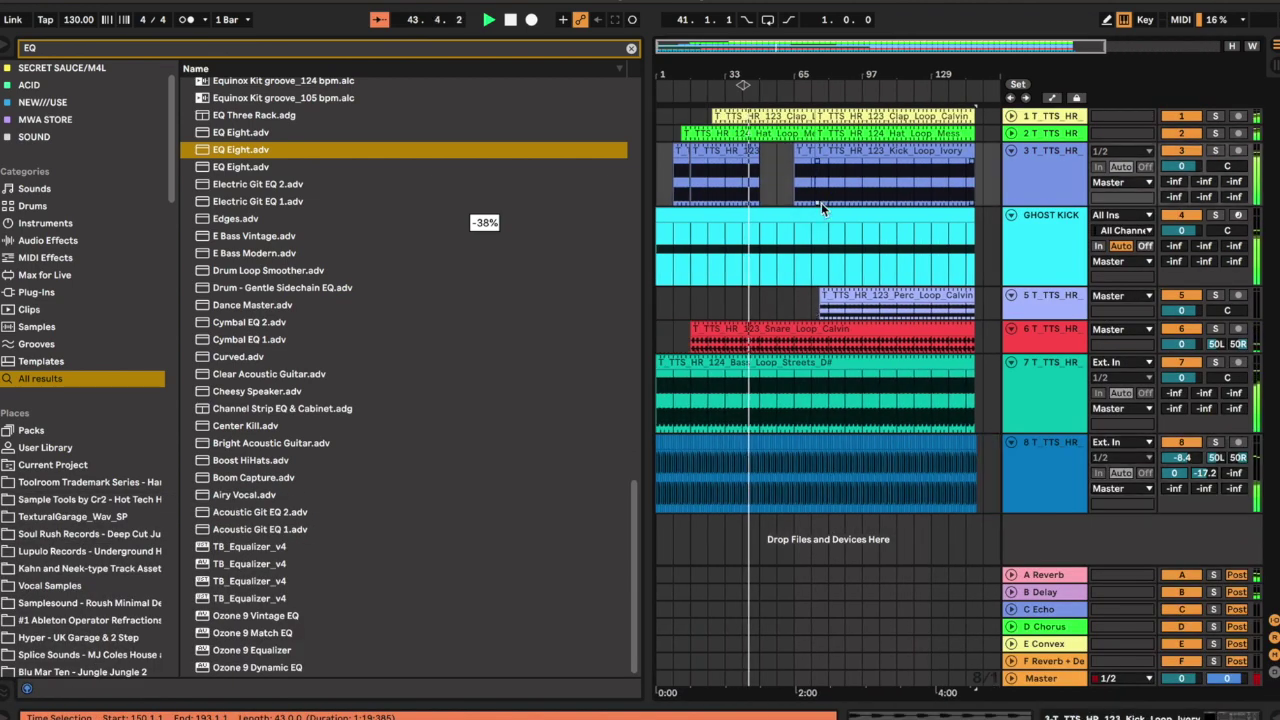
Delete the kick clips on track 3 from bar 81 to 97 and the hat clips on track 2 from bar 93 to 97.
scroll(838, 188, up, 2)
drag(818, 182, 886, 149)
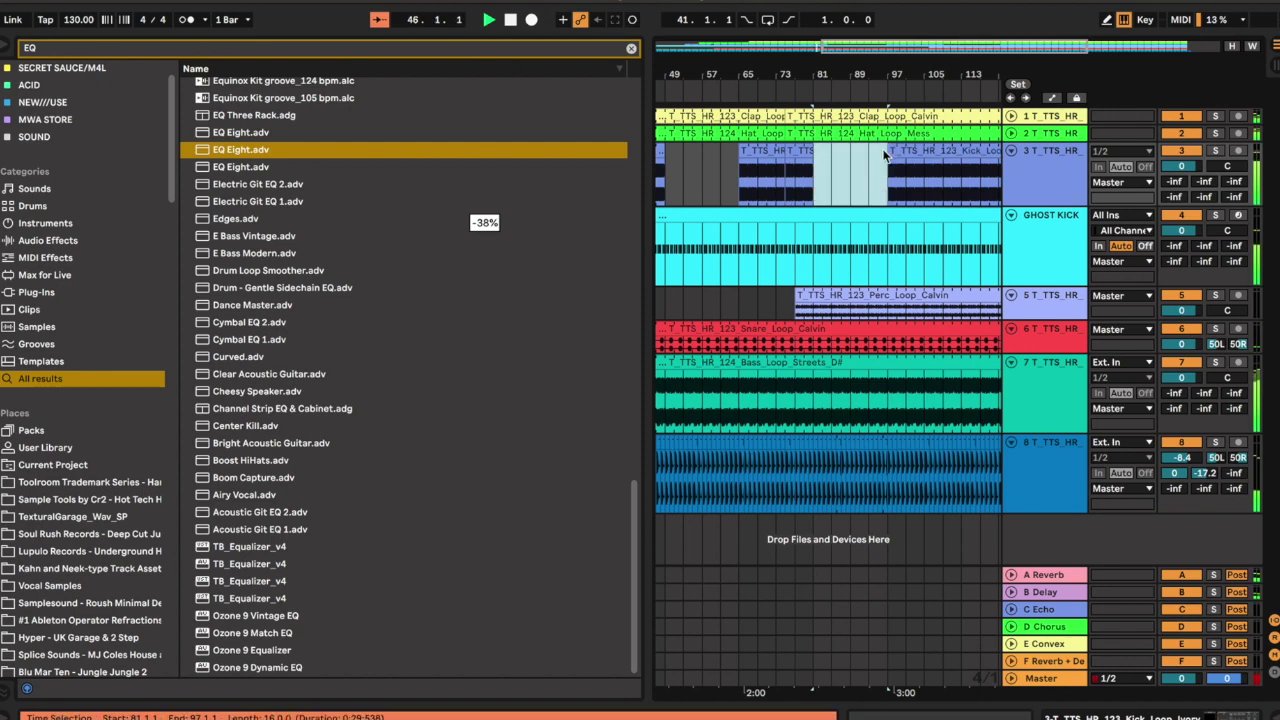
key(Delete)
scroll(868, 150, down, 2)
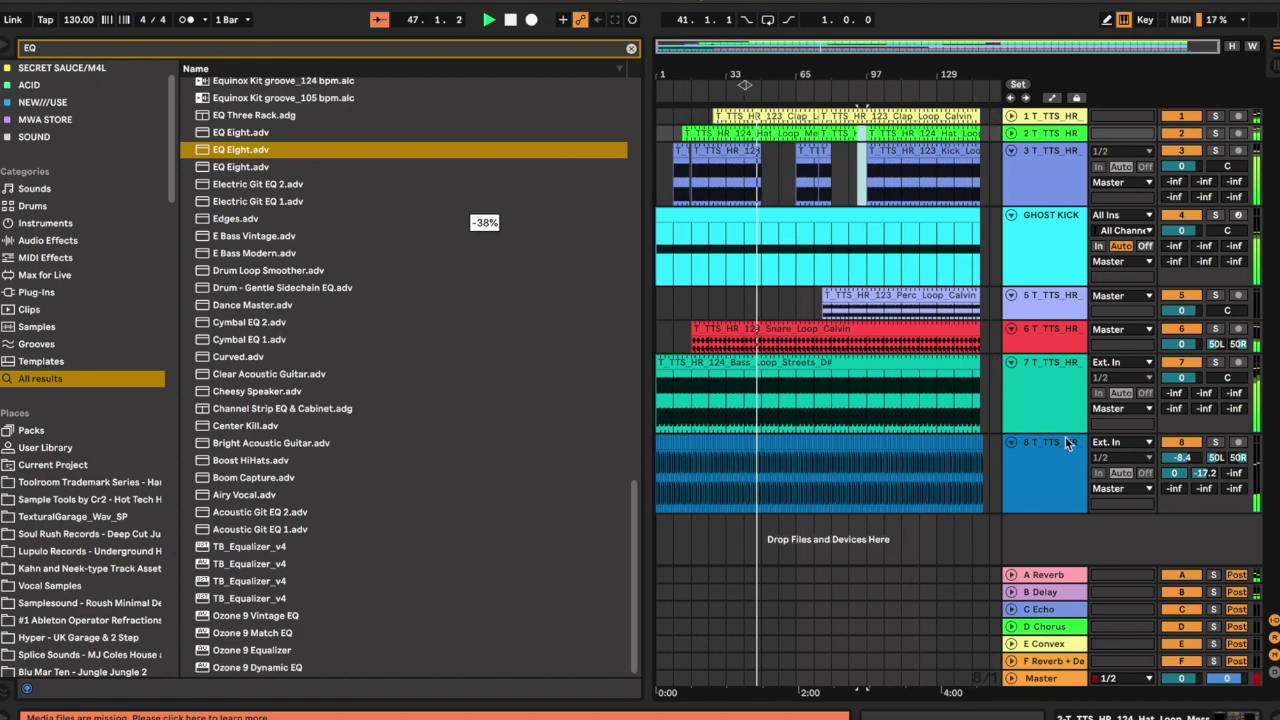
Search the browser for CHO and add Chorus-Ensemble to the end of the synth track's device chain.
double_click(1065, 441)
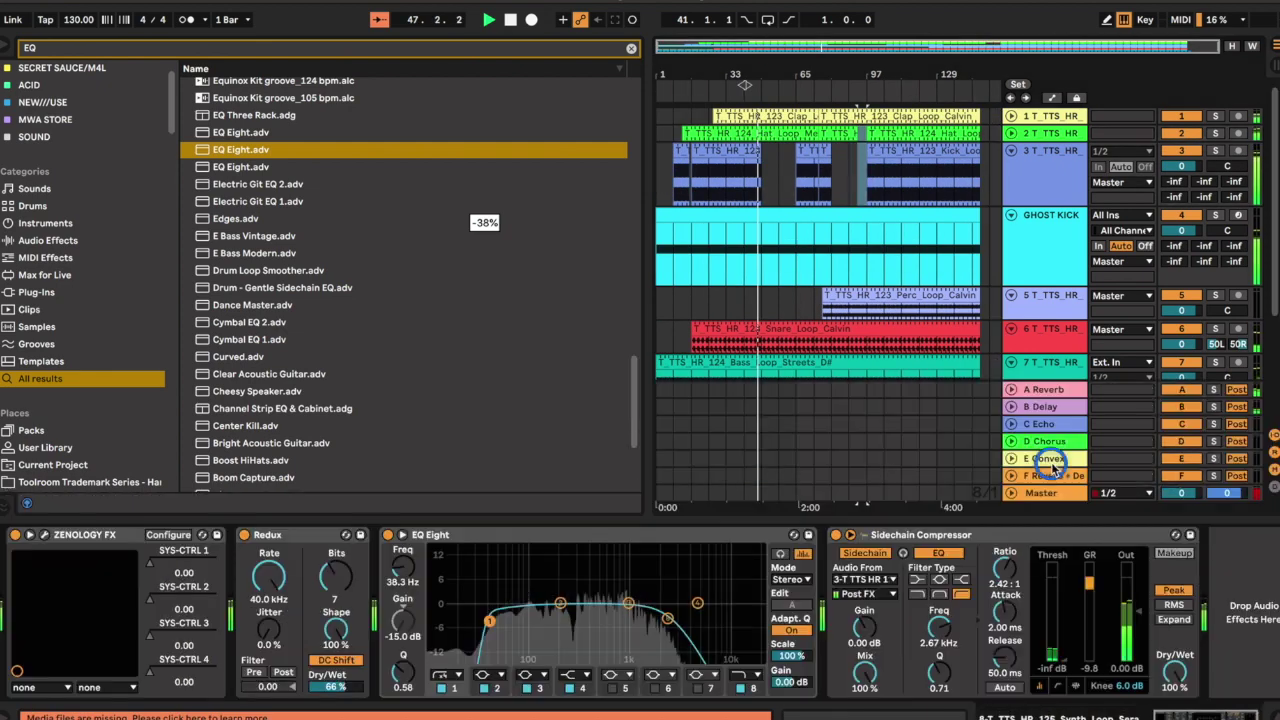
click(380, 54)
text(CHO)
click(262, 85)
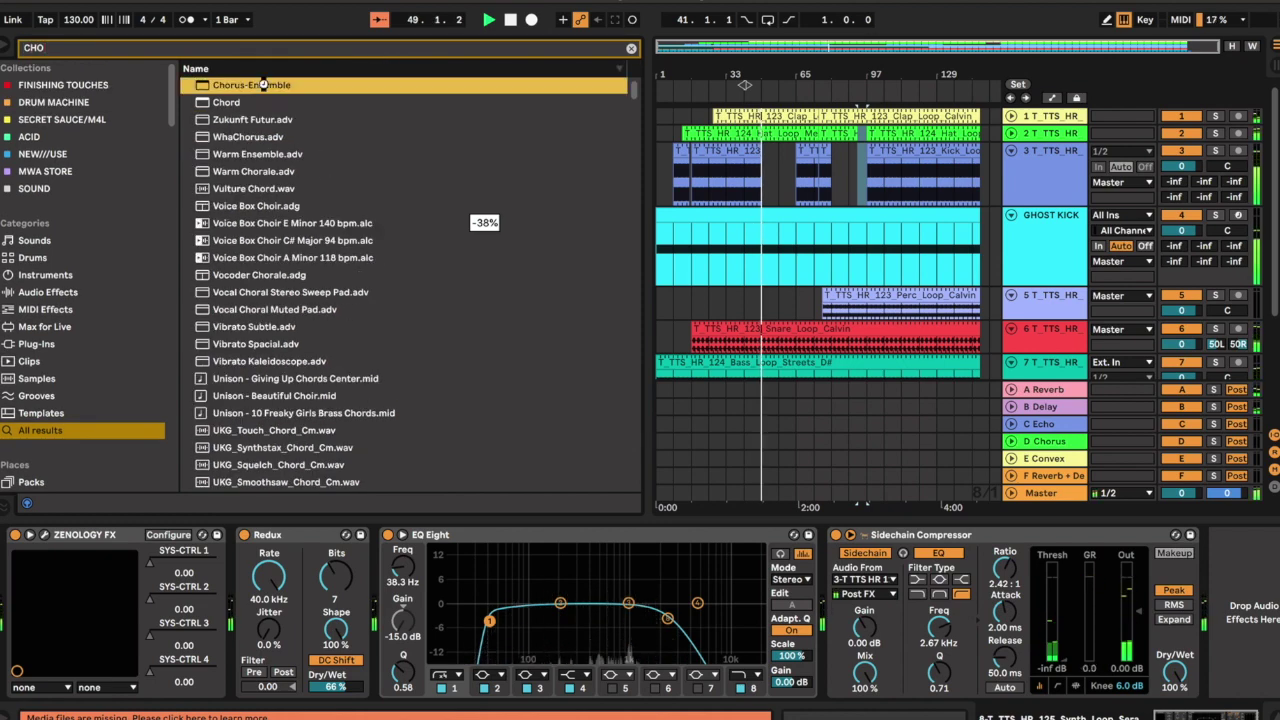
double_click(262, 85)
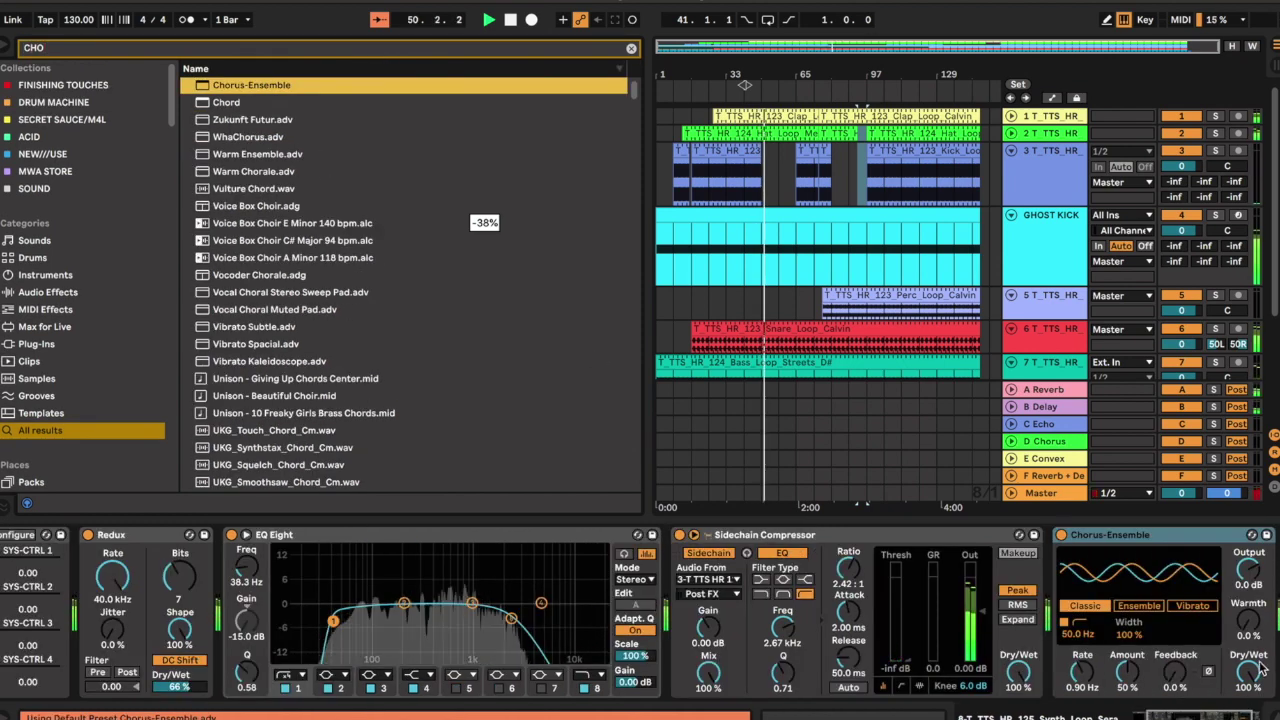
Set the Chorus-Ensemble's Warmth to 100%, try the Vibrato mode, and settle on Ensemble mode.
drag(1248, 624, 1248, 580)
click(1138, 606)
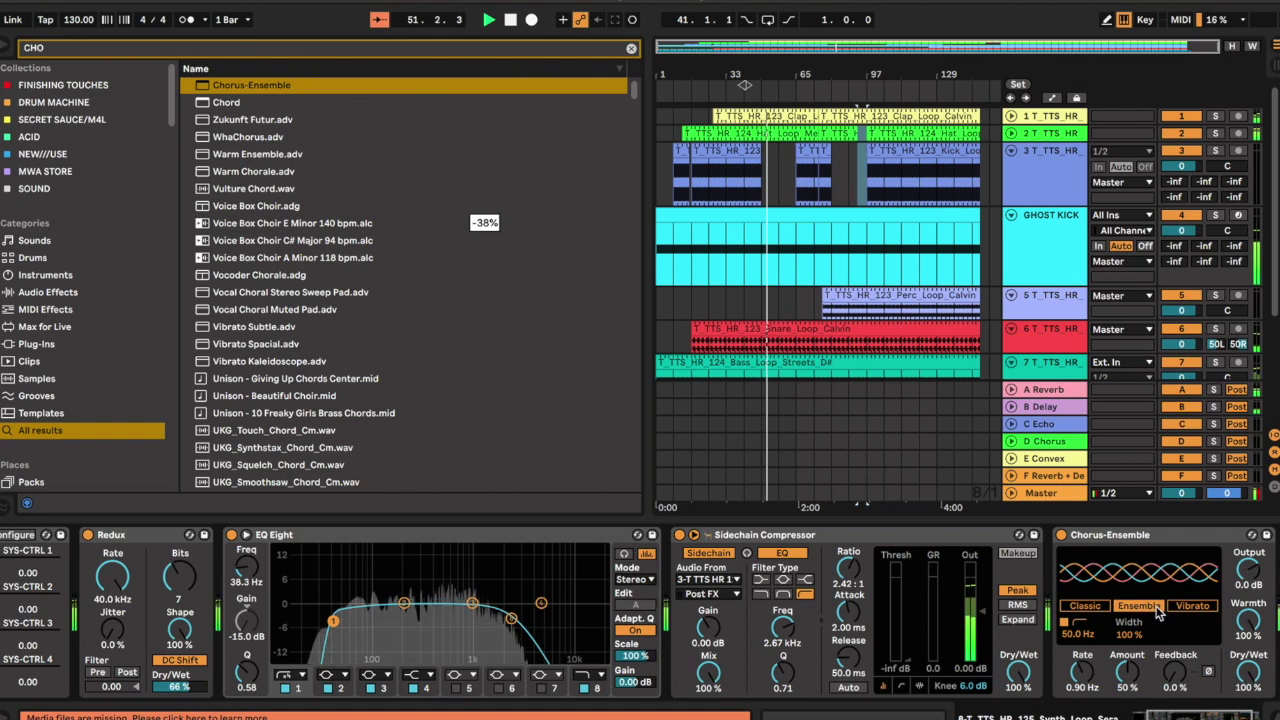
click(1192, 606)
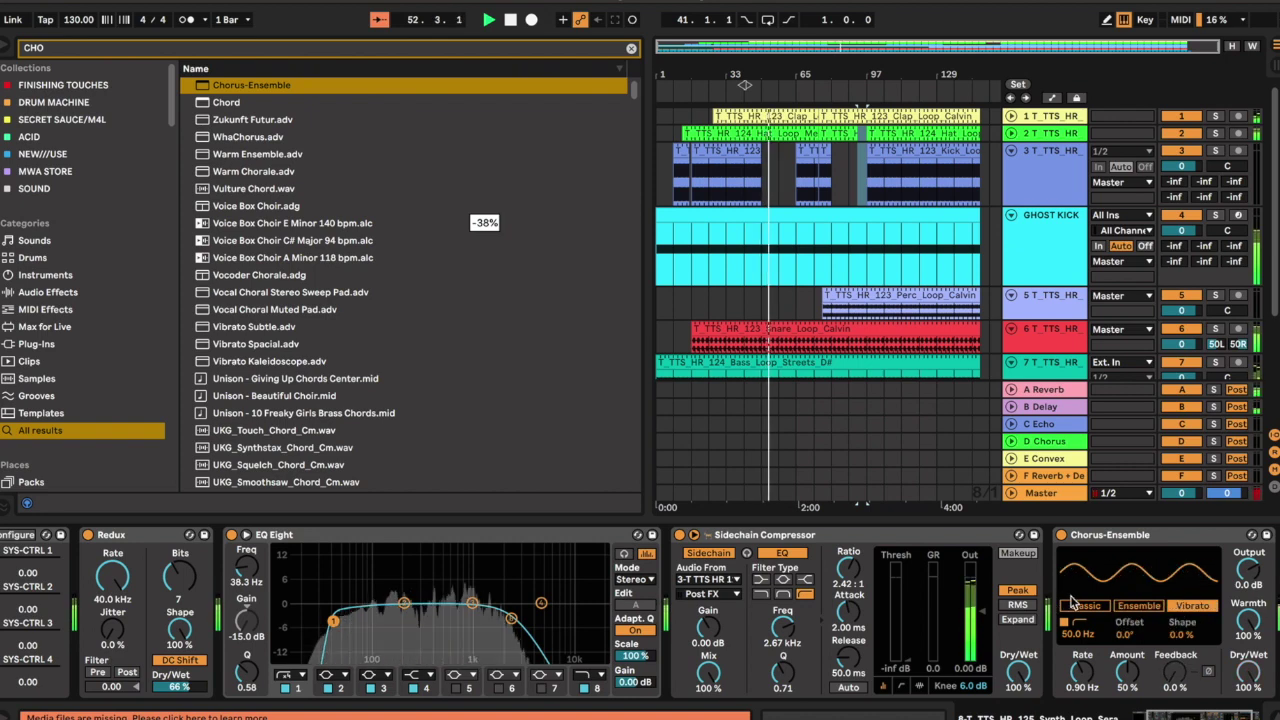
click(1137, 606)
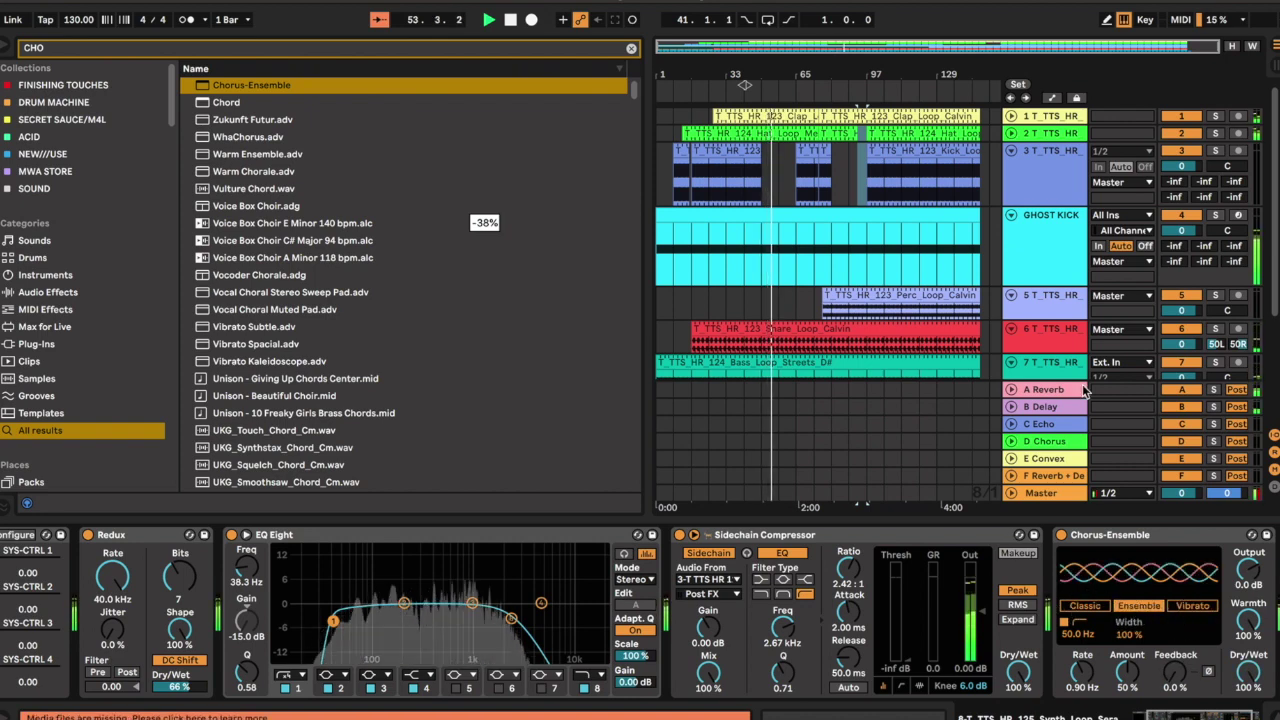
Raise the synth track's Echo send to 0 dB with the track soloed, and unsolo it after listening.
scroll(1215, 272, down, 4)
click(1180, 313)
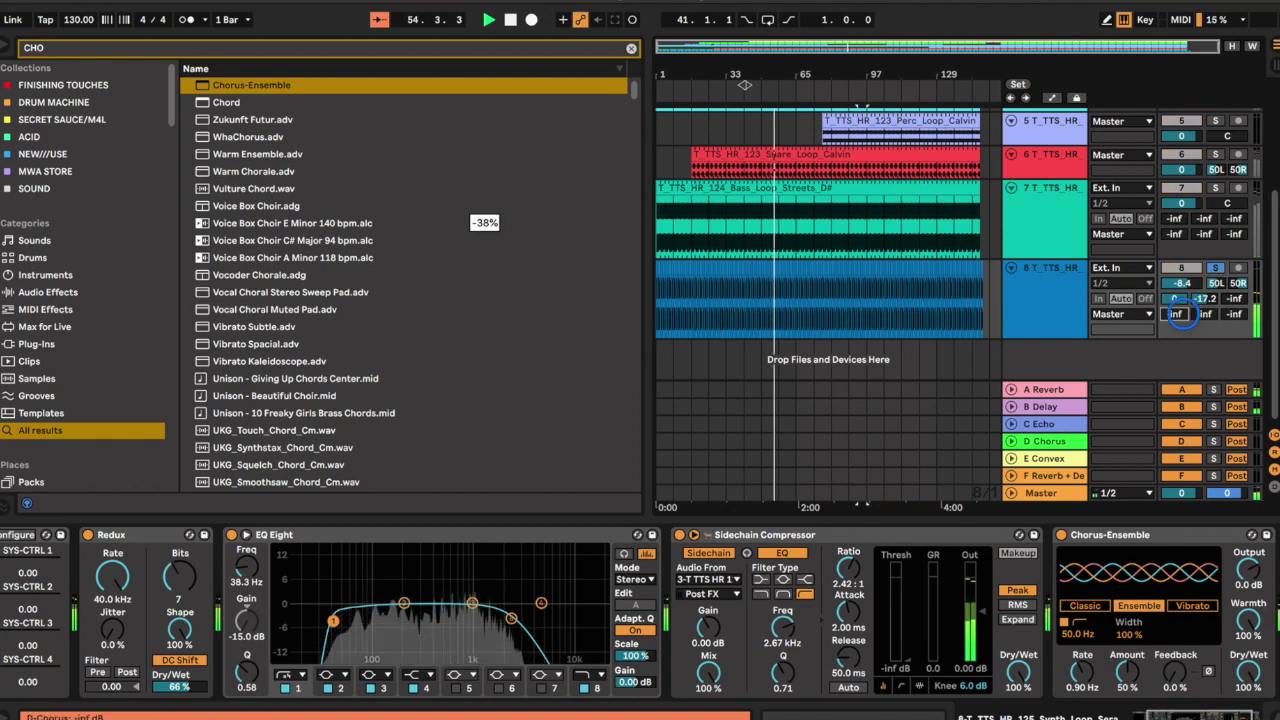
drag(1180, 313, 1232, 309)
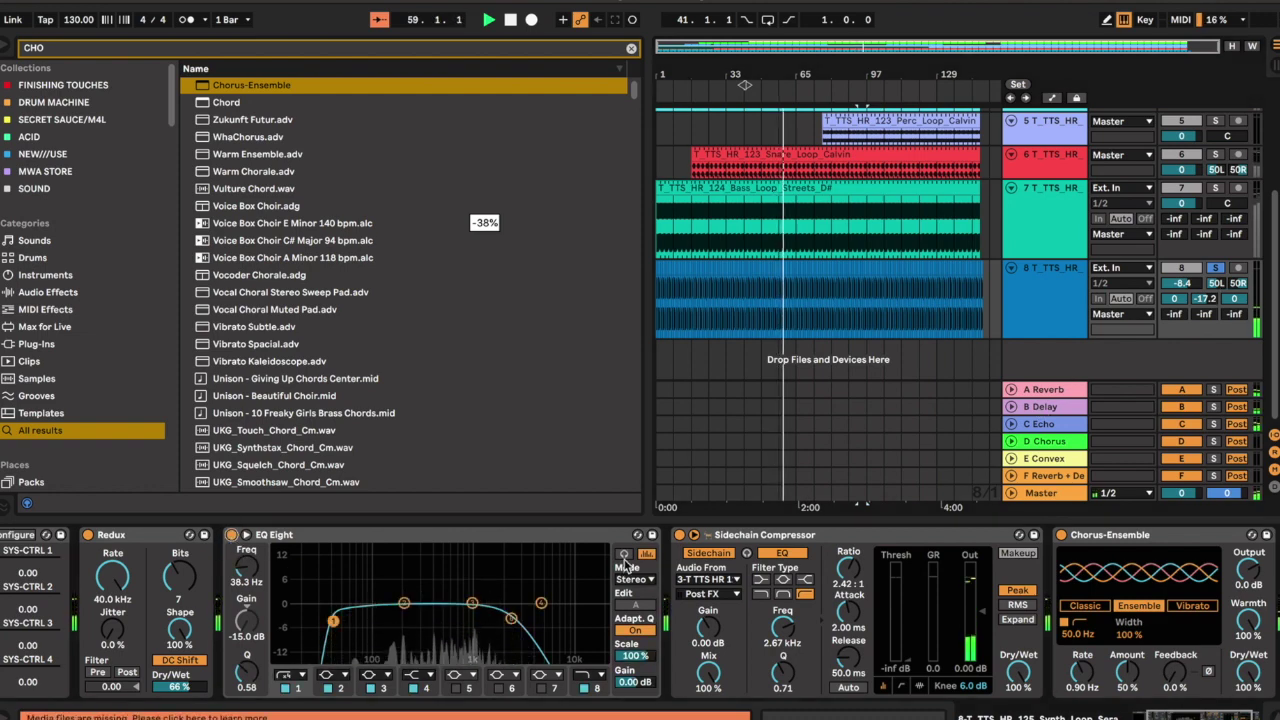
click(1215, 268)
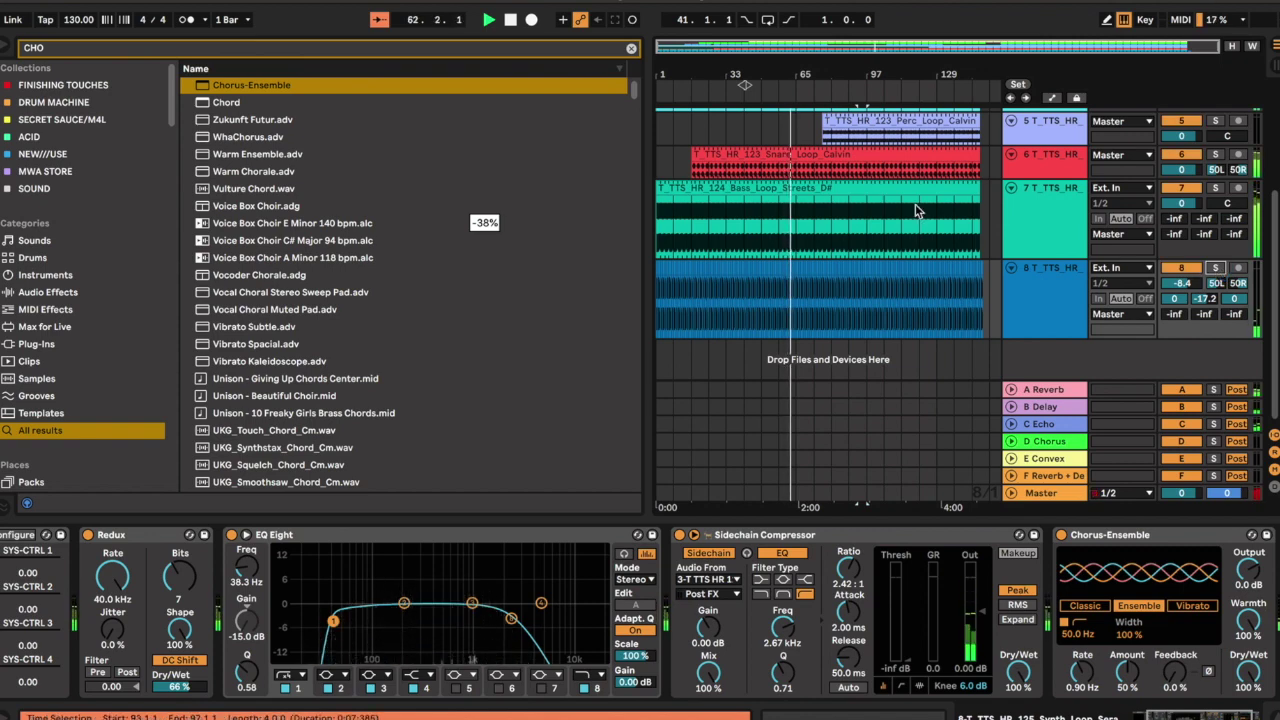
Set the project tempo to 110 BPM.
click(82, 20)
click(85, 20)
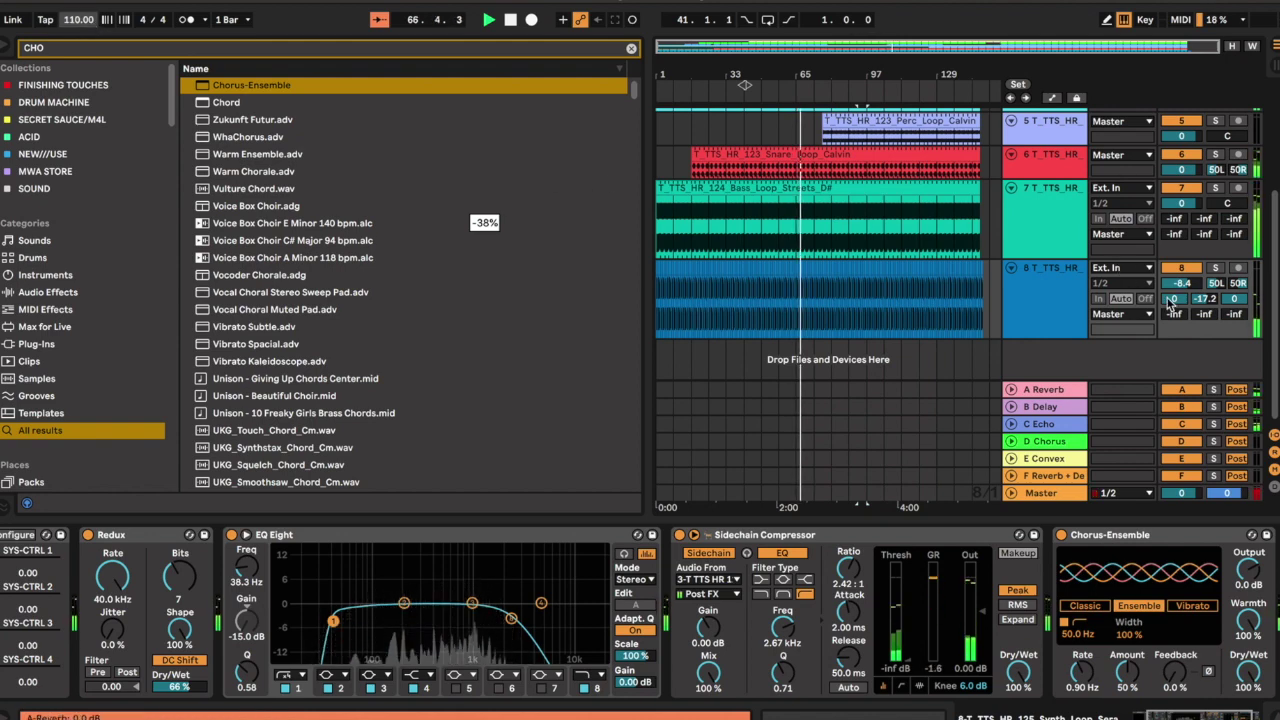
Lower the synth track's Reverb send to -14.4 dB and its Echo send to -9.0 dB.
drag(1178, 298, 1172, 305)
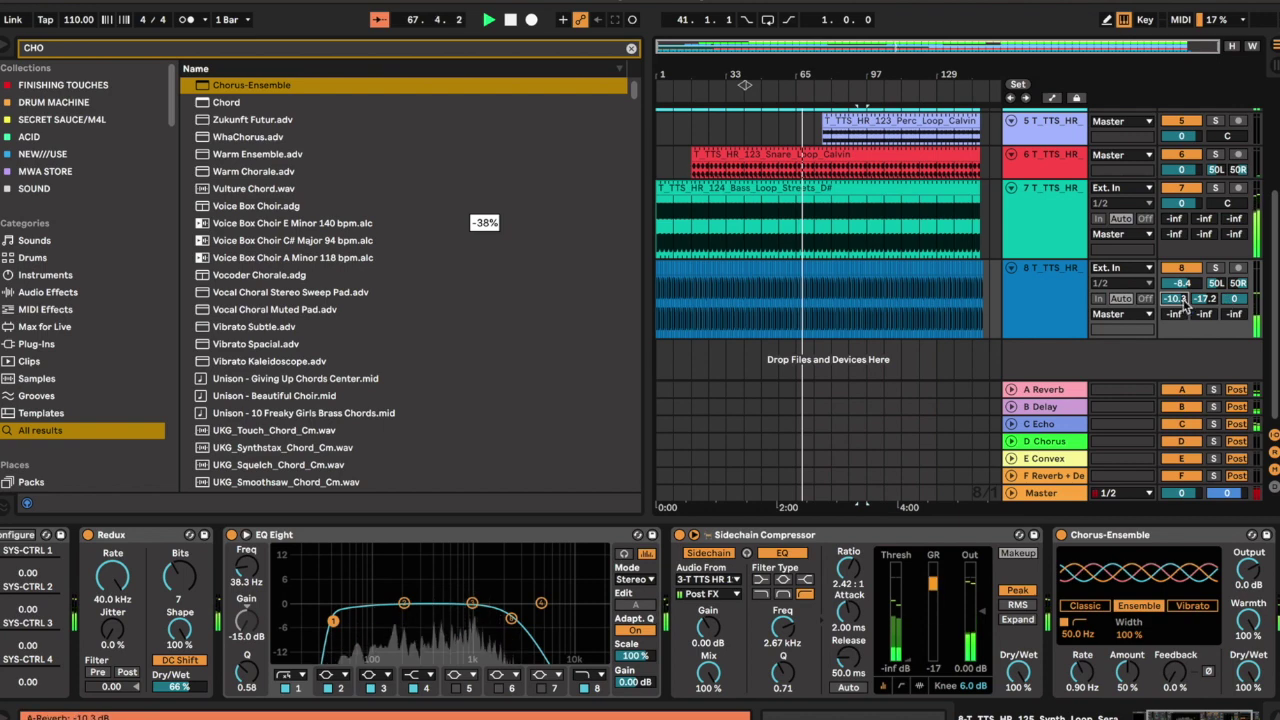
scroll(1185, 306, down, 2)
drag(1237, 299, 1240, 304)
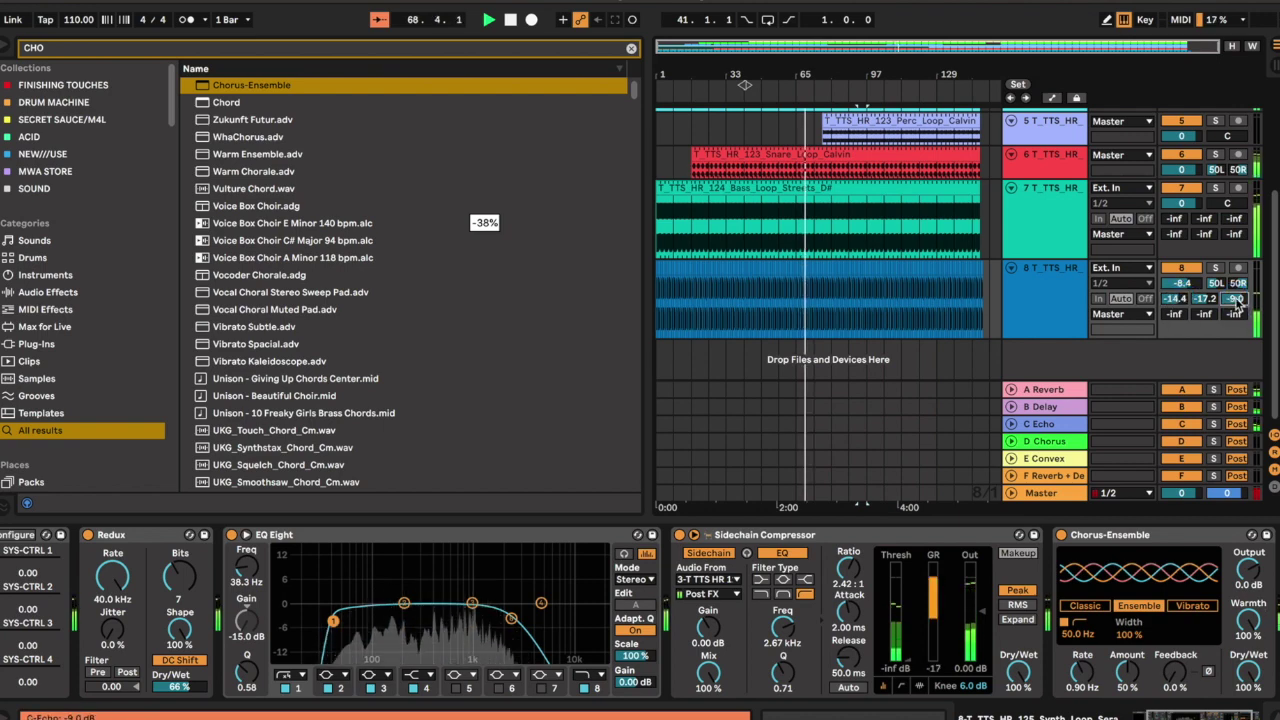